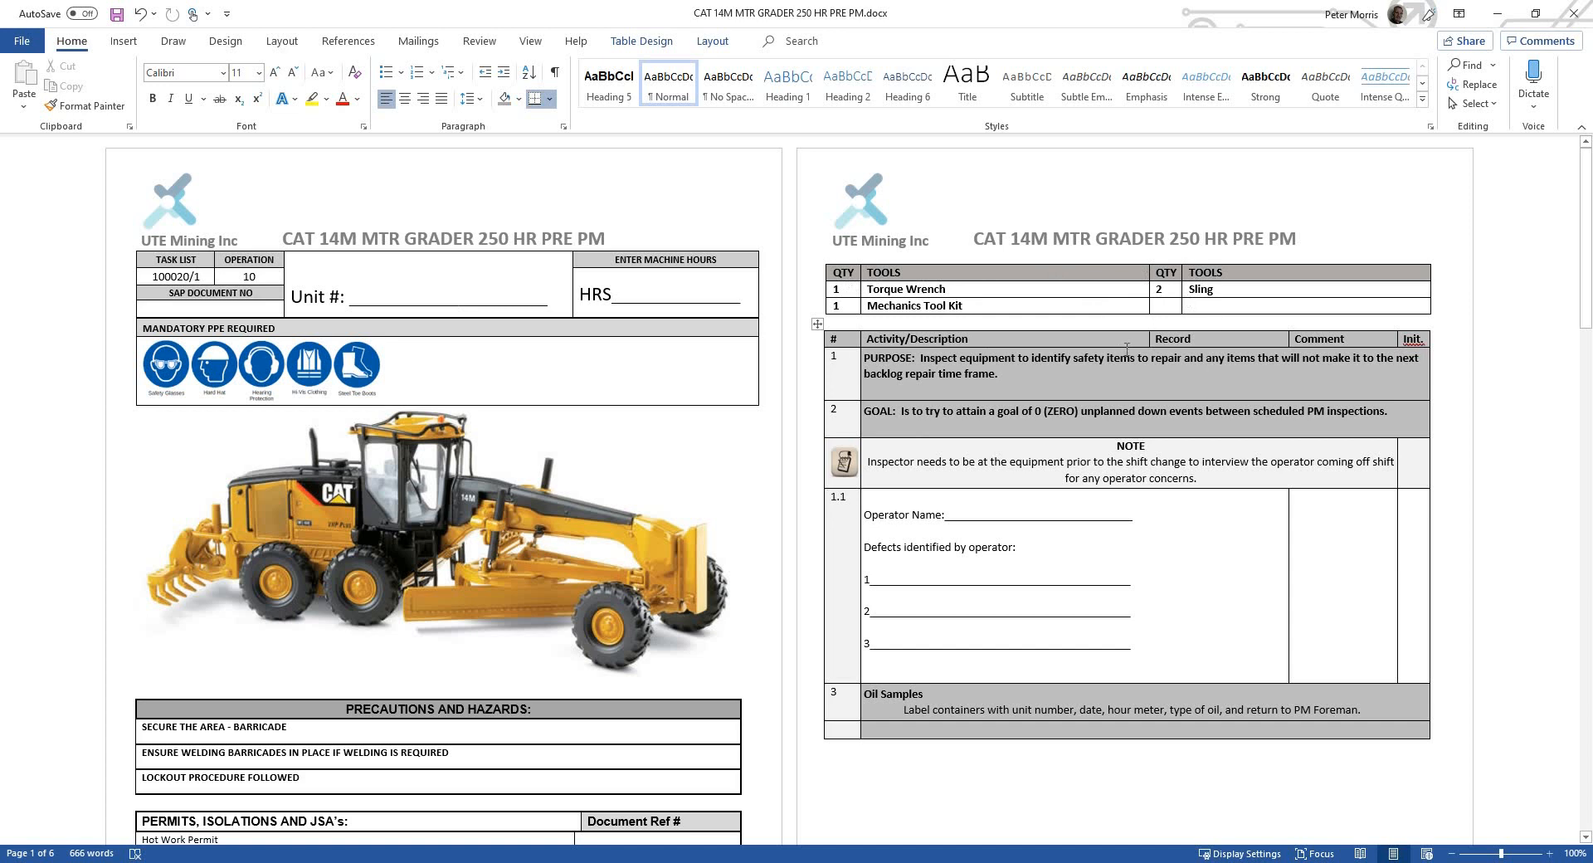
Step: Look through the grader PM document's tools table and inspection pages, and switch to the RIFTSOFT settings in the browser
scroll(1131, 342, "down", 10)
scroll(1125, 349, "down", 7)
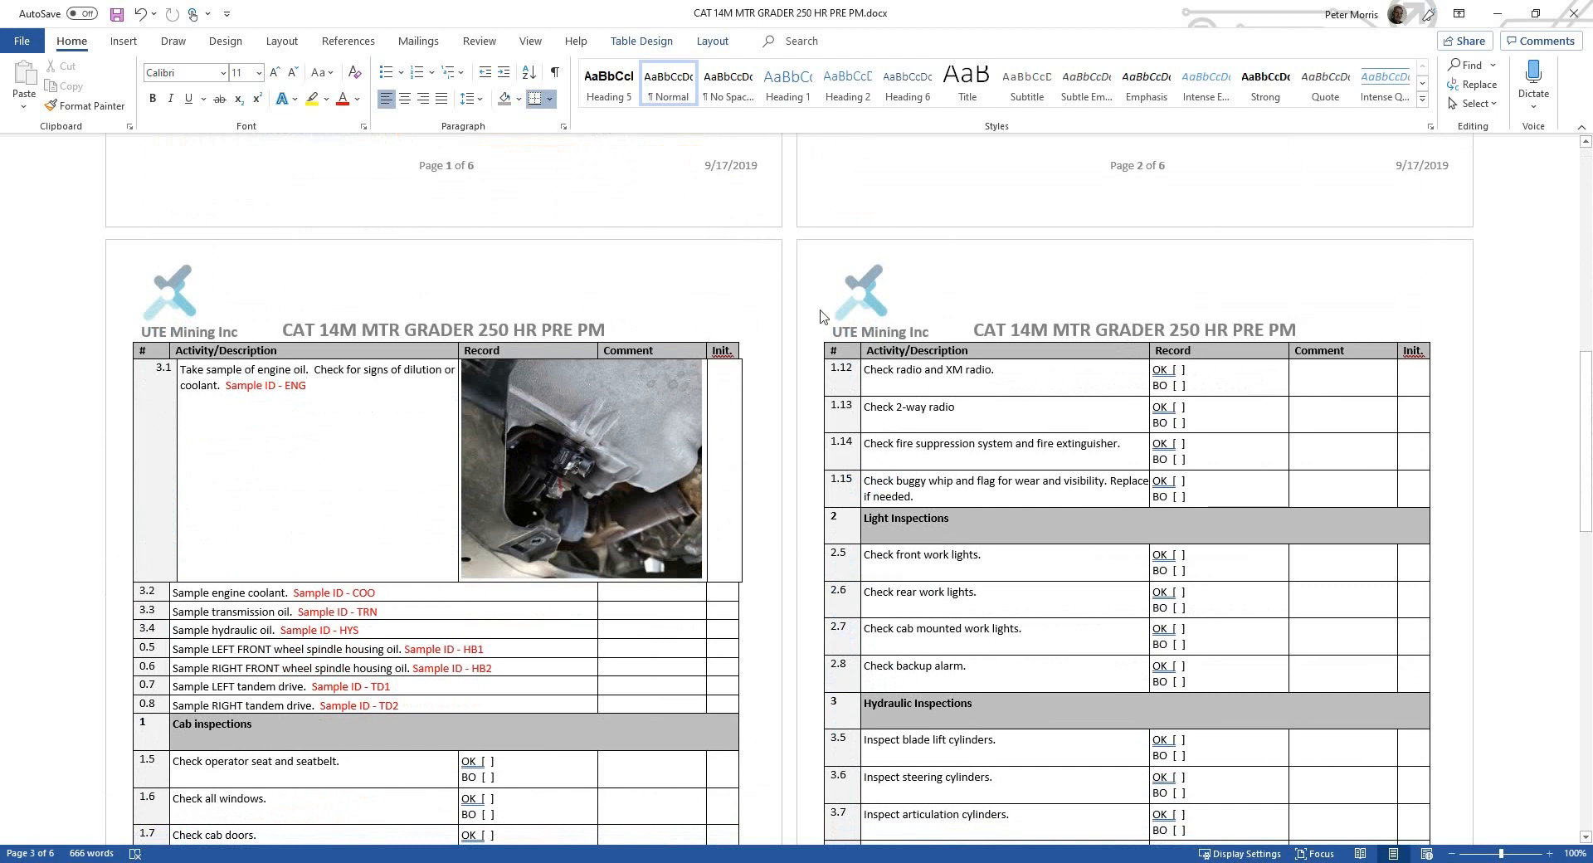
left_click(1504, 17)
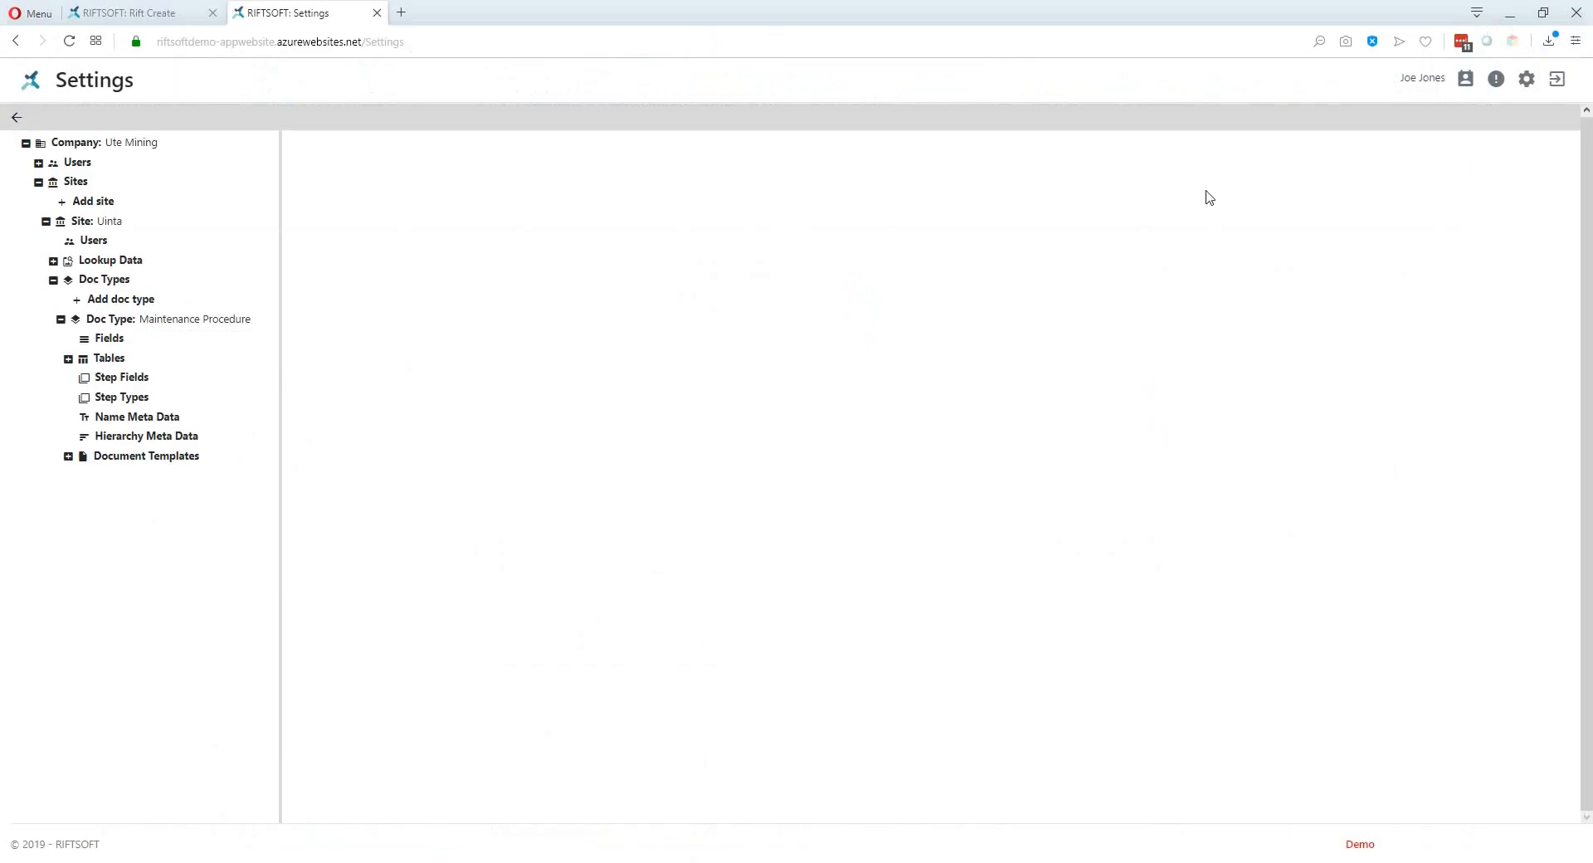
Step: Add a table labelled Tools with order 3 to the Maintenance Procedure doc type and save it
left_click(69, 360)
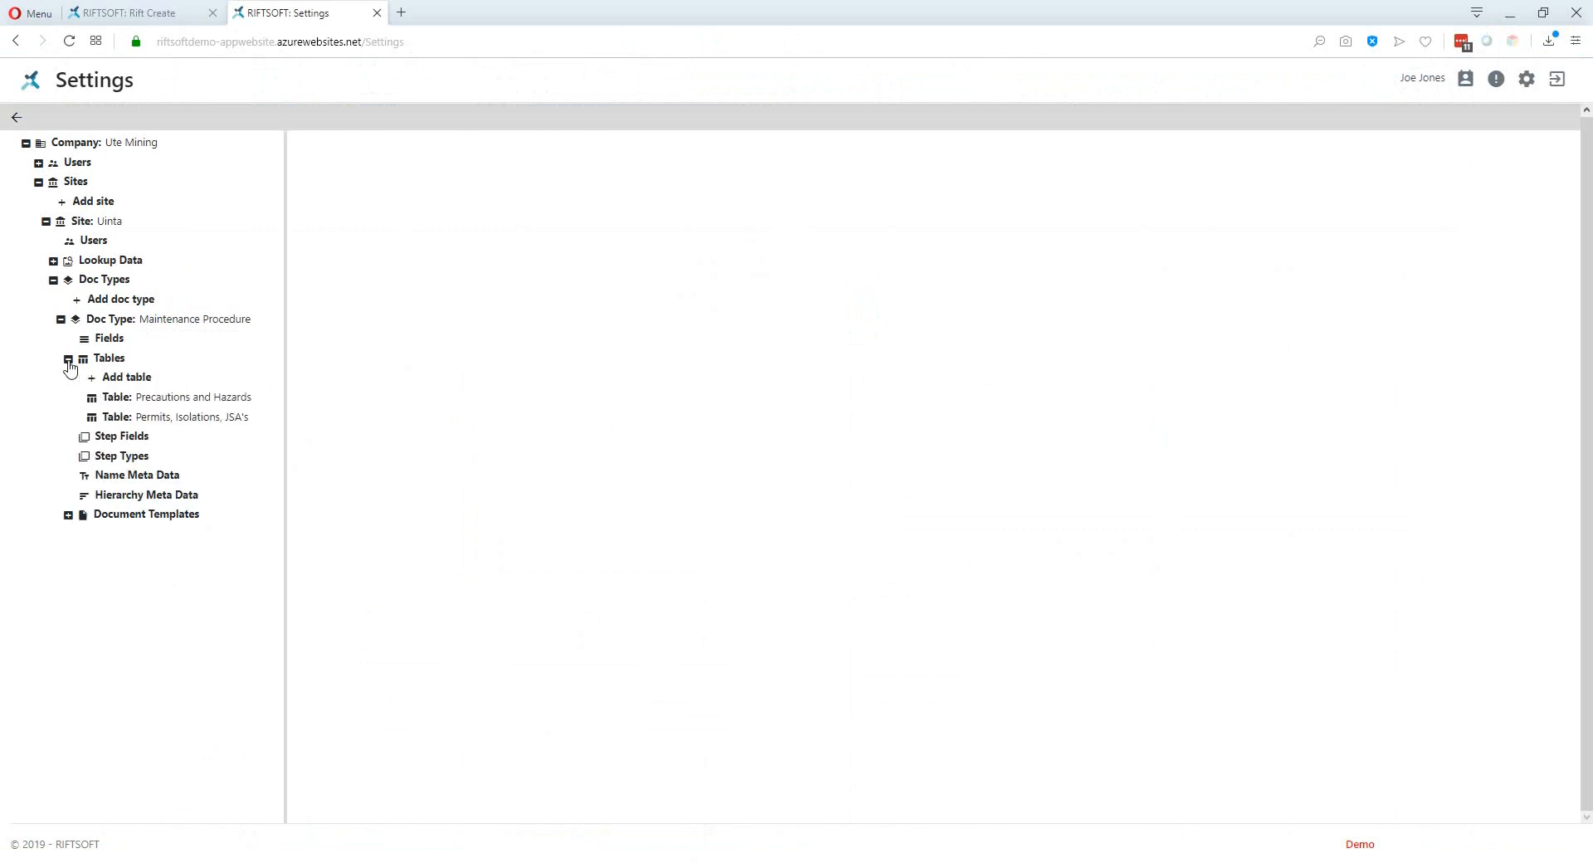
left_click(119, 379)
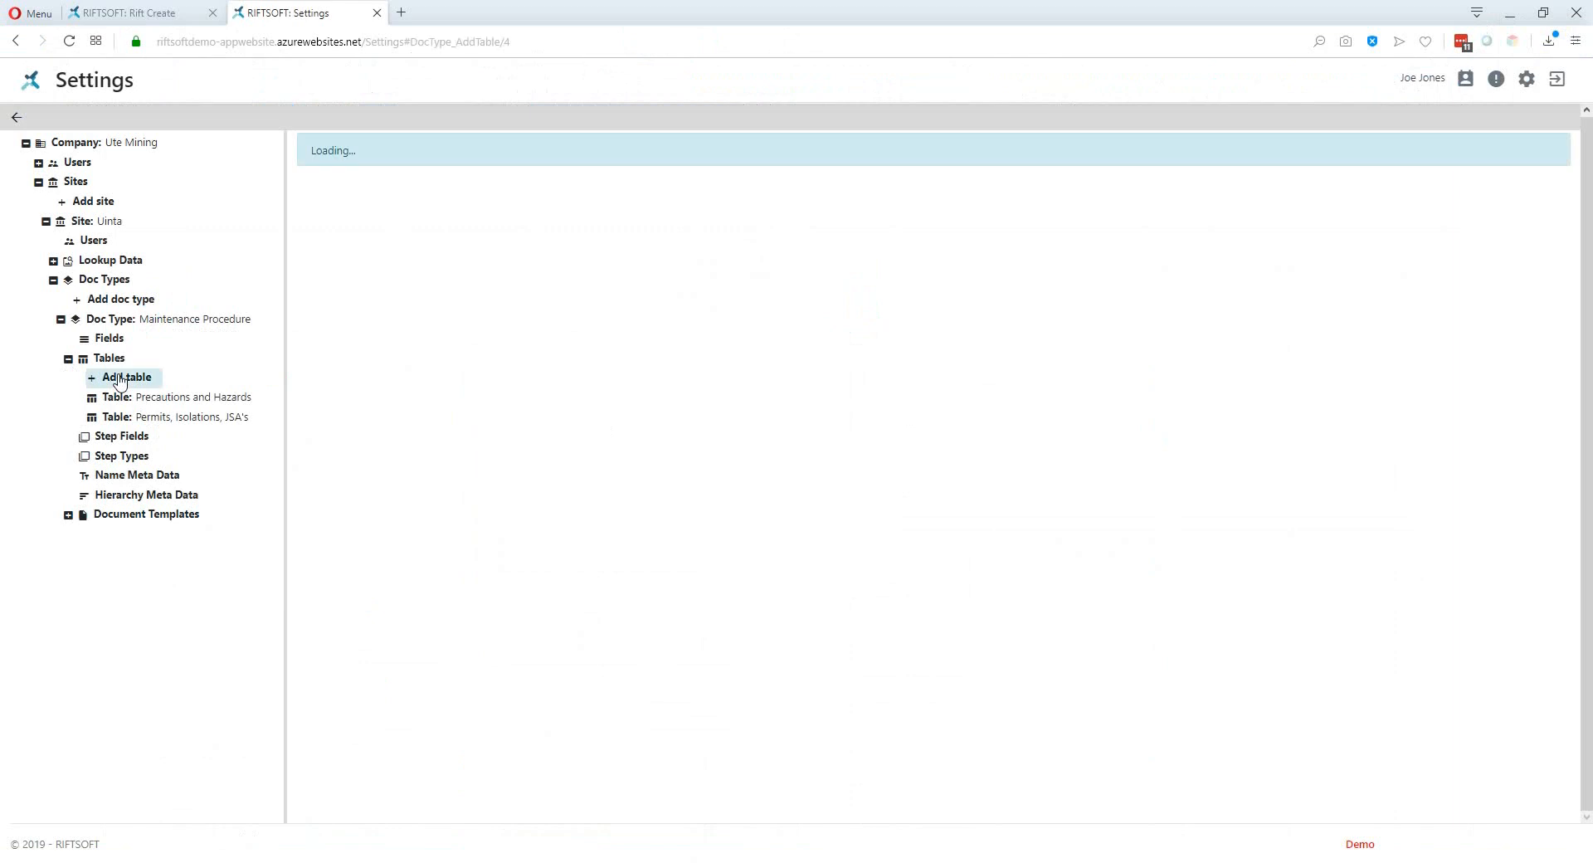
left_click(340, 206)
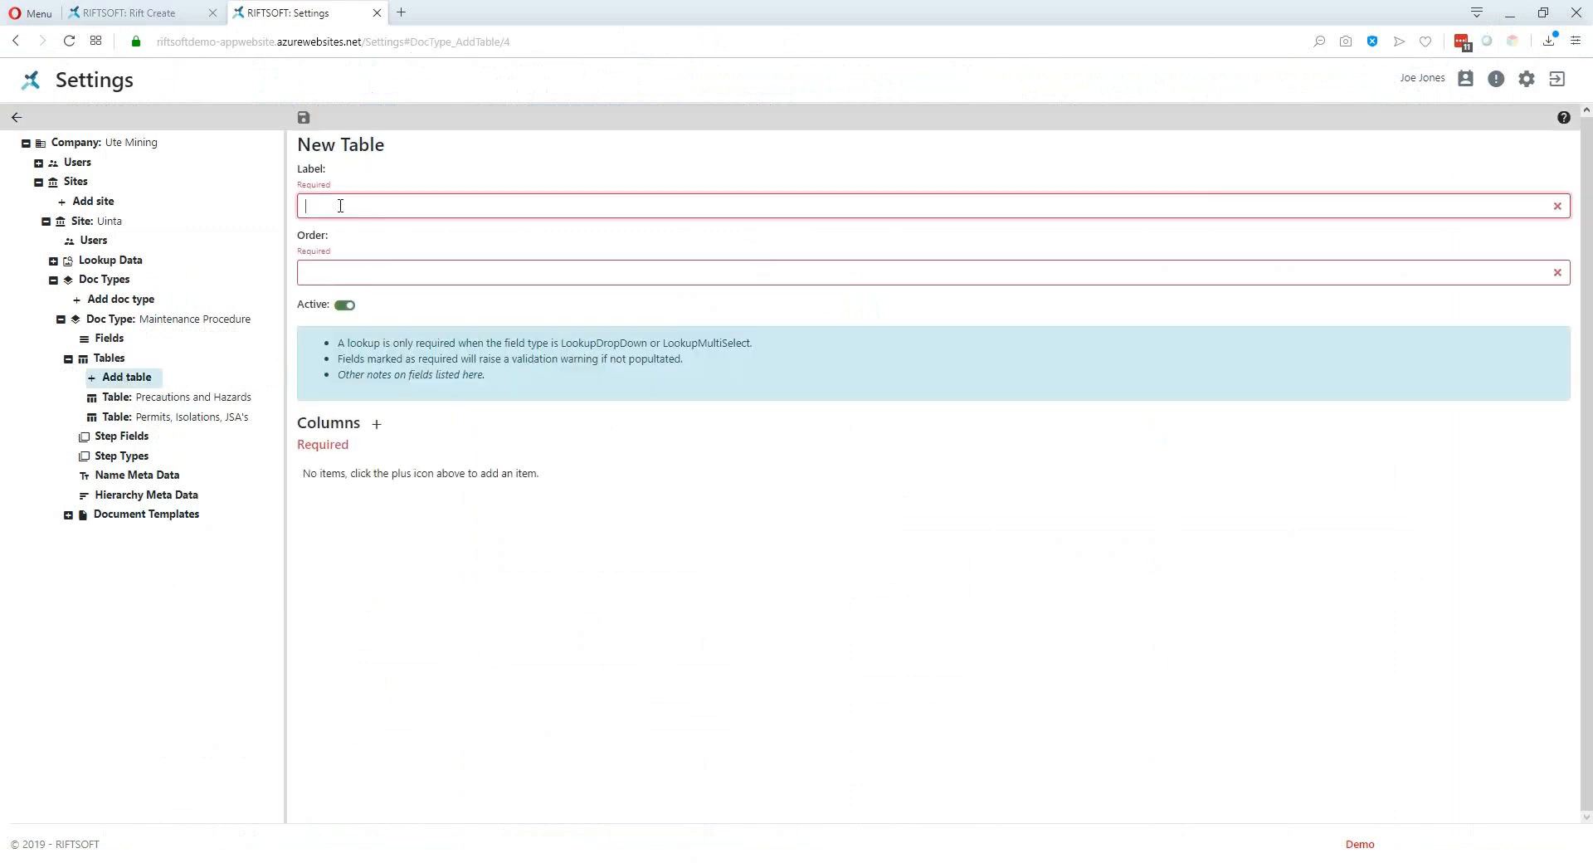
type("Tools")
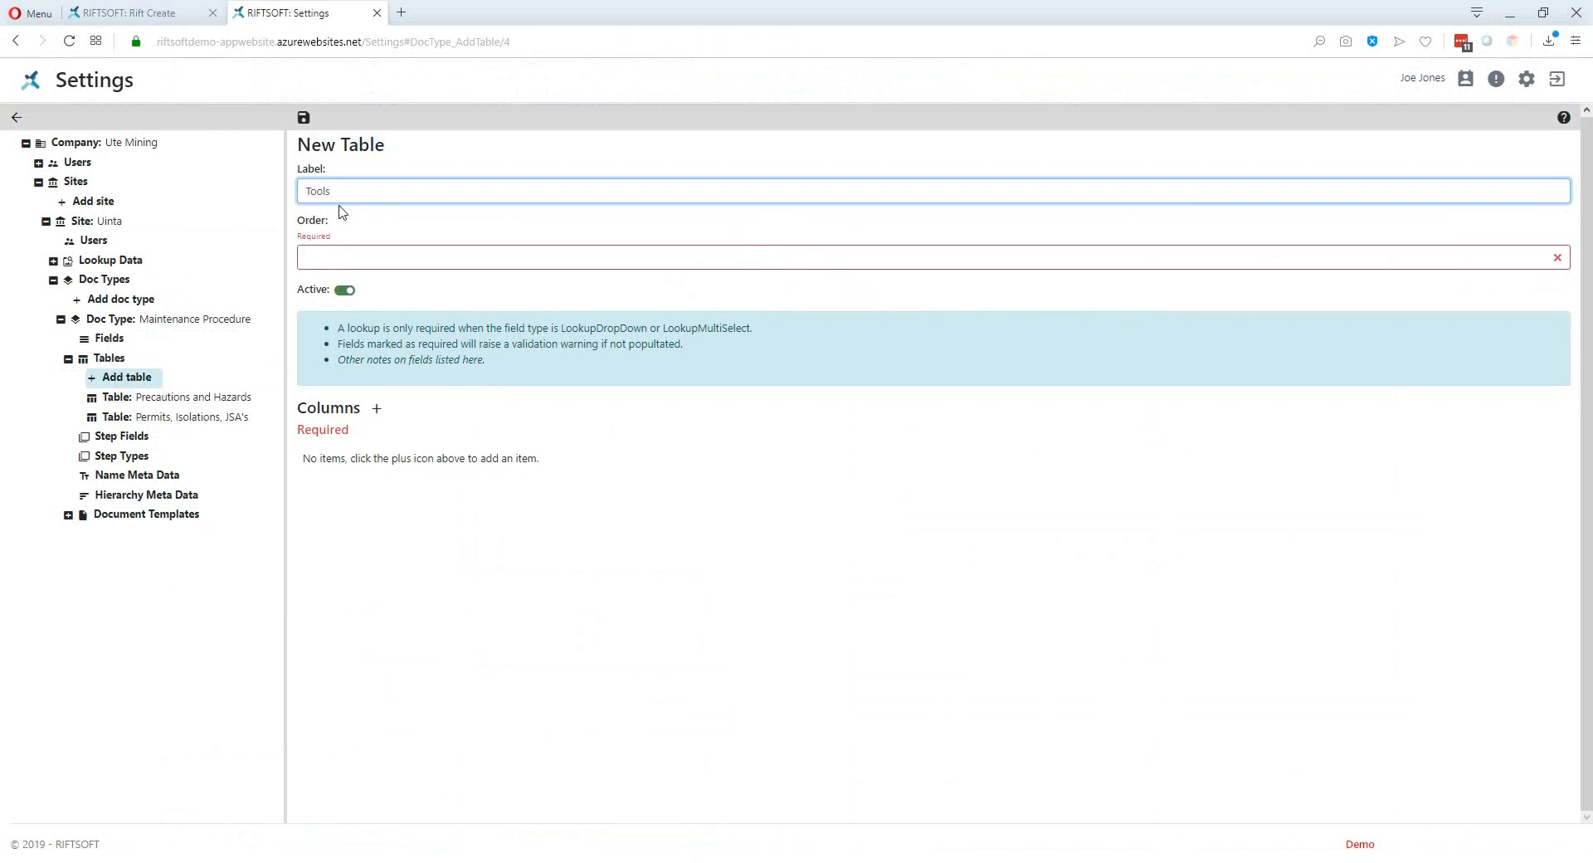
key("Tab")
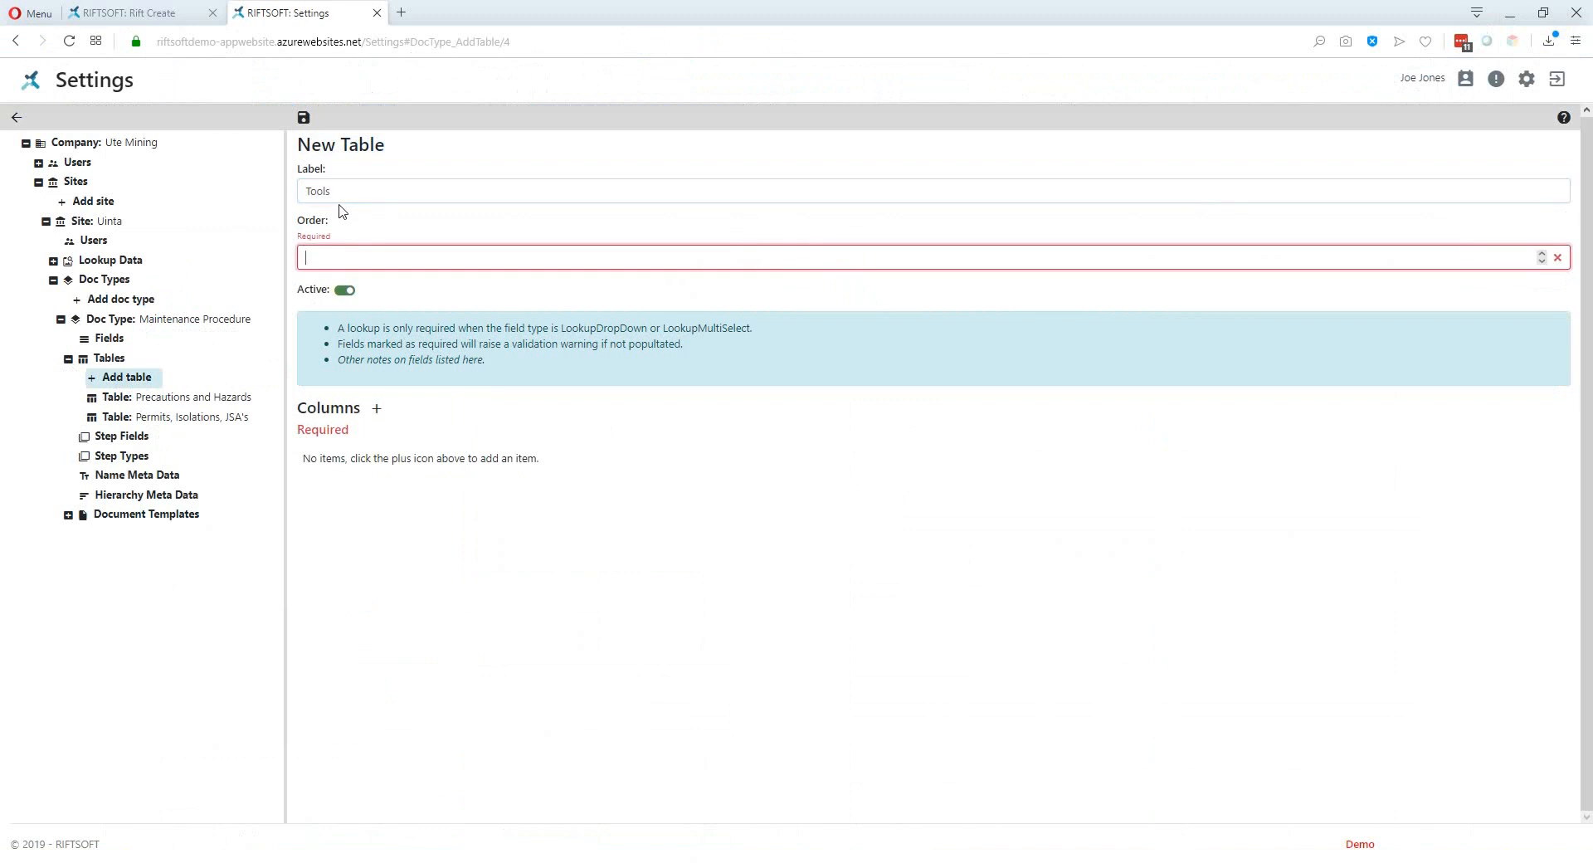
type("3")
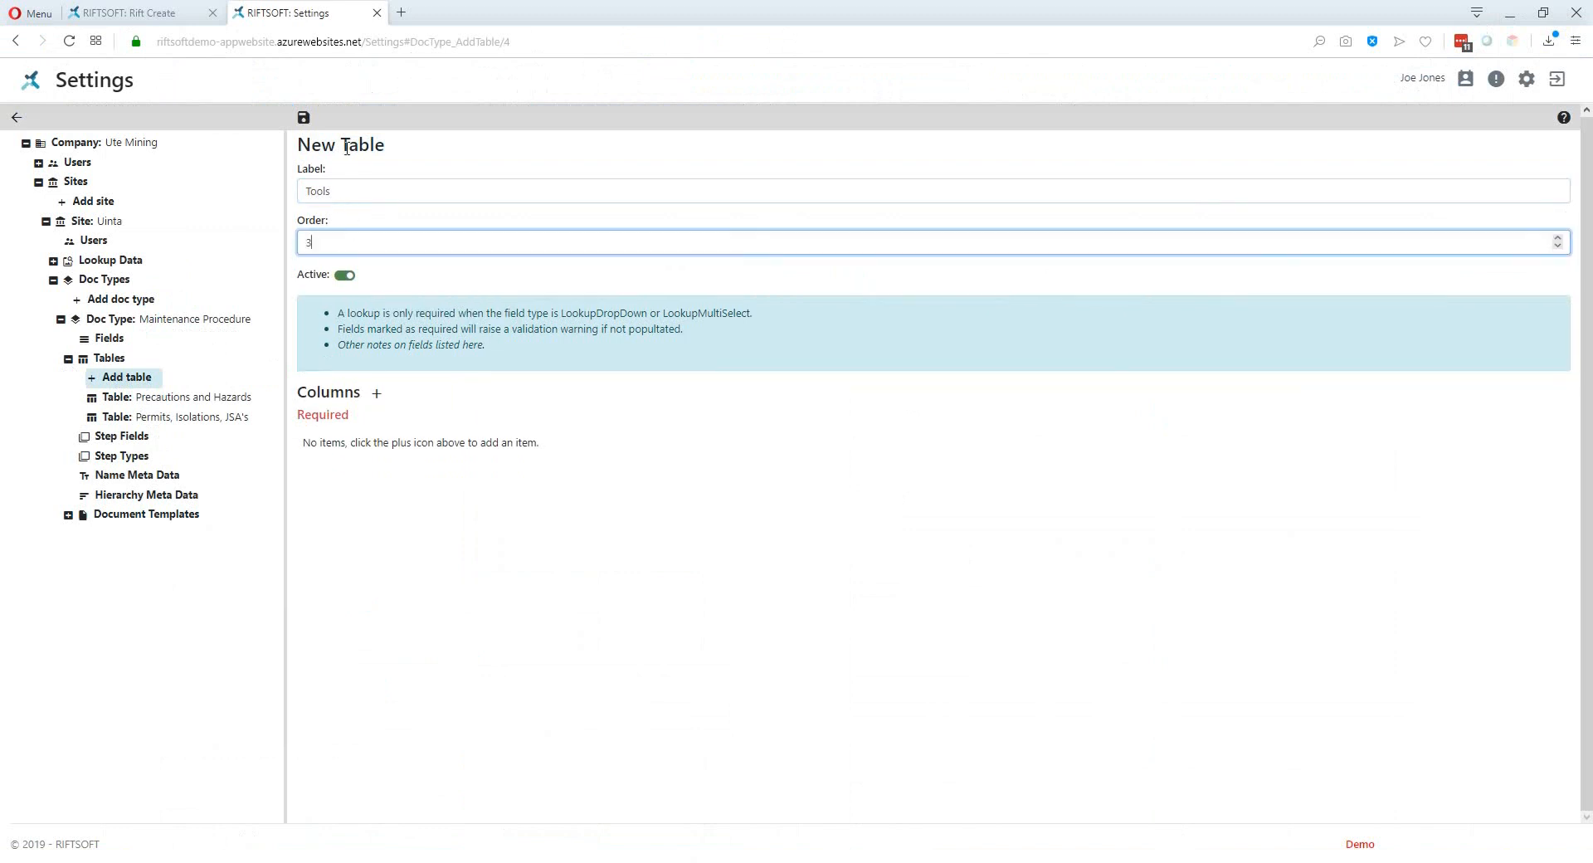
left_click(304, 118)
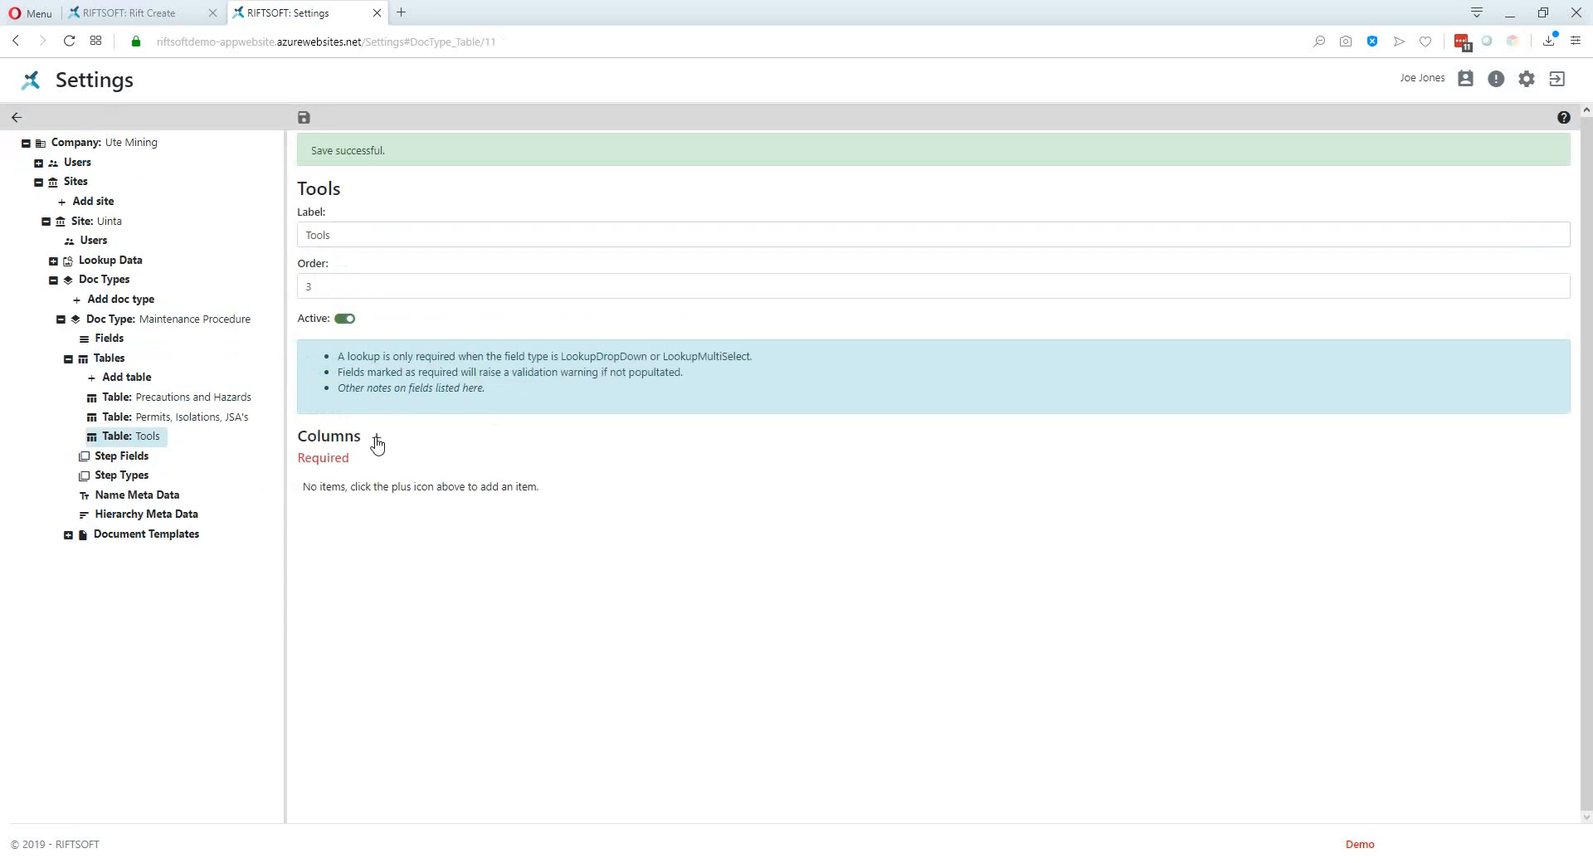
Step: Add two columns to the Tools table, labelled Qty and Description
left_click(378, 442)
left_click(378, 443)
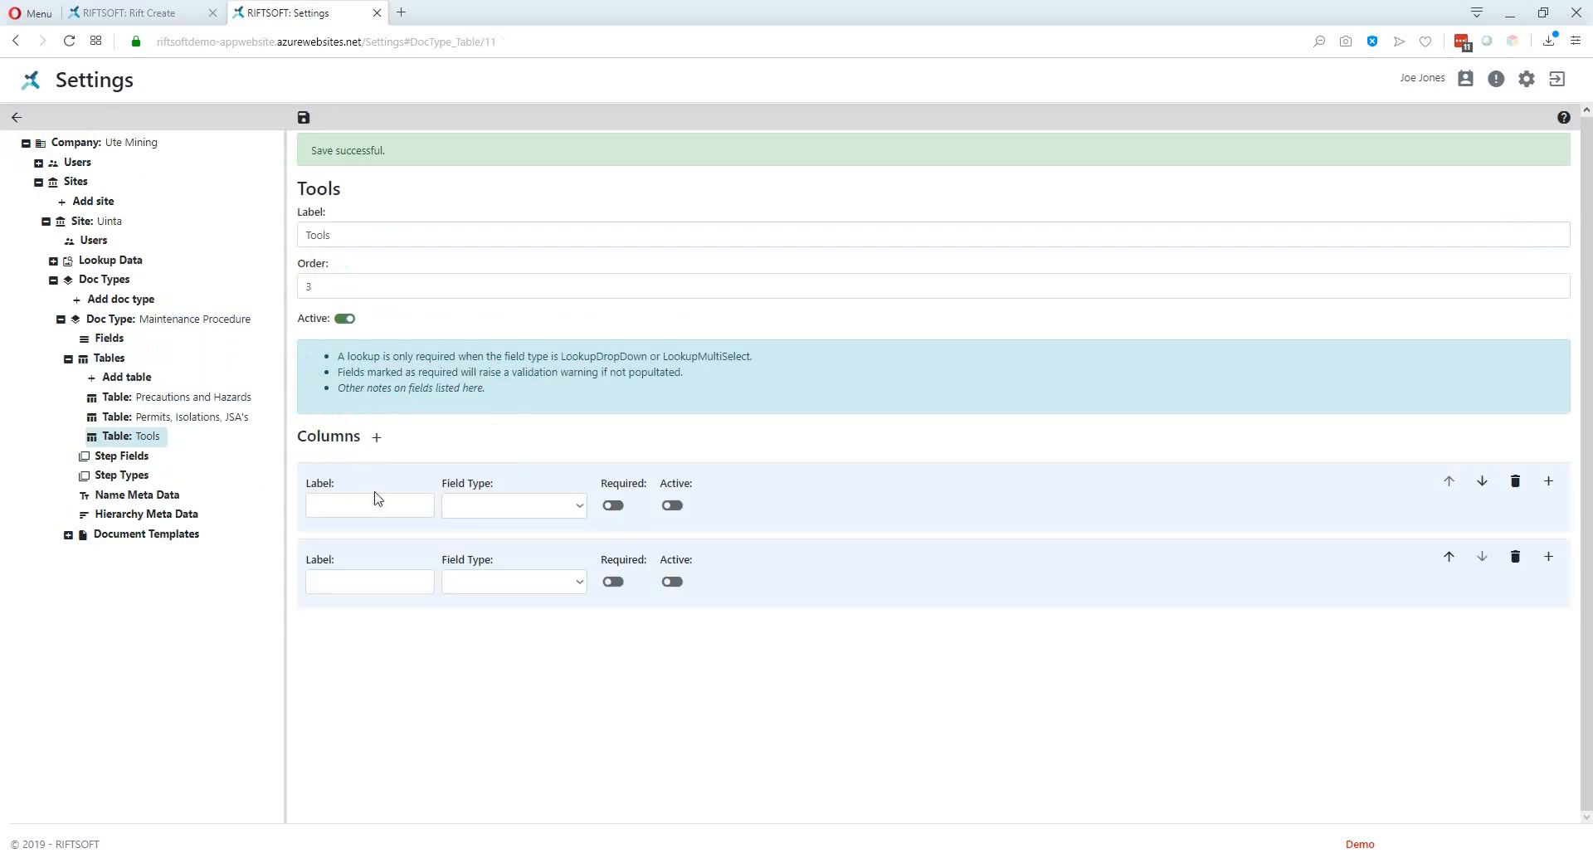
left_click(375, 507)
key("Tab")
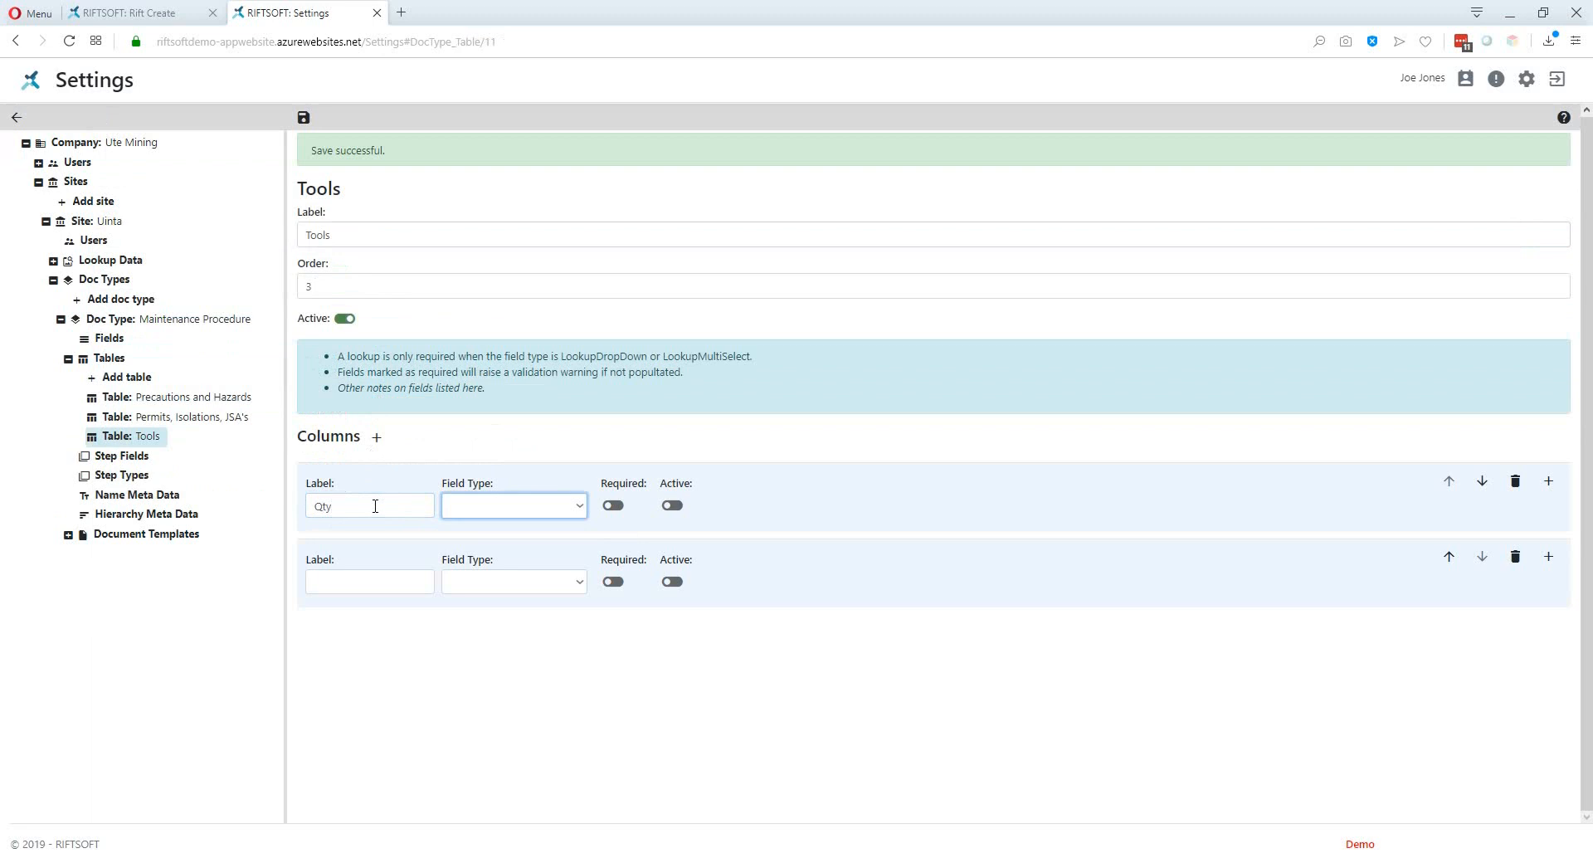
key("Tab")
key("Tab")
key("Tab")
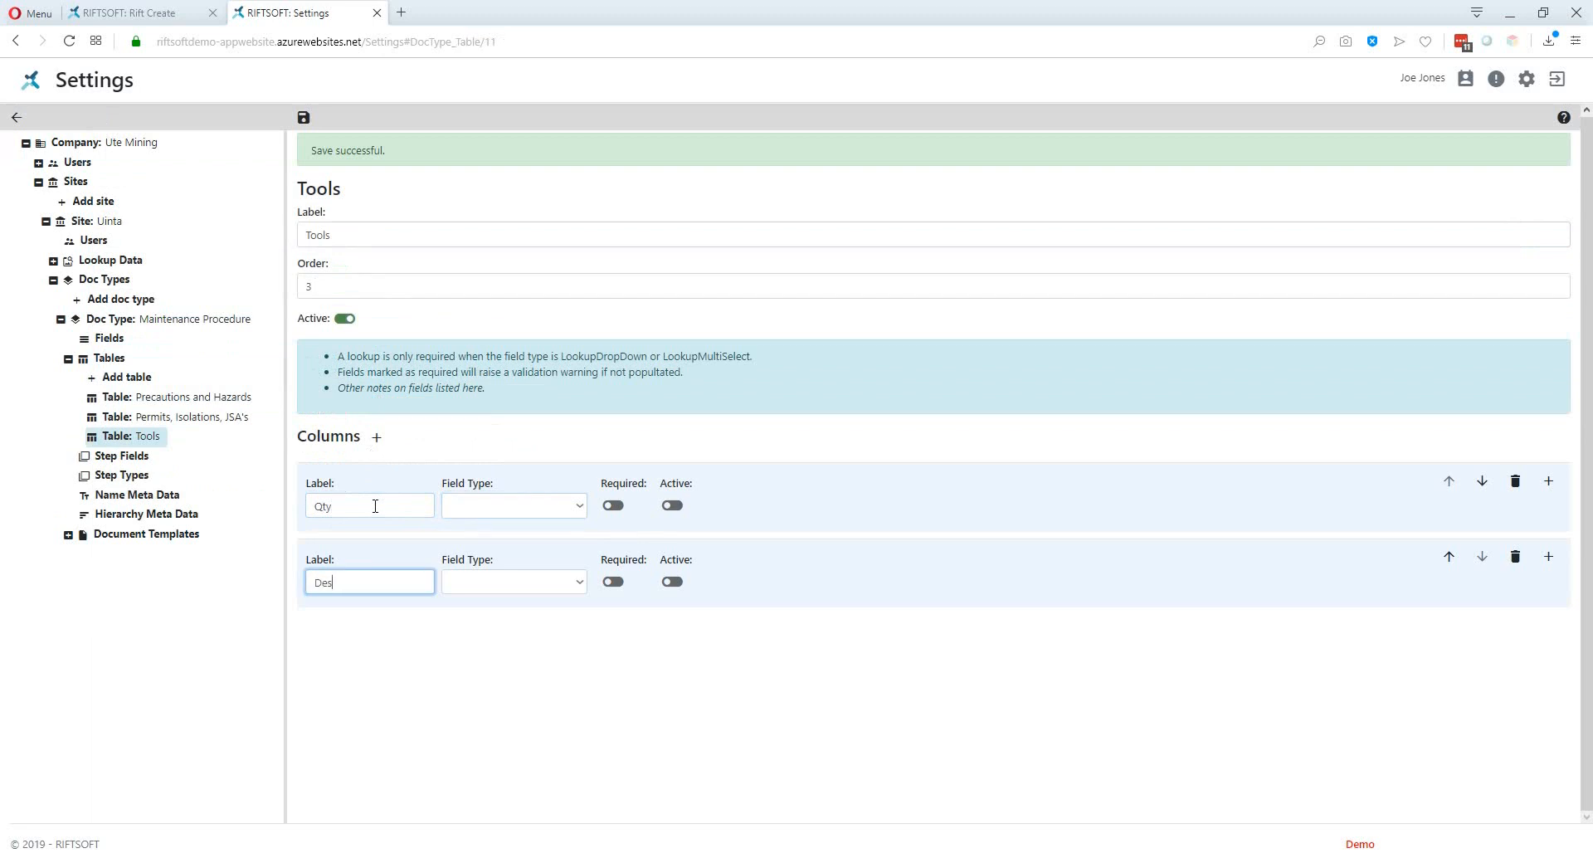
type("Description")
Step: Set Qty to Text (Multi Line) and Description to Text (Single Line), make both columns active and save the table
left_click(579, 508)
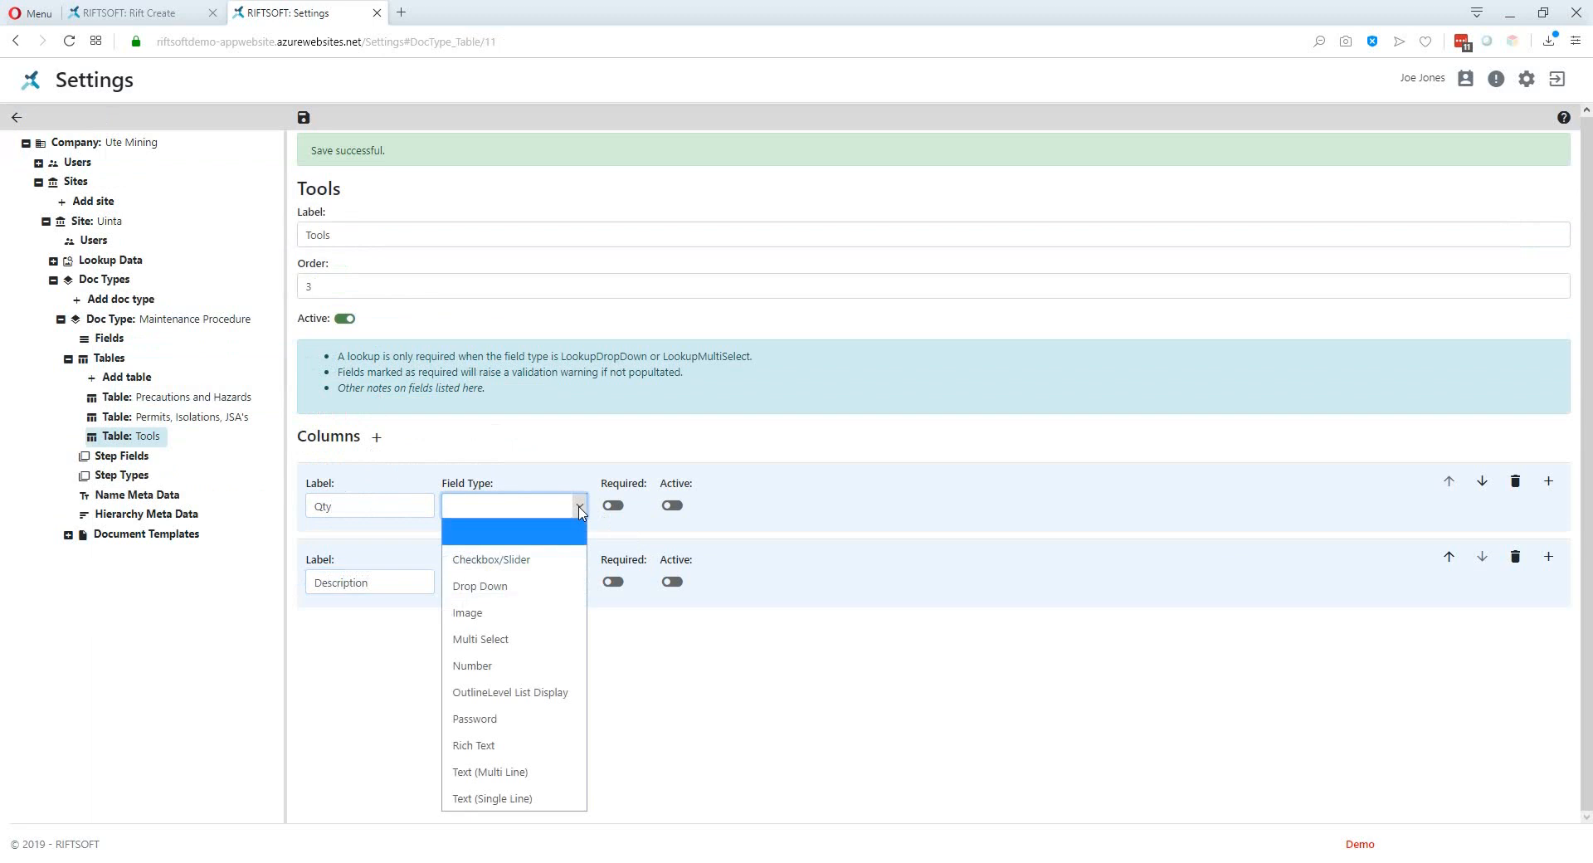
left_click(462, 778)
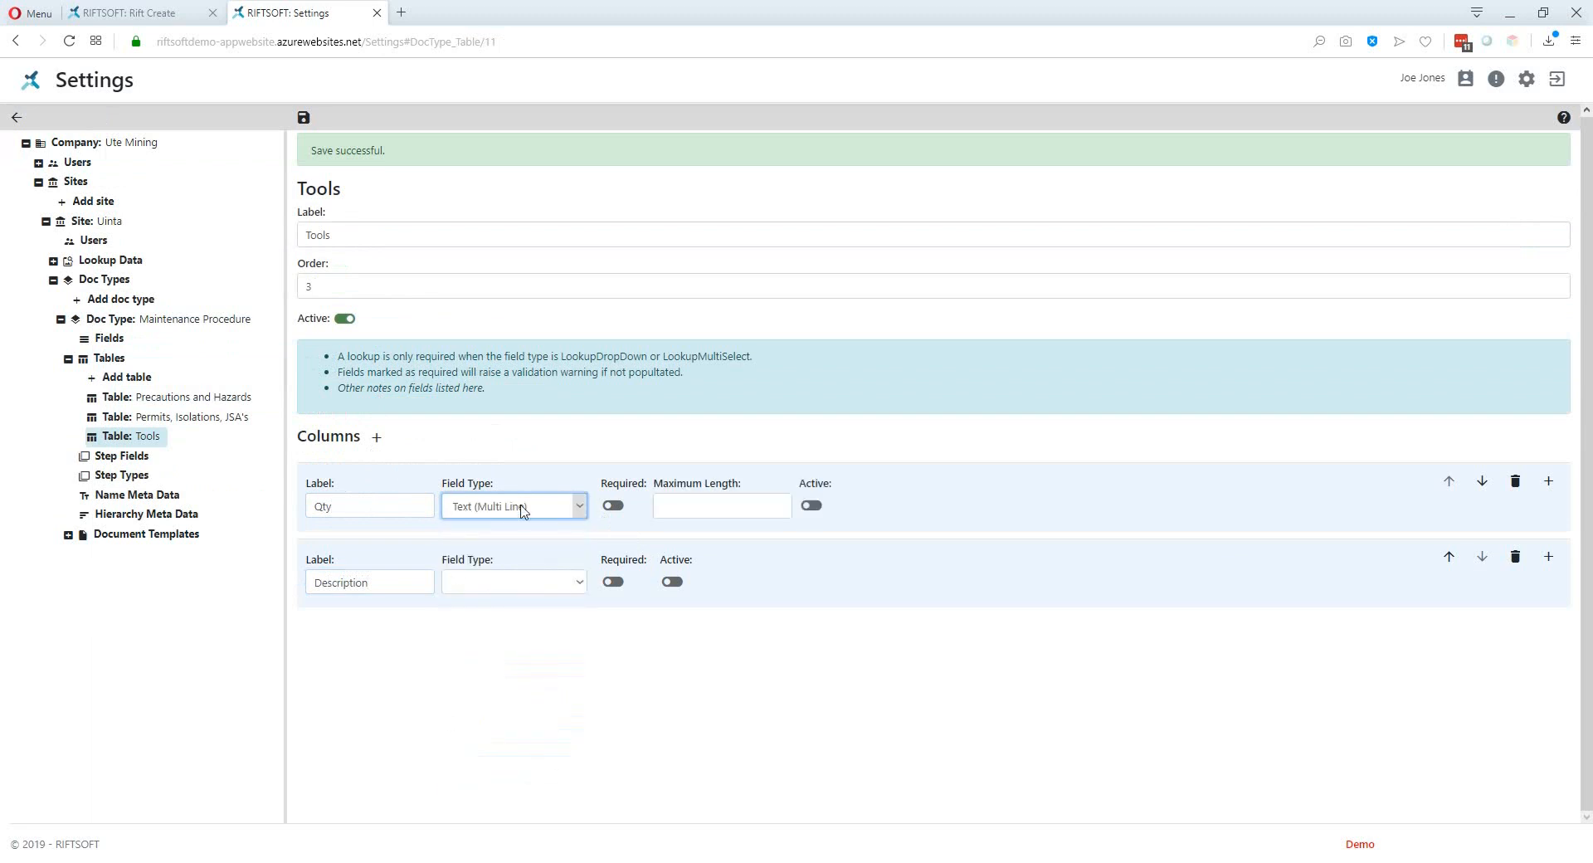
left_click(810, 506)
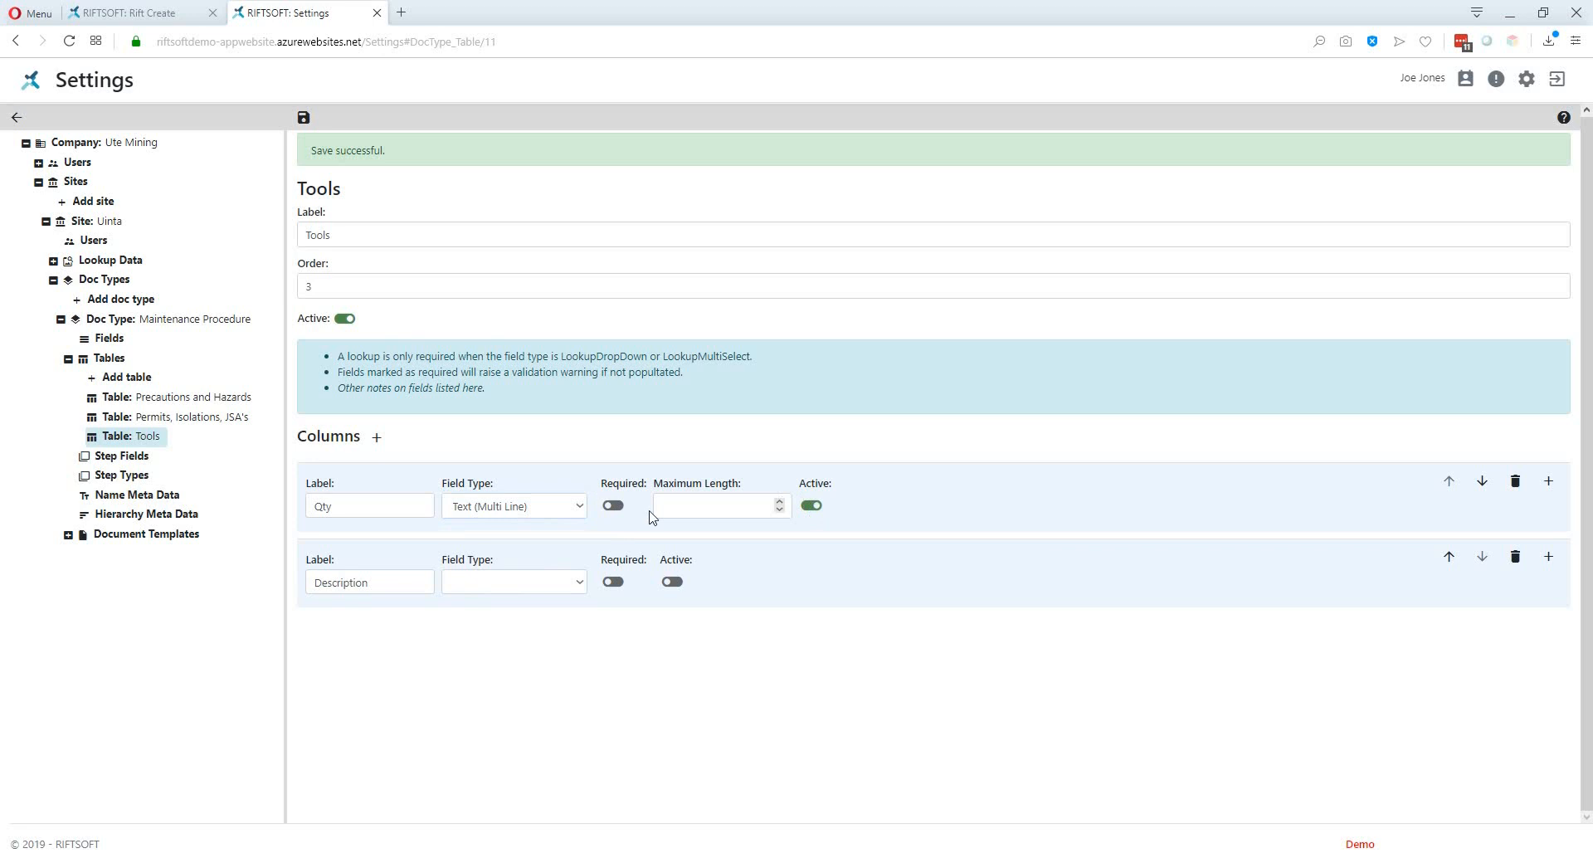
left_click(579, 591)
left_click(514, 558)
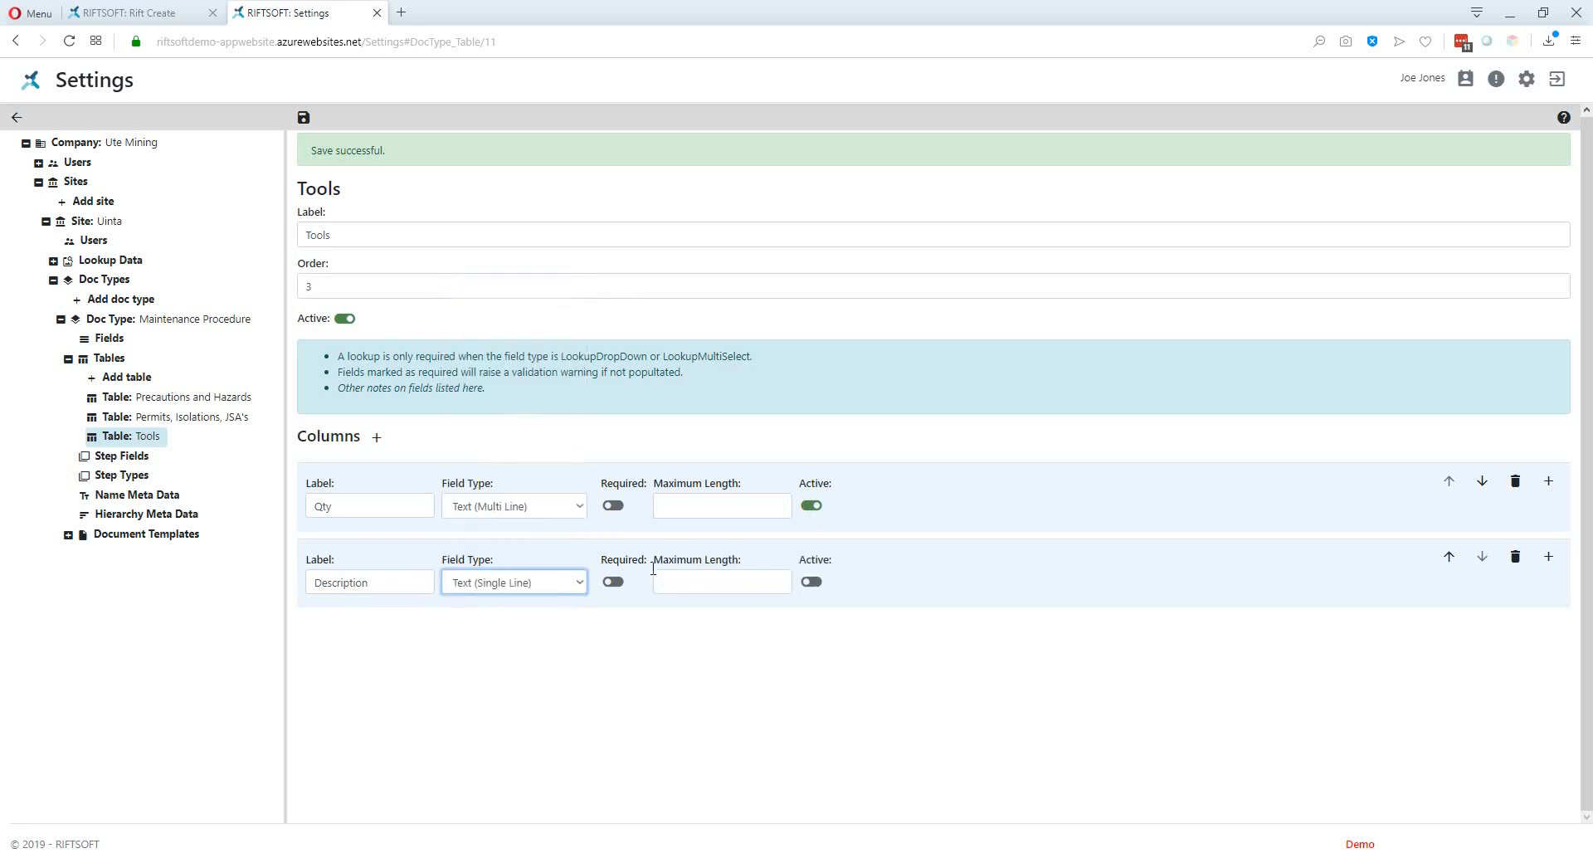
left_click(811, 582)
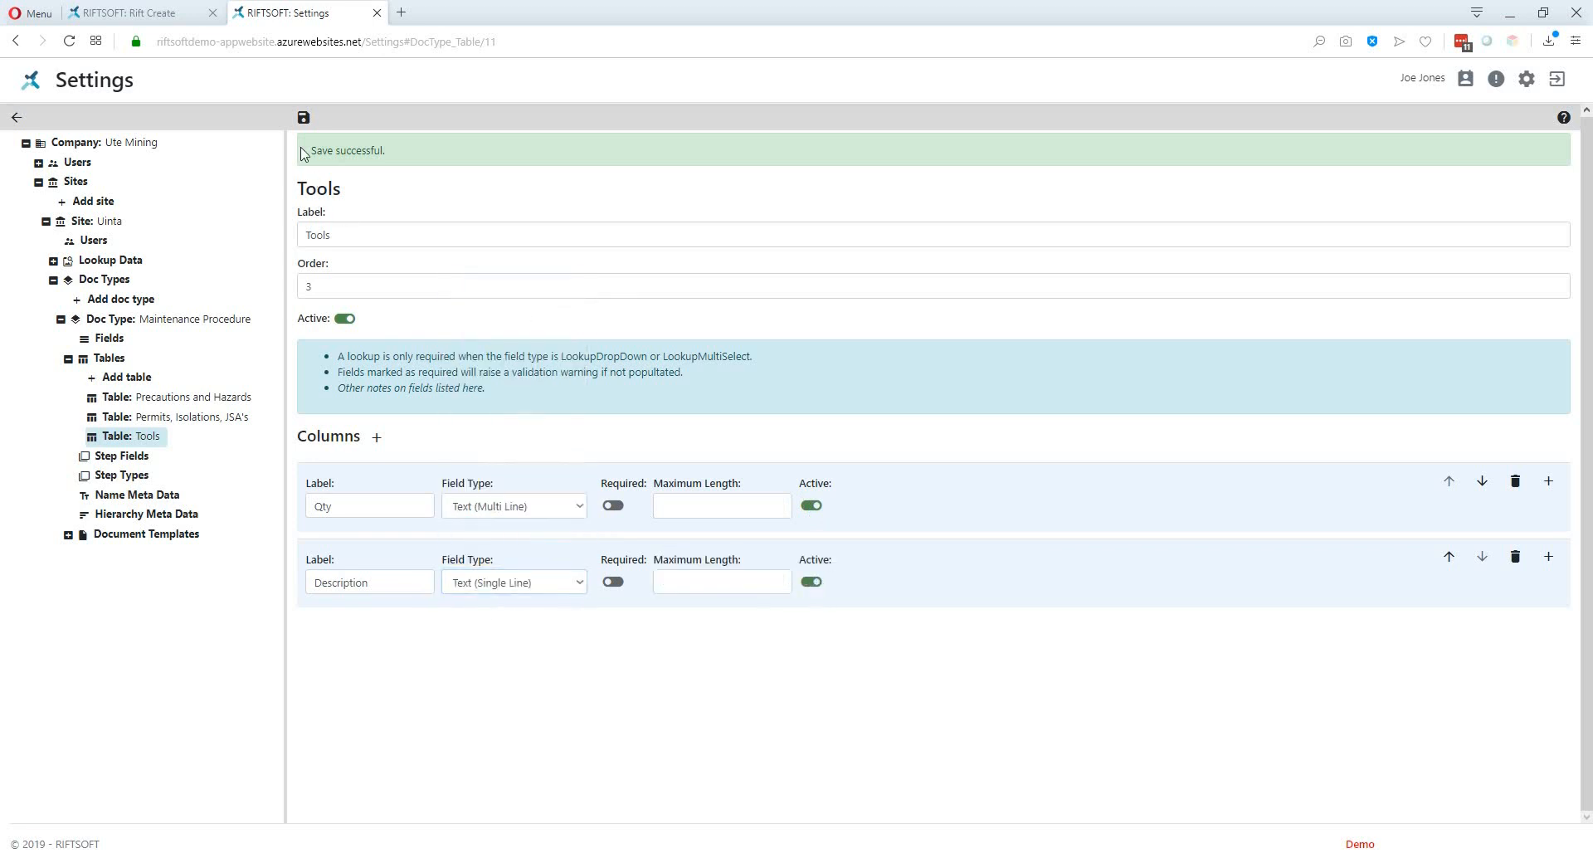
left_click(304, 117)
Step: Open the Document Start & End sections of the Maintenance Procedure template at the permits table
left_click(67, 535)
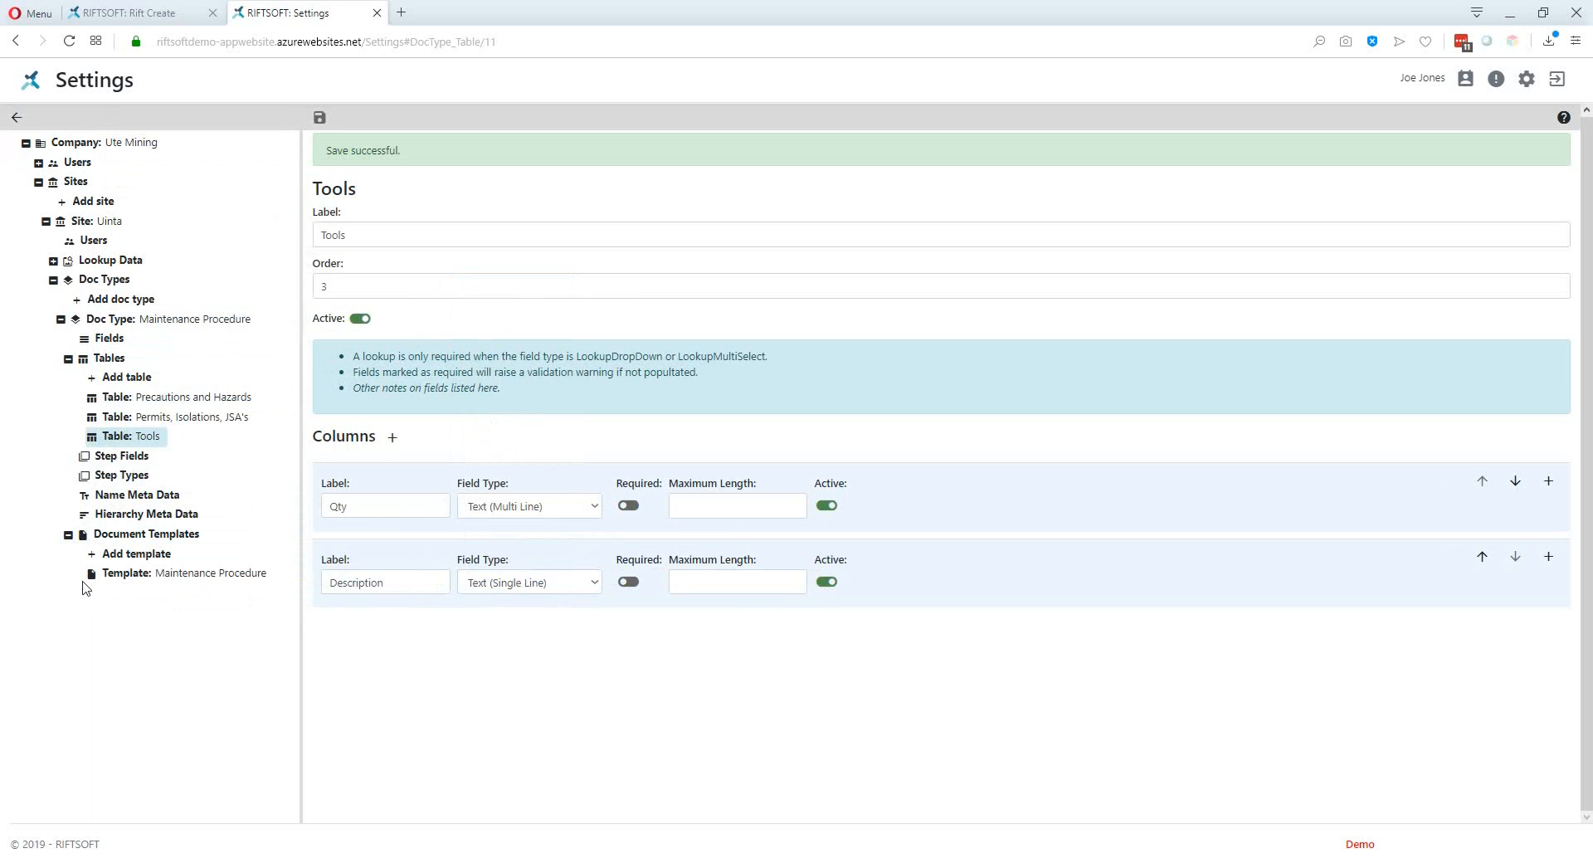
left_click(157, 579)
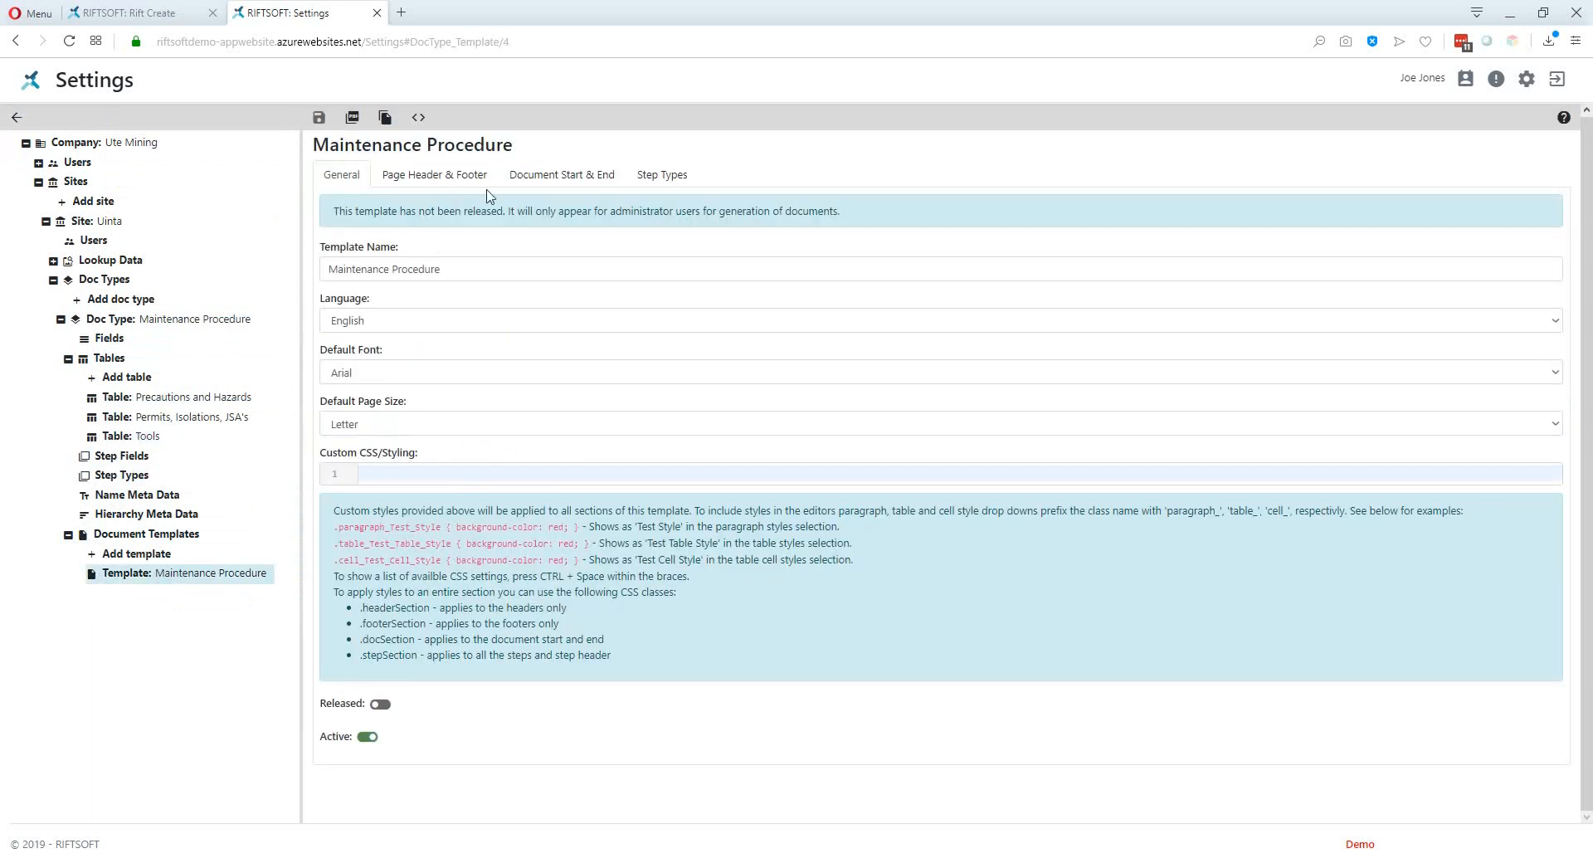
left_click(589, 175)
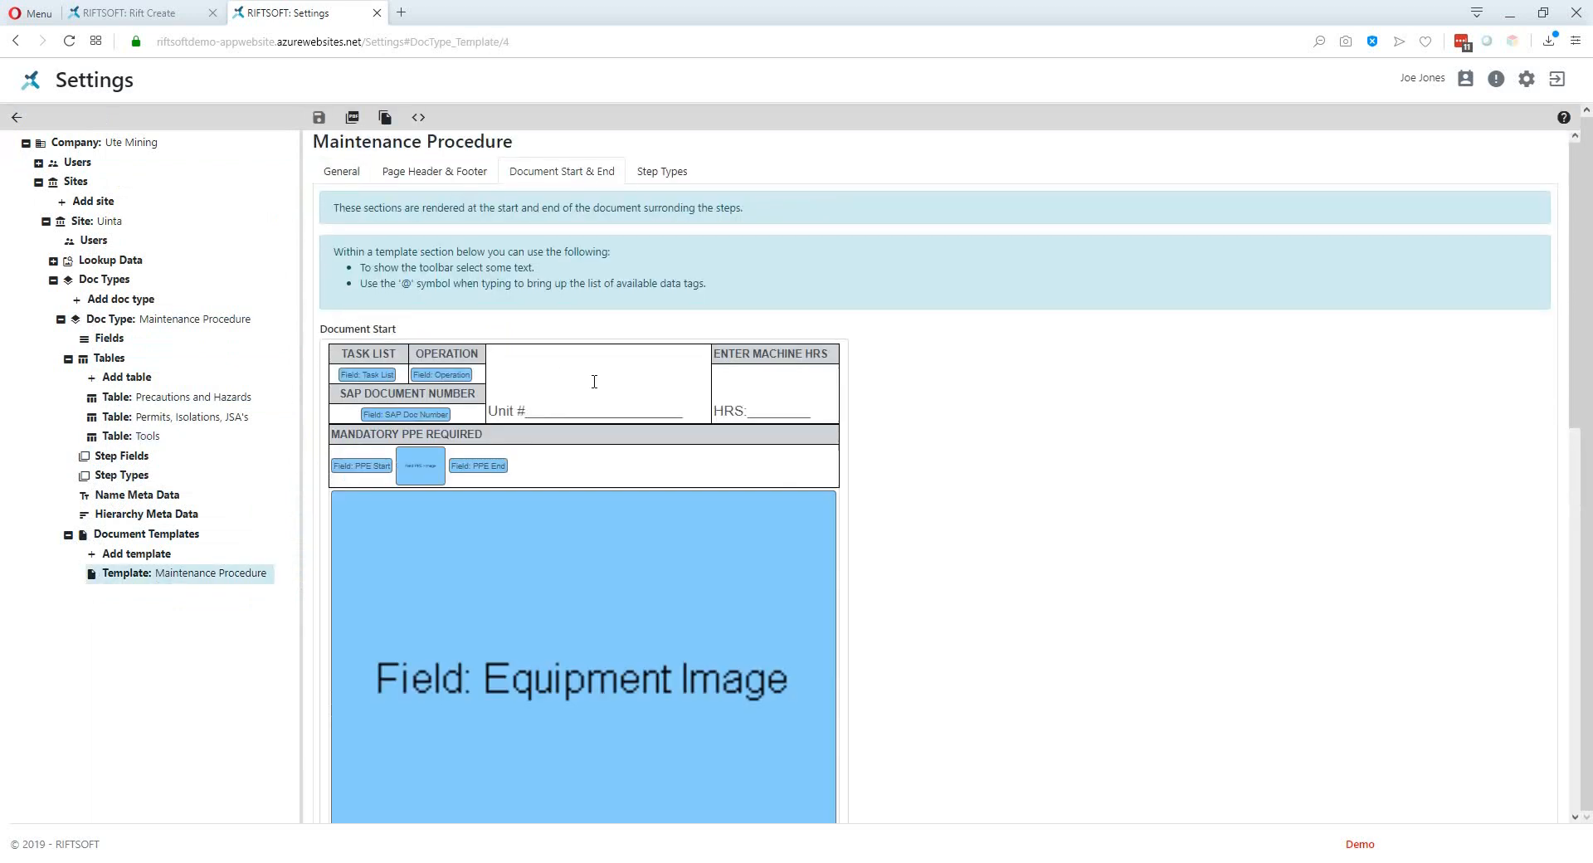
scroll(594, 381, "down", 6)
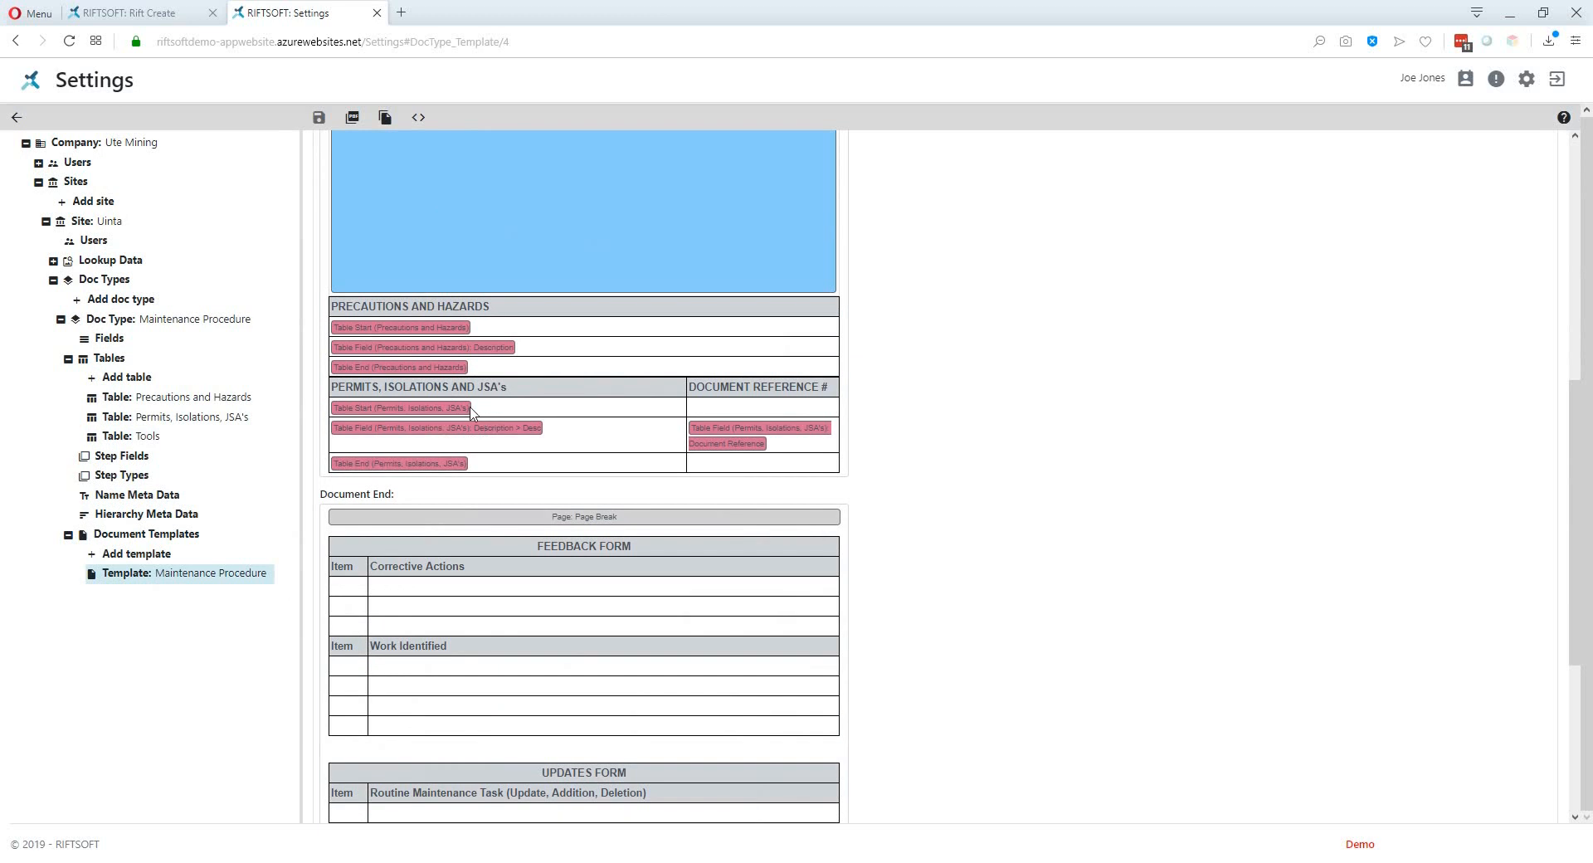
Step: Insert a table of two rows and four columns below the permits table in the Document Start section
left_click(580, 474)
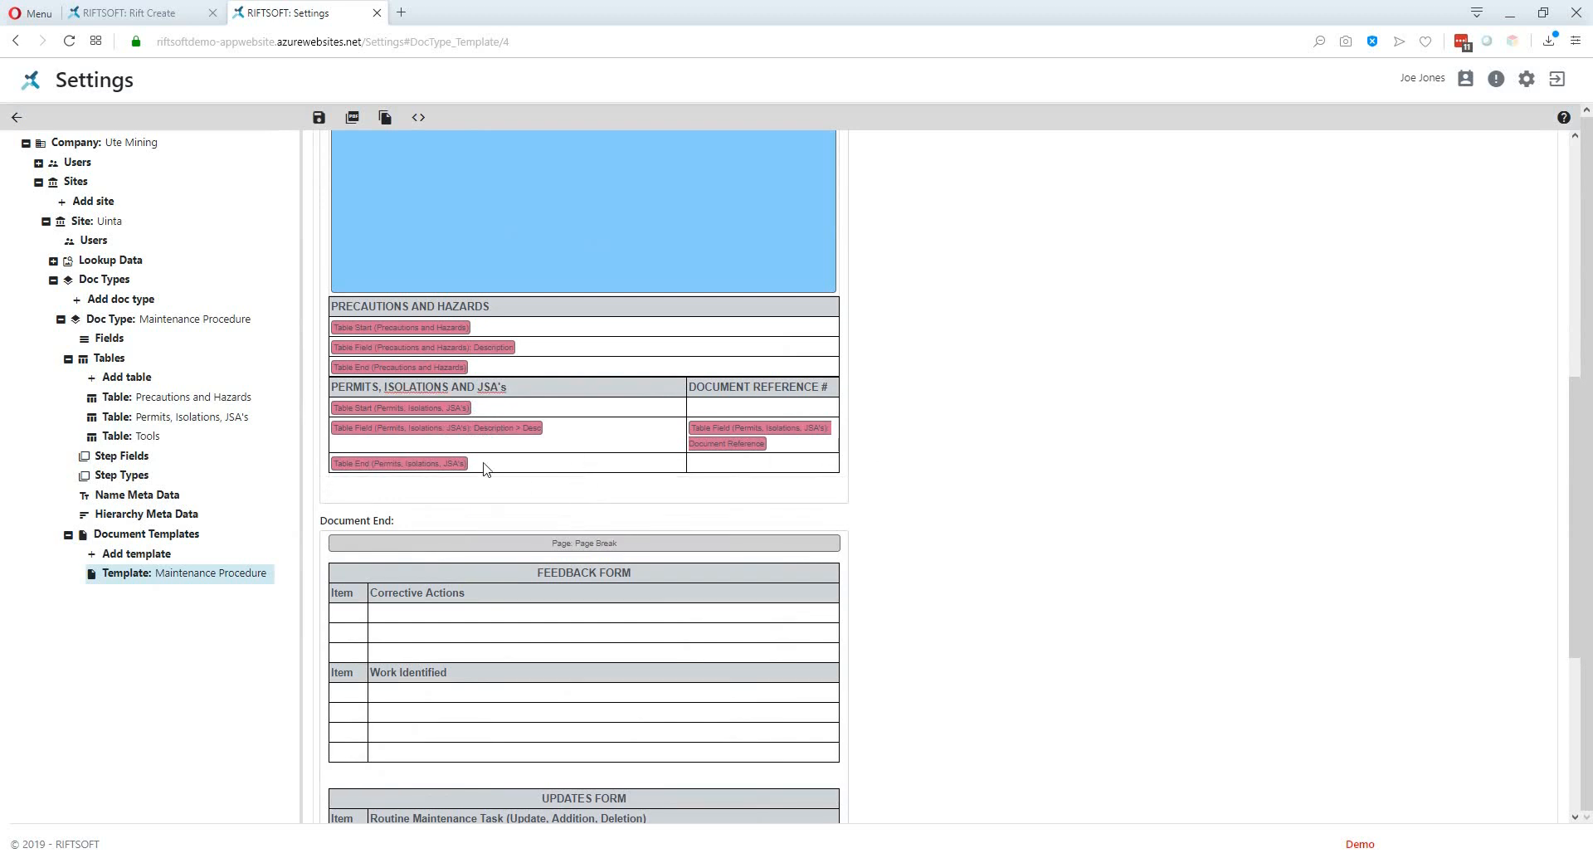
left_click(363, 482)
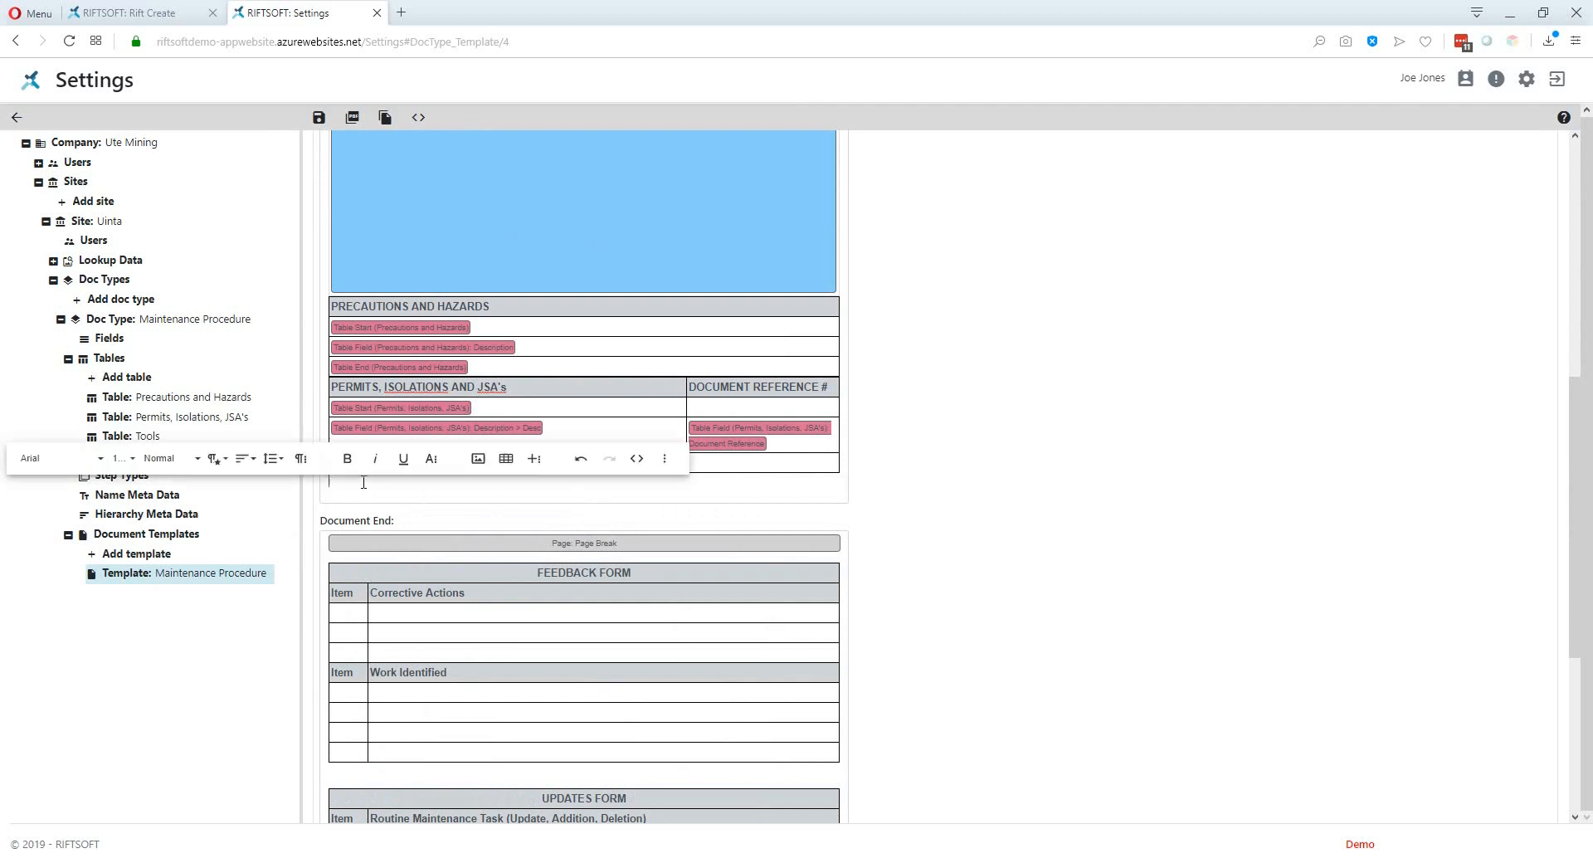
left_click(505, 460)
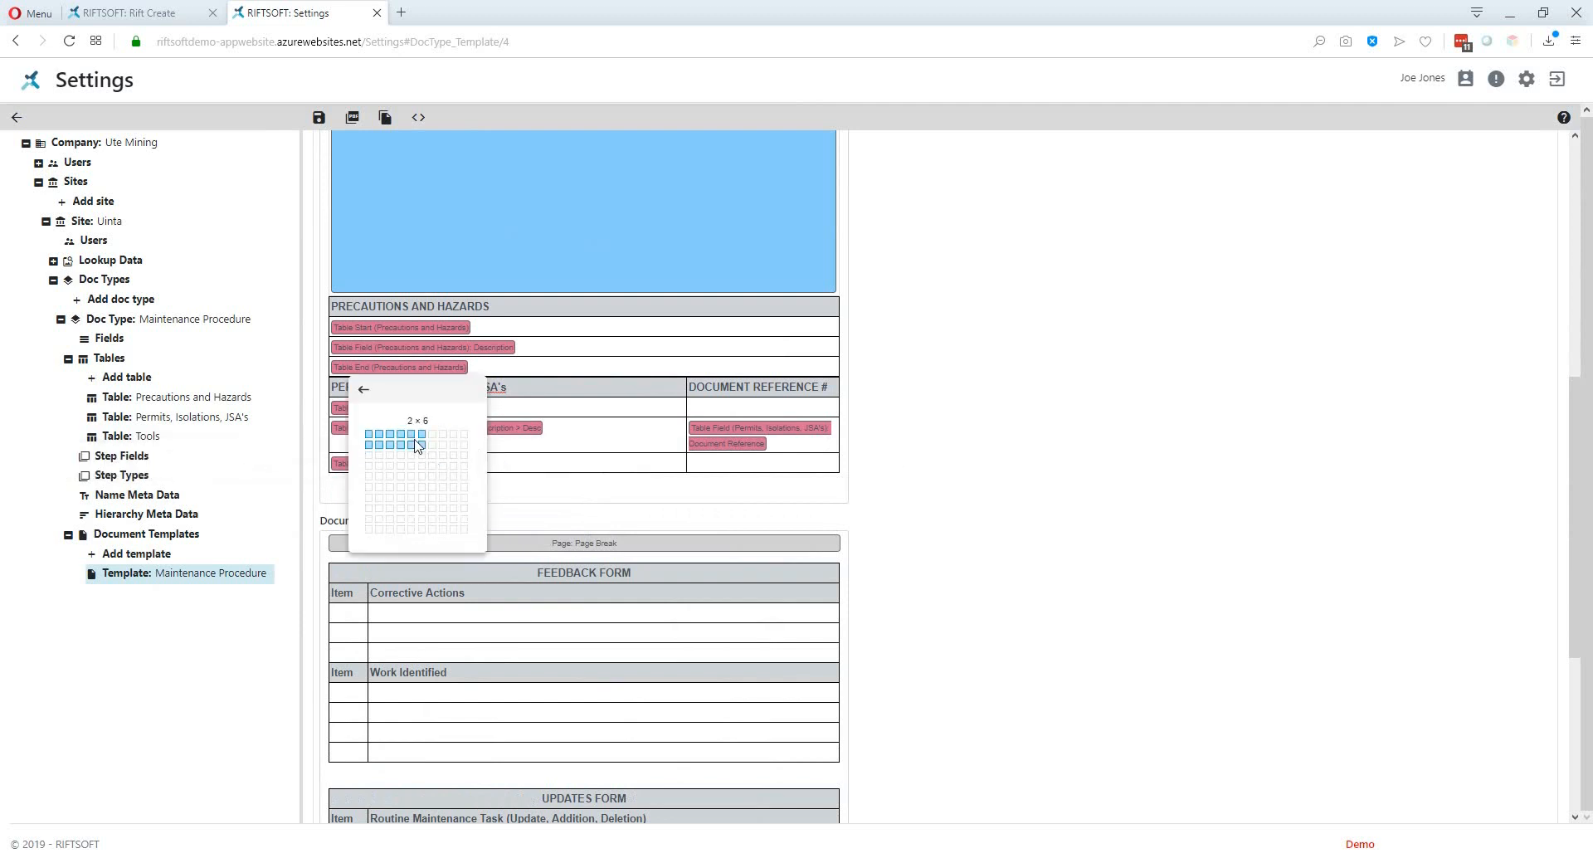
left_click(401, 446)
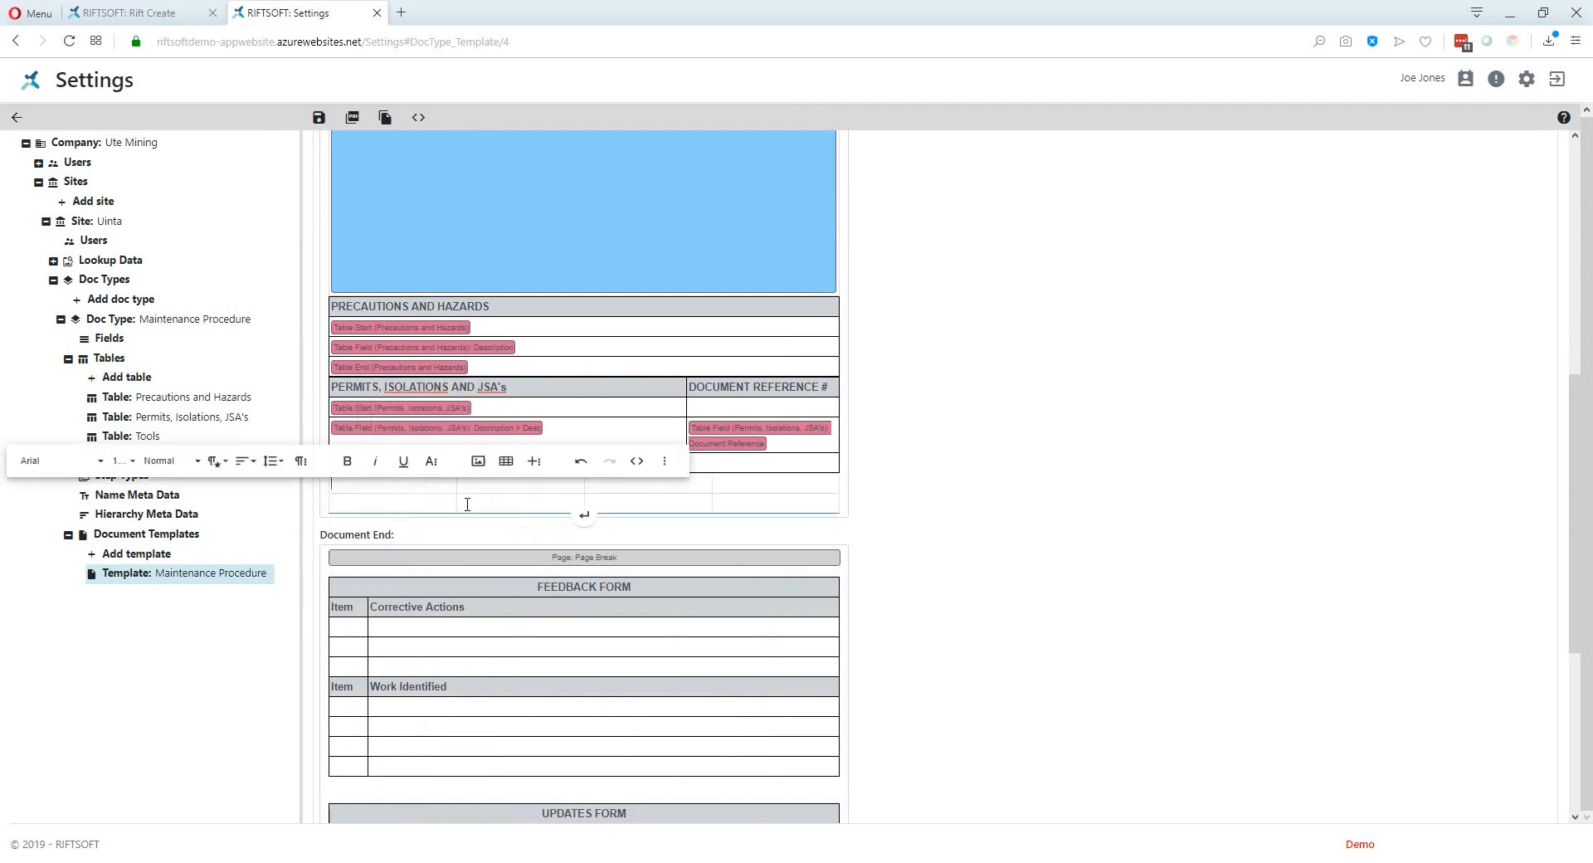
Step: Narrow the new table's first and third columns and enter the headings Qty, Tool Description, Qty and Tool Desc
left_click_drag(456, 493, 370, 493)
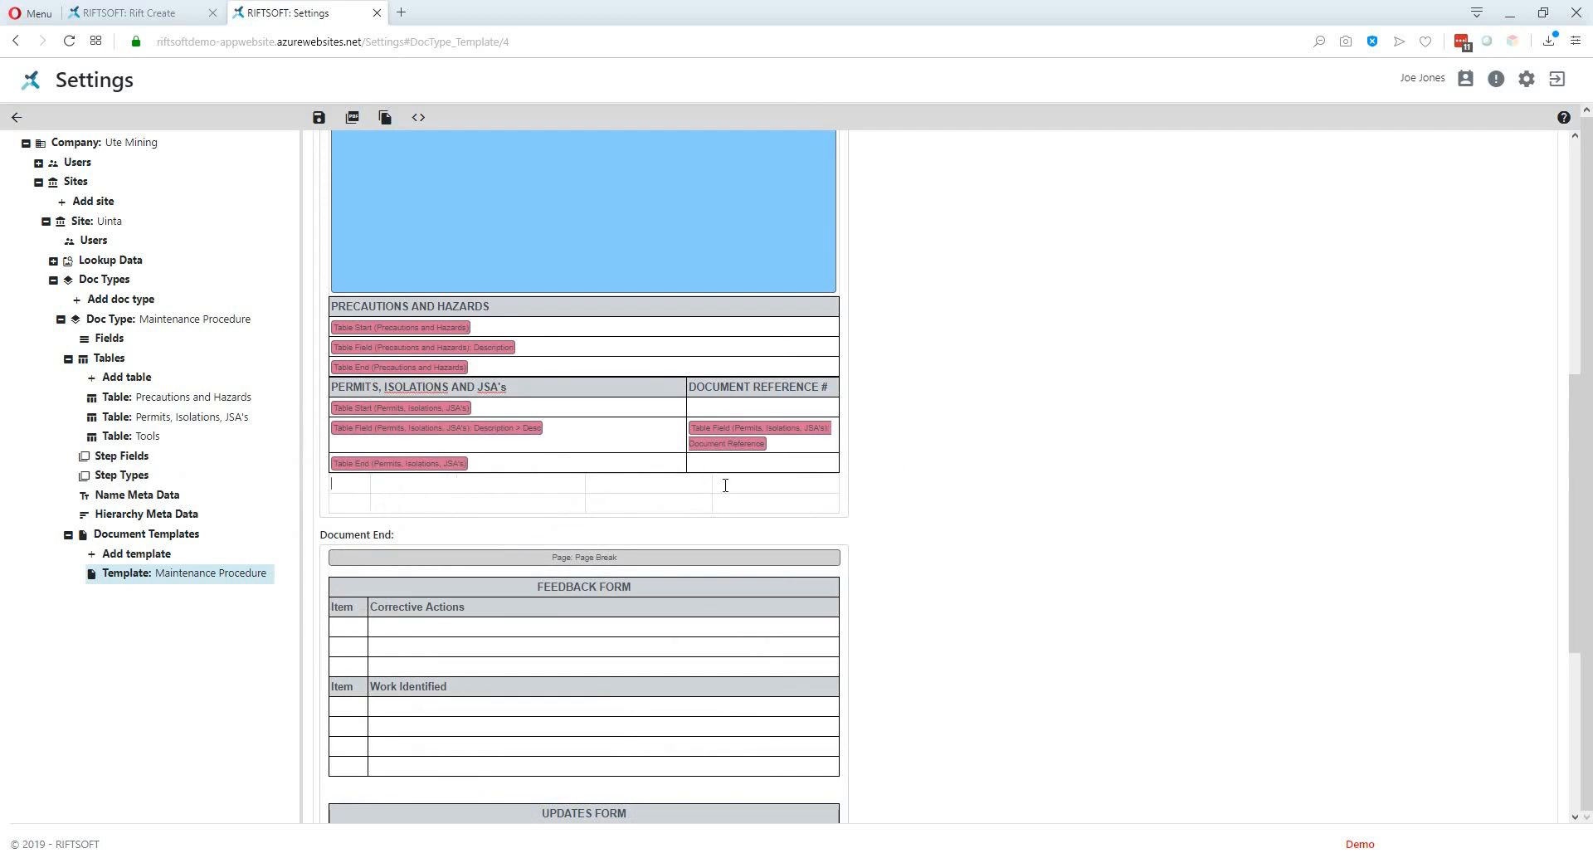
left_click_drag(712, 485, 630, 486)
left_click(350, 483)
type("Desc")
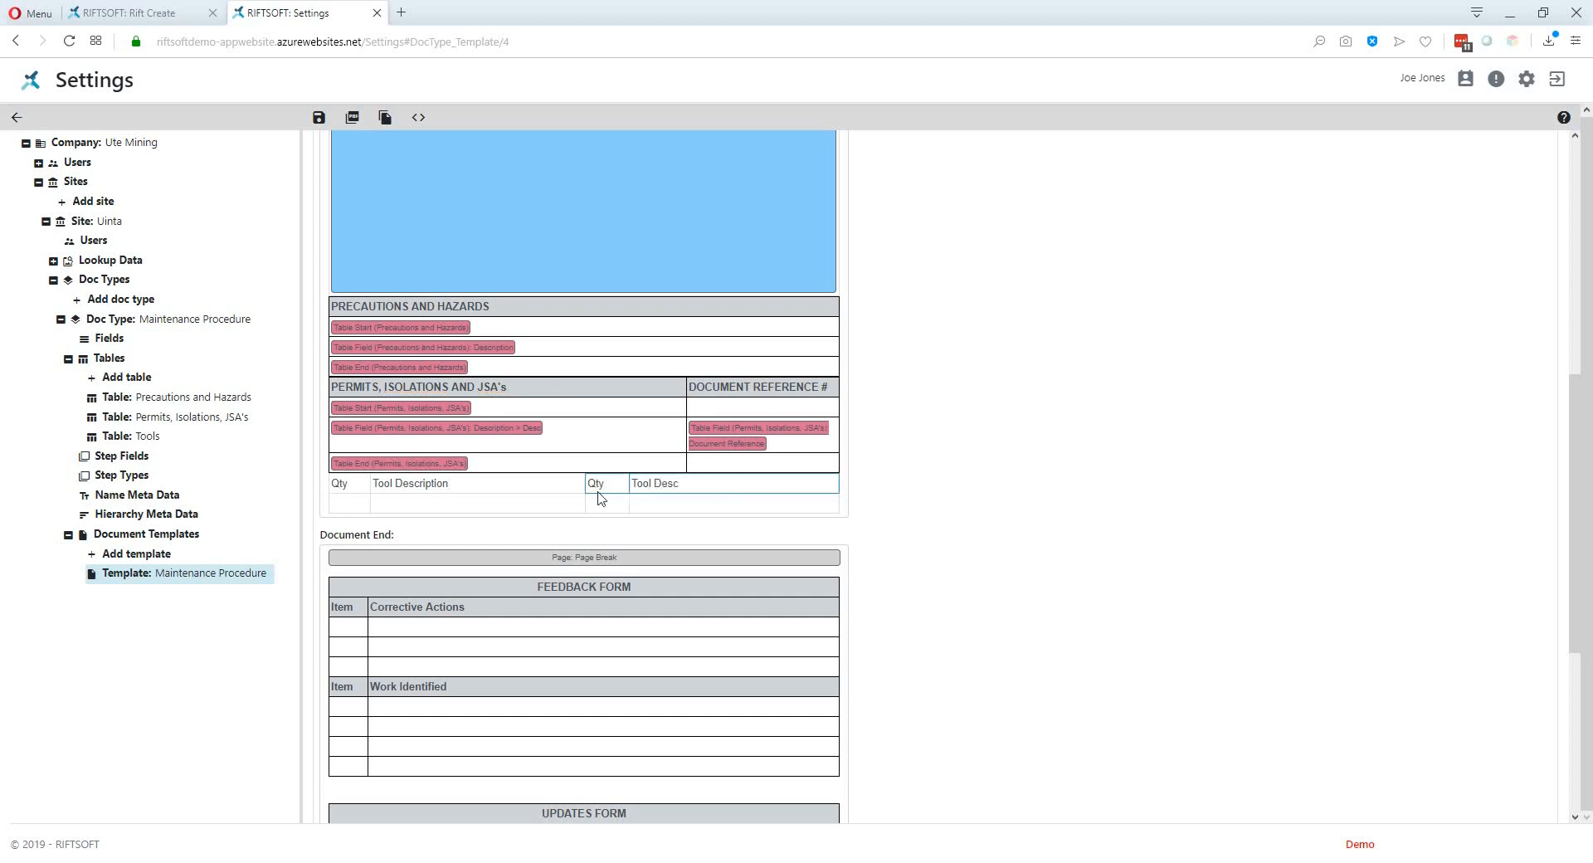
Step: Give the new tools table black borders and fill its header row with light grey
left_click(356, 486)
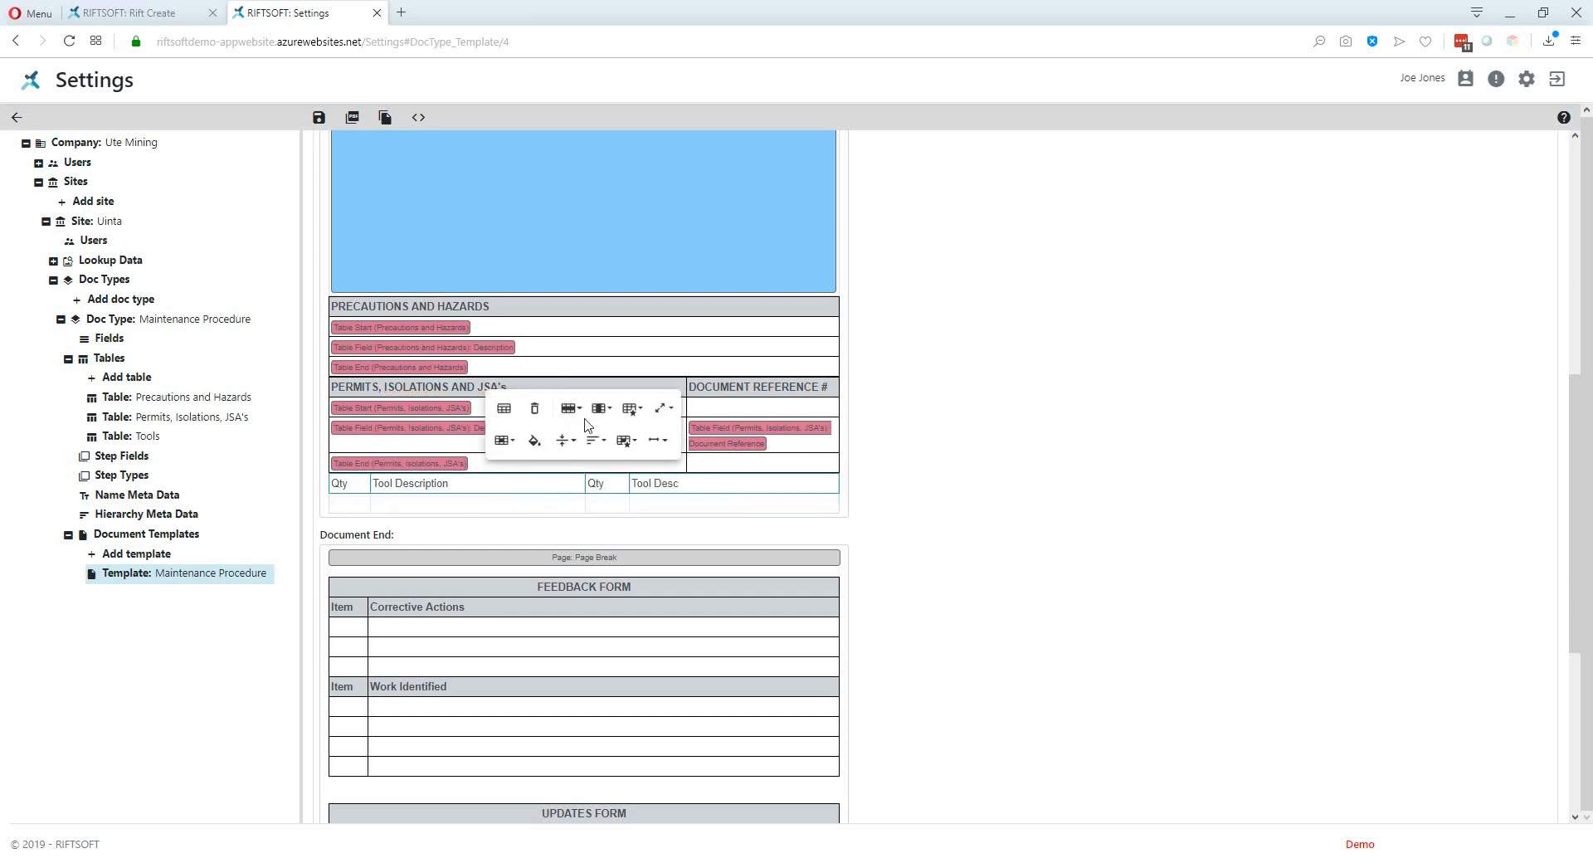
left_click(633, 408)
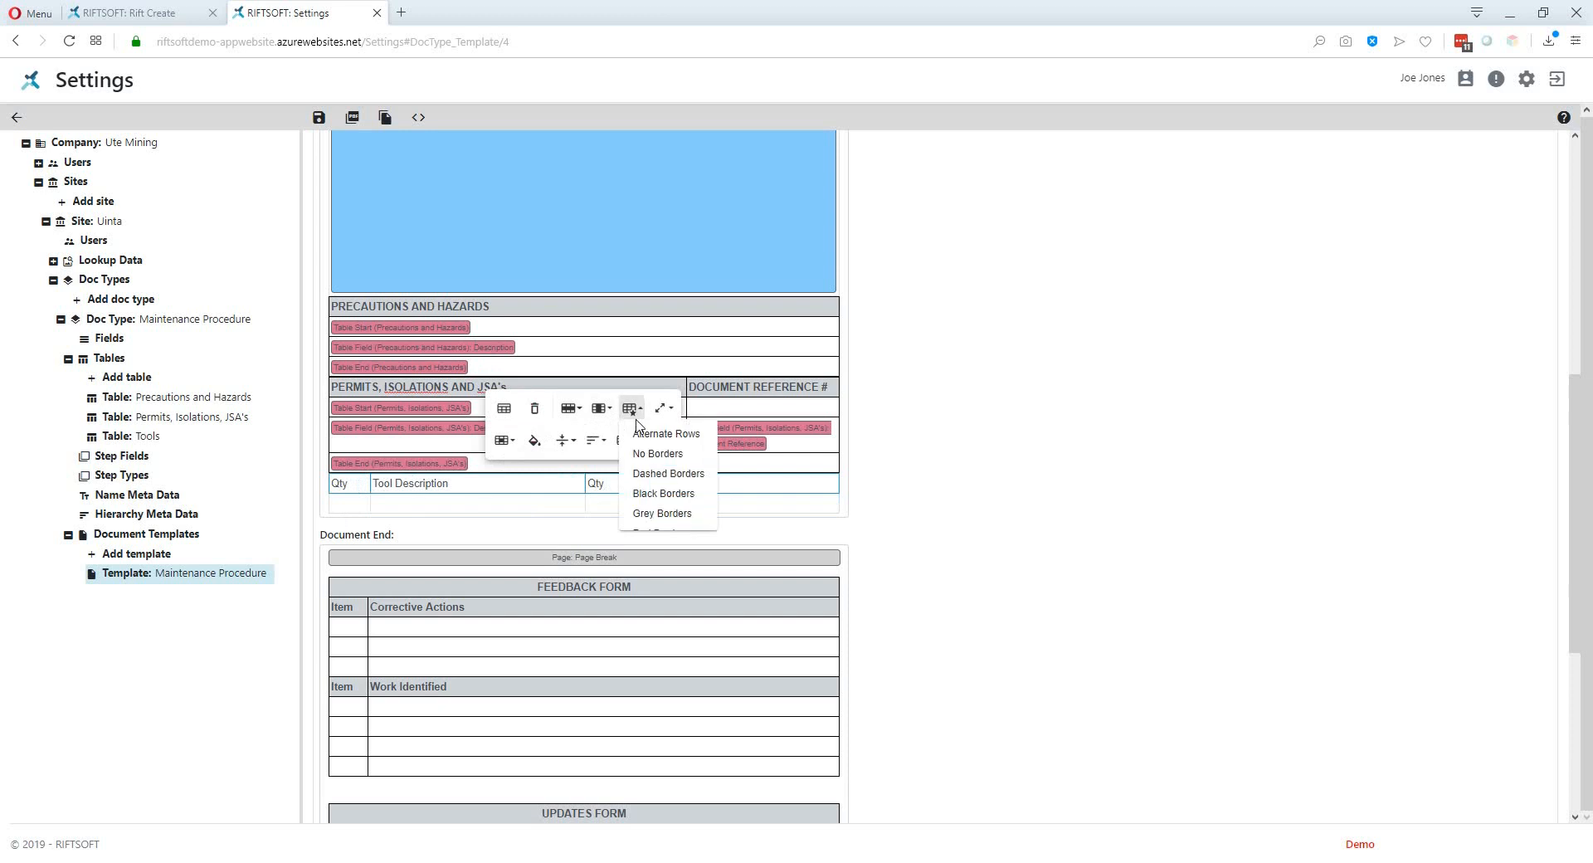
left_click(662, 493)
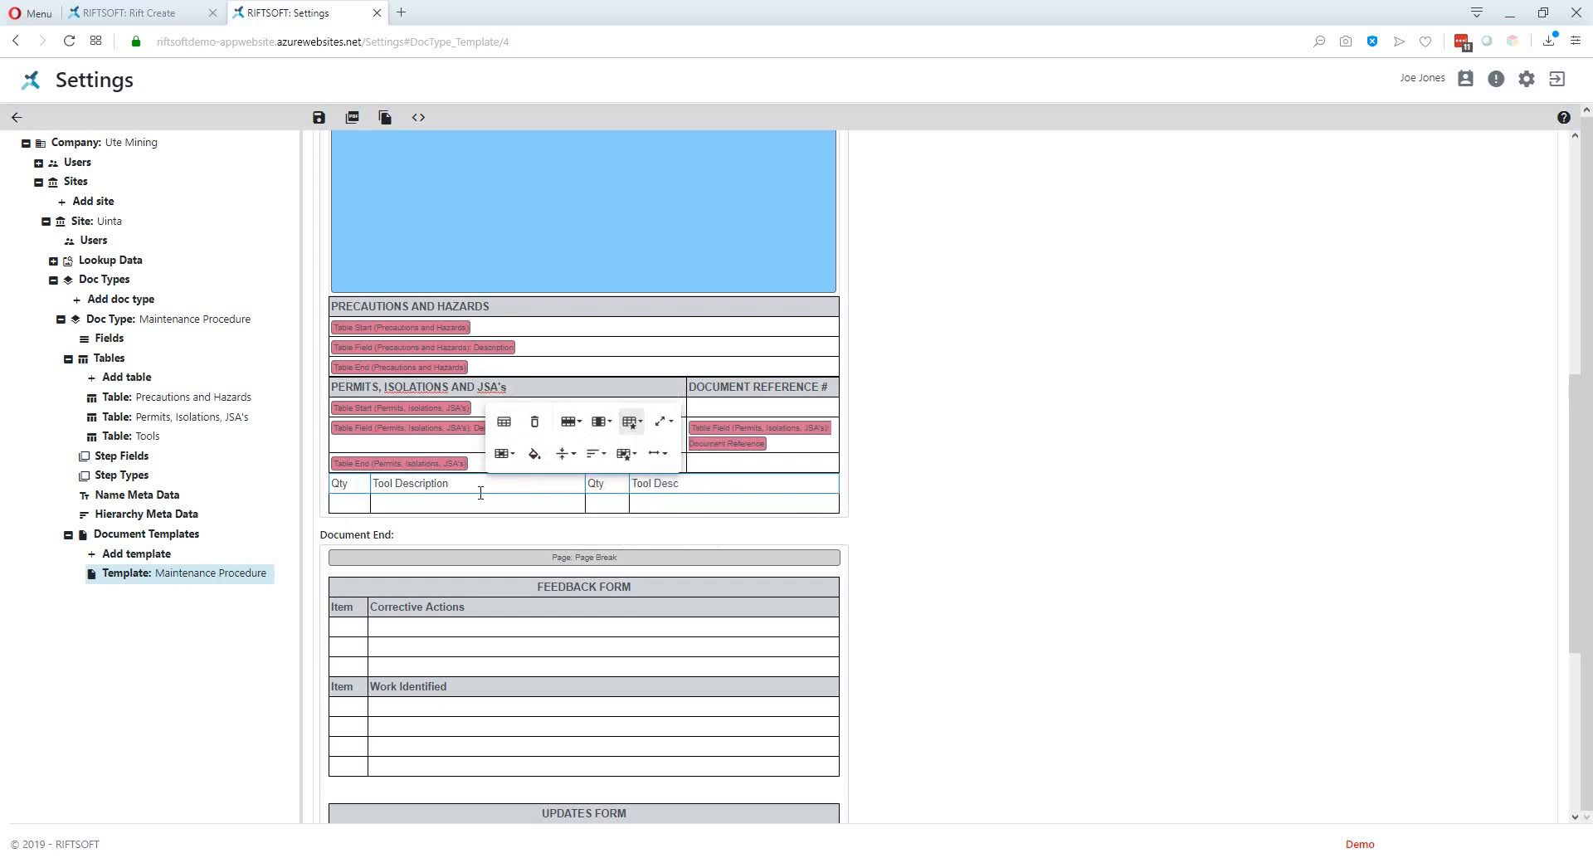
left_click(534, 453)
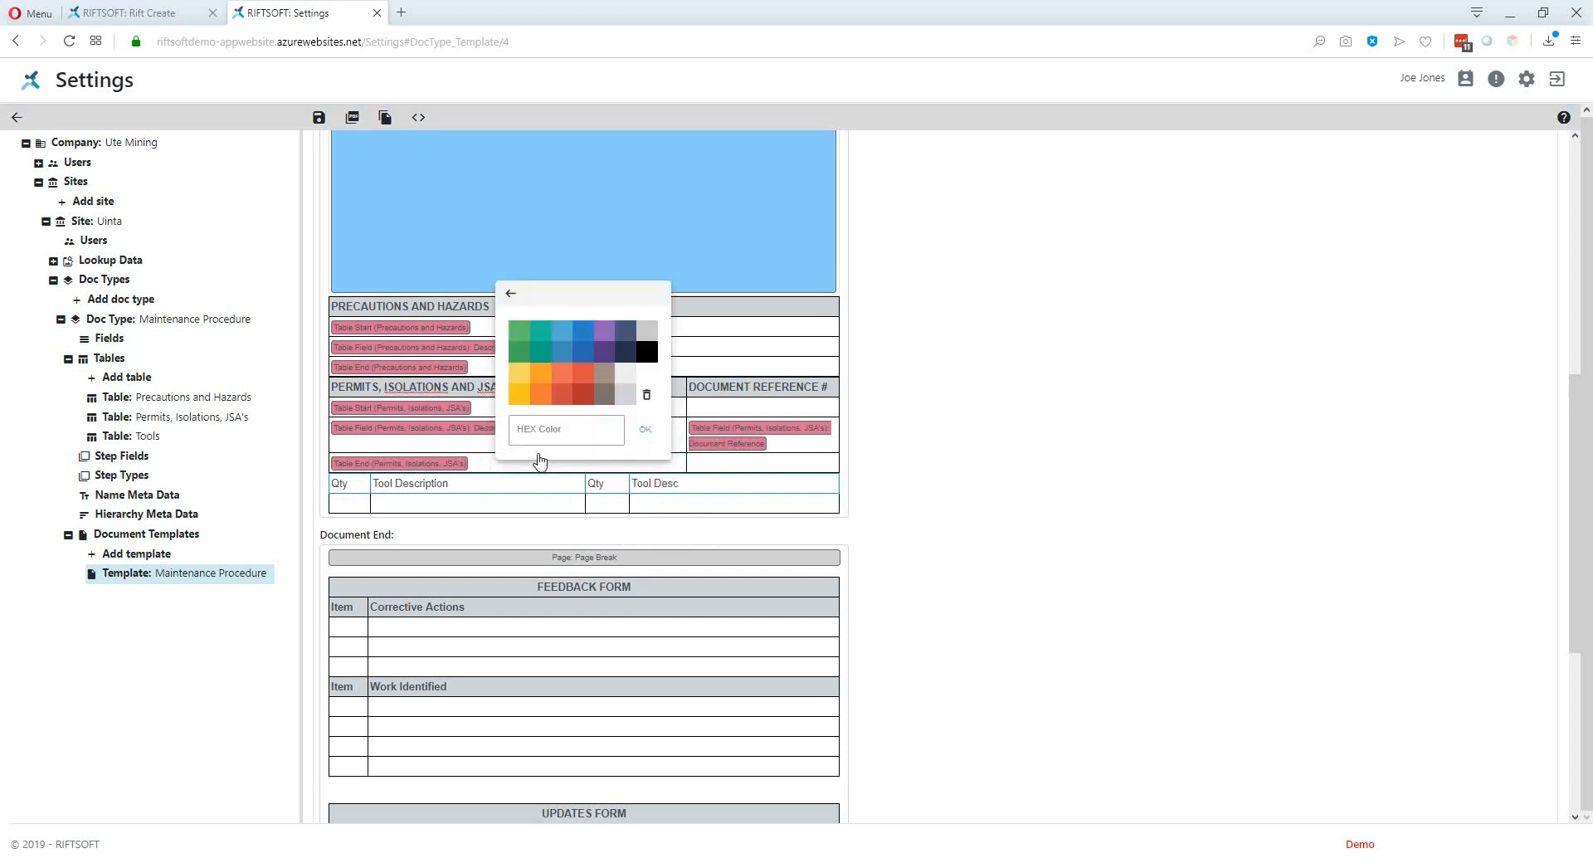
left_click(627, 395)
left_click(1108, 500)
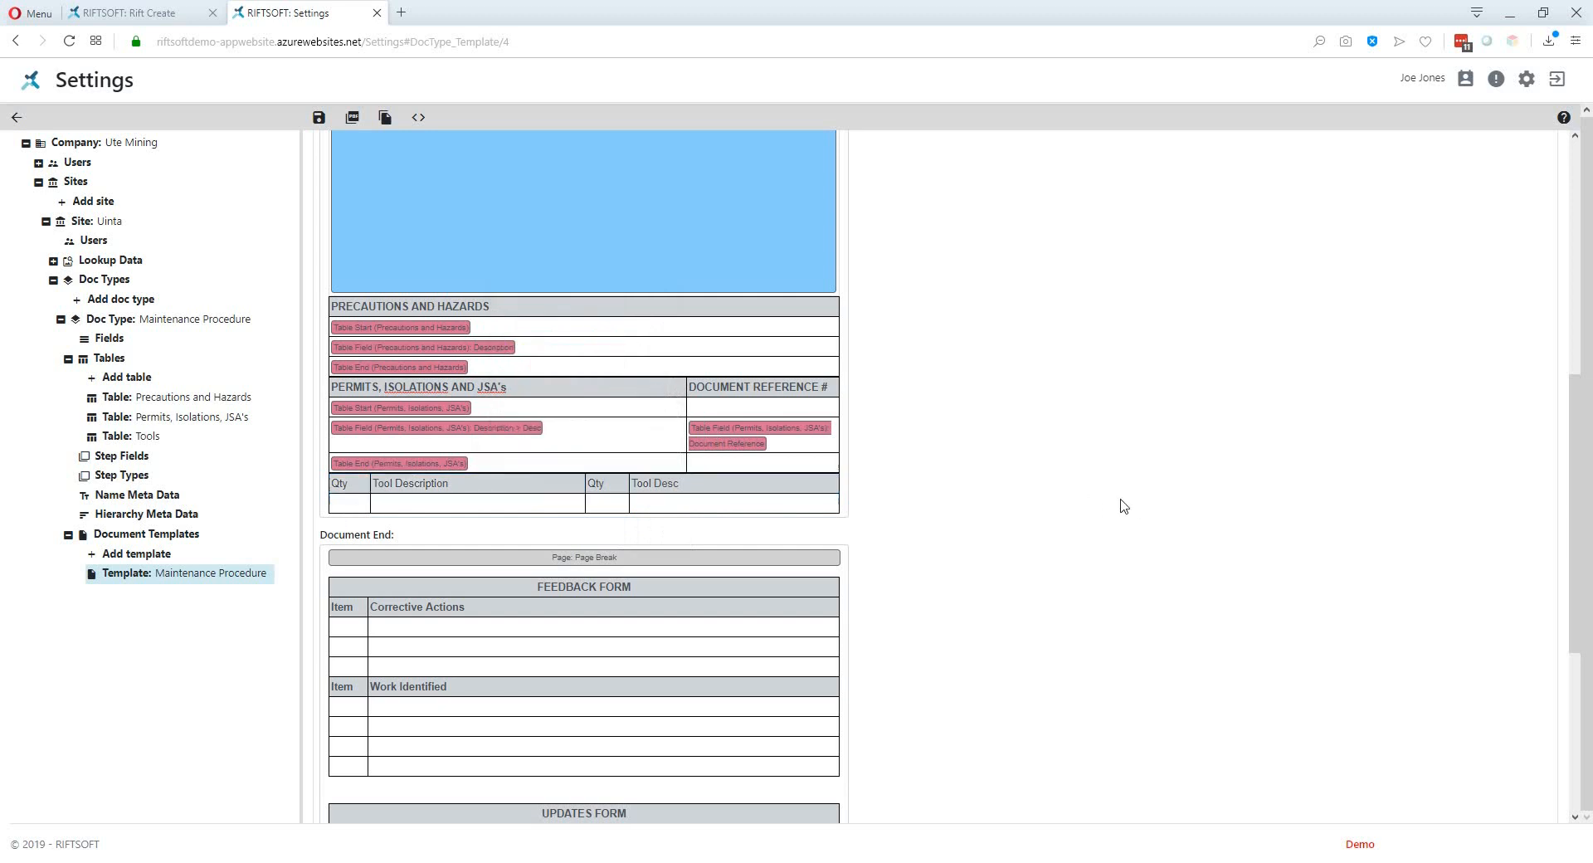
Step: Make the headings Qty, Tool Description, Qty and Tool Desc in the tools table bold
left_click_drag(359, 482, 329, 488)
left_click_drag(451, 484, 370, 485)
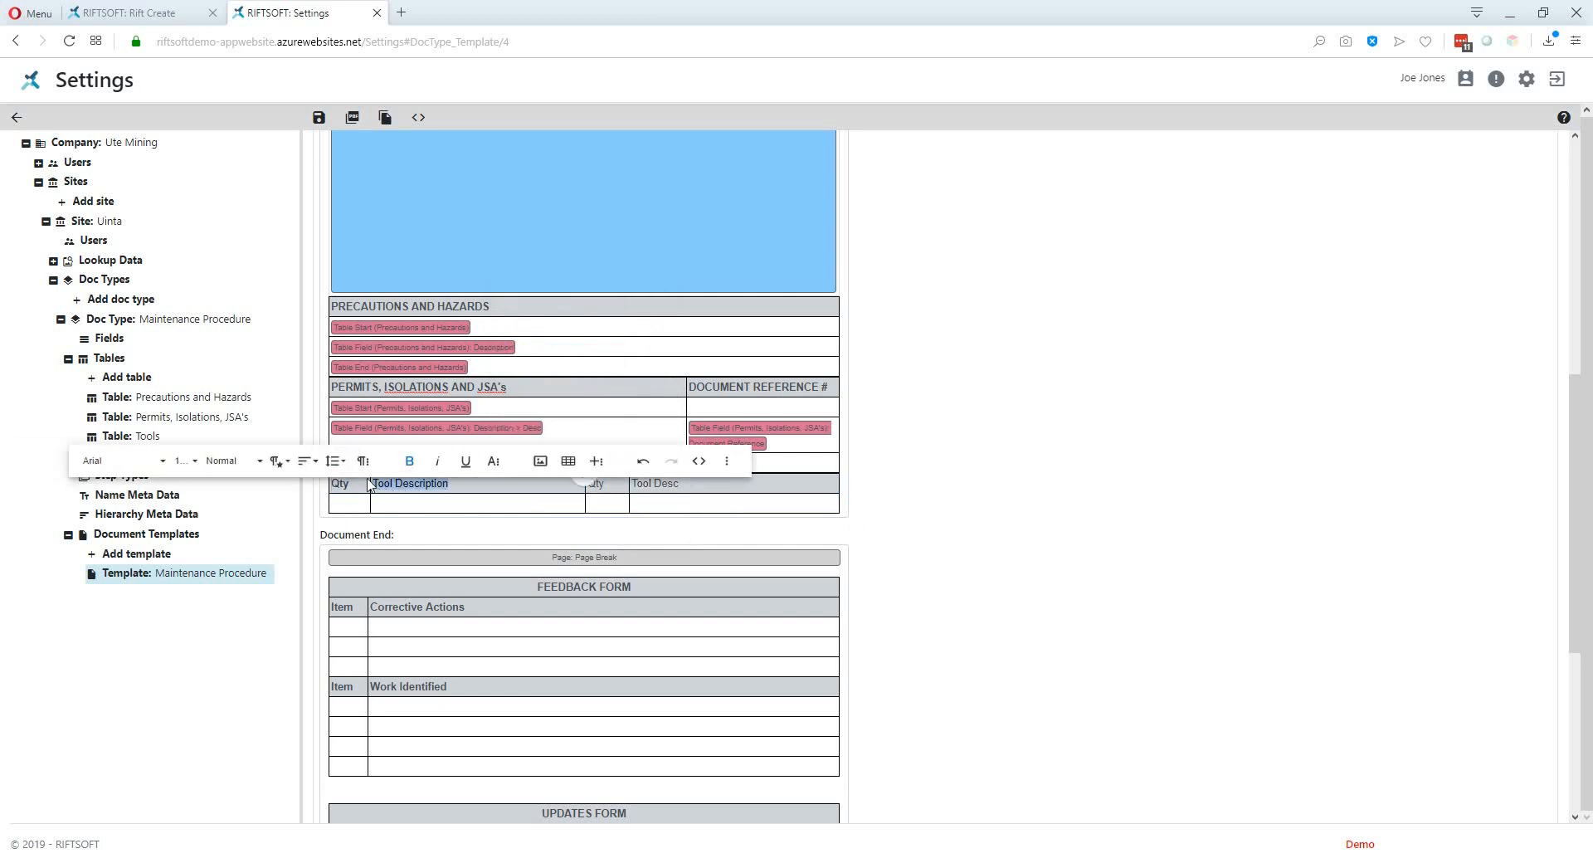
left_click(409, 460)
left_click(614, 486)
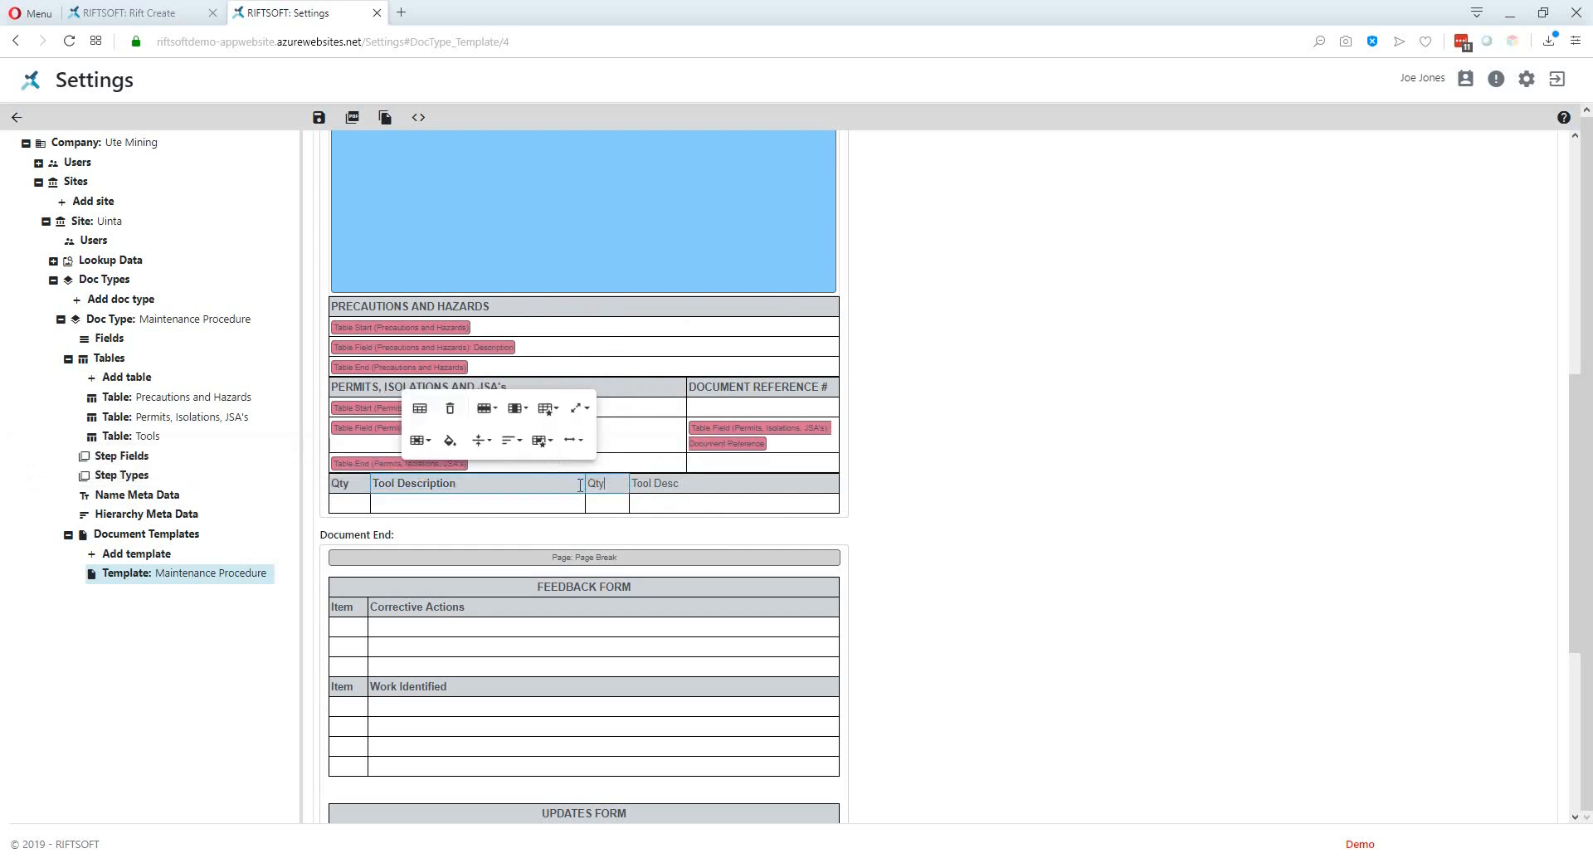
left_click_drag(609, 484, 591, 487)
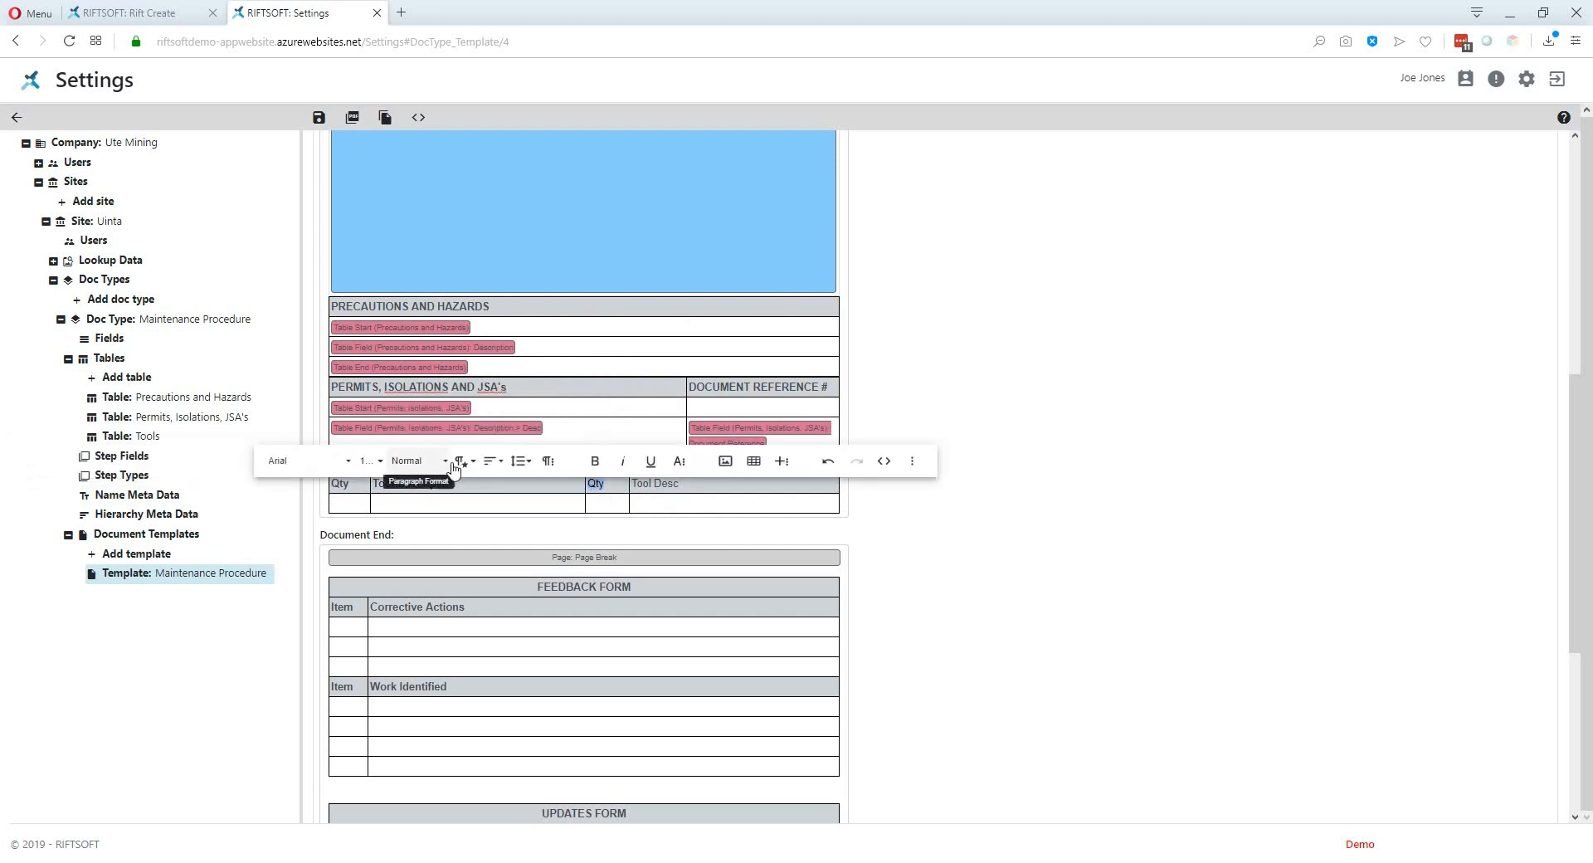
left_click(596, 463)
left_click_drag(680, 485, 589, 480)
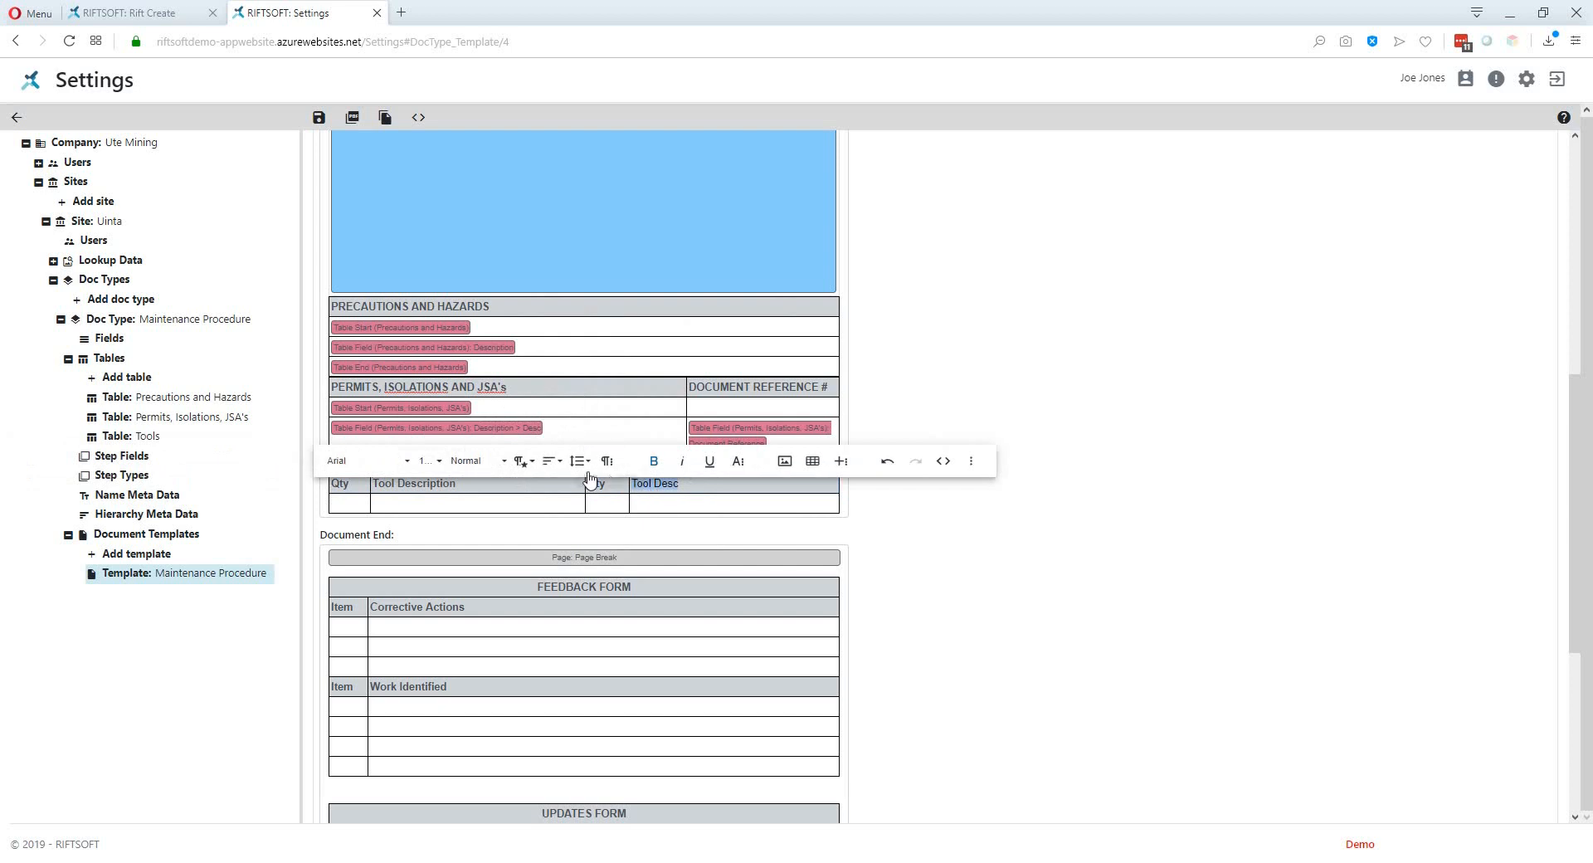
left_click(653, 461)
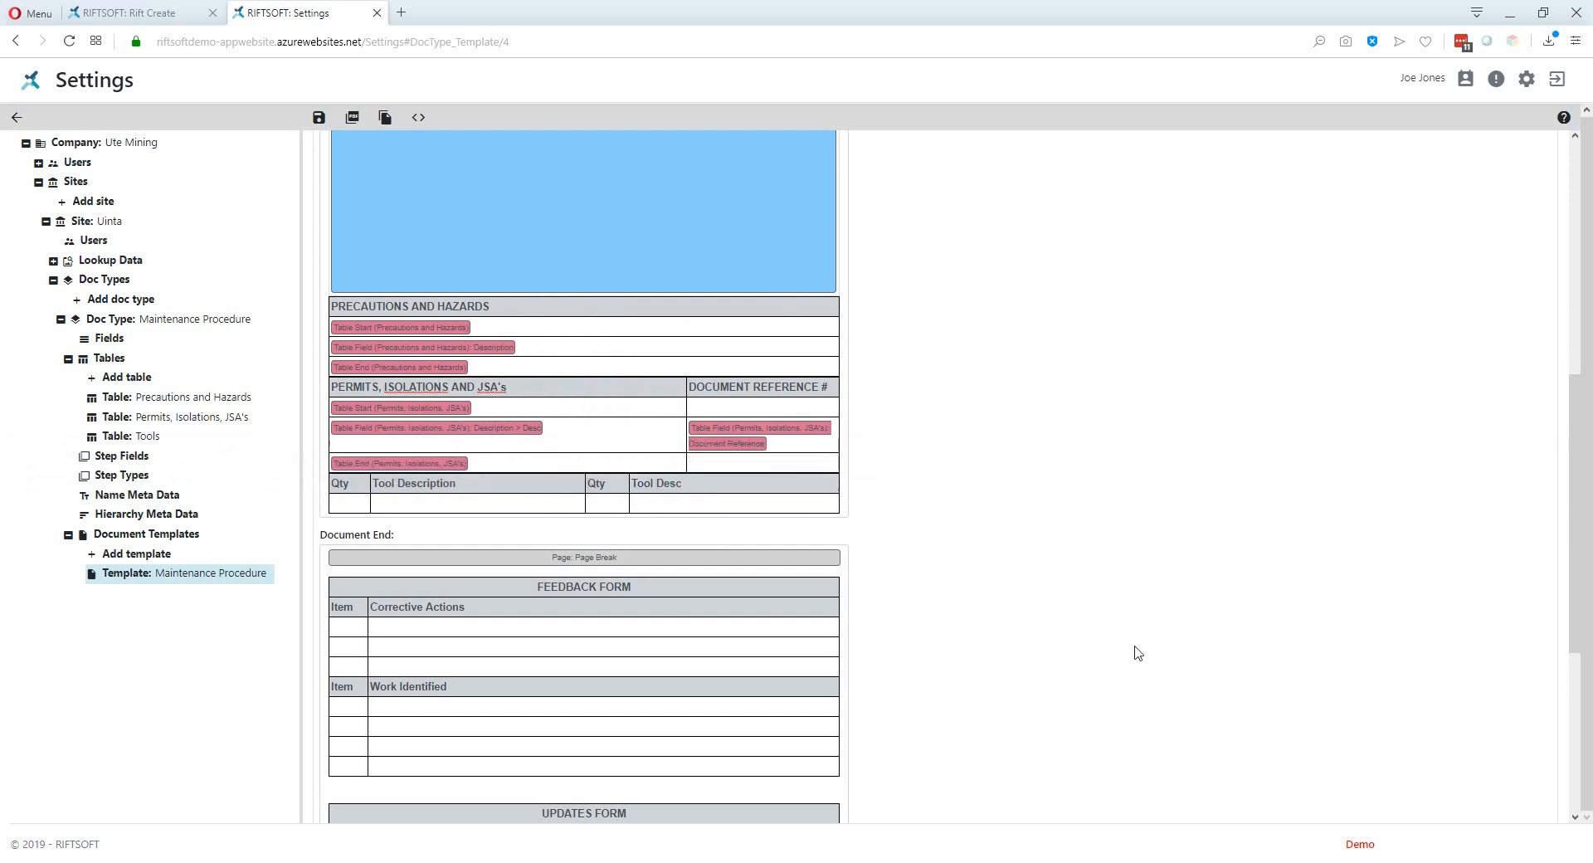
Step: Merge the two empty cells below each Qty and tool description heading pair in the tools table
left_click(668, 506)
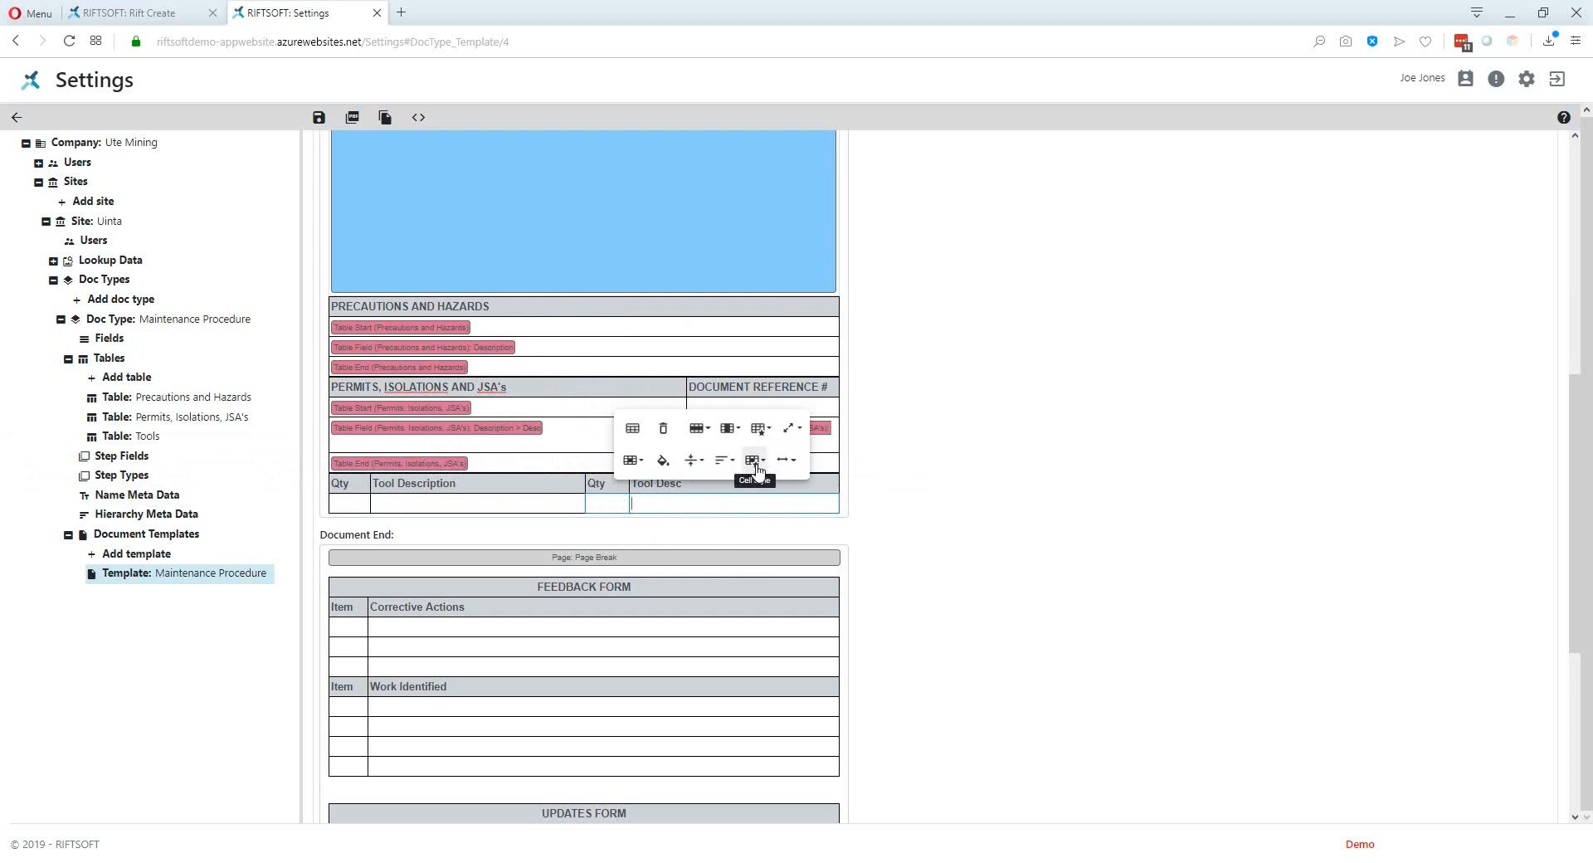
left_click(630, 461)
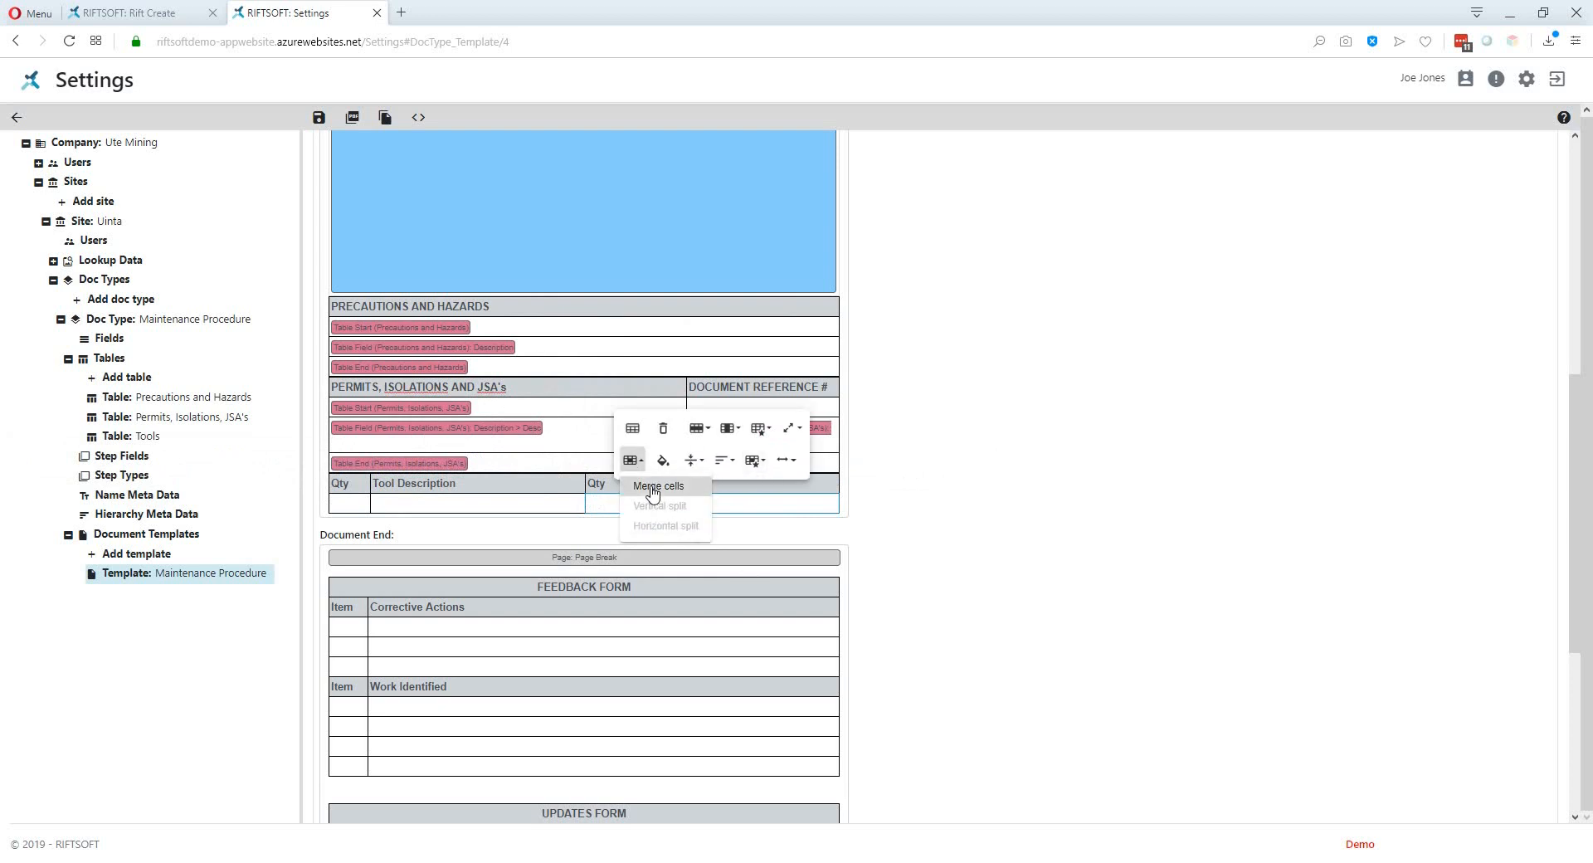
left_click(656, 491)
left_click_drag(339, 507, 440, 512)
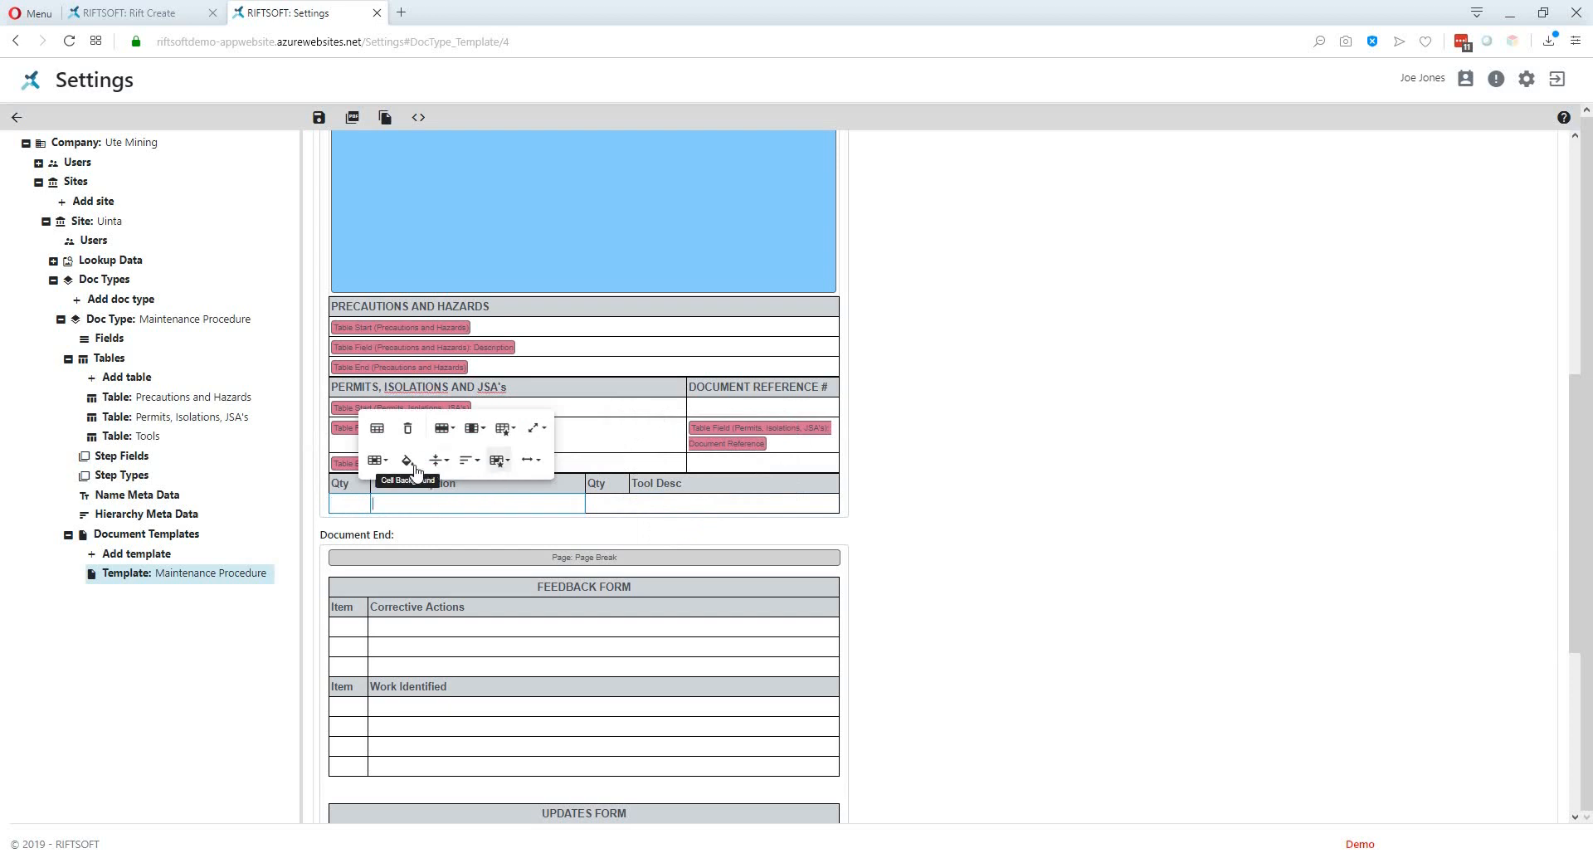
left_click(376, 461)
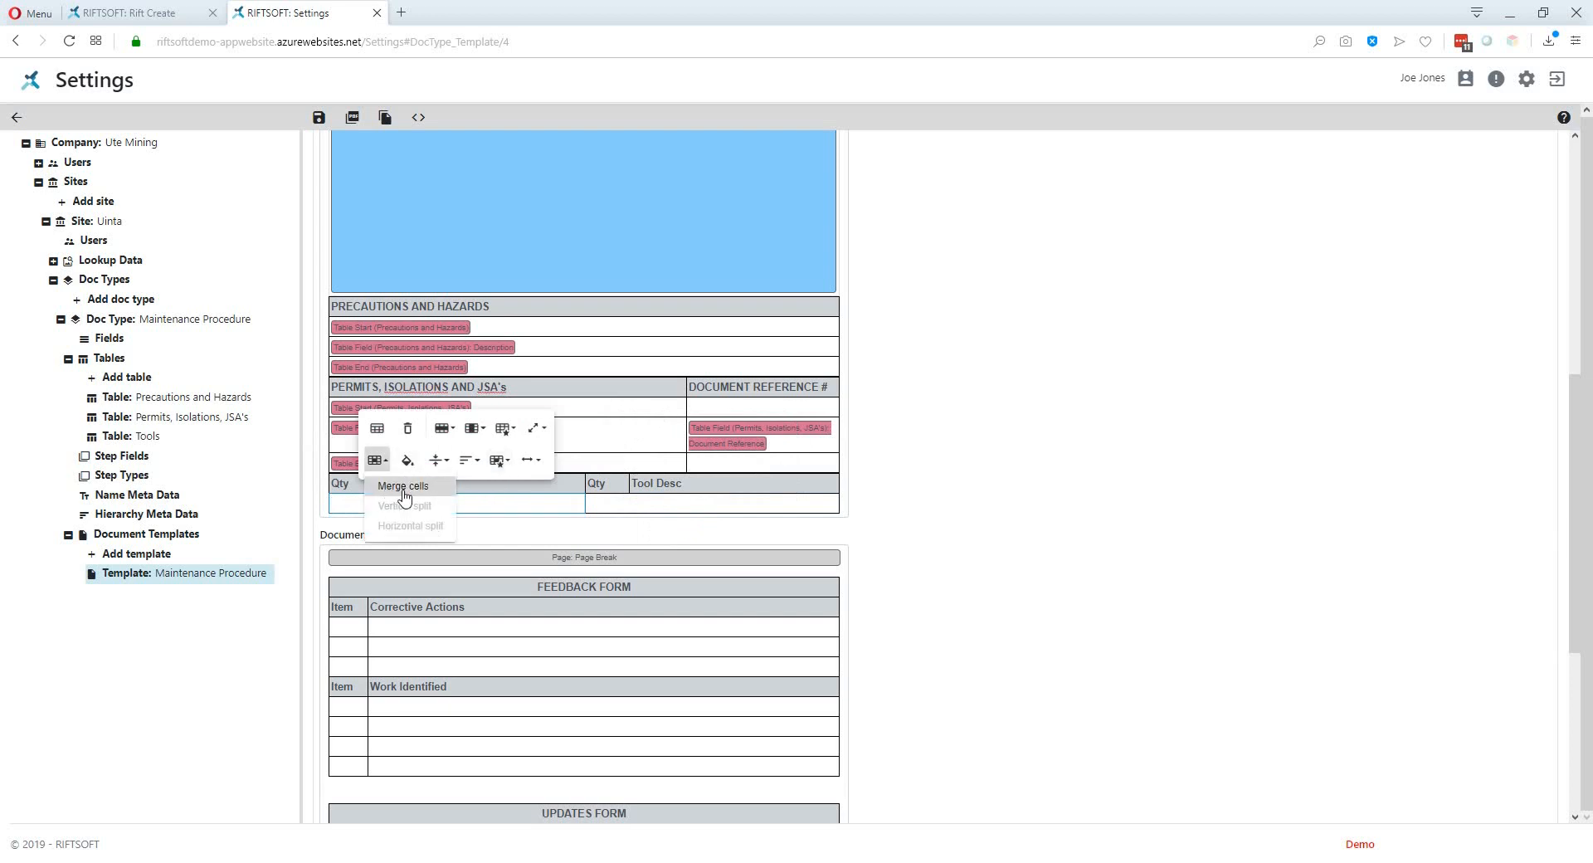
left_click(391, 488)
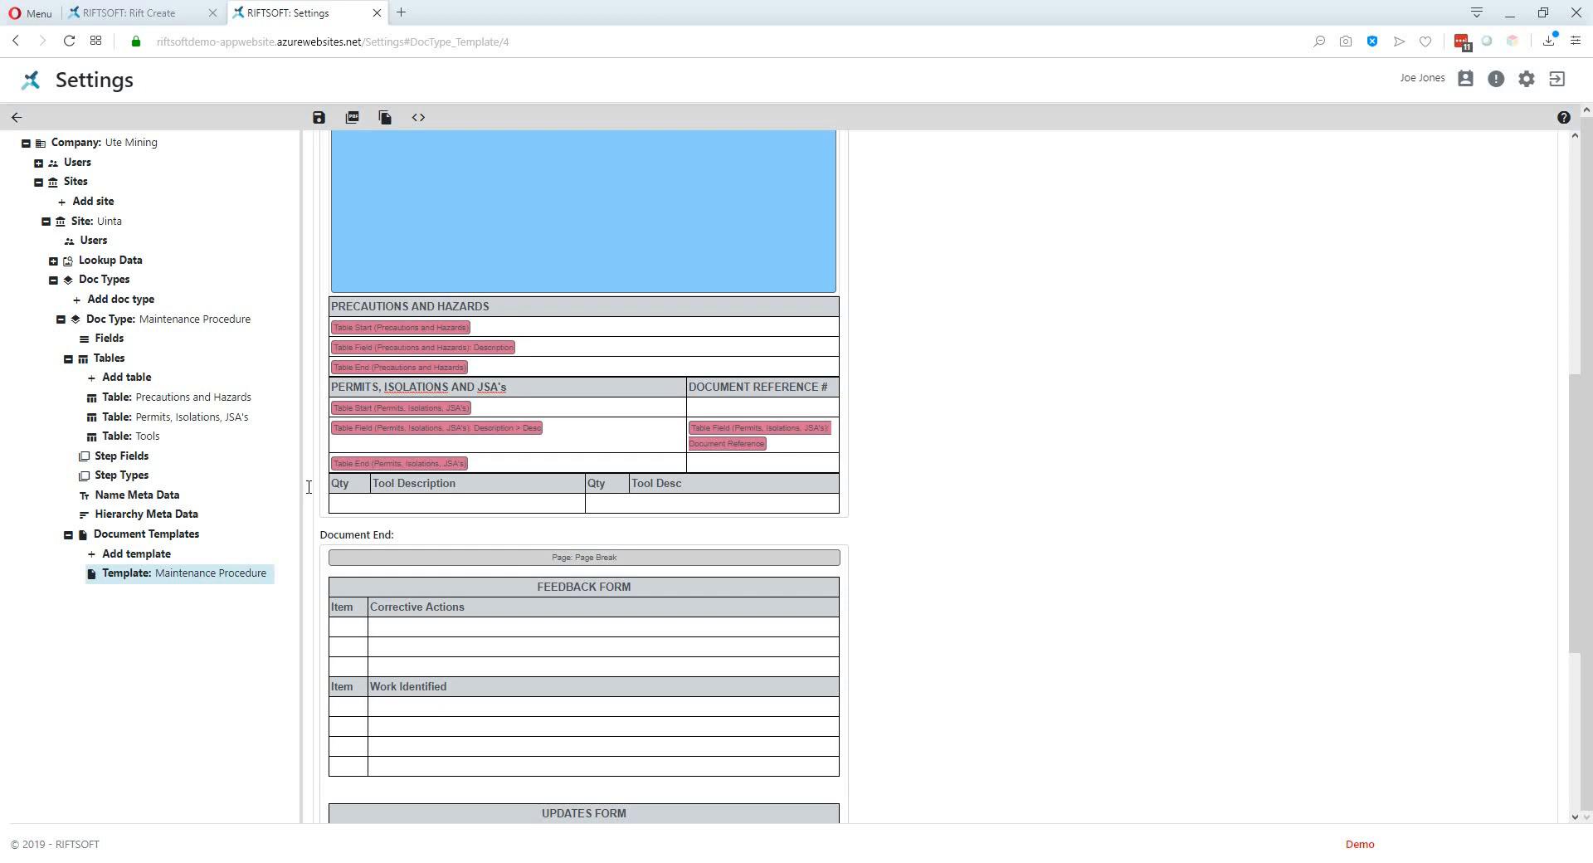
Step: Insert a nested table of three rows and two columns in each of the two merged cells of the tools table
left_click(355, 501)
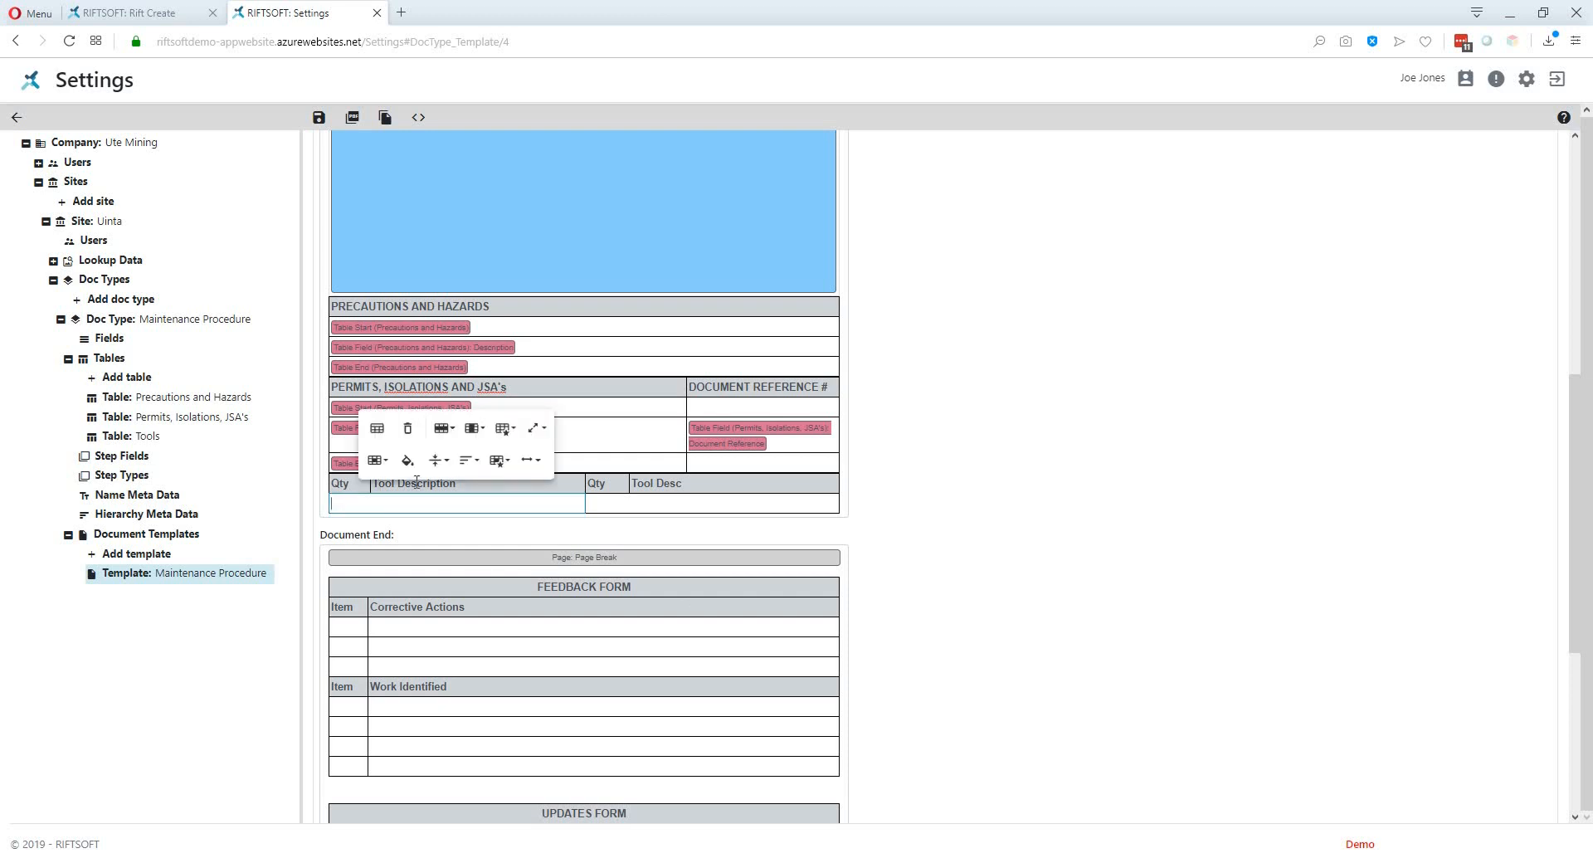
left_click(373, 502)
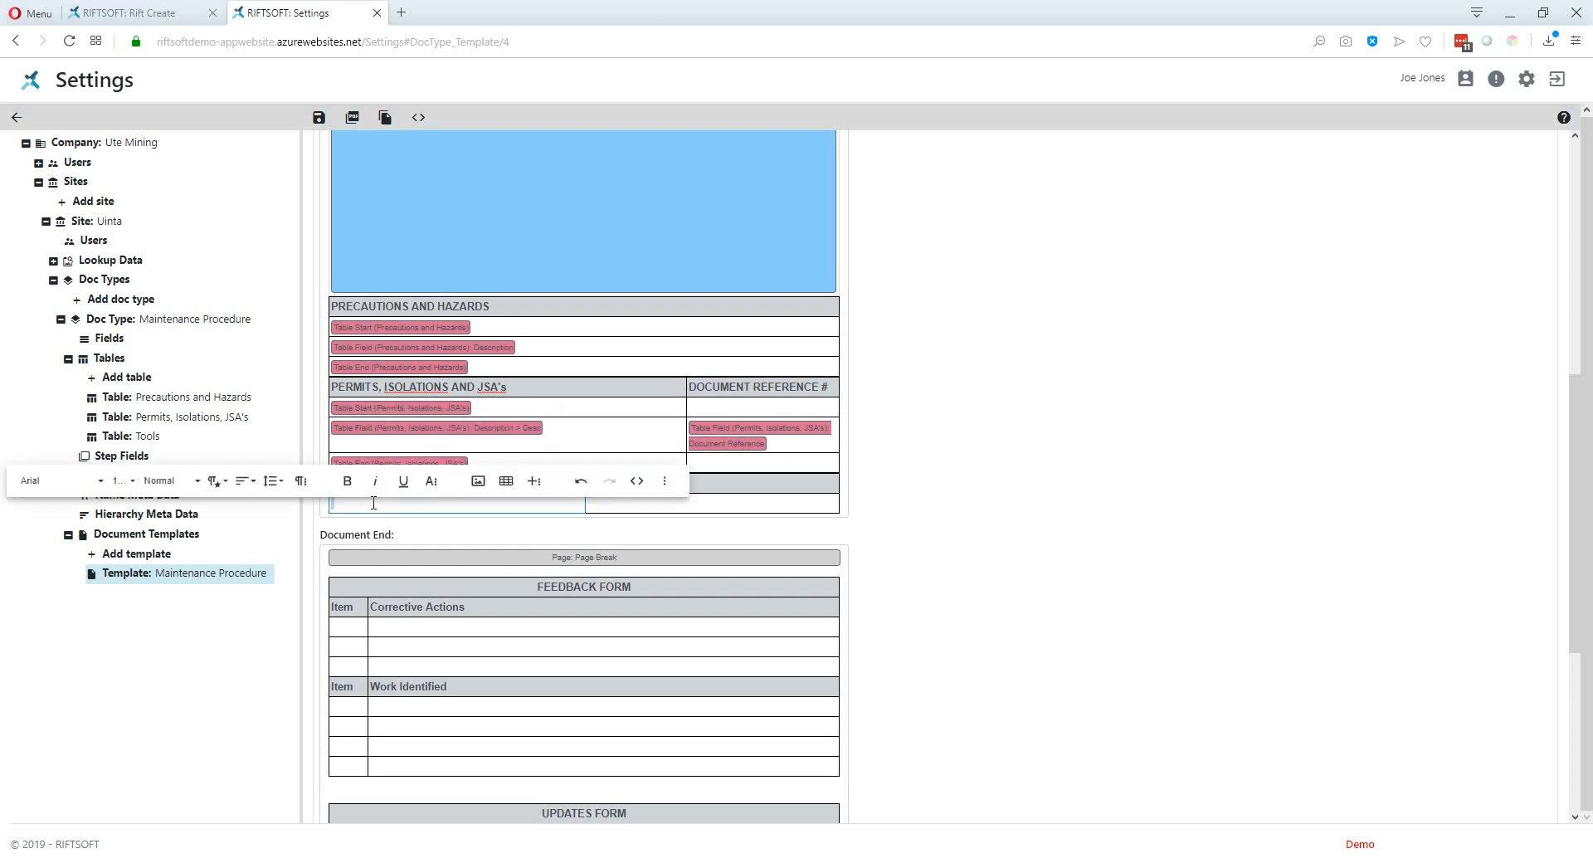
left_click(510, 480)
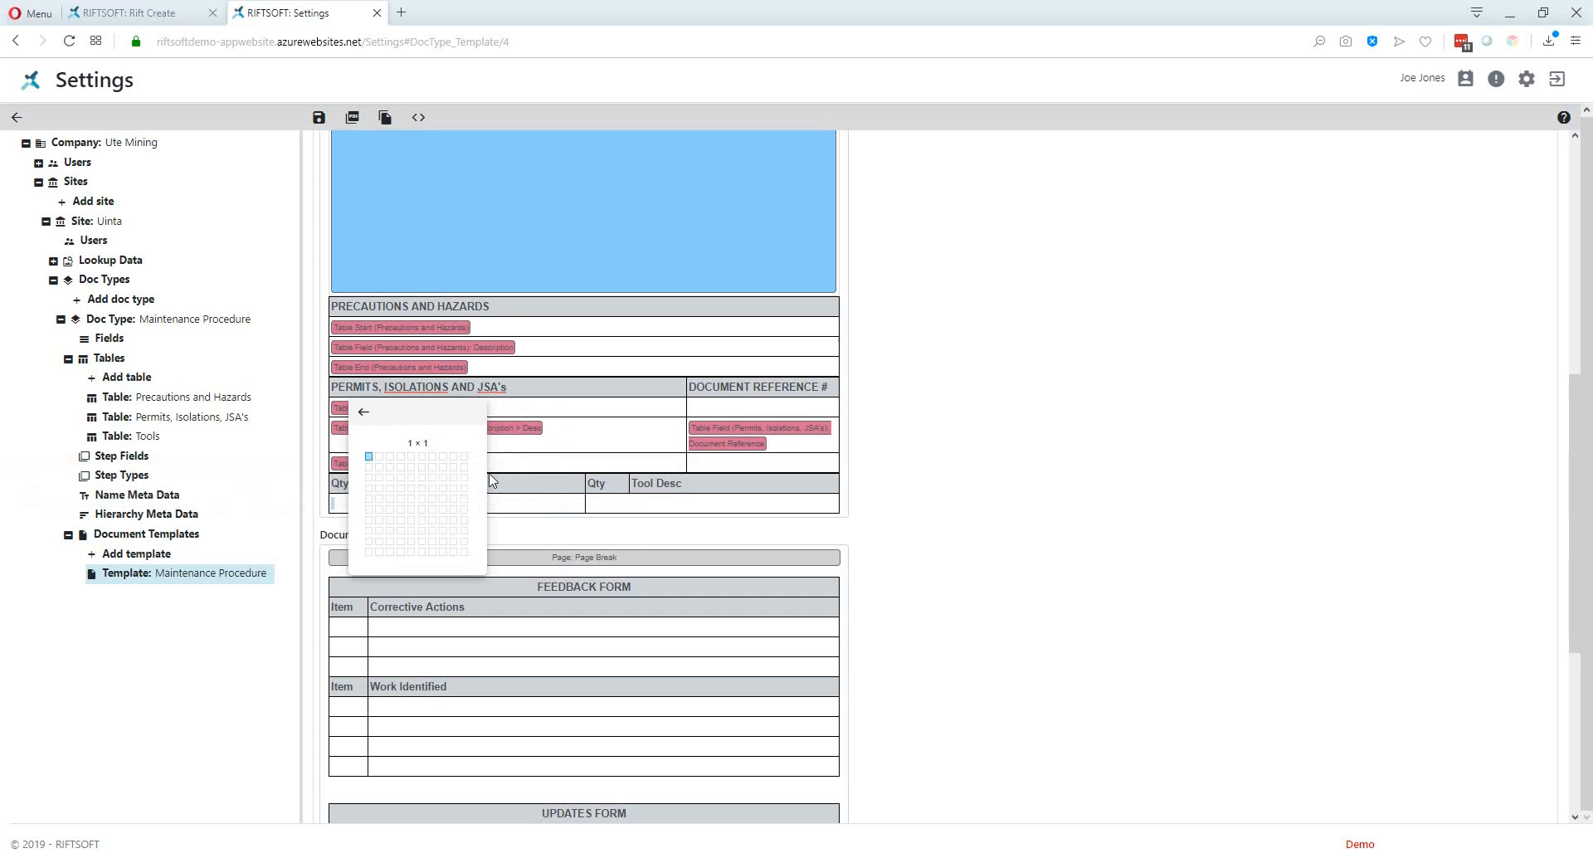
left_click(379, 477)
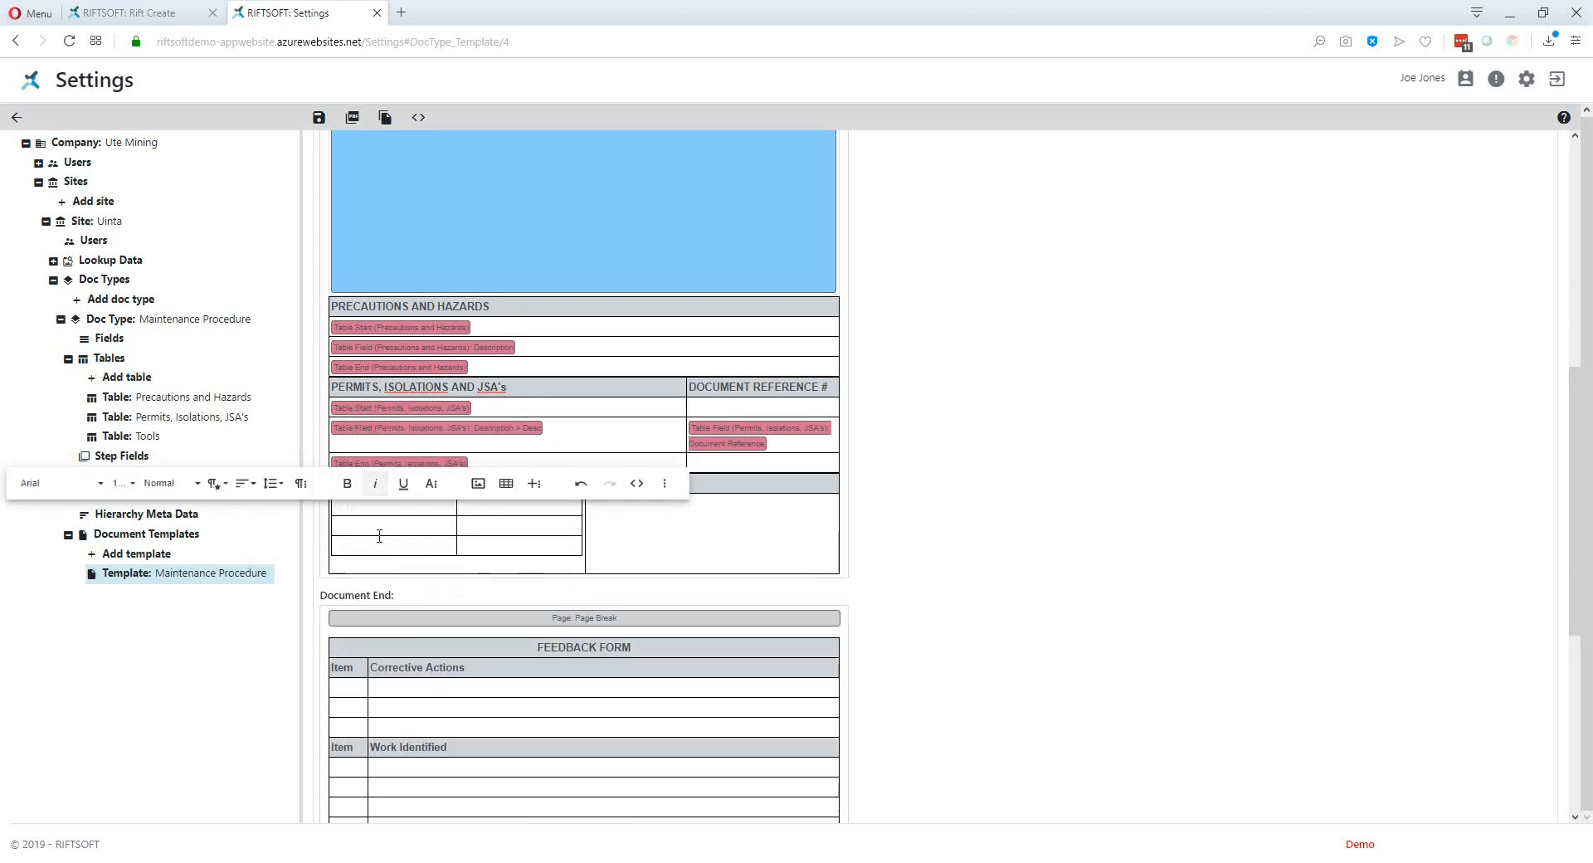
left_click(650, 525)
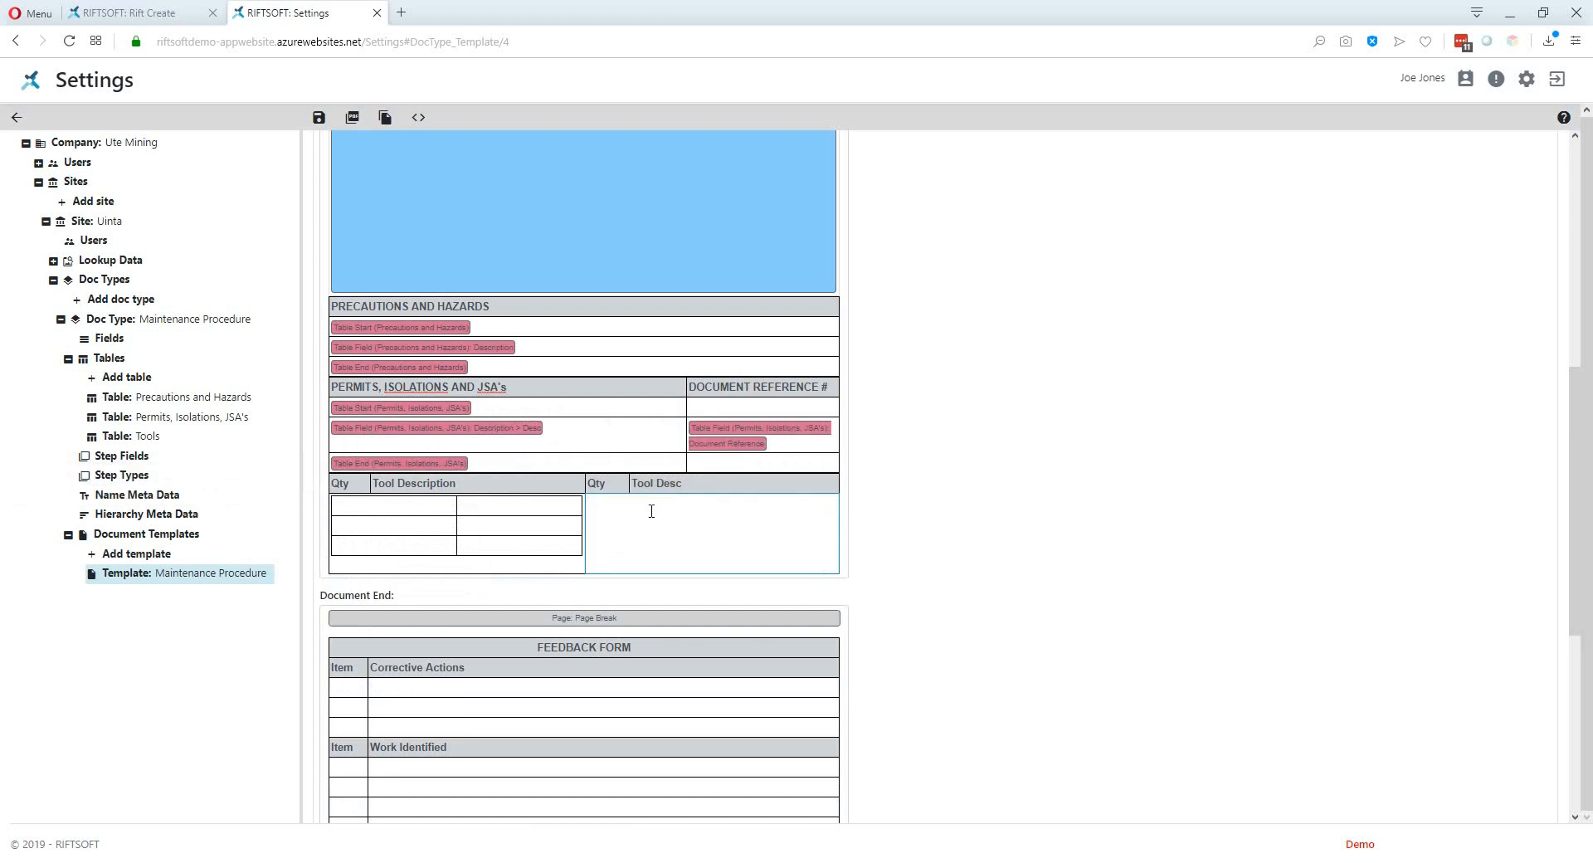
double_click(591, 502)
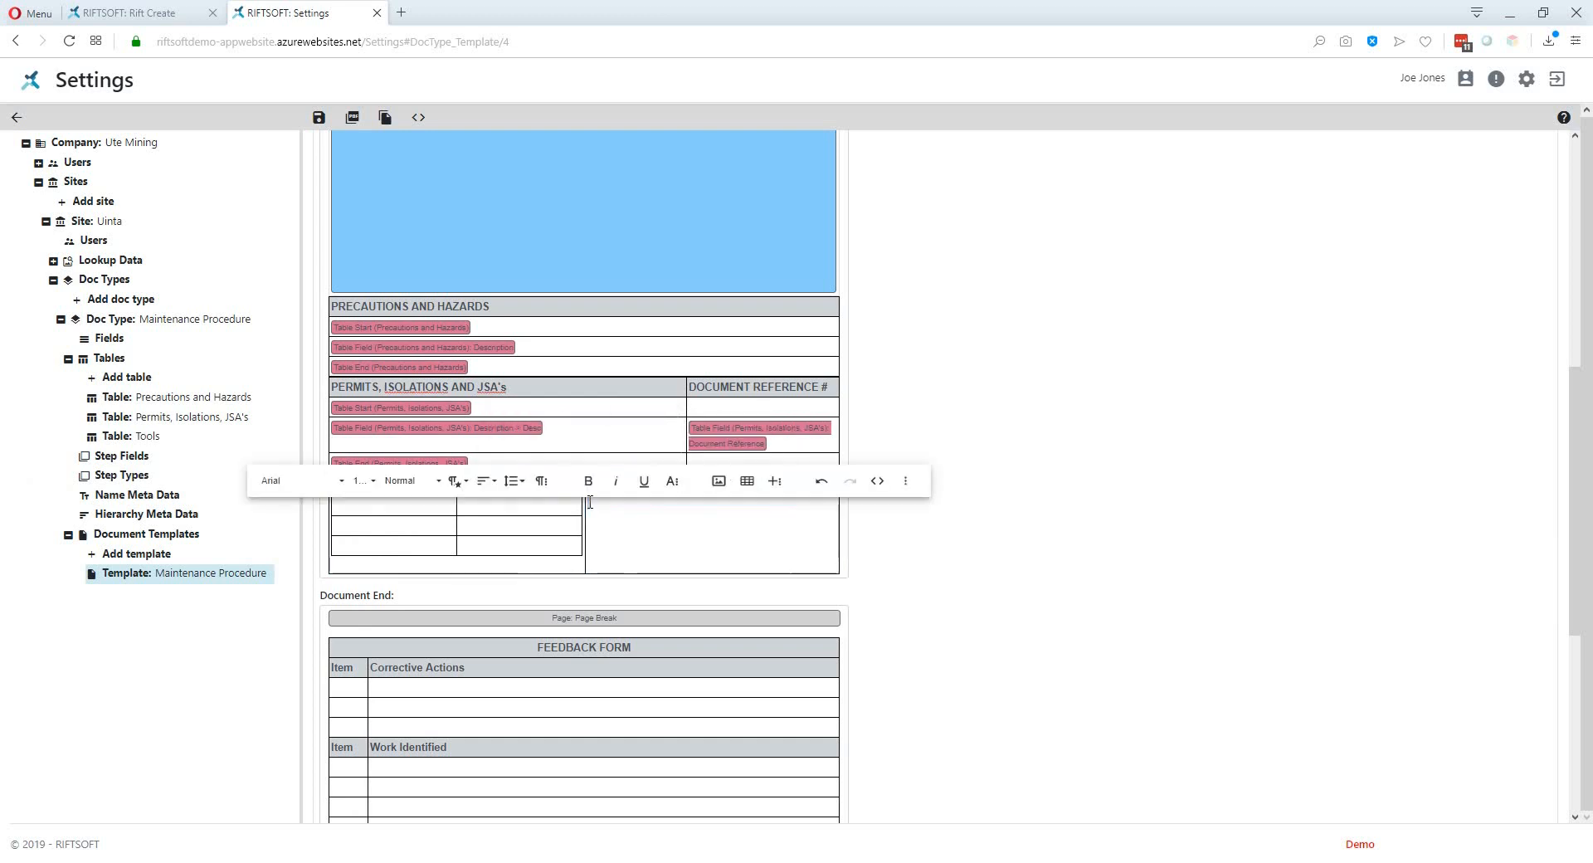
left_click(747, 480)
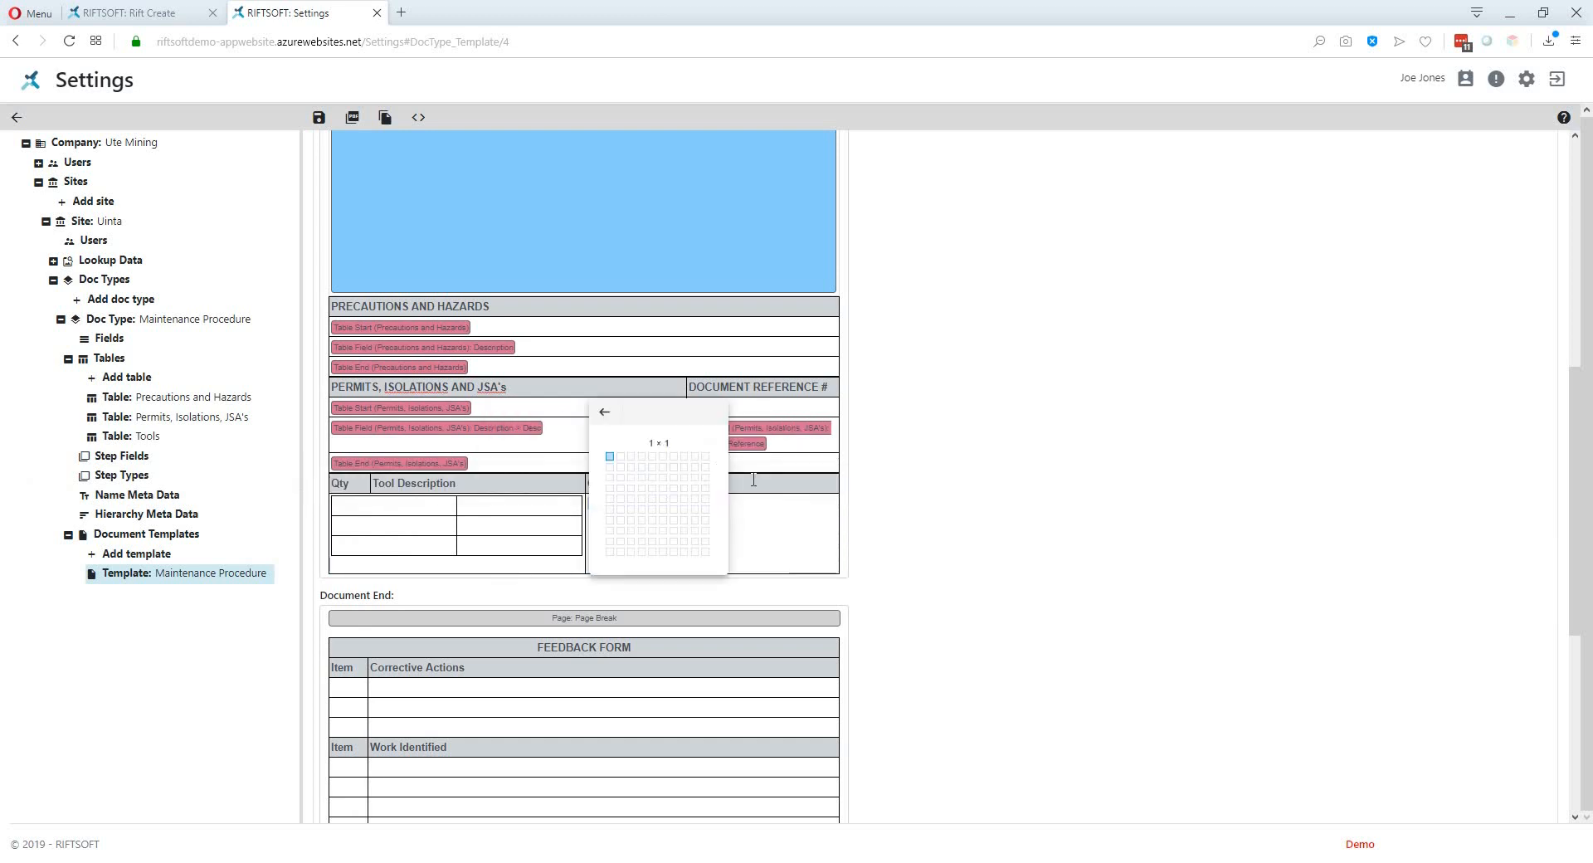
left_click(622, 479)
Step: Remove the blank line below each nested table and narrow their first columns to line up with the Qty headings
left_click(543, 561)
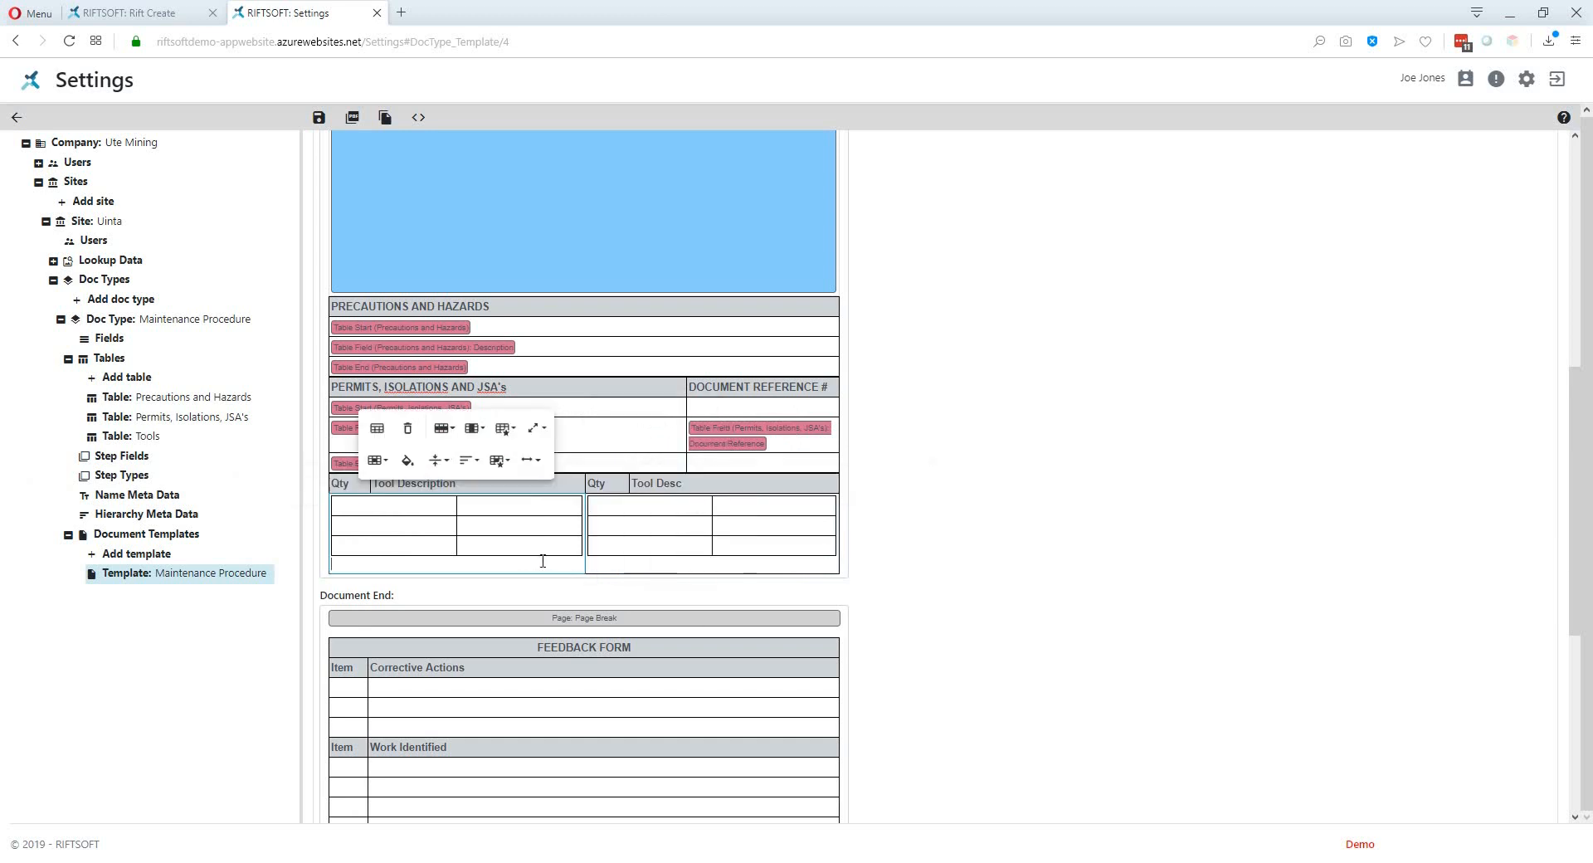
left_click(633, 570)
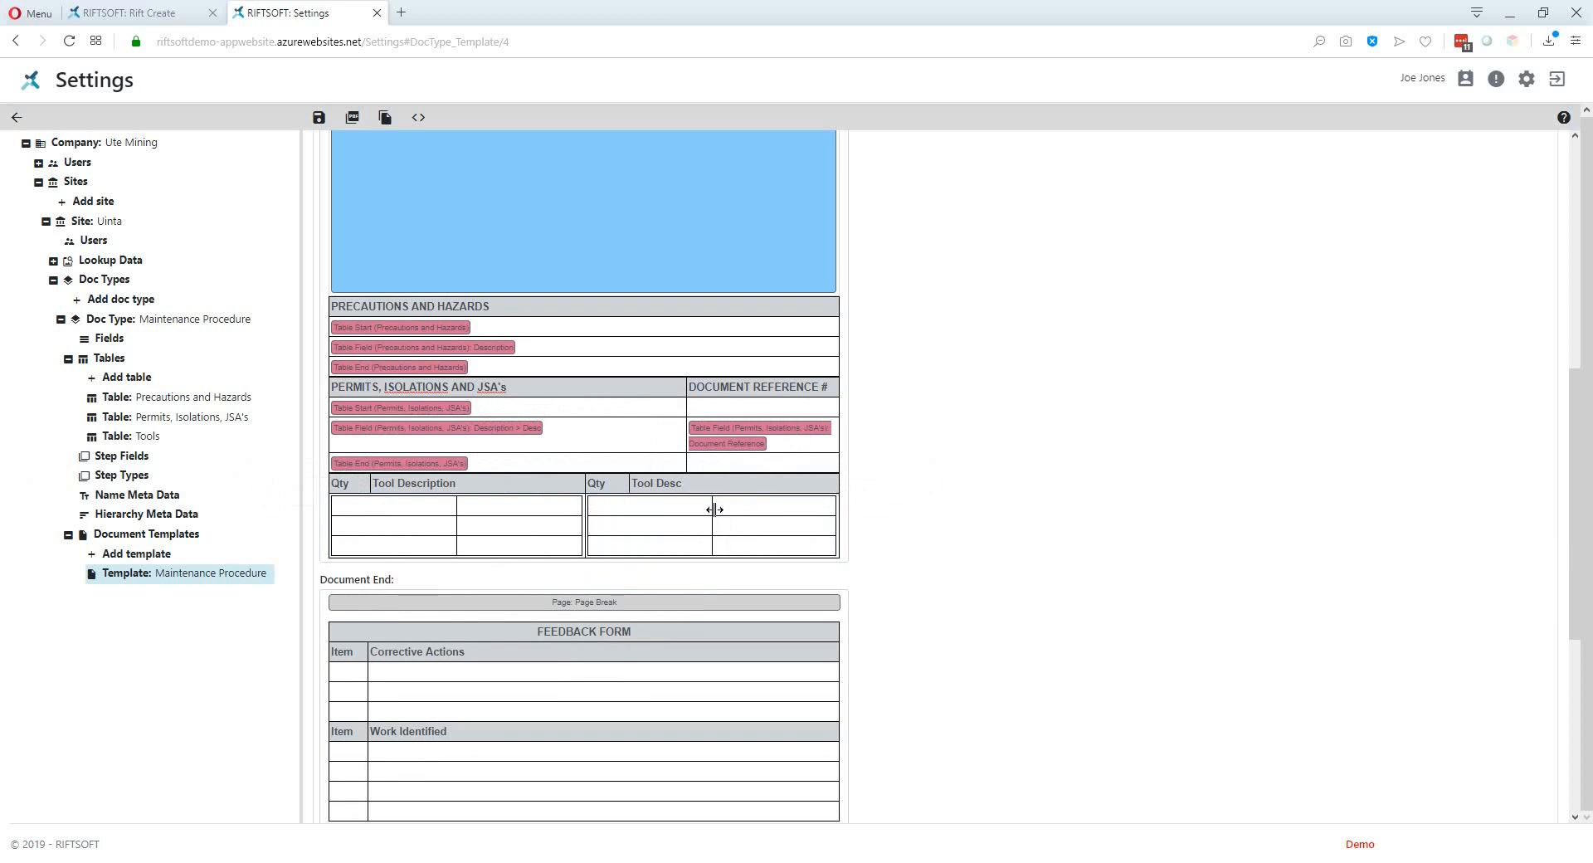
left_click_drag(711, 510, 630, 513)
left_click_drag(456, 508, 370, 506)
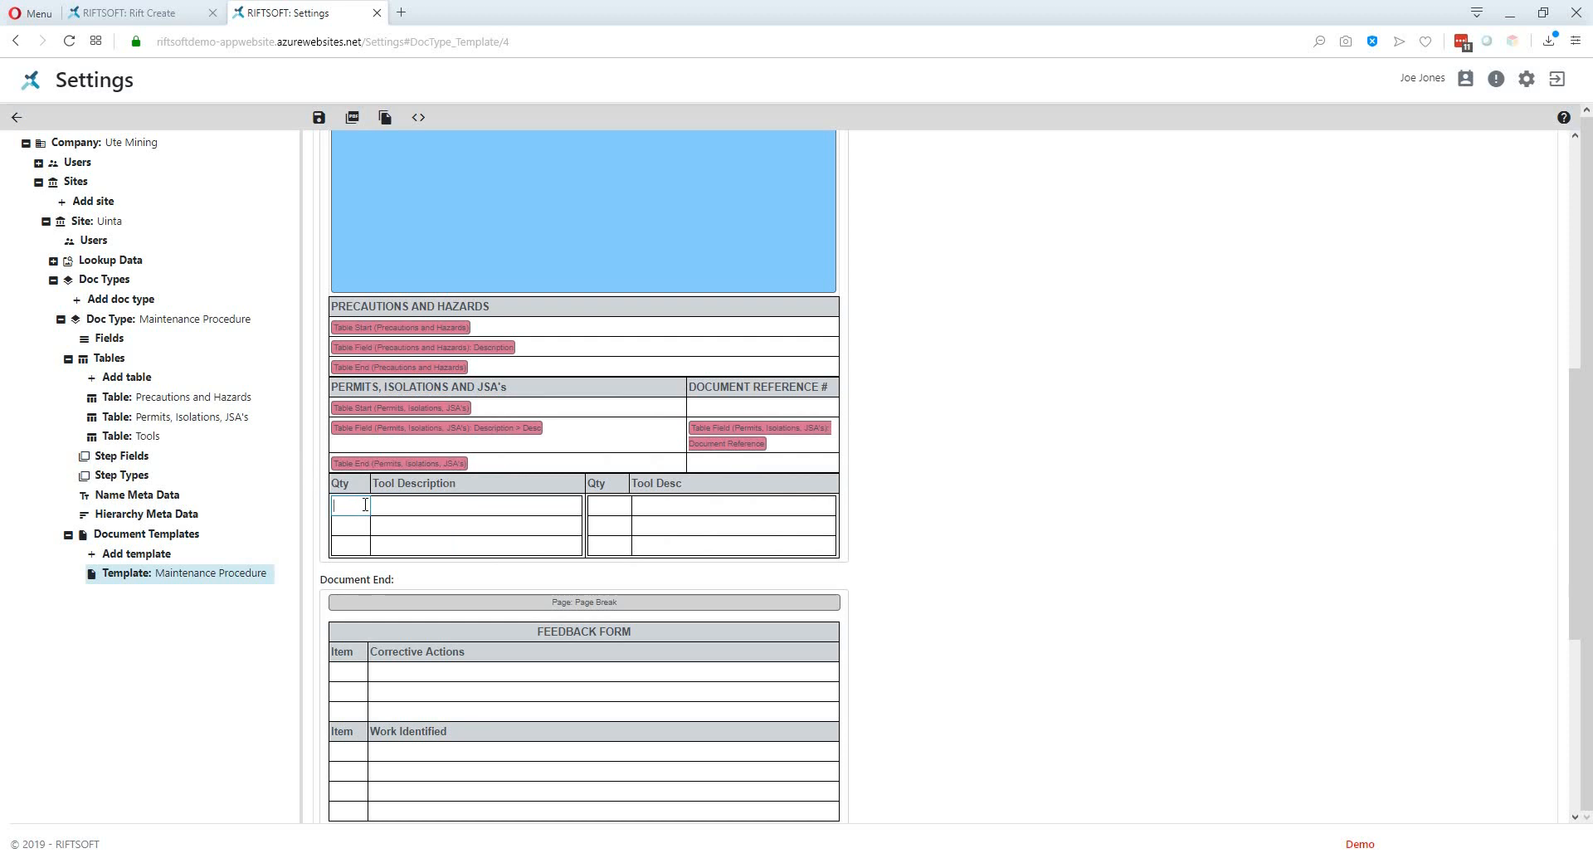
Step: Merge the two cells of the first row in both nested tables
left_click(388, 507)
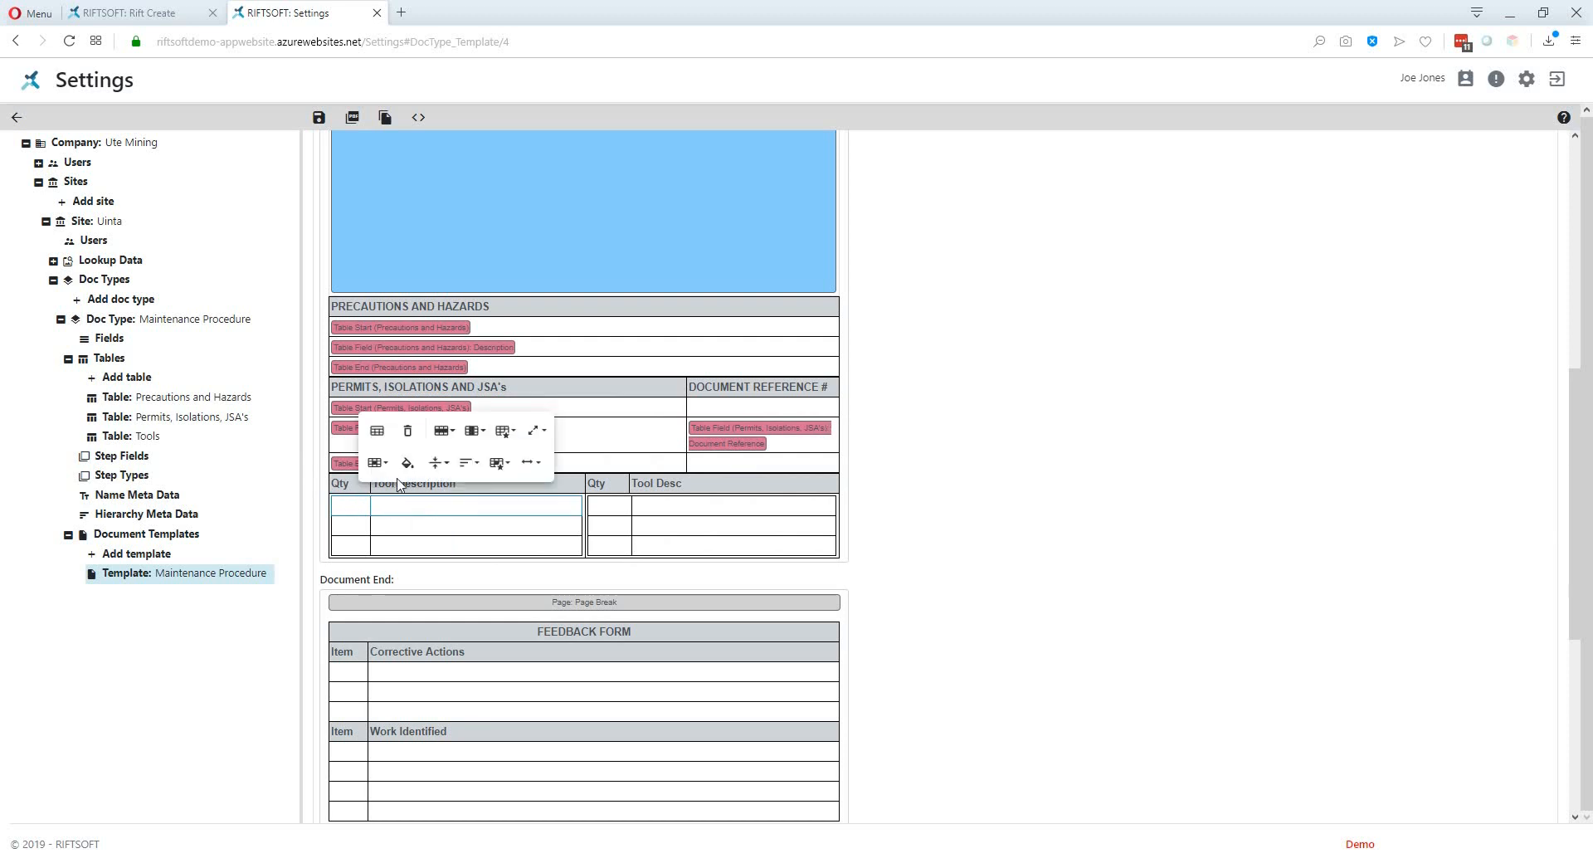
left_click(378, 463)
left_click(389, 487)
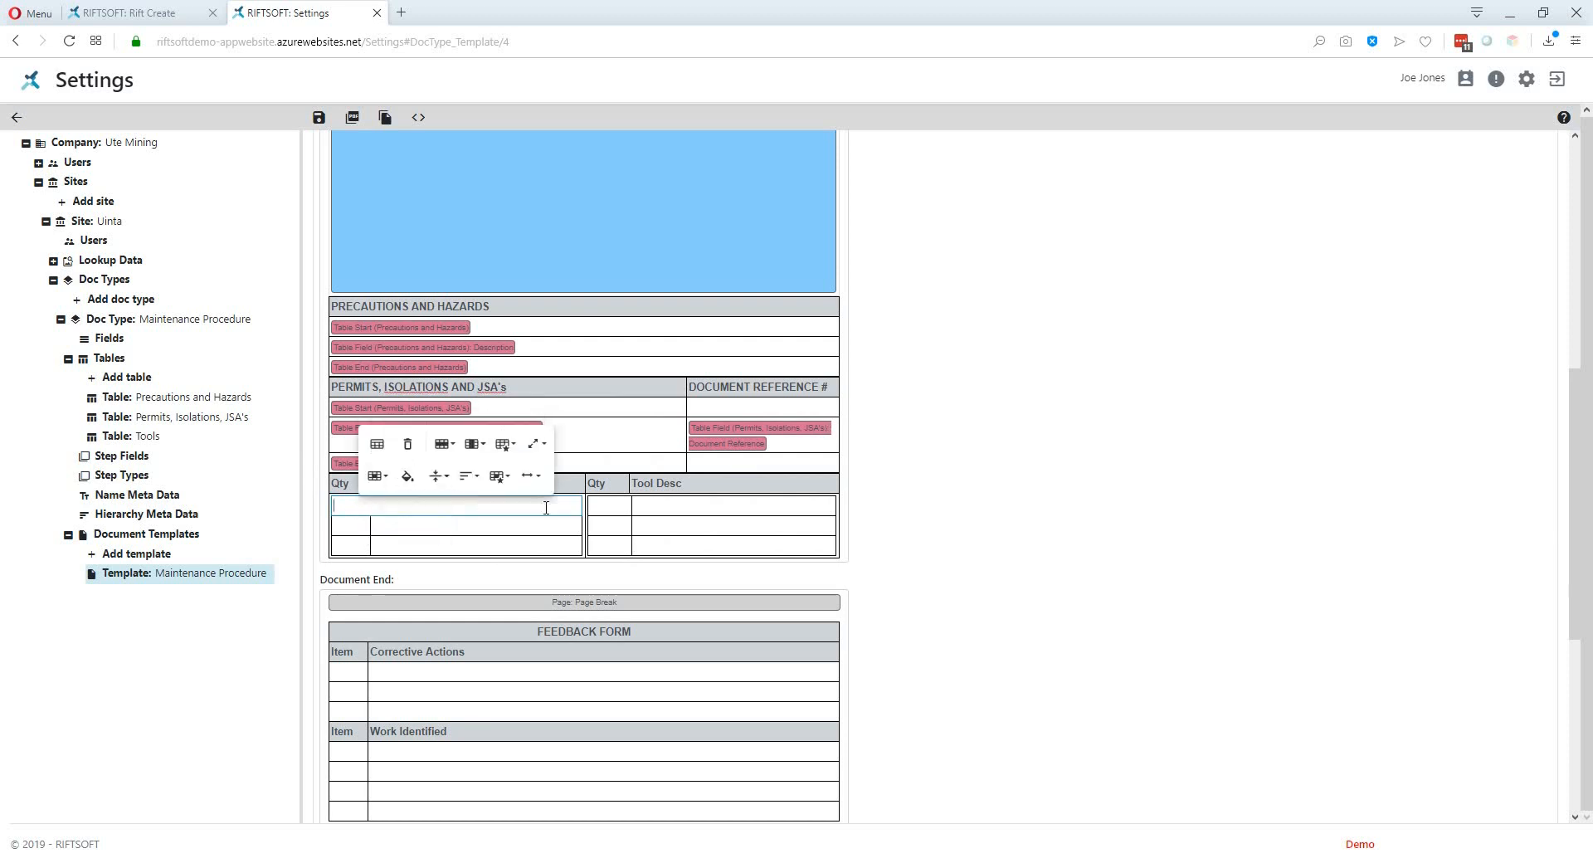
left_click(606, 506)
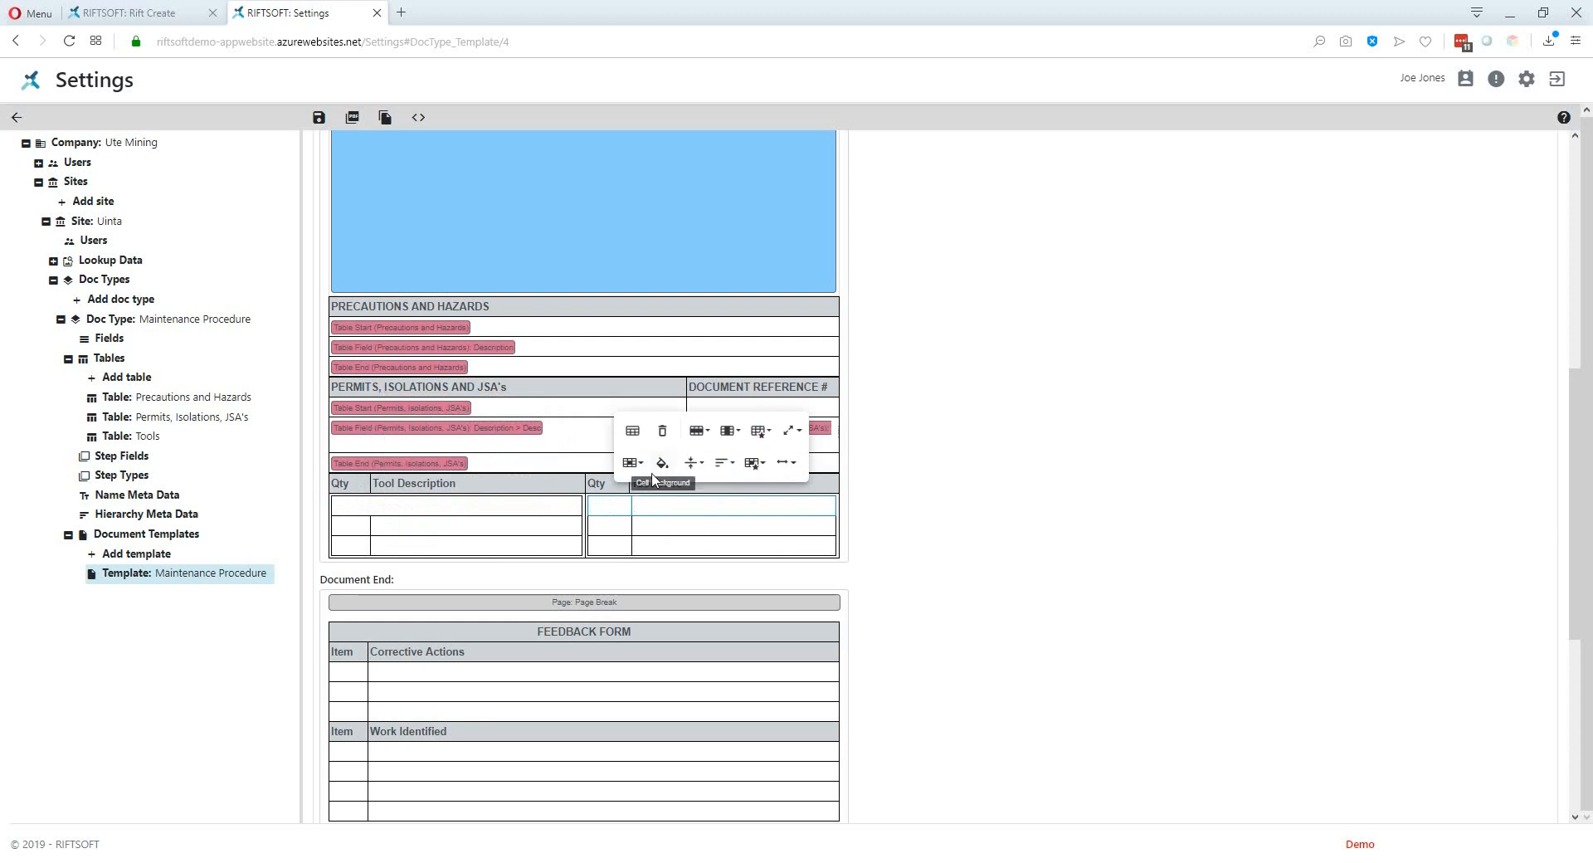
left_click(633, 462)
left_click(644, 488)
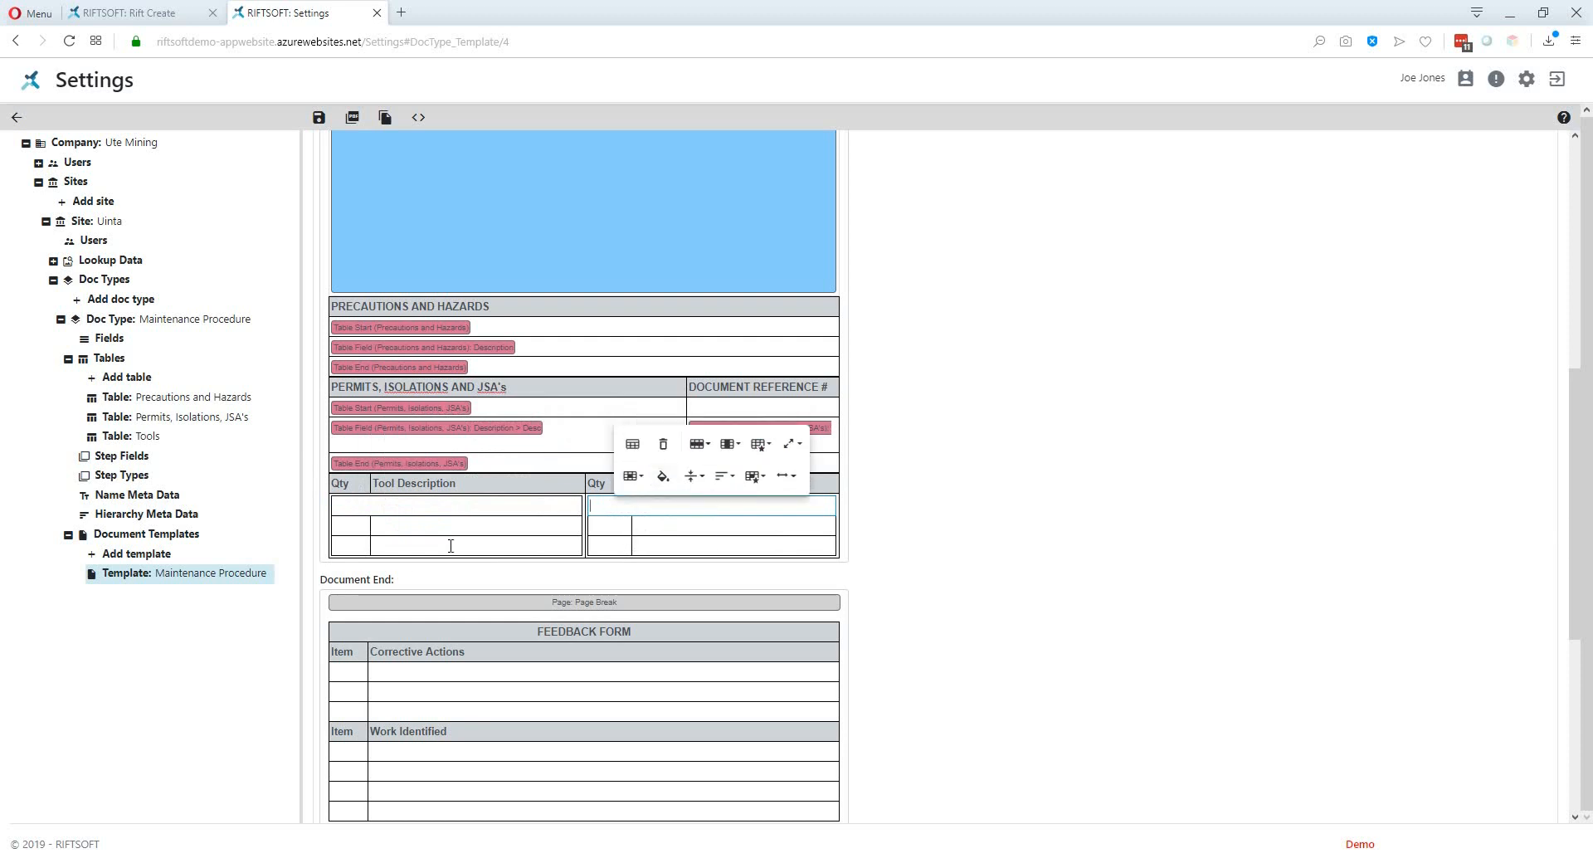
Step: Merge the two cells of the last row in both nested tables
left_click(417, 549)
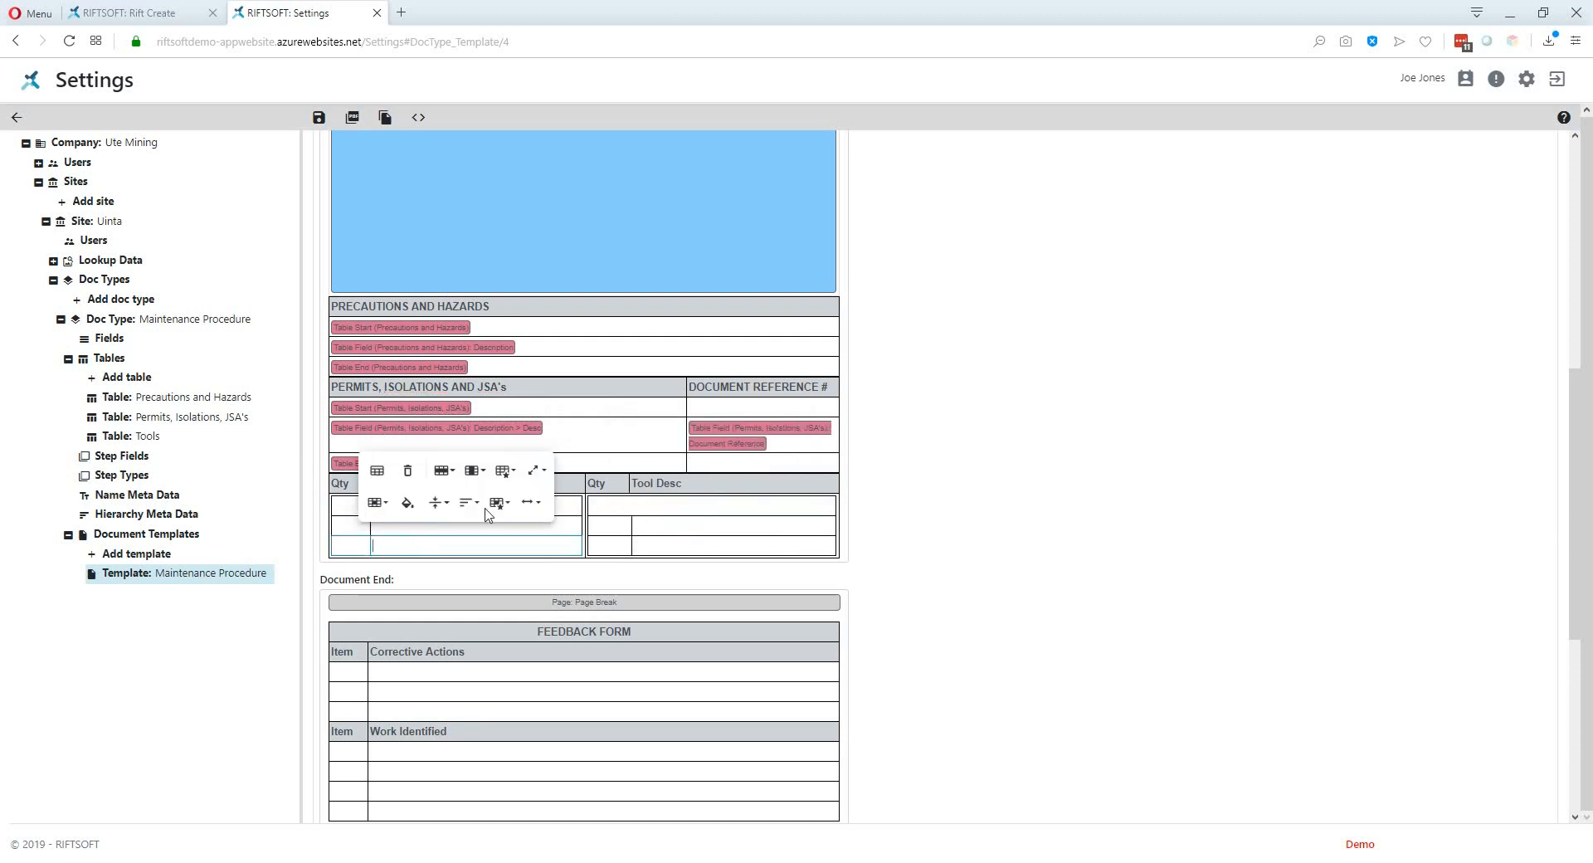
left_click(377, 502)
left_click(390, 528)
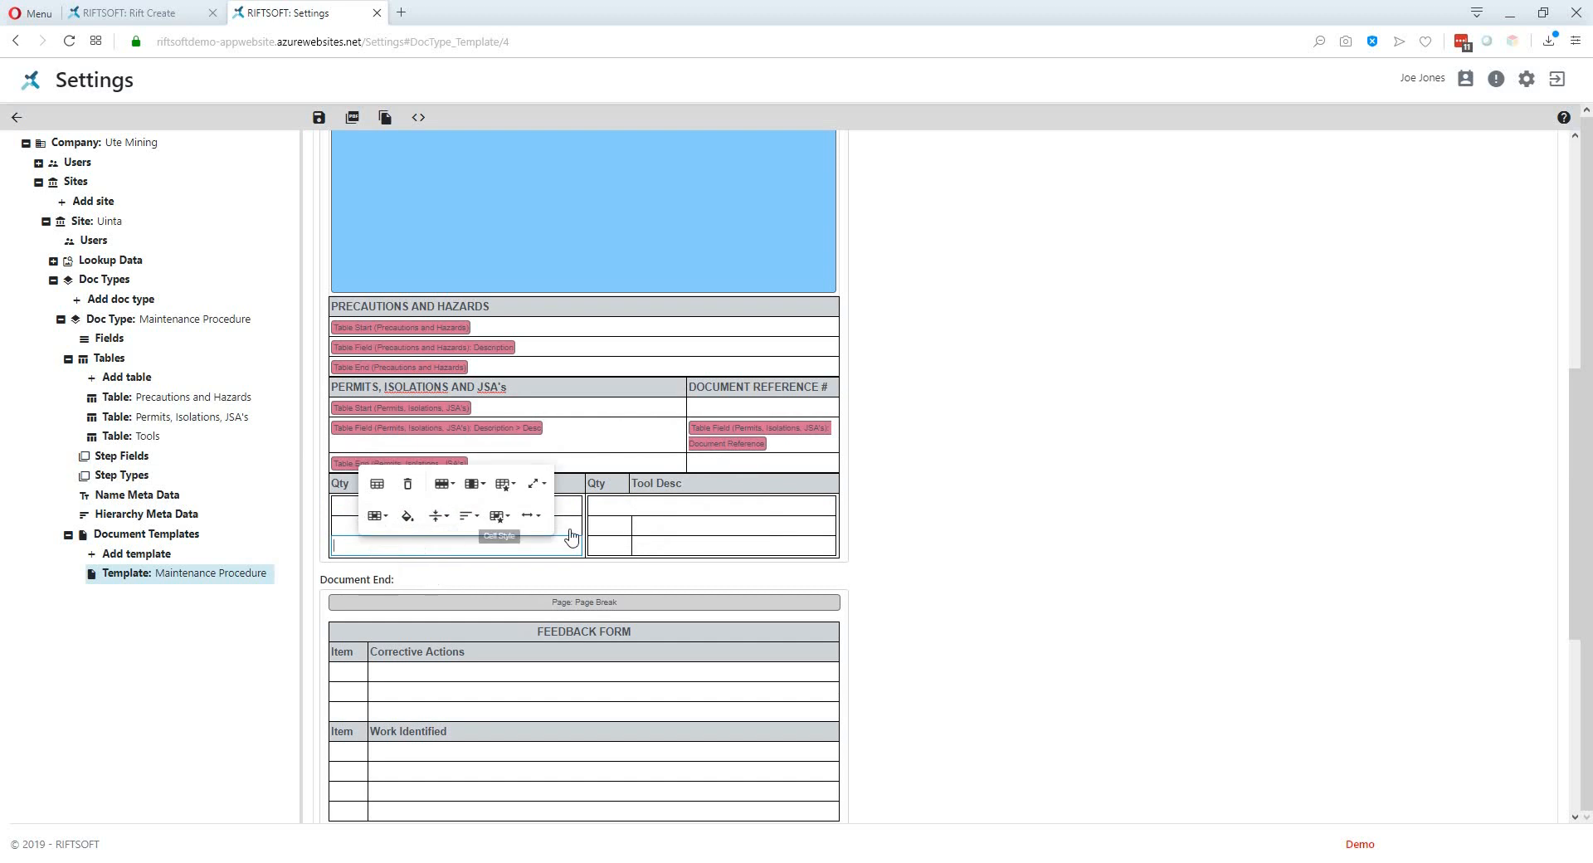
left_click(639, 539)
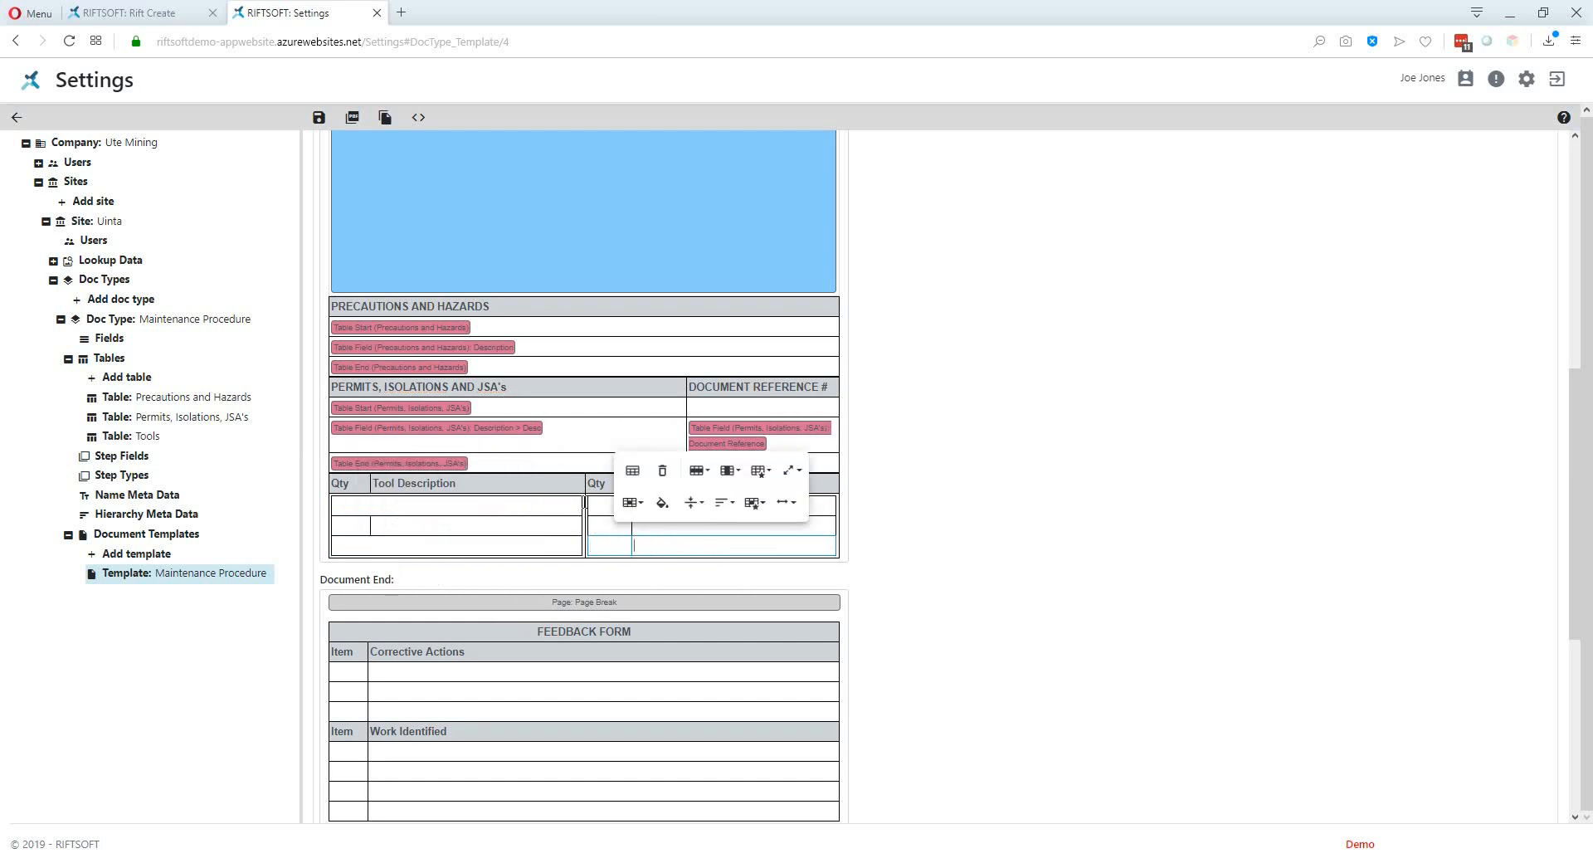
left_click(632, 502)
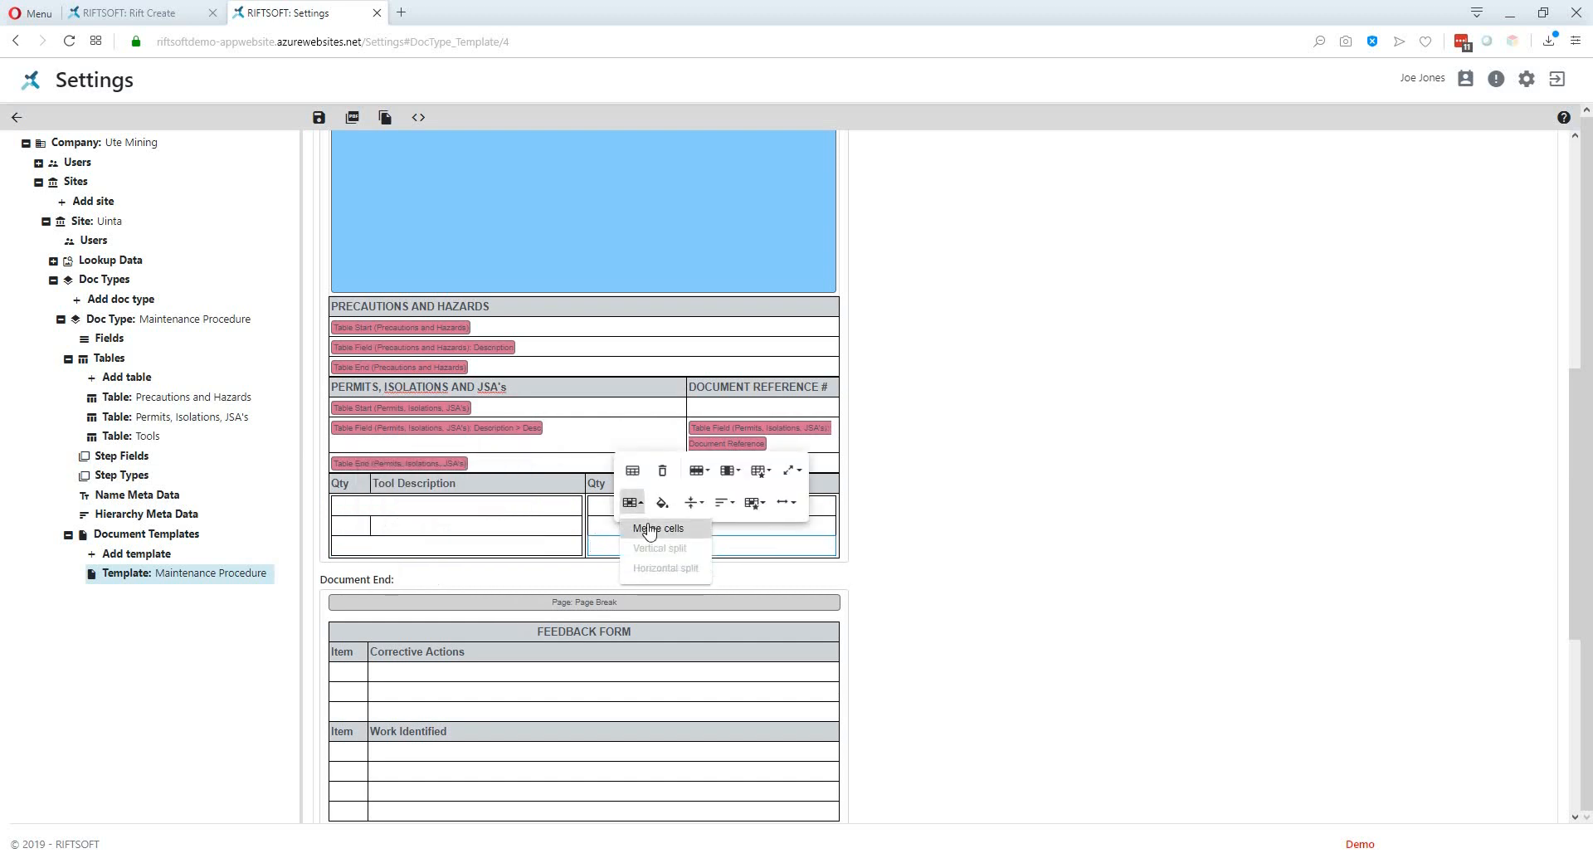
left_click(649, 528)
Step: Insert the Table Start : Odd Rows (Tools) tag in the first row of the nested table under Tool Description
left_click(437, 504)
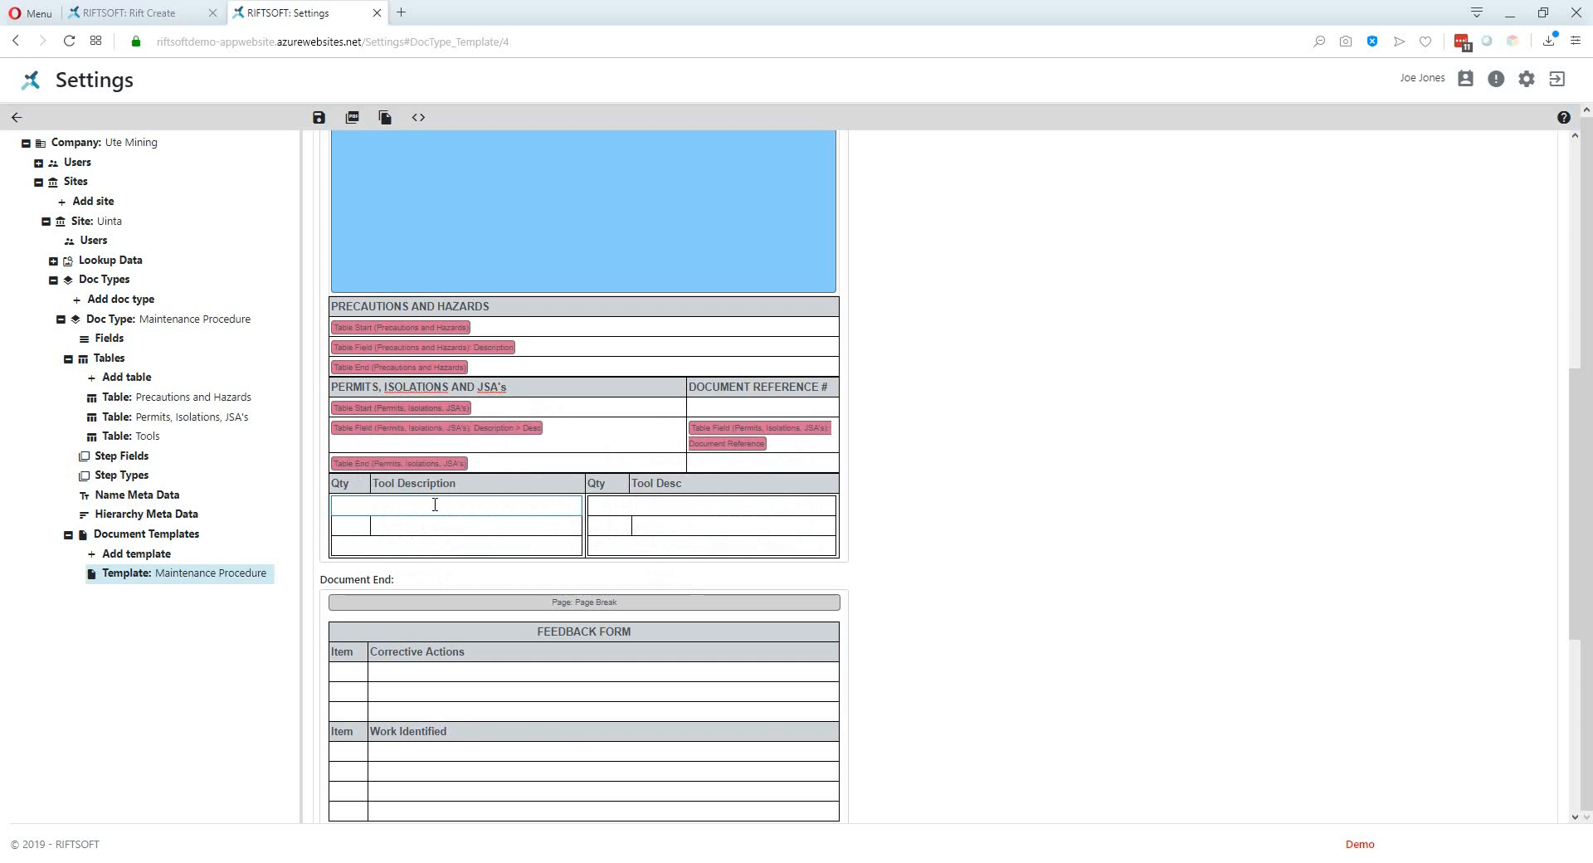
type("@")
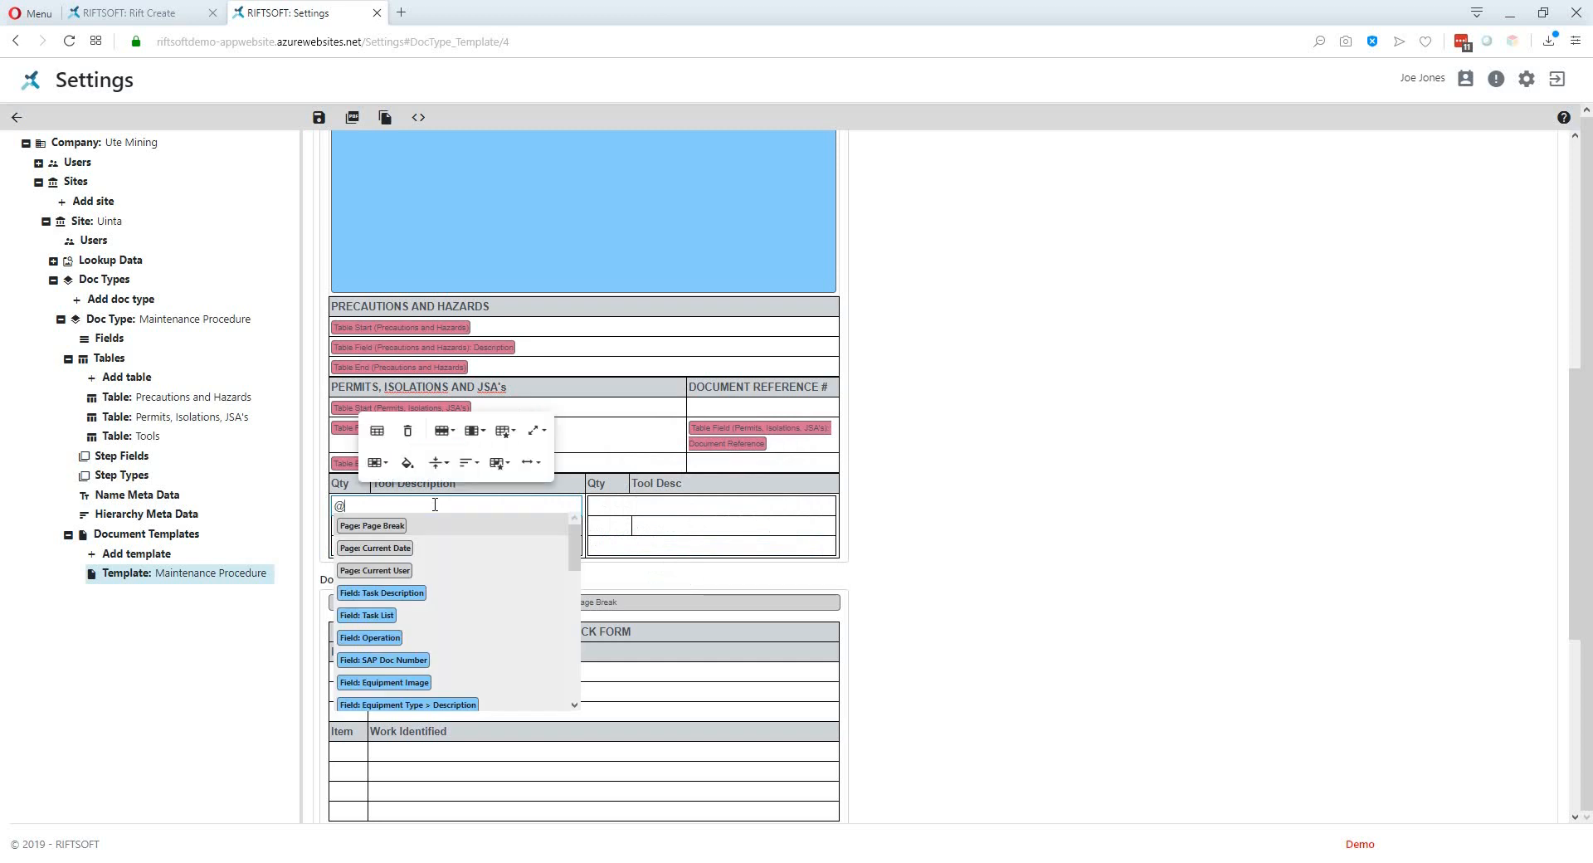
type("t")
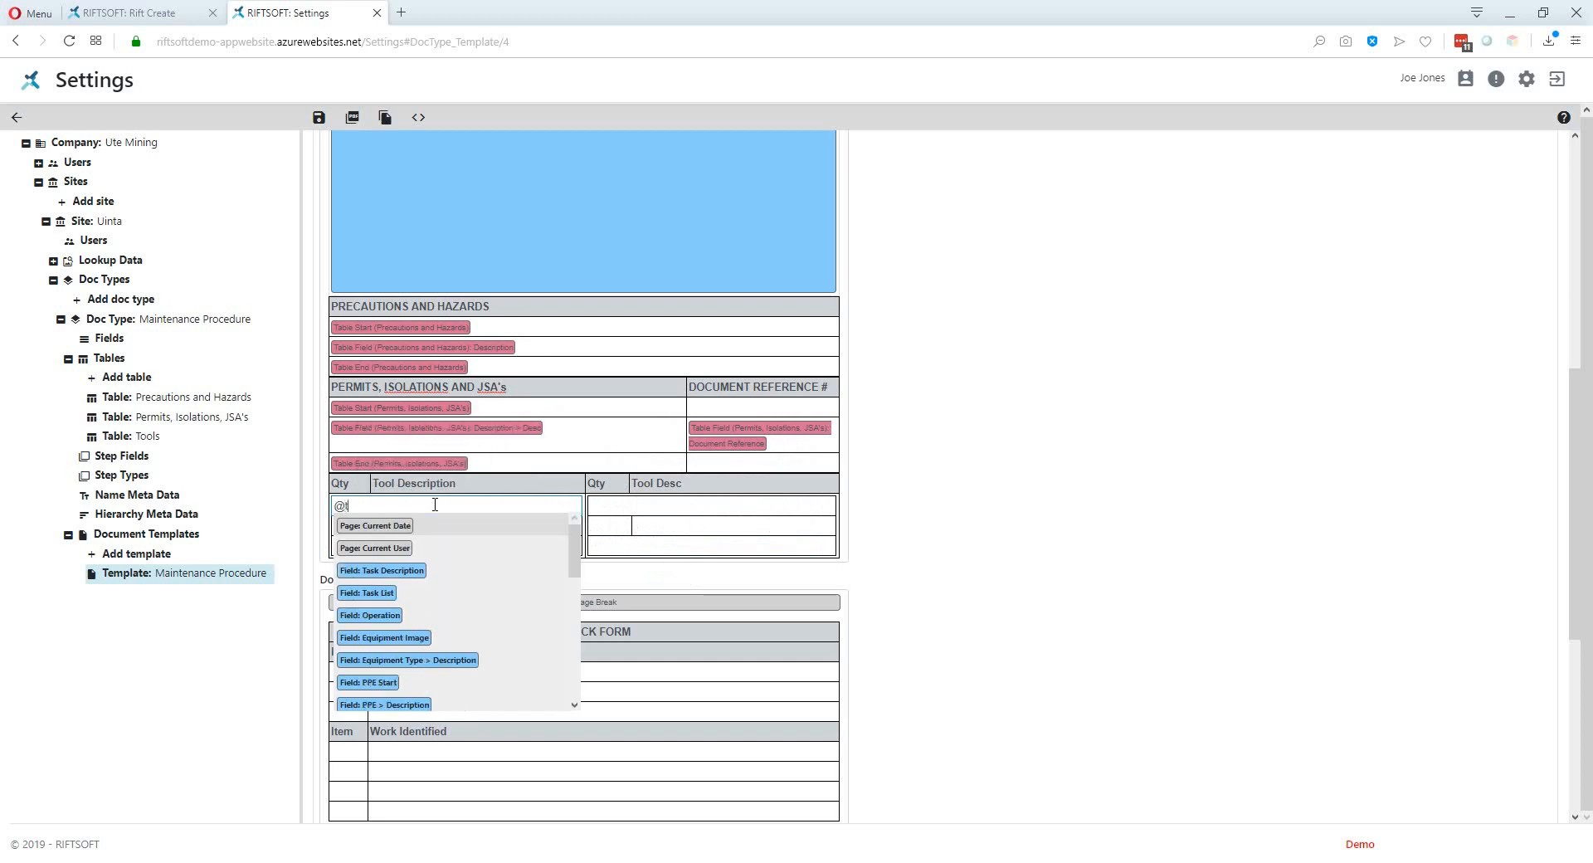
type("ool")
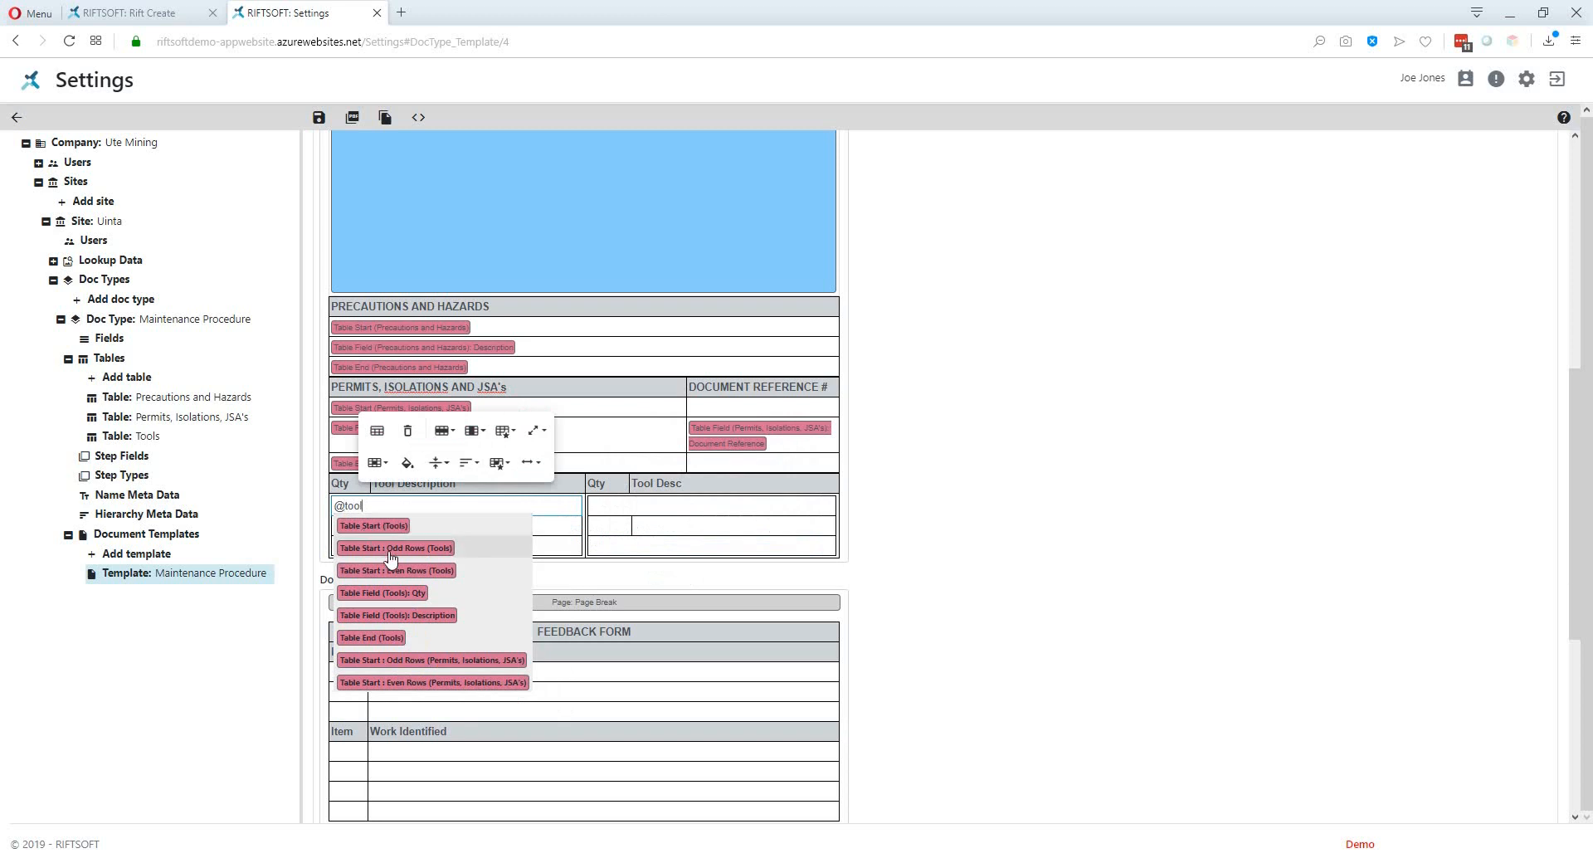
left_click(390, 549)
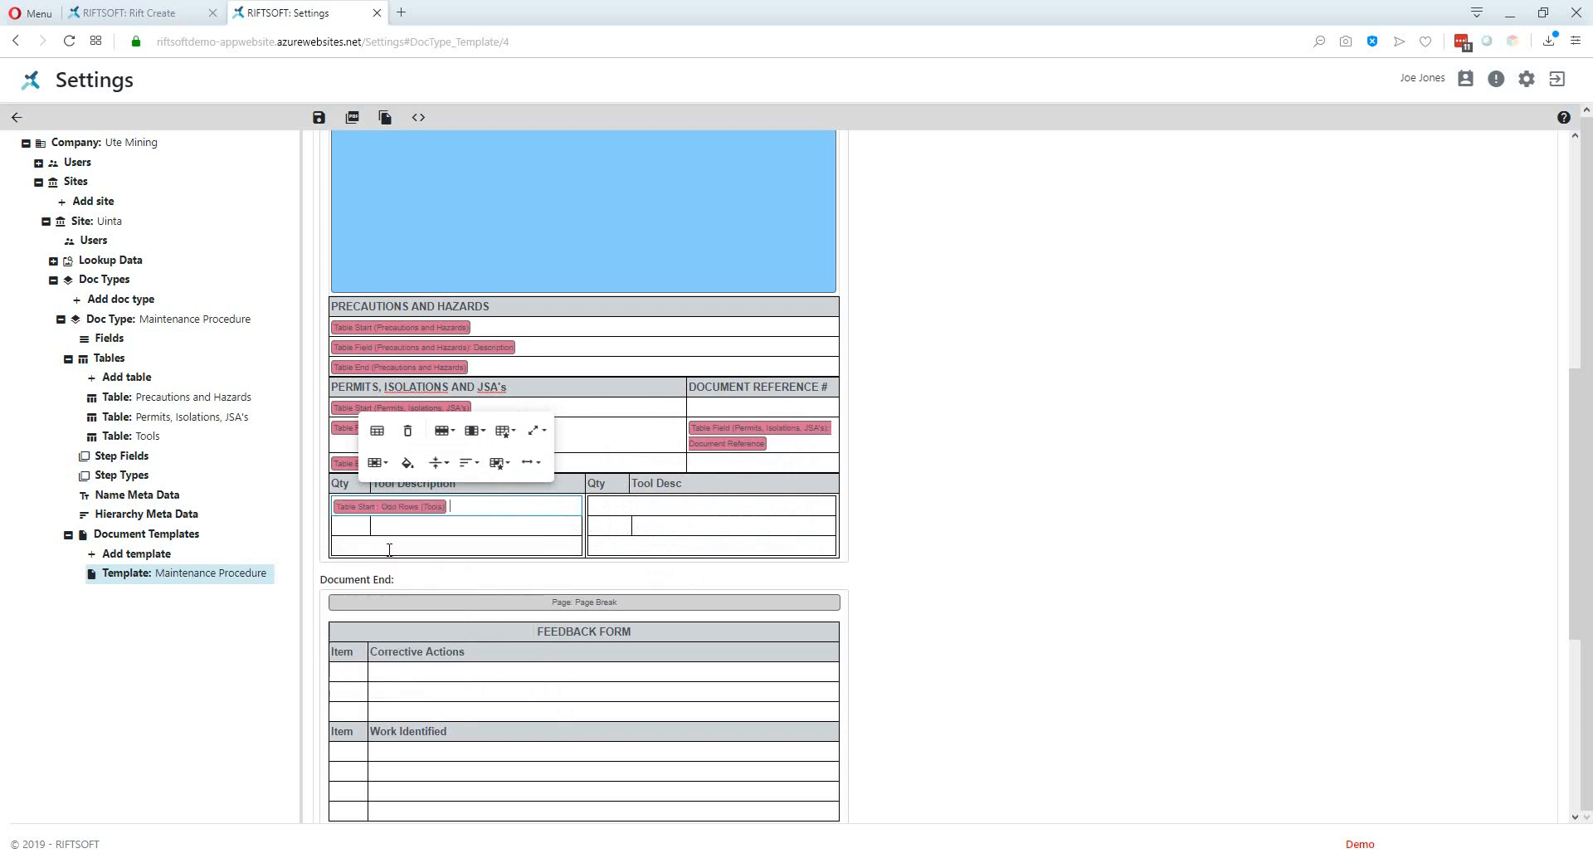
Step: Insert the Table Start : Even Rows (Tools) tag in the first row of the nested table under Tool Desc
left_click(615, 504)
type("@")
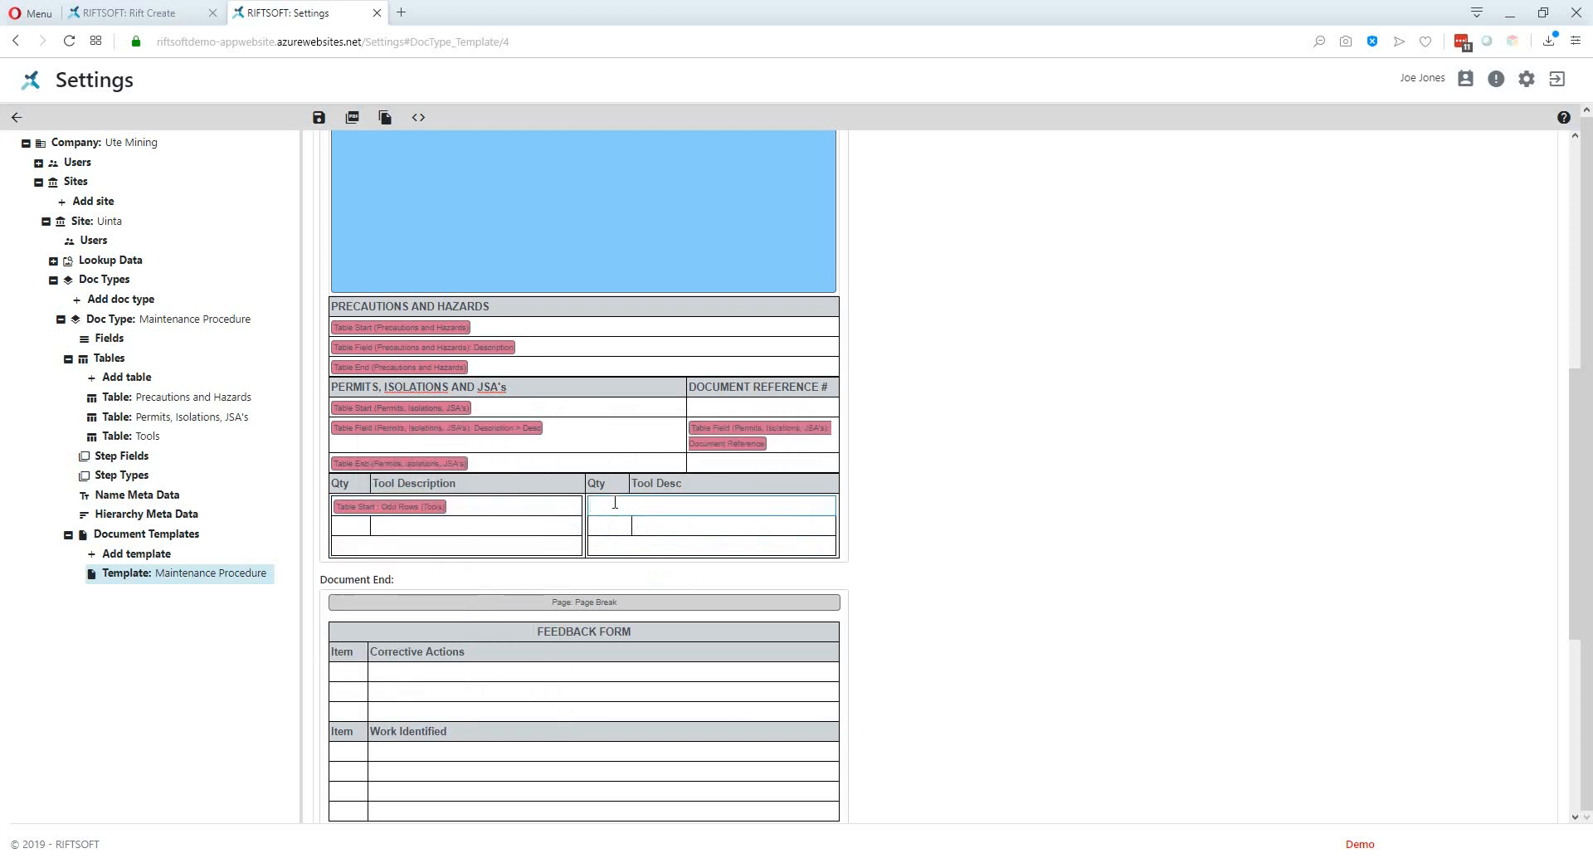
type("tool")
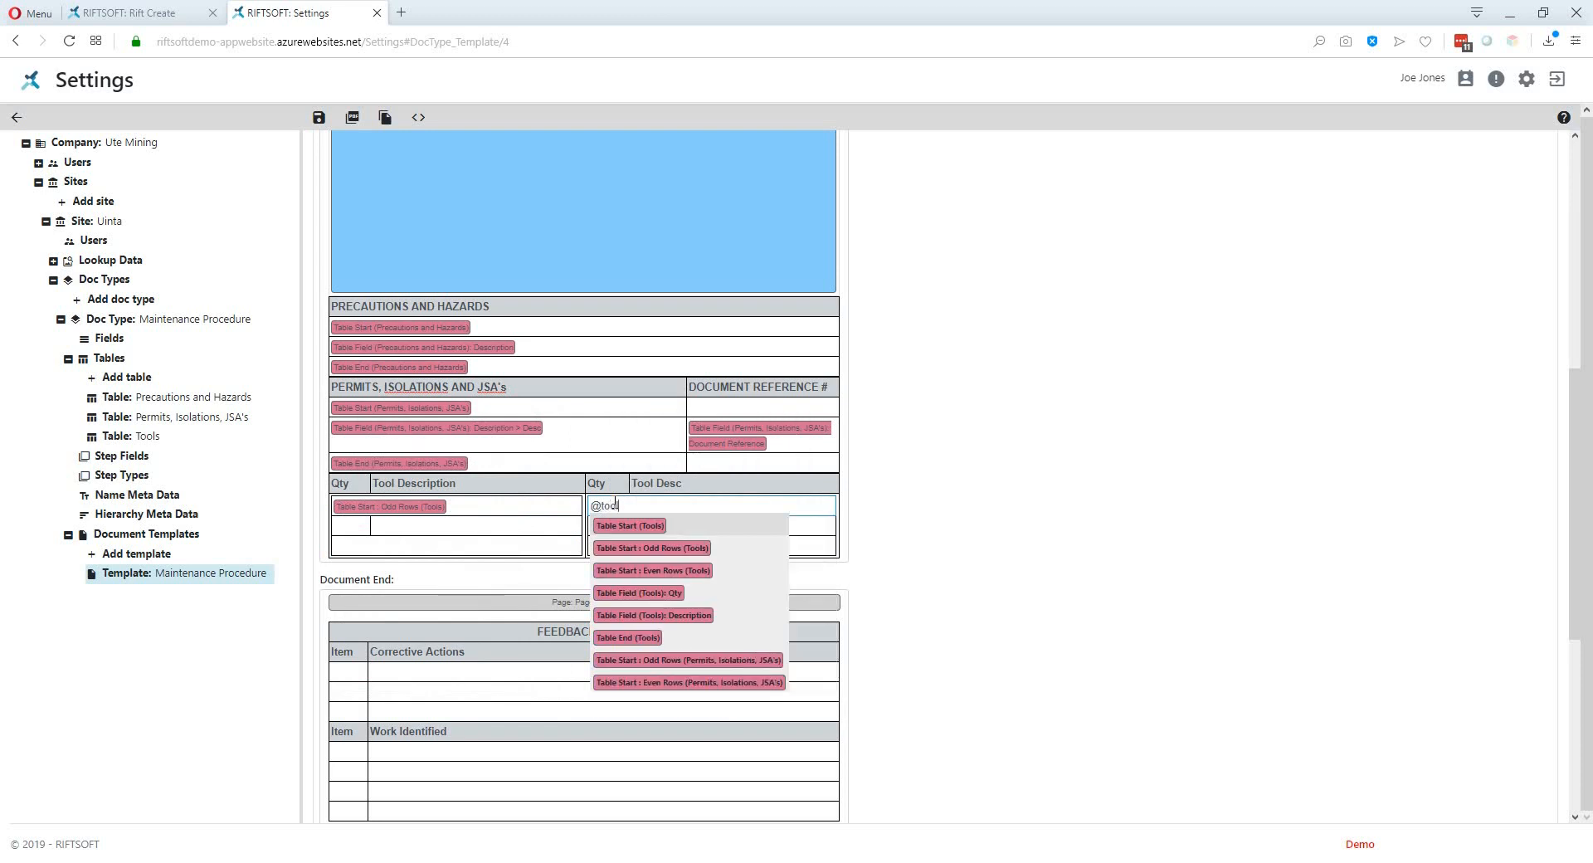
left_click(646, 571)
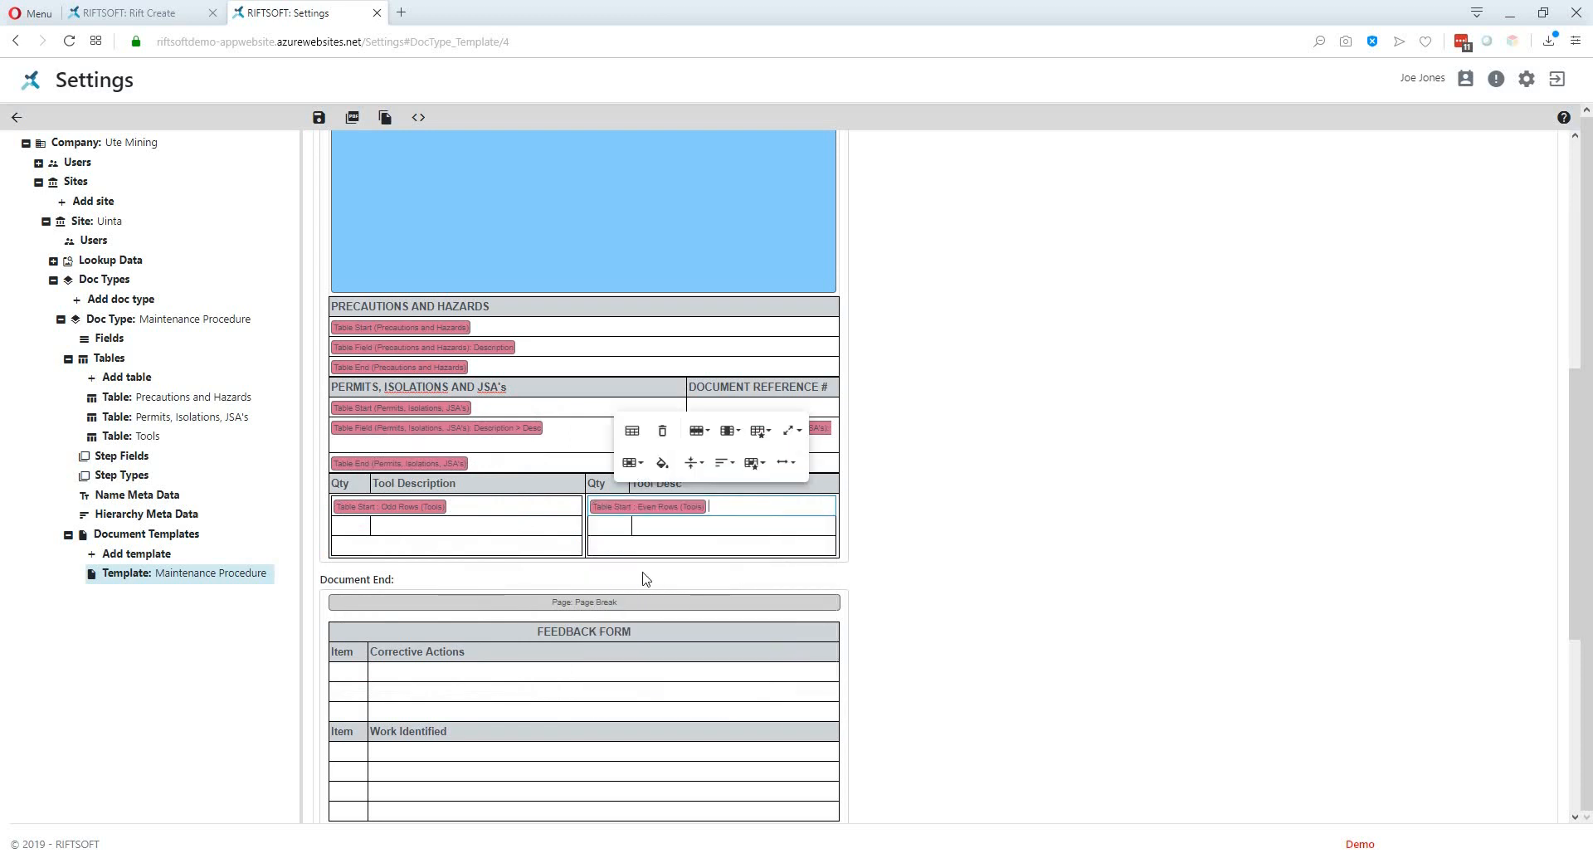
Step: Insert the Table Field (Tools): Qty tag in the middle-row Qty cell of both nested tables
left_click(347, 527)
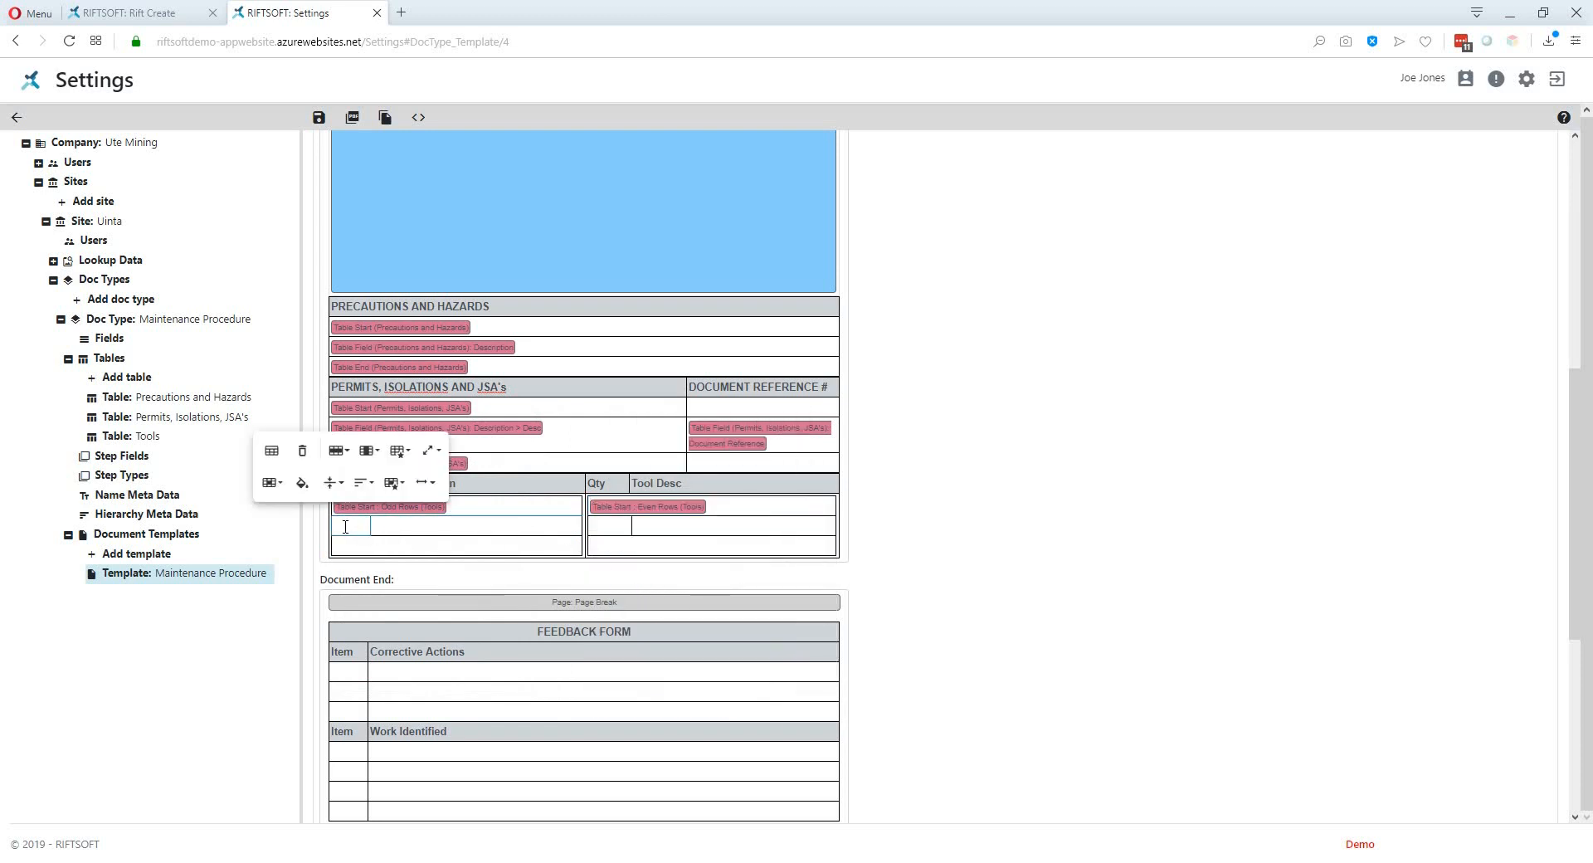
type("@t")
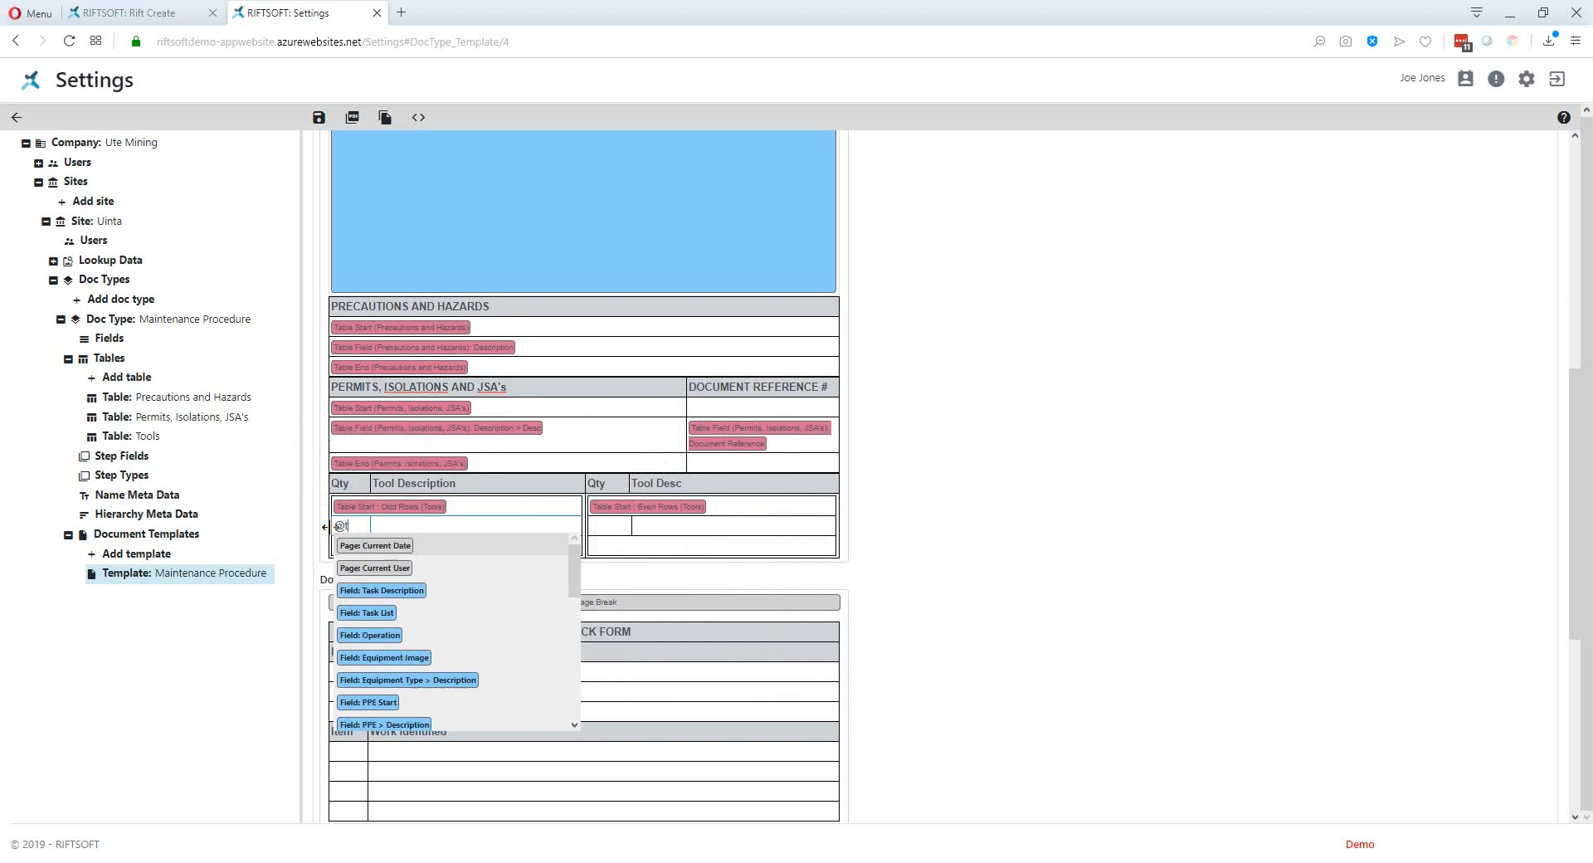
scroll(370, 648, "down", 5)
left_click(370, 677)
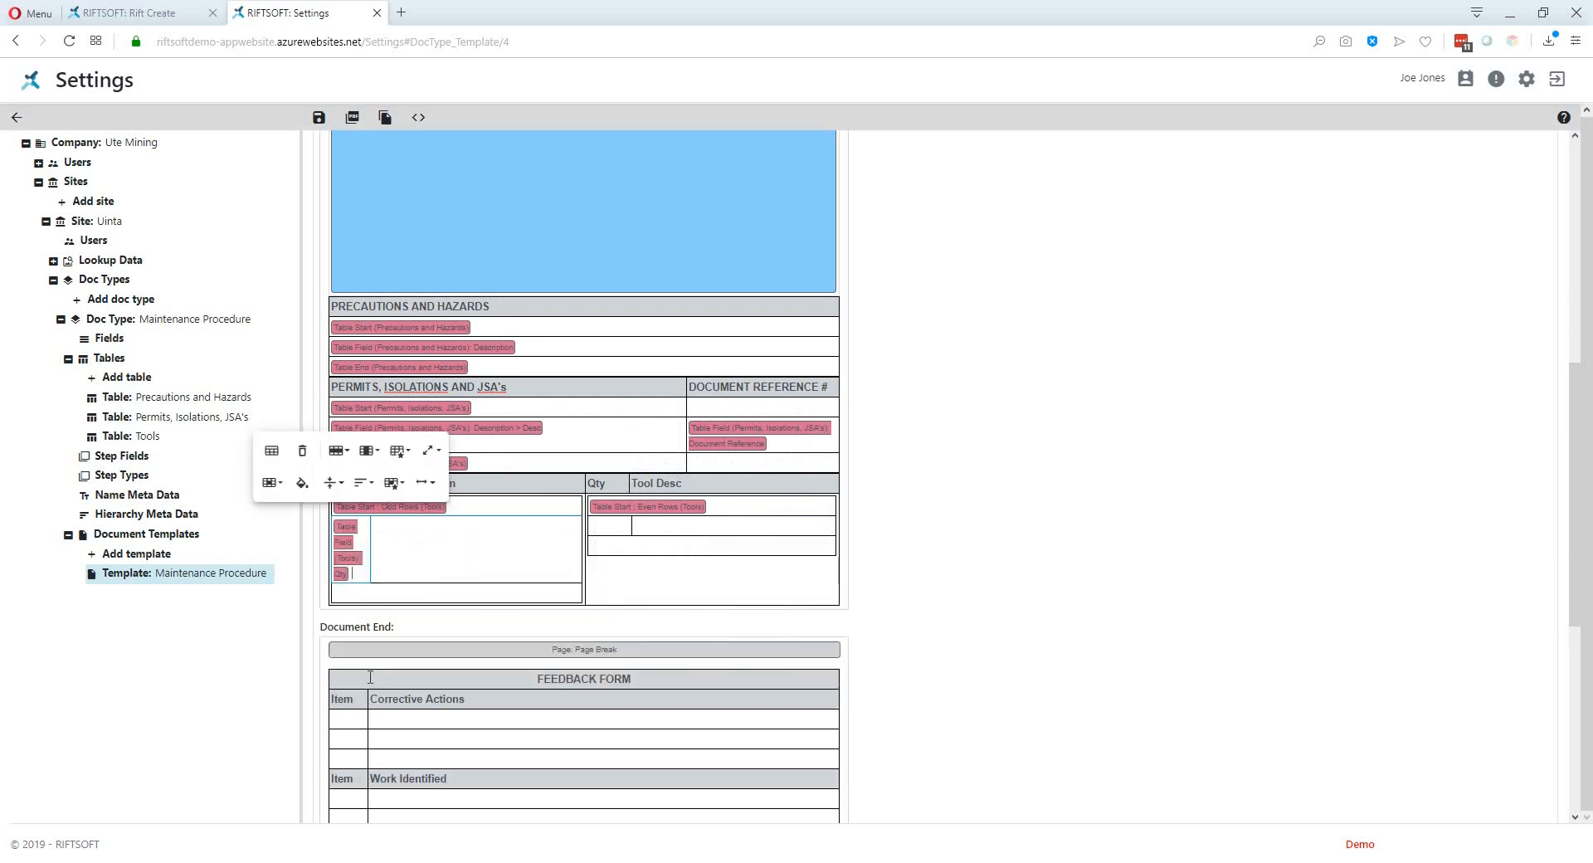
left_click(618, 526)
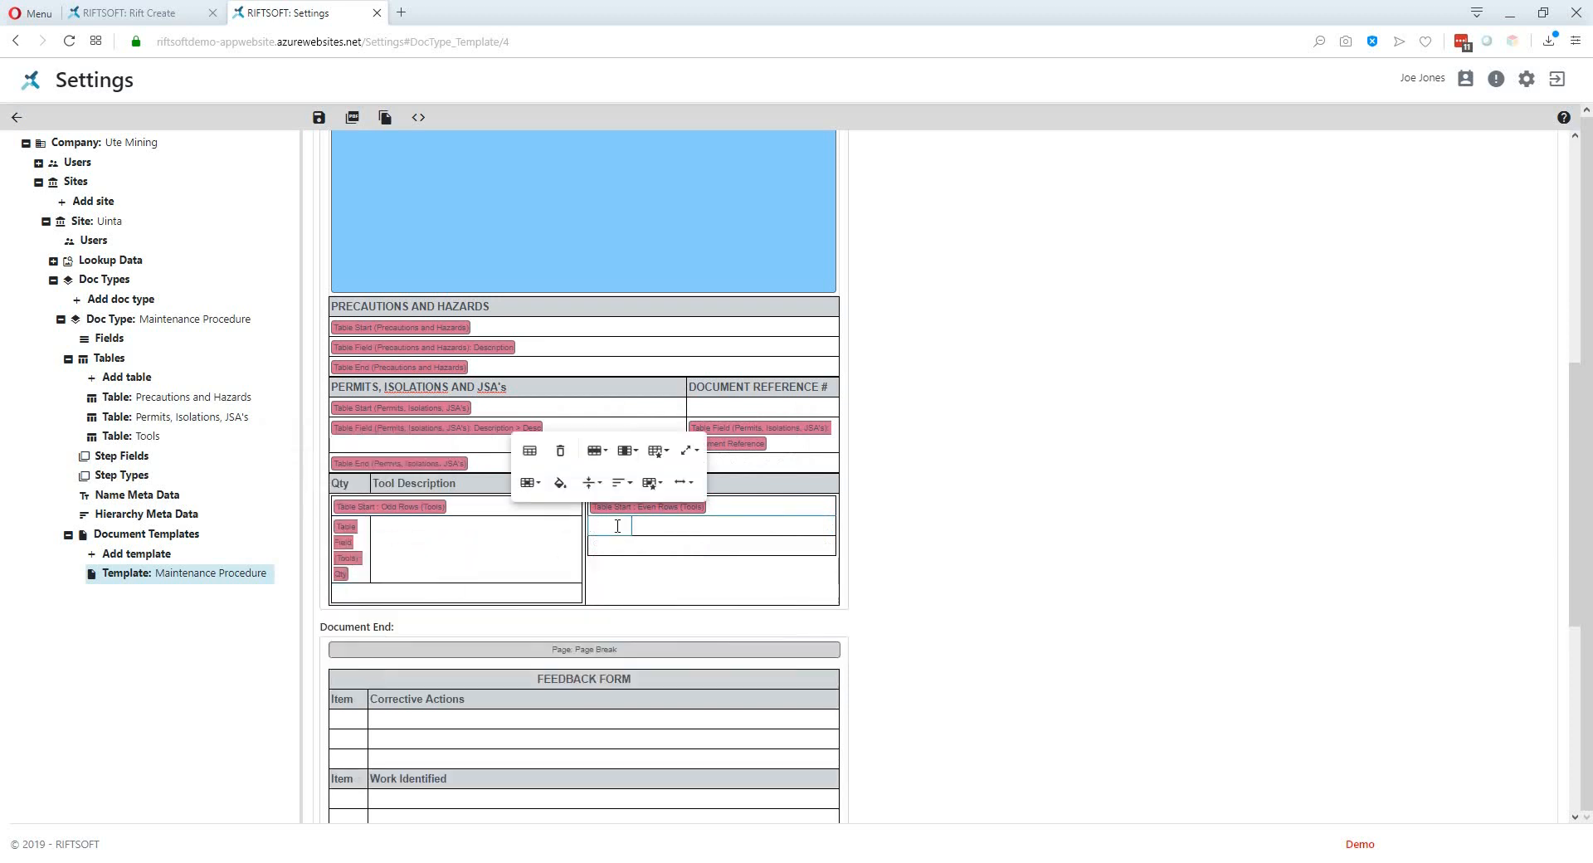
type("@tools")
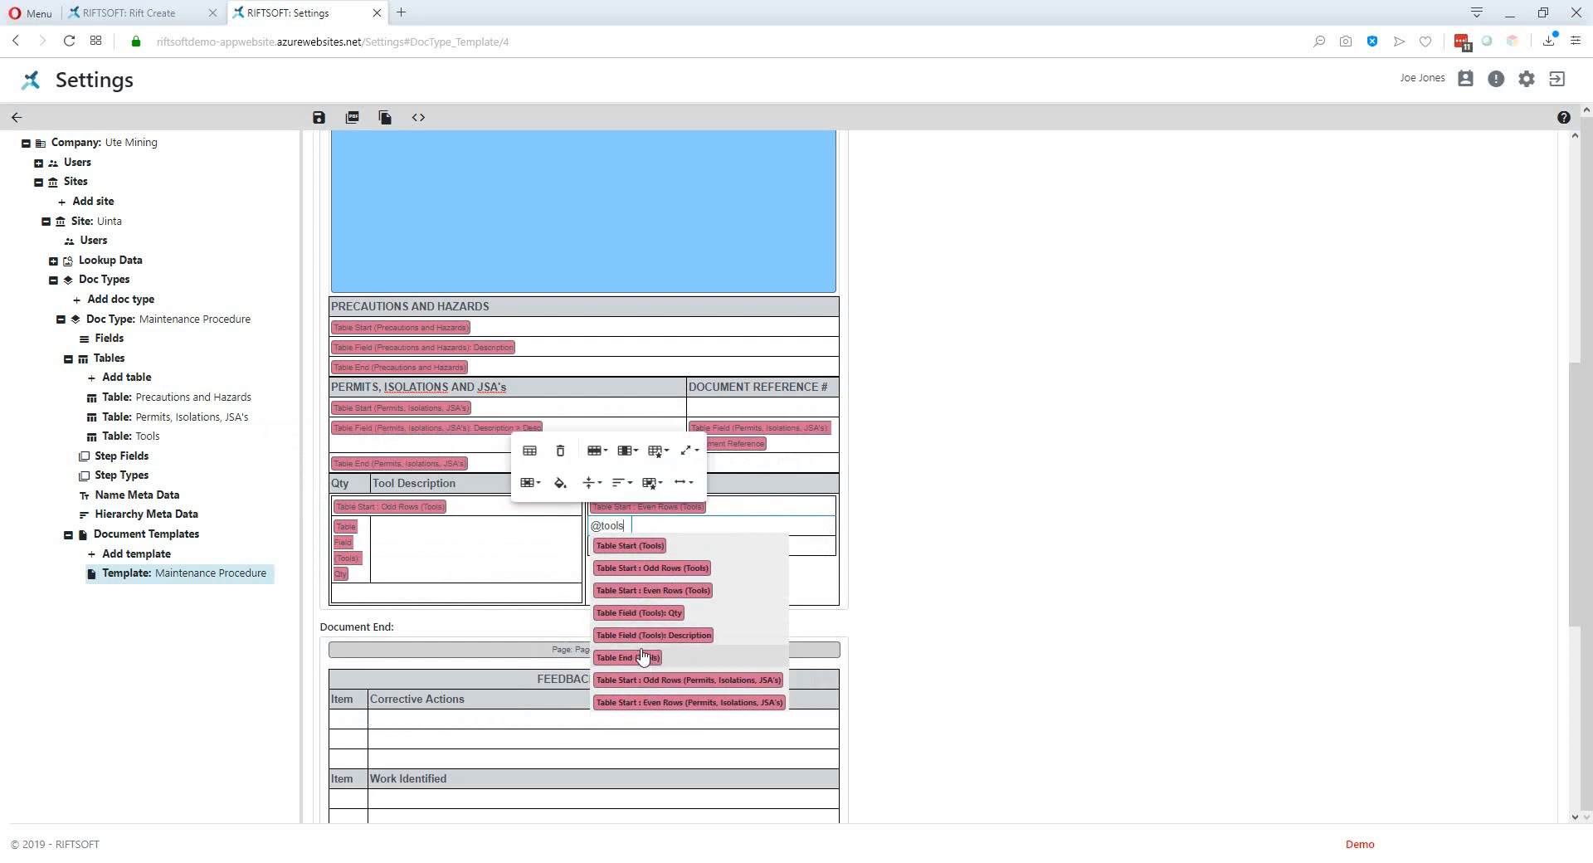
left_click(640, 614)
Step: Insert the Table Field (Tools): Description tag in the middle-row description cell of both nested tables
left_click(475, 531)
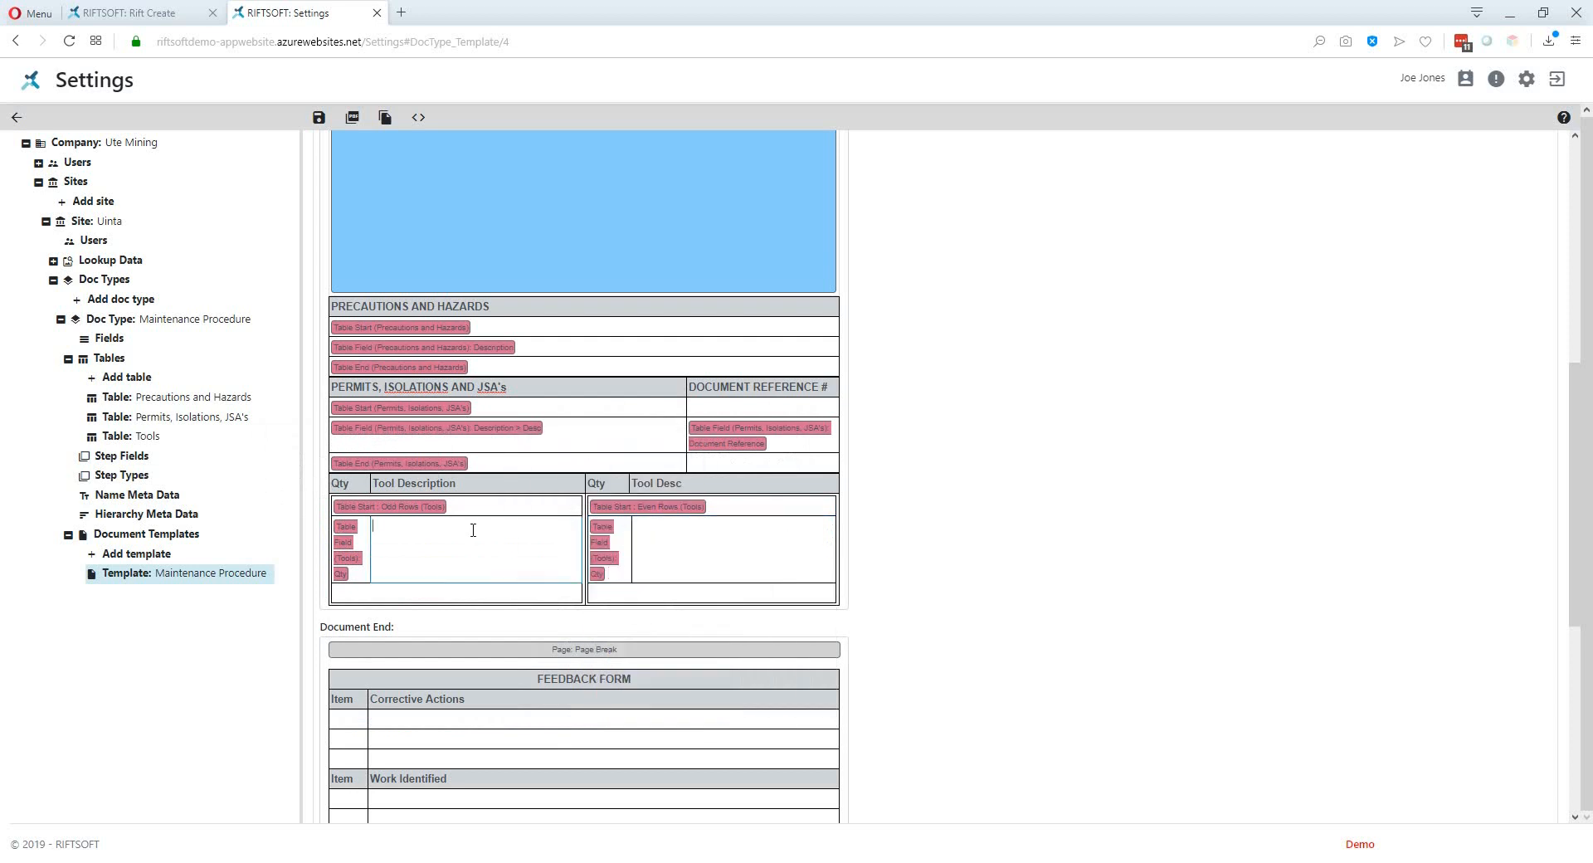
type("@tools")
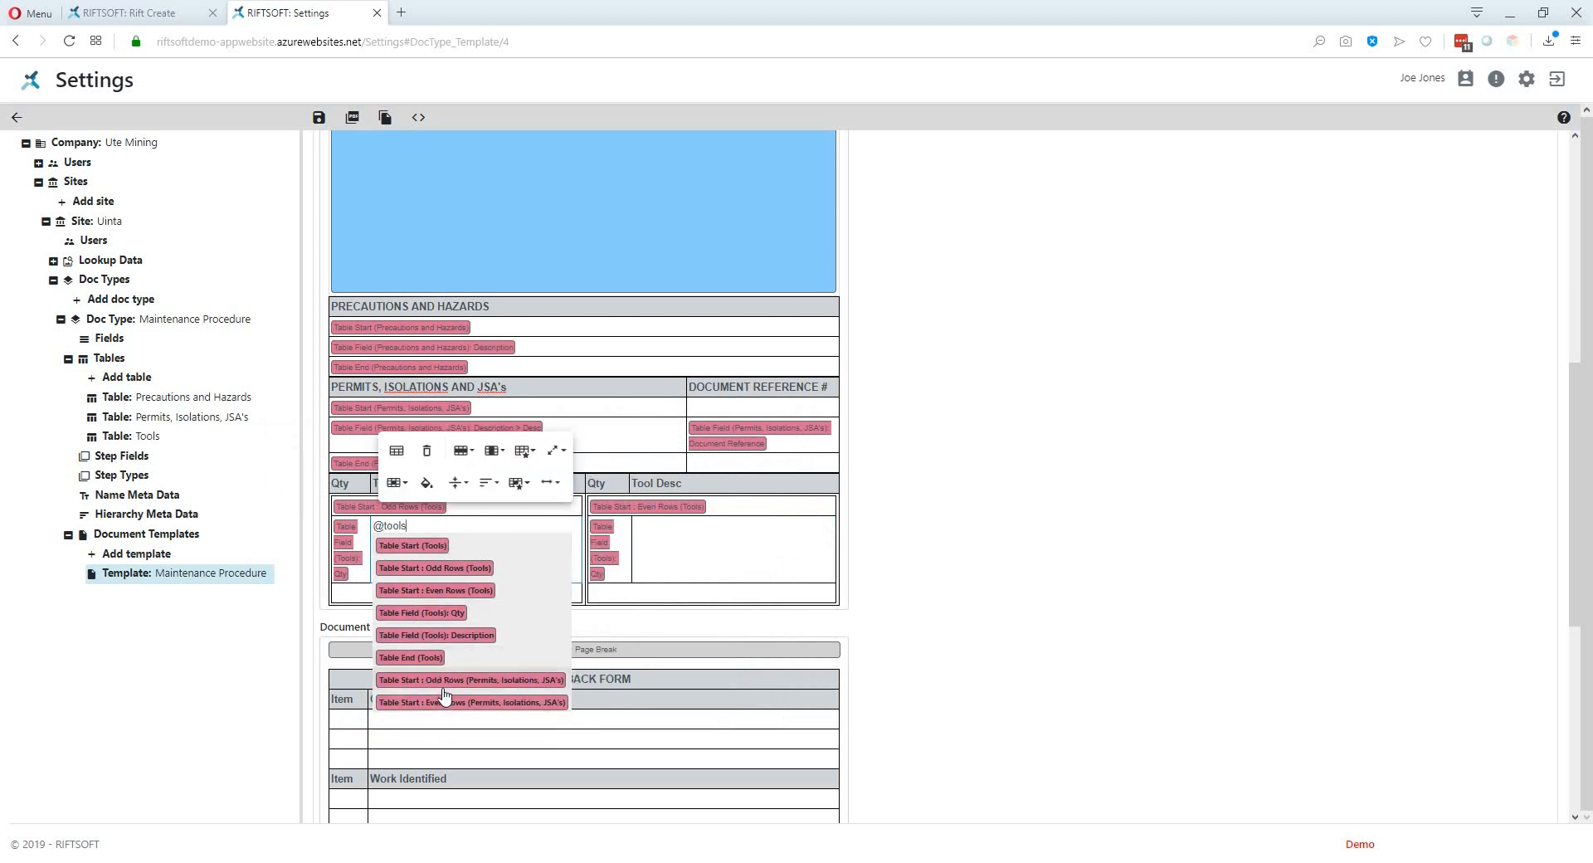
left_click(428, 647)
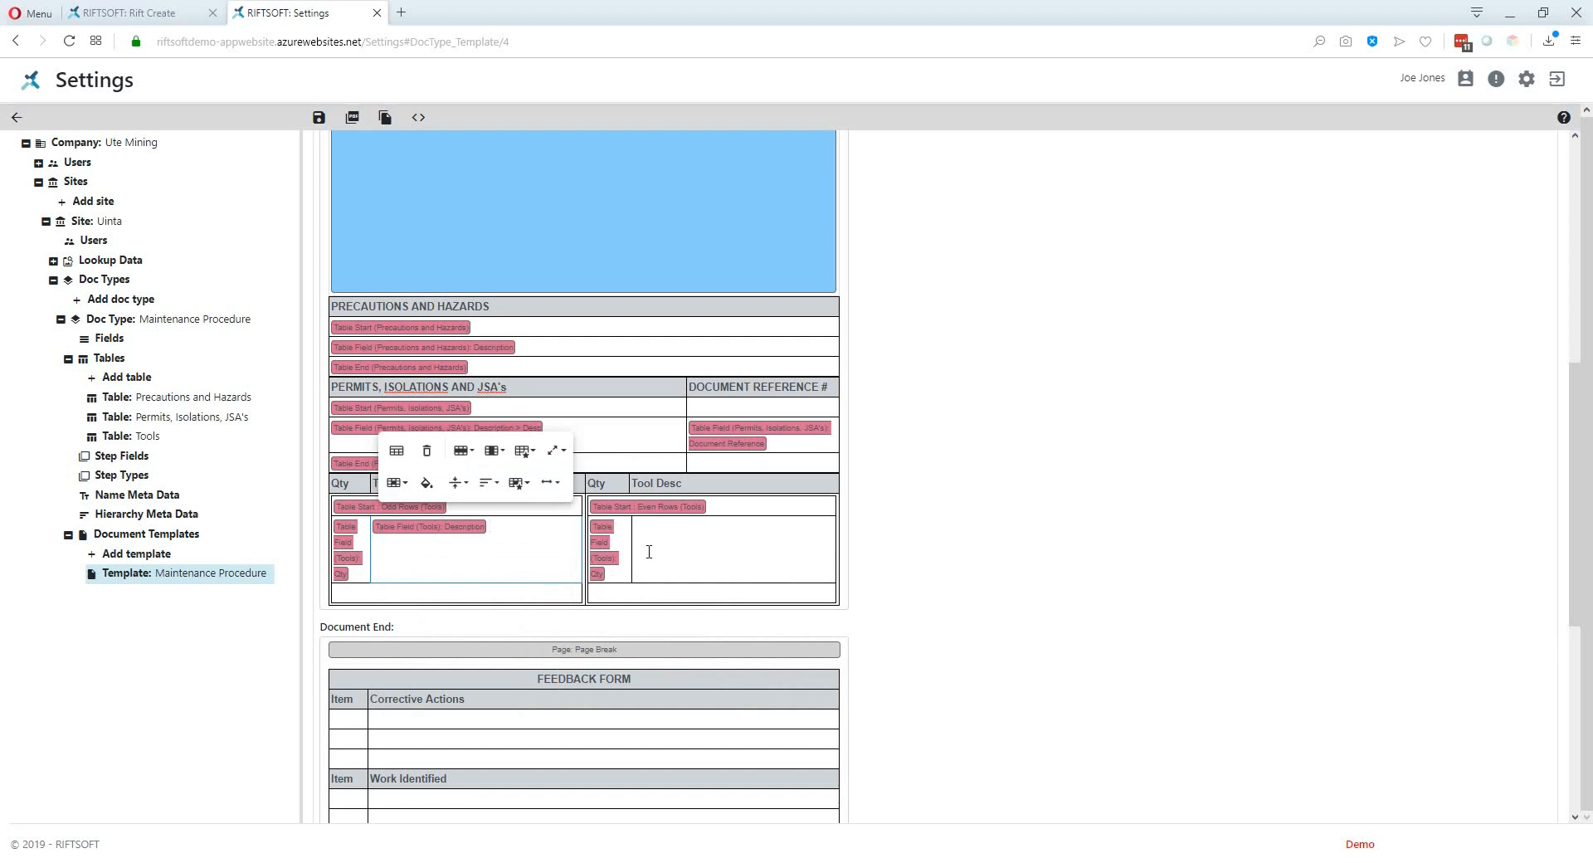
left_click(651, 526)
type("@")
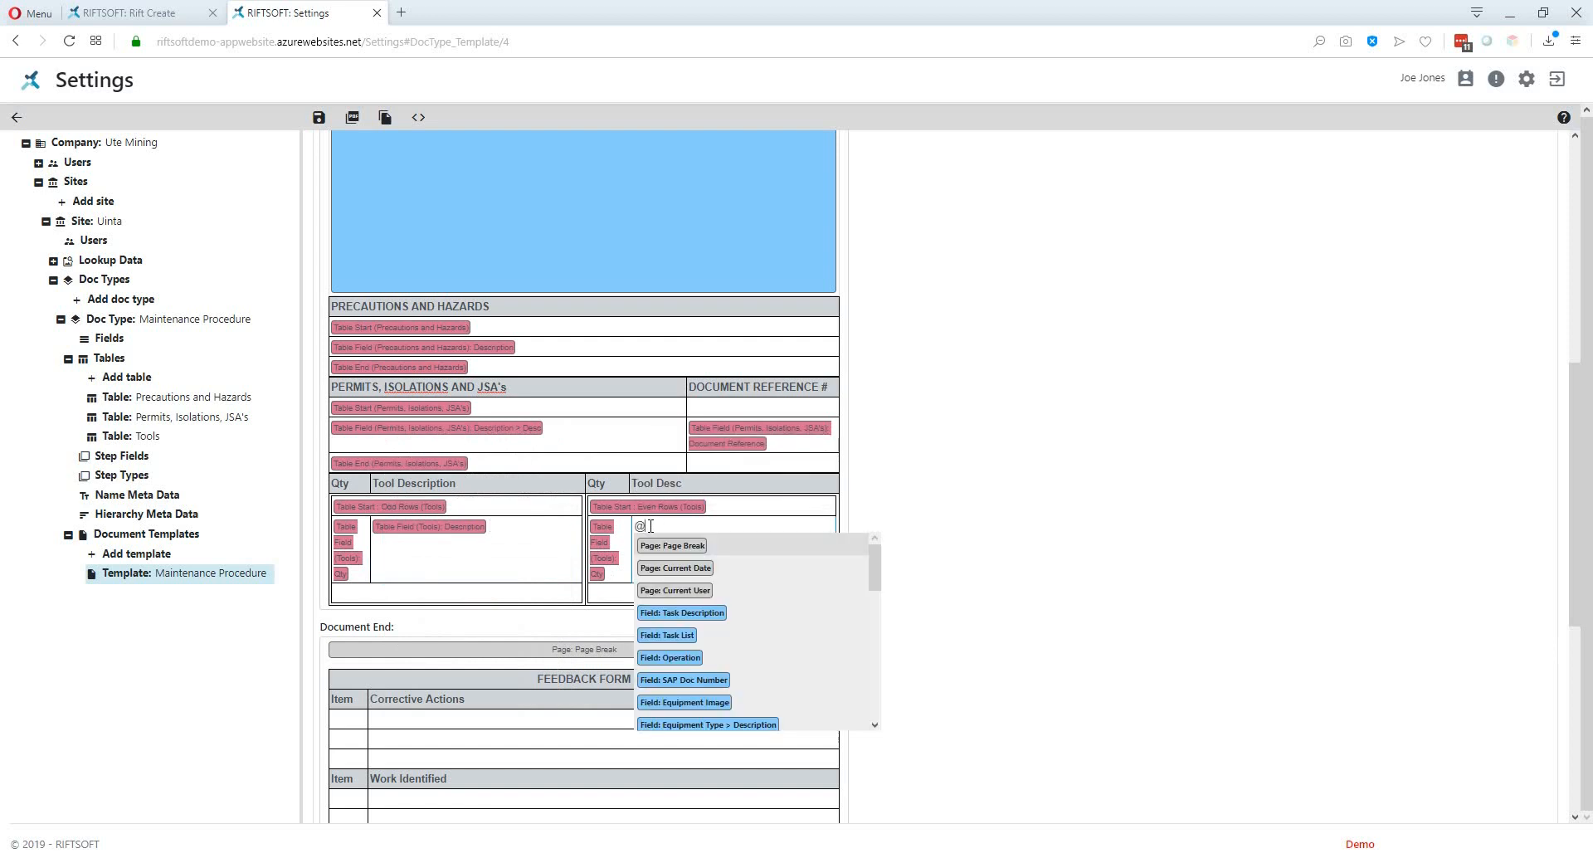
type("tool")
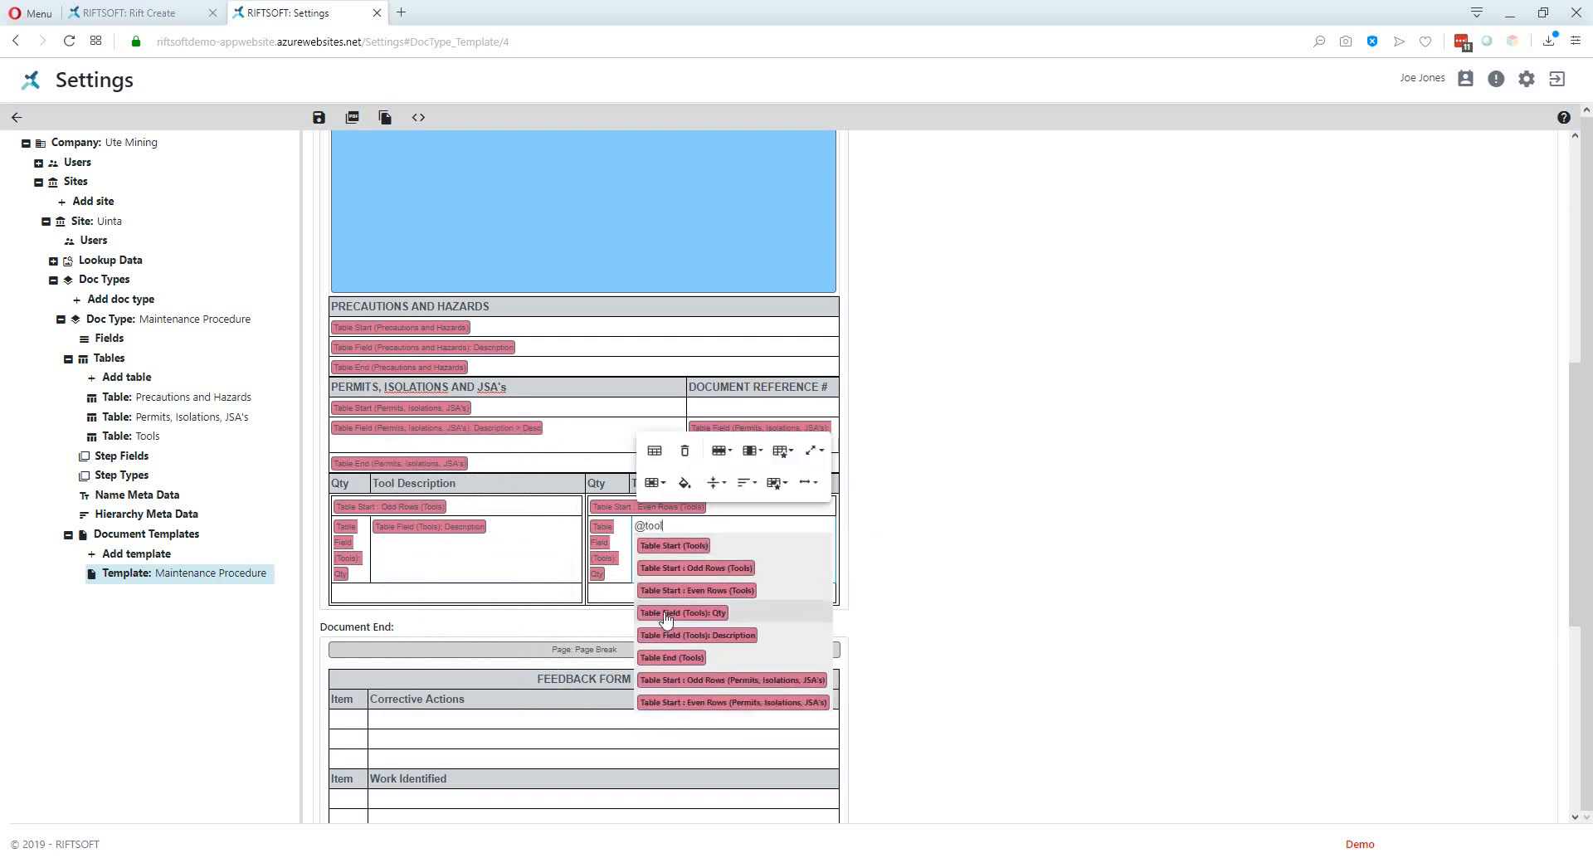
left_click(684, 635)
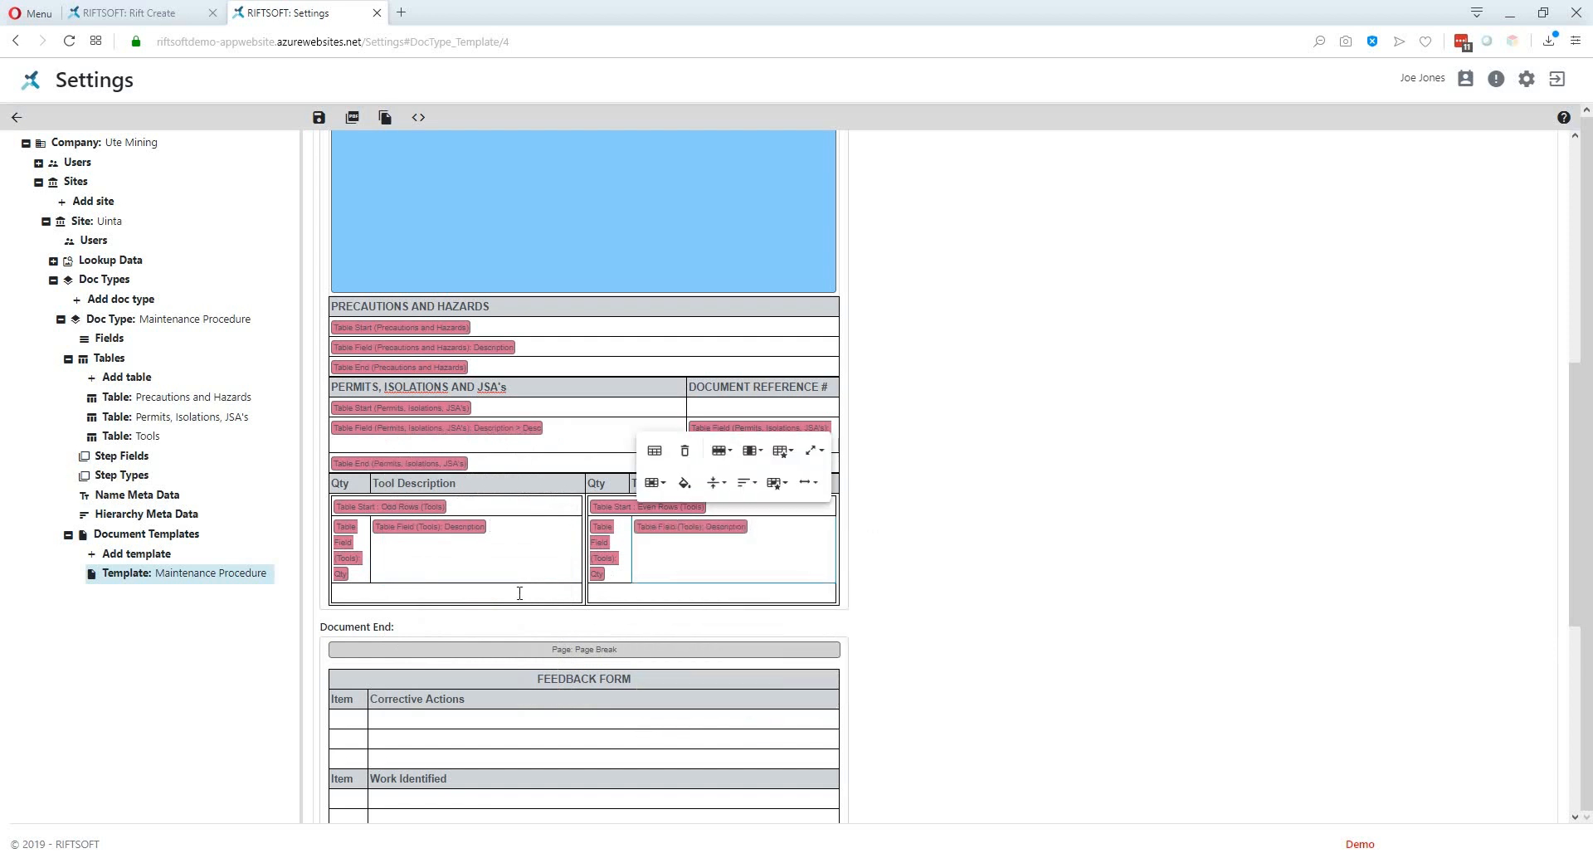
Step: Insert the Table End (Tools) tag in the last row of both nested tables and save the template
scroll(403, 431, "down", 2)
type("@")
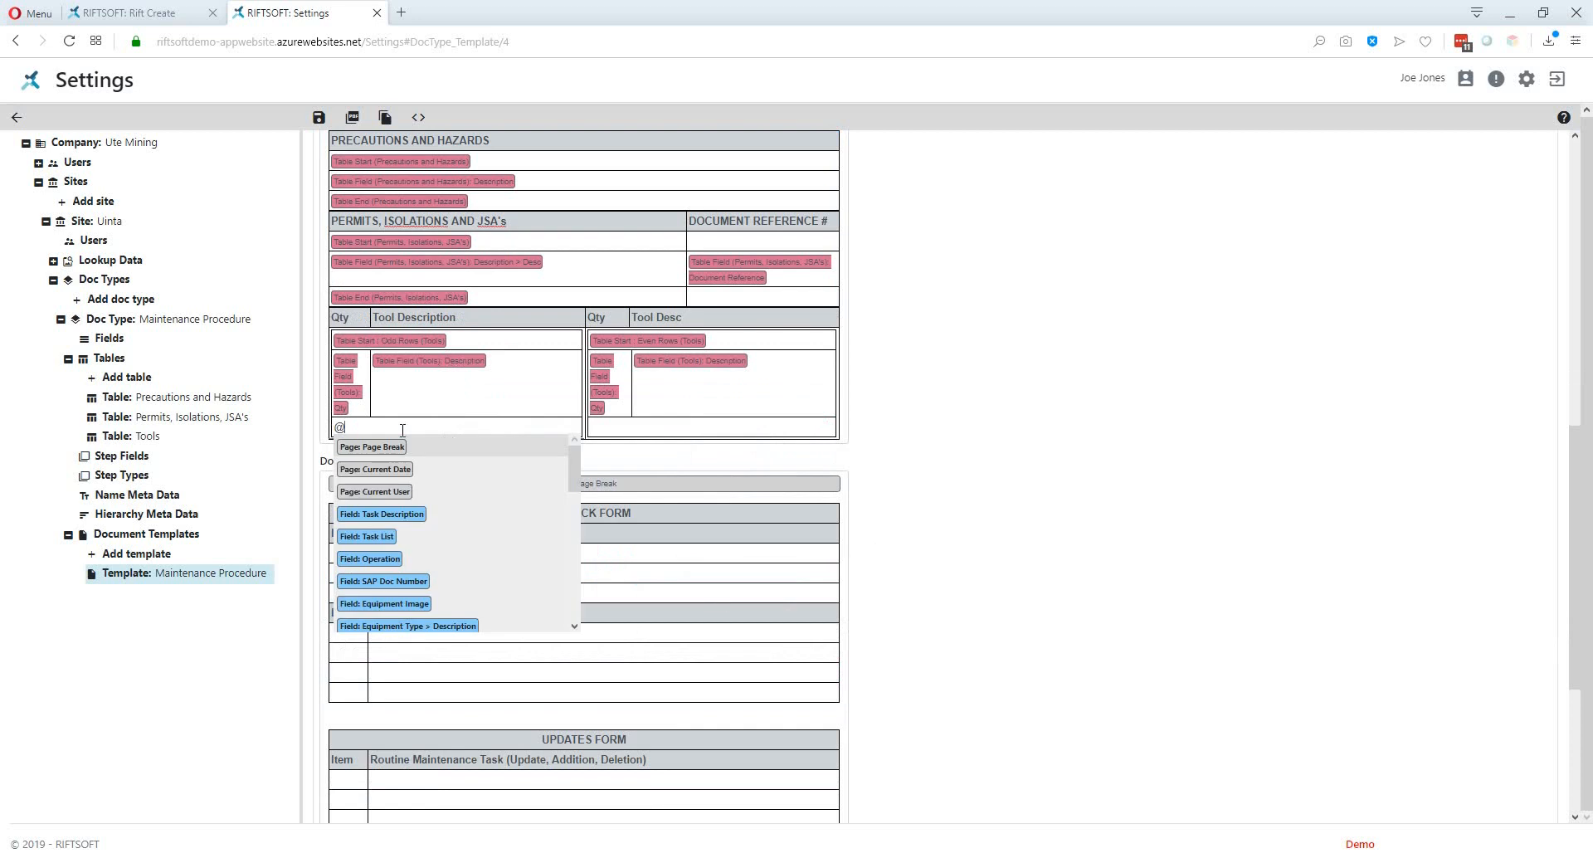
type("tool")
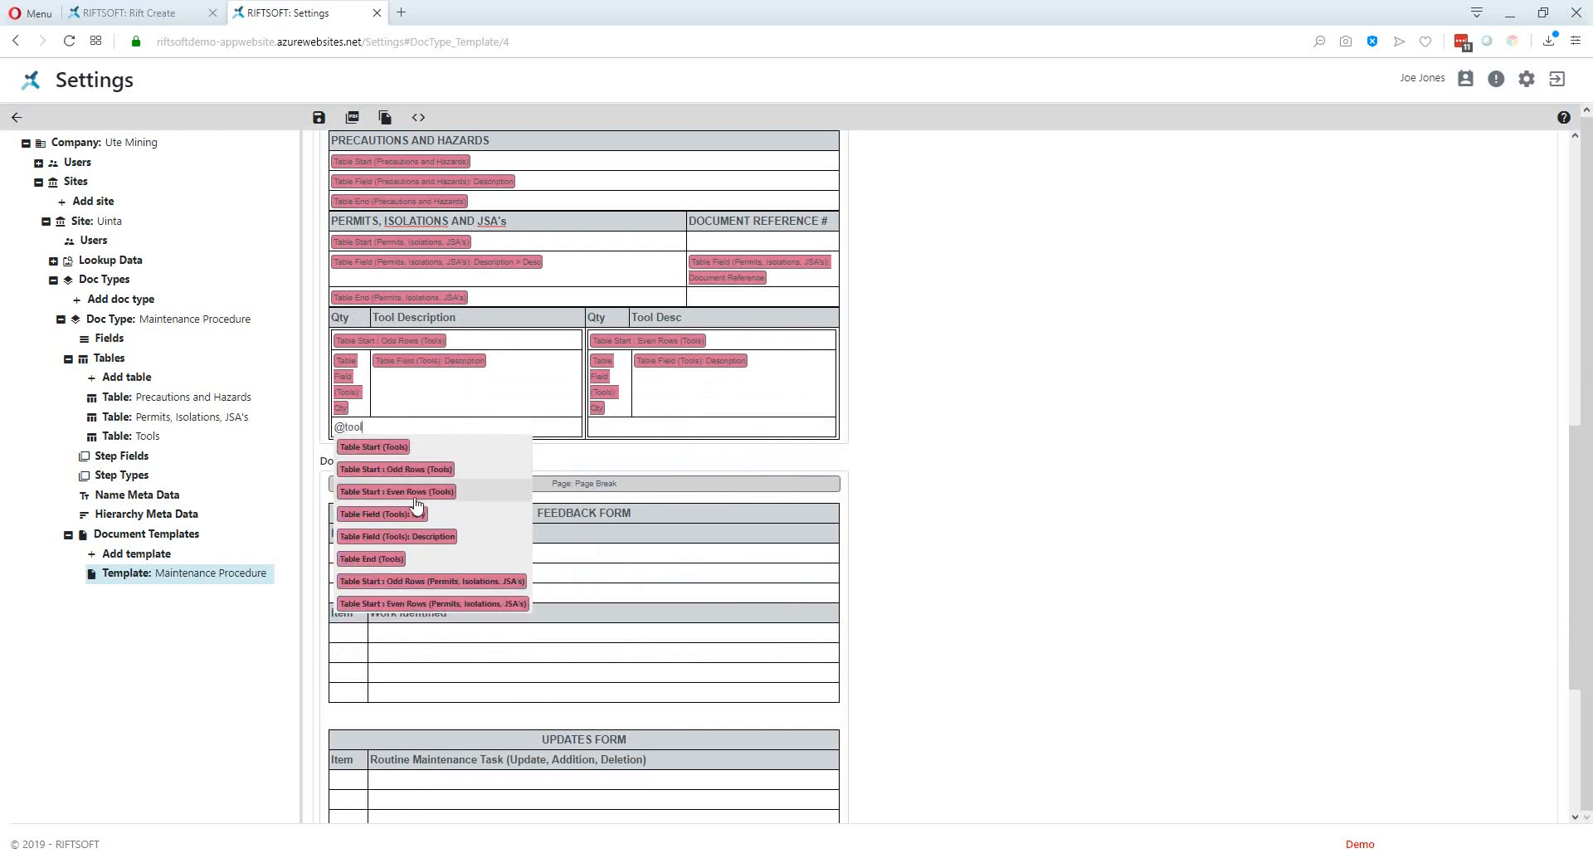
left_click(379, 557)
left_click(639, 431)
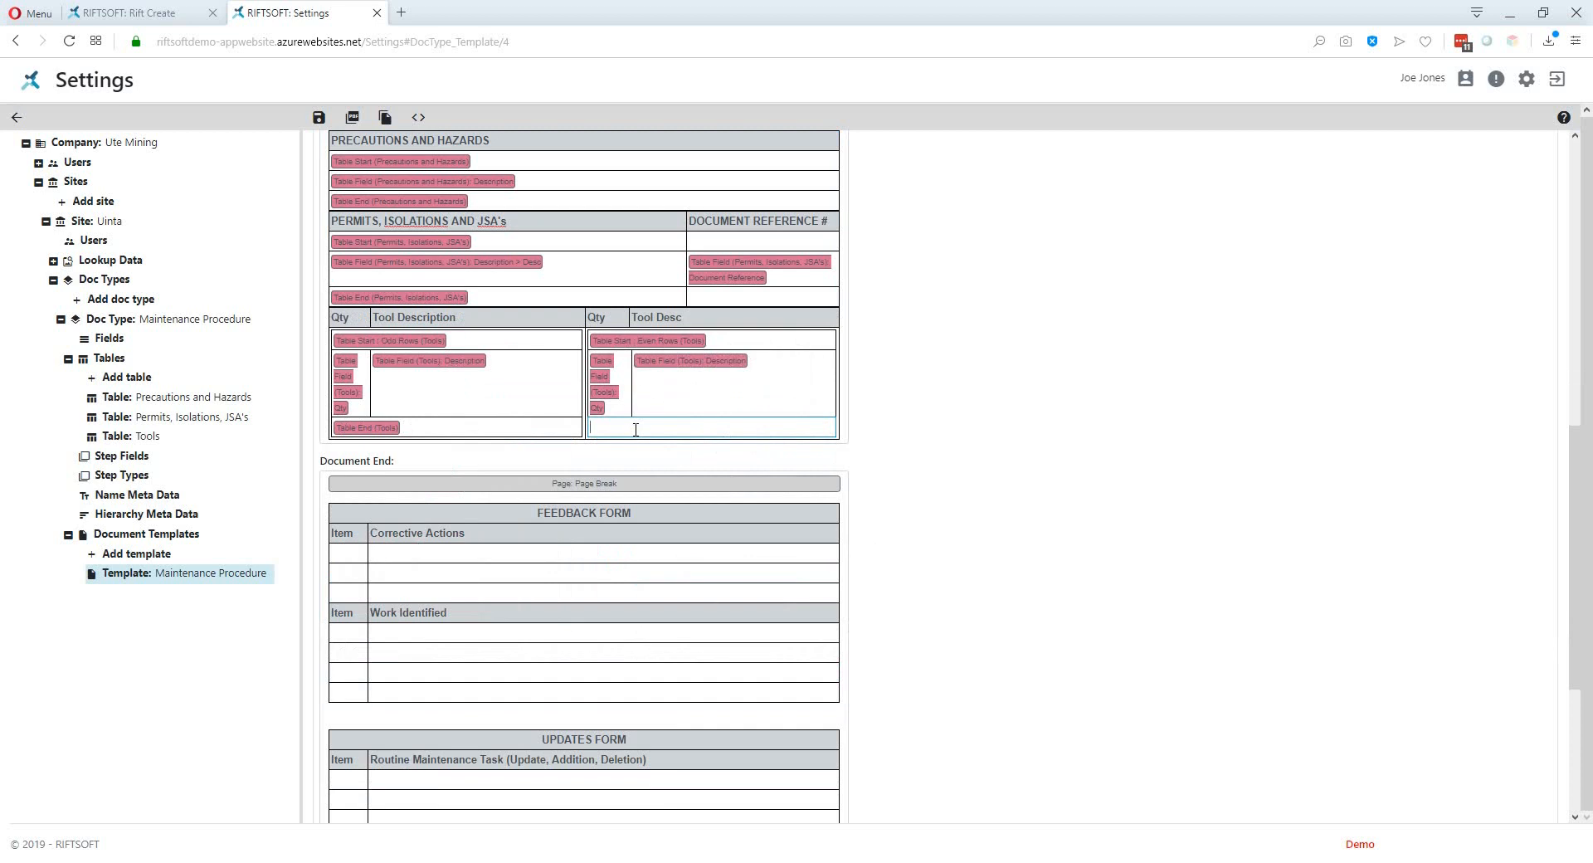
type("@tool")
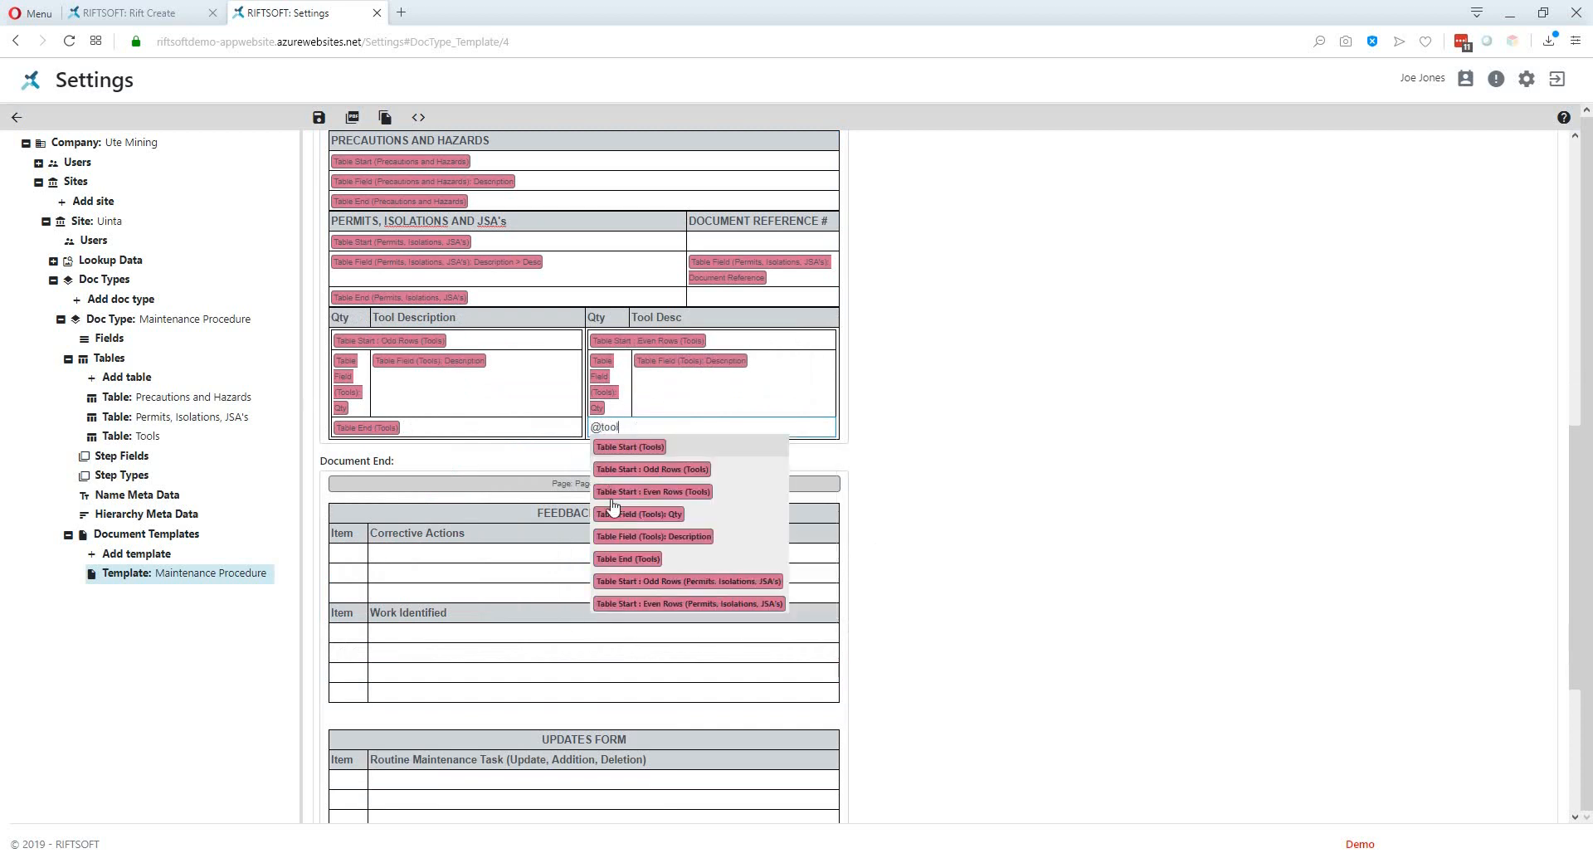
left_click(624, 558)
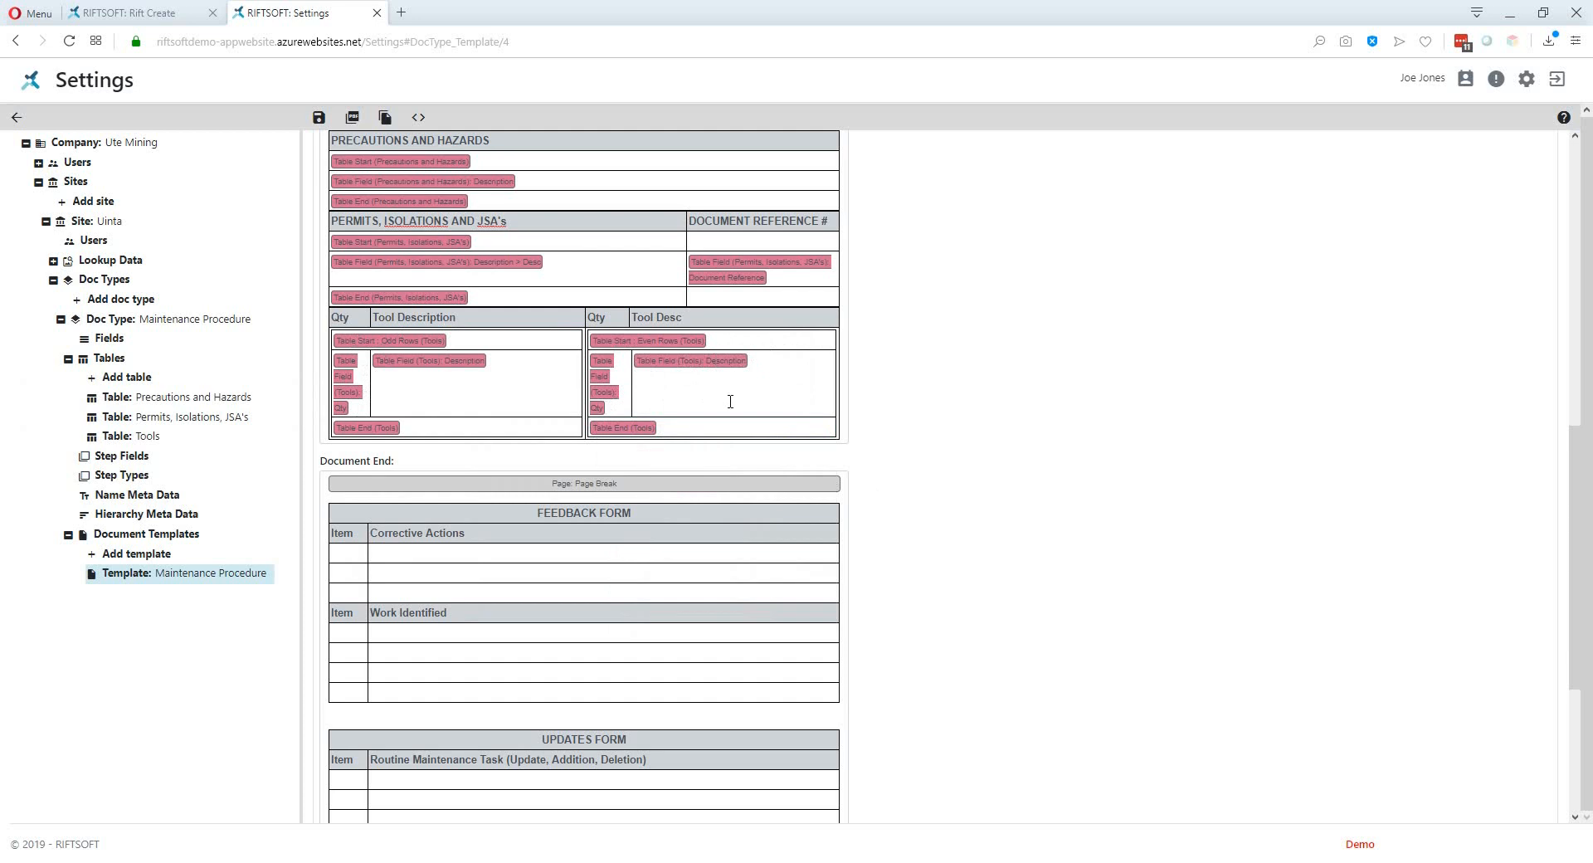
left_click(320, 121)
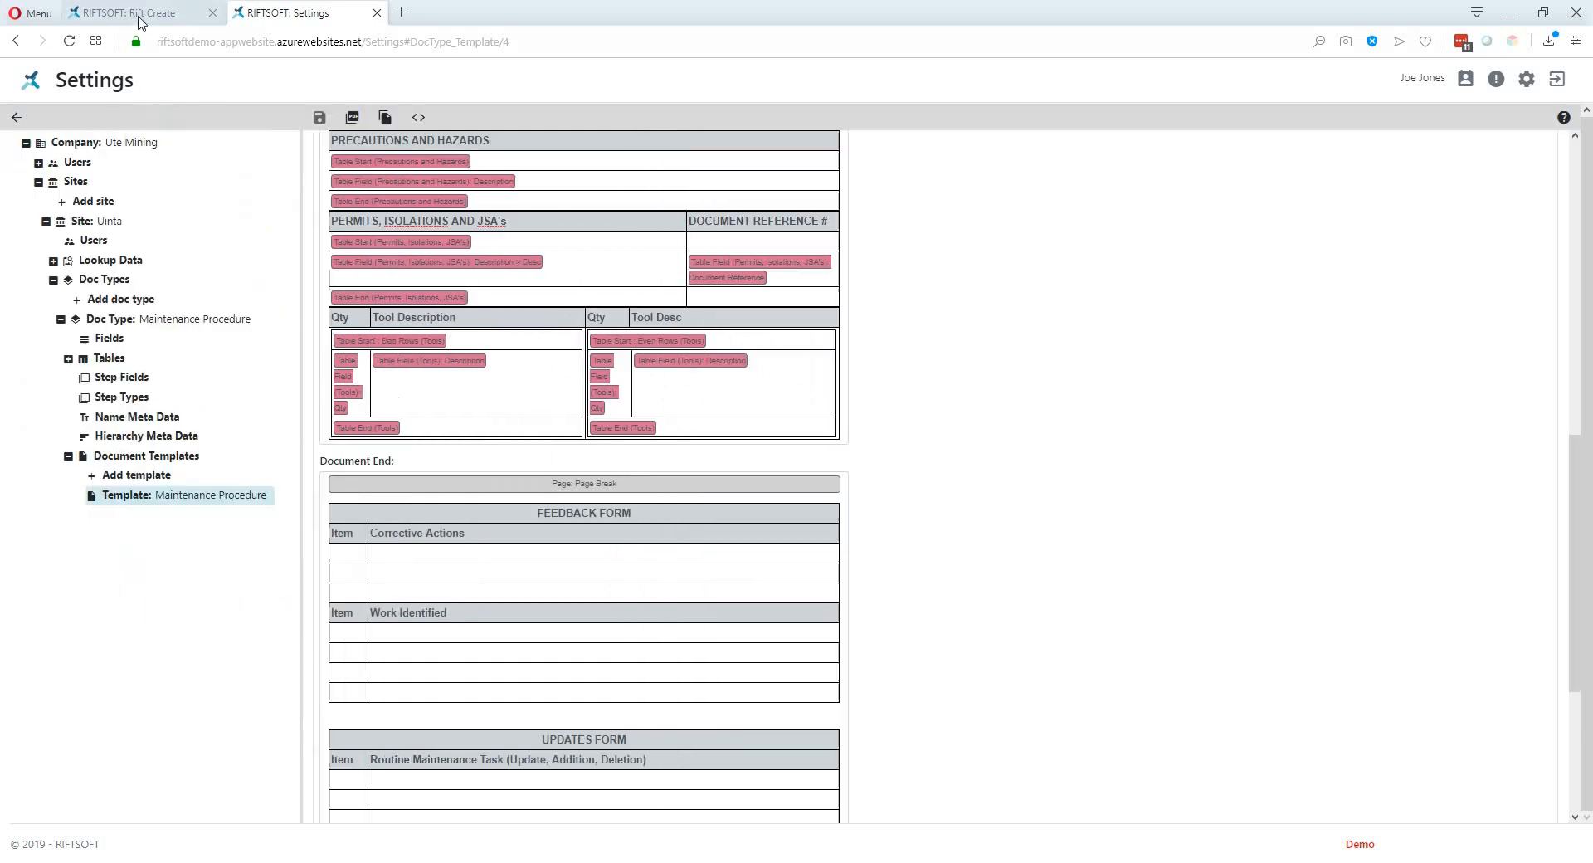
Step: Switch to Rift Create and open the Maintenance Procedure document CAT 14M Grader- 250 HR PRE PM at the Uinta site
left_click(137, 14)
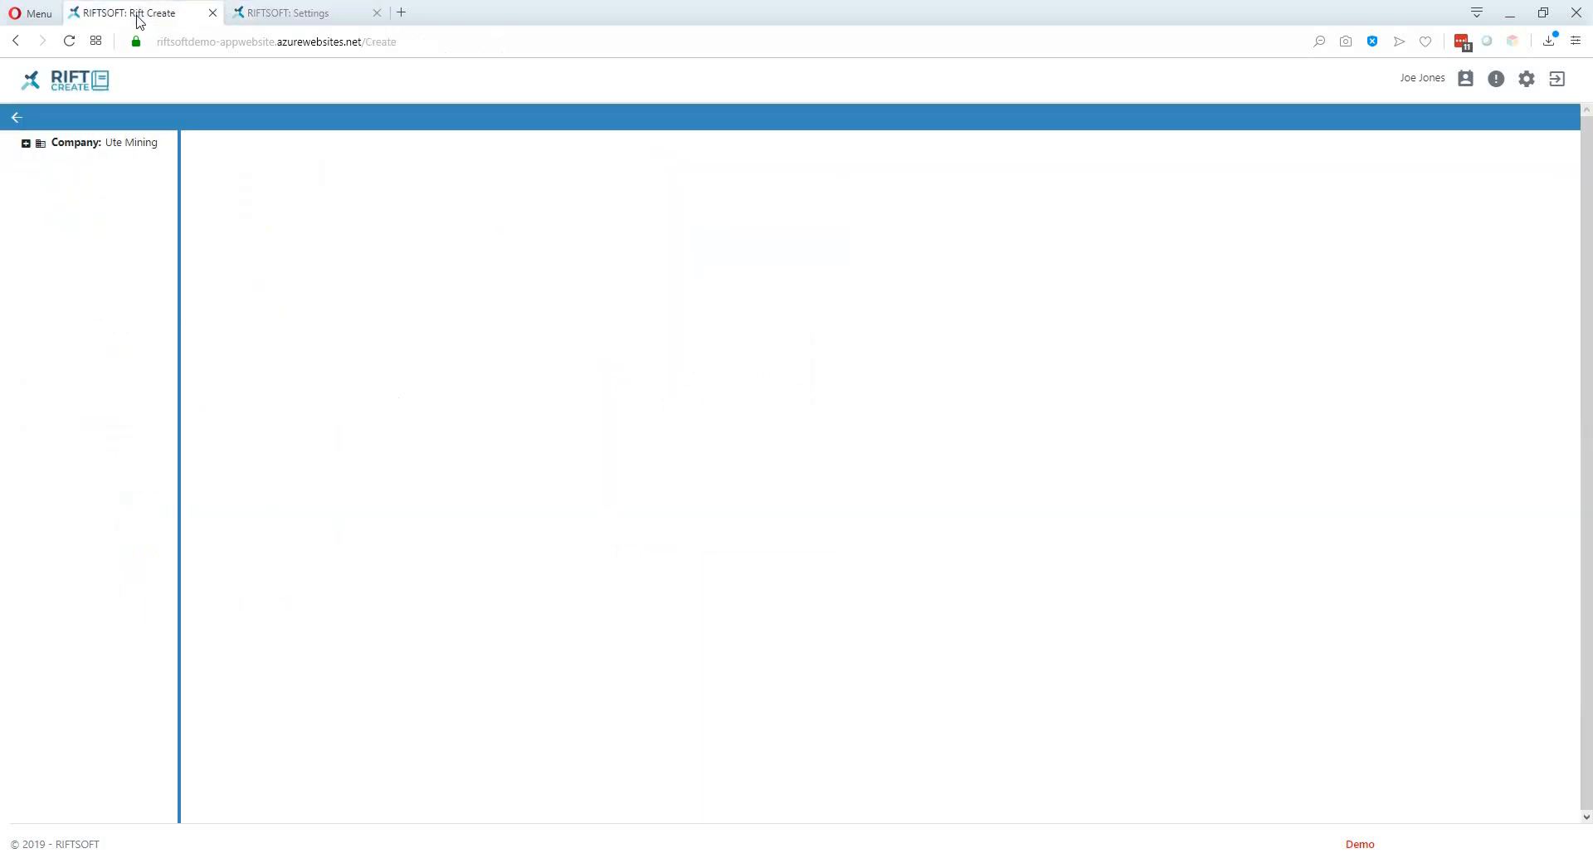
left_click(26, 144)
left_click(38, 163)
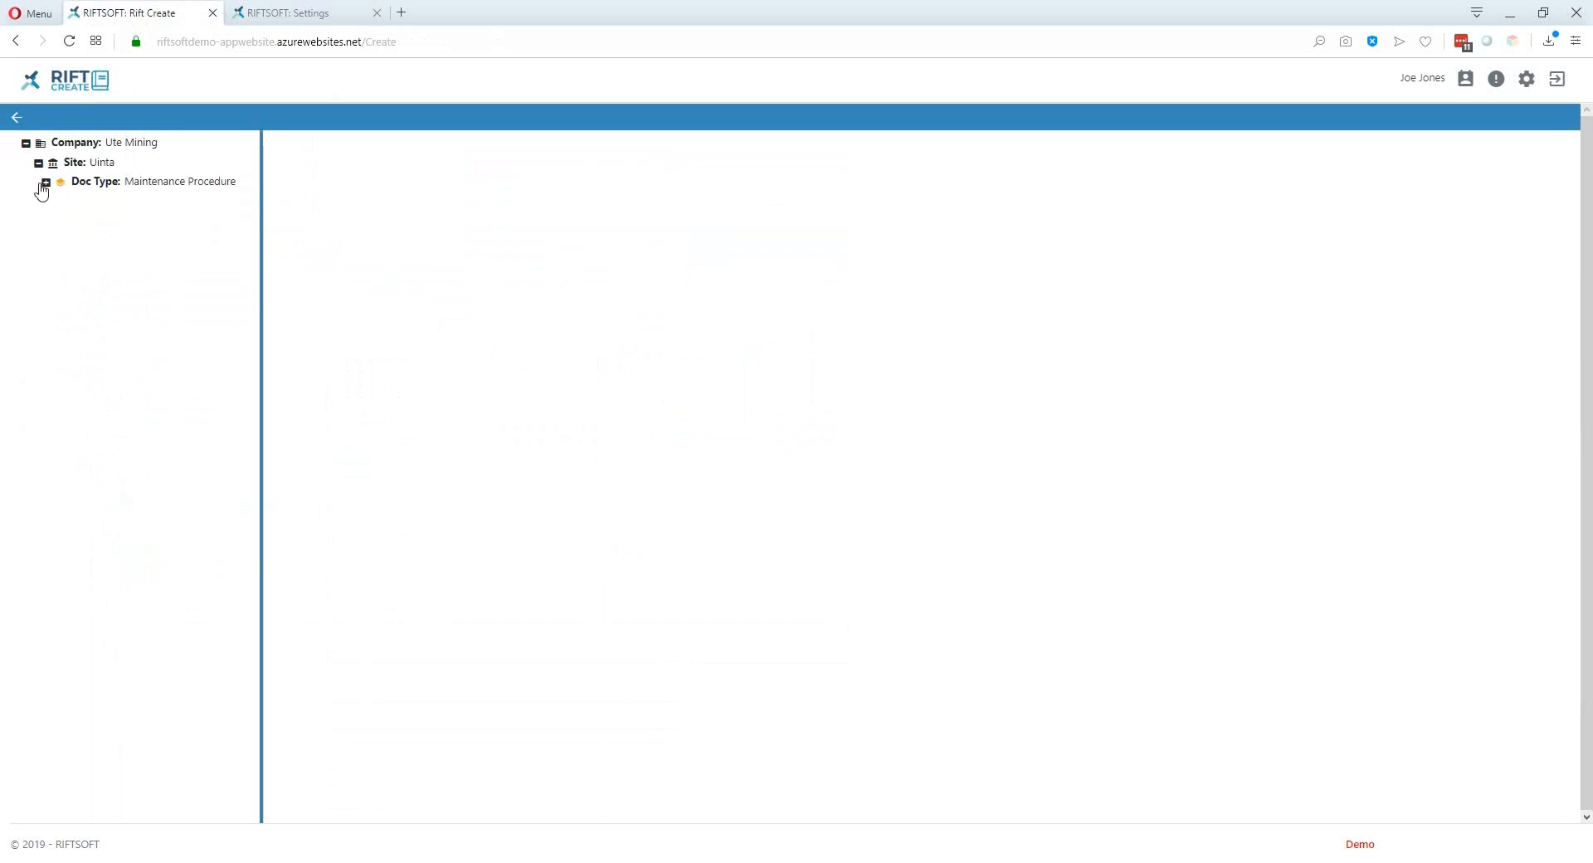
left_click(43, 184)
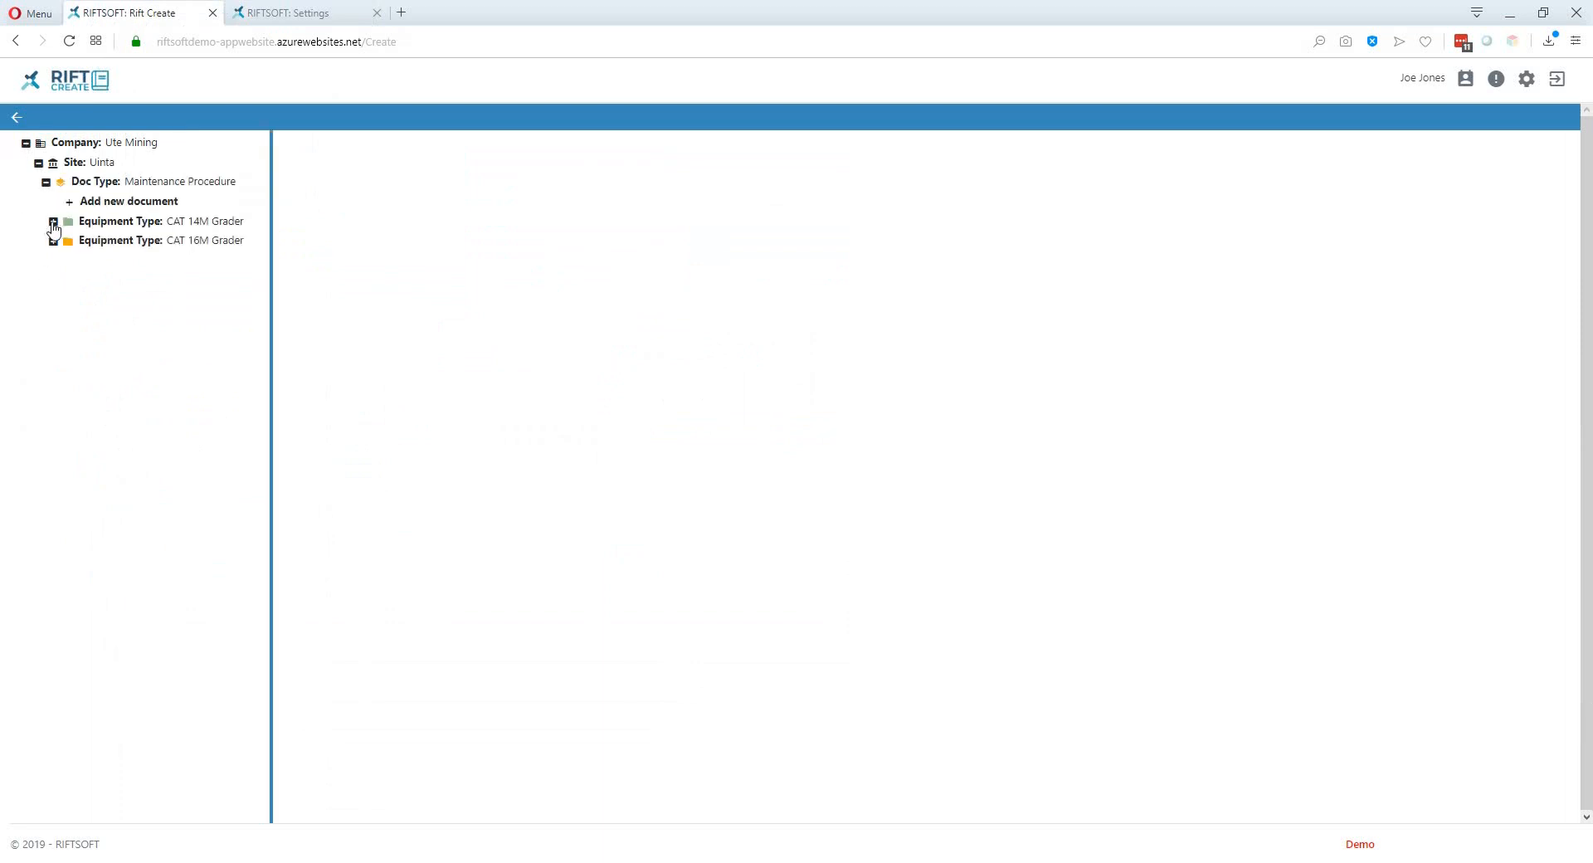
left_click(53, 222)
left_click(178, 265)
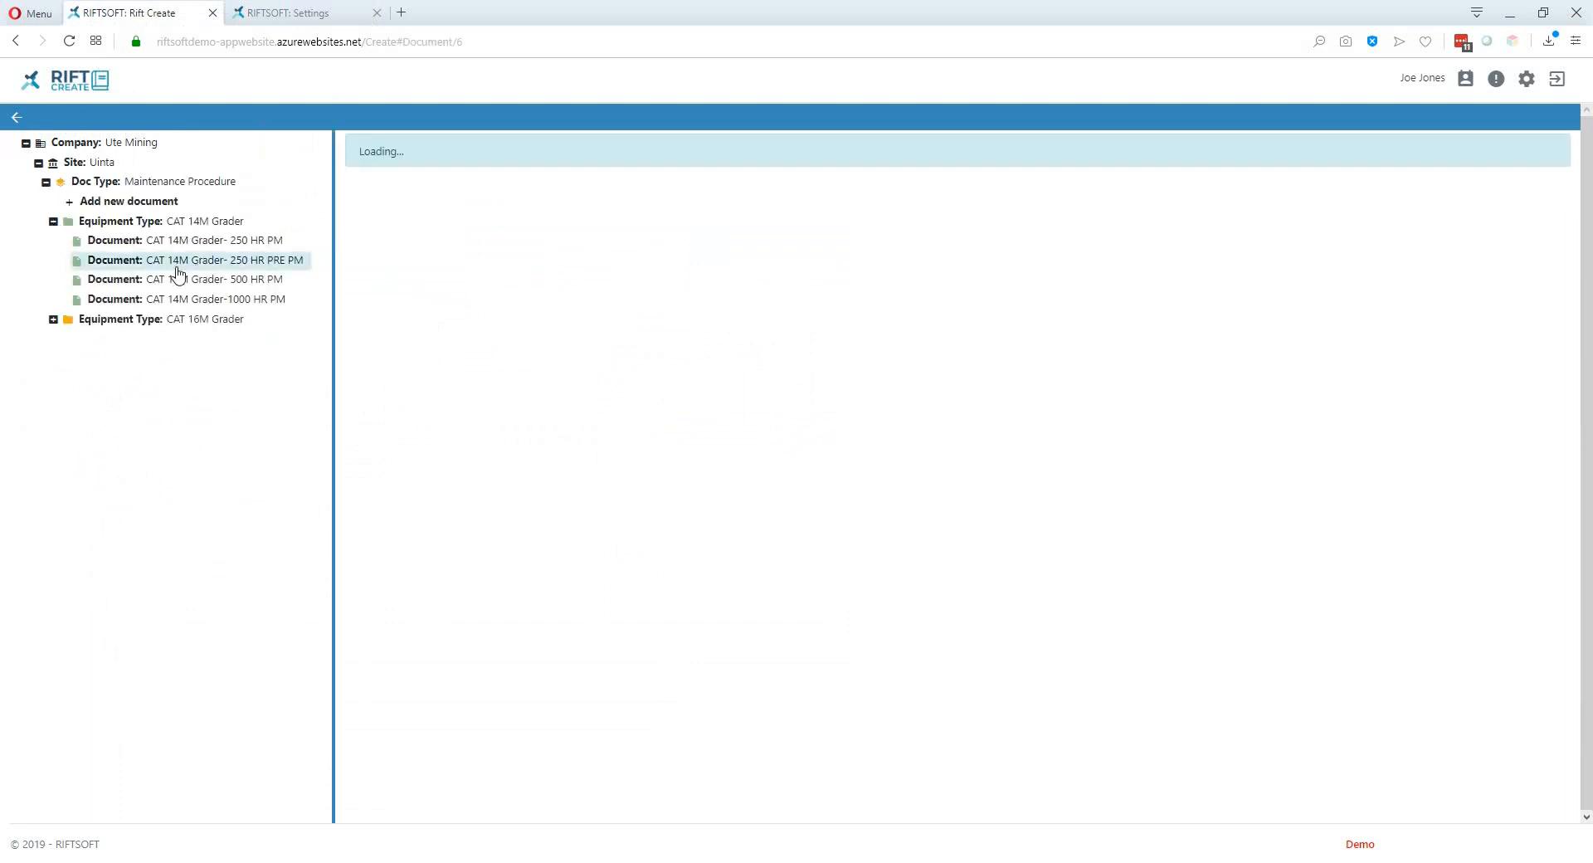
Step: Add three empty items to the document's Tools table
scroll(532, 455, "down", 5)
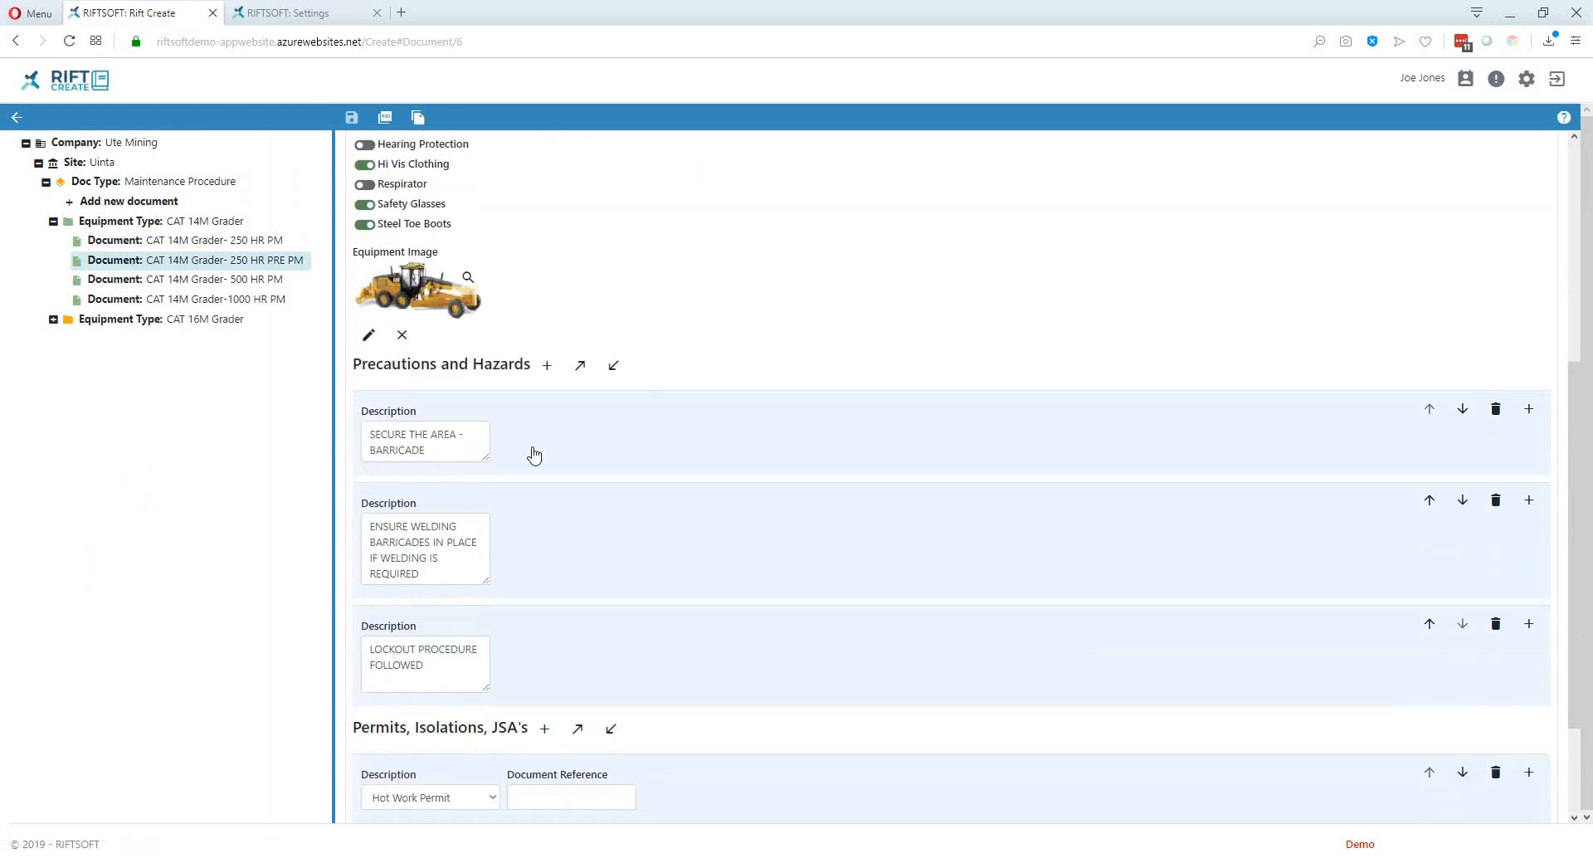
scroll(534, 455, "down", 2)
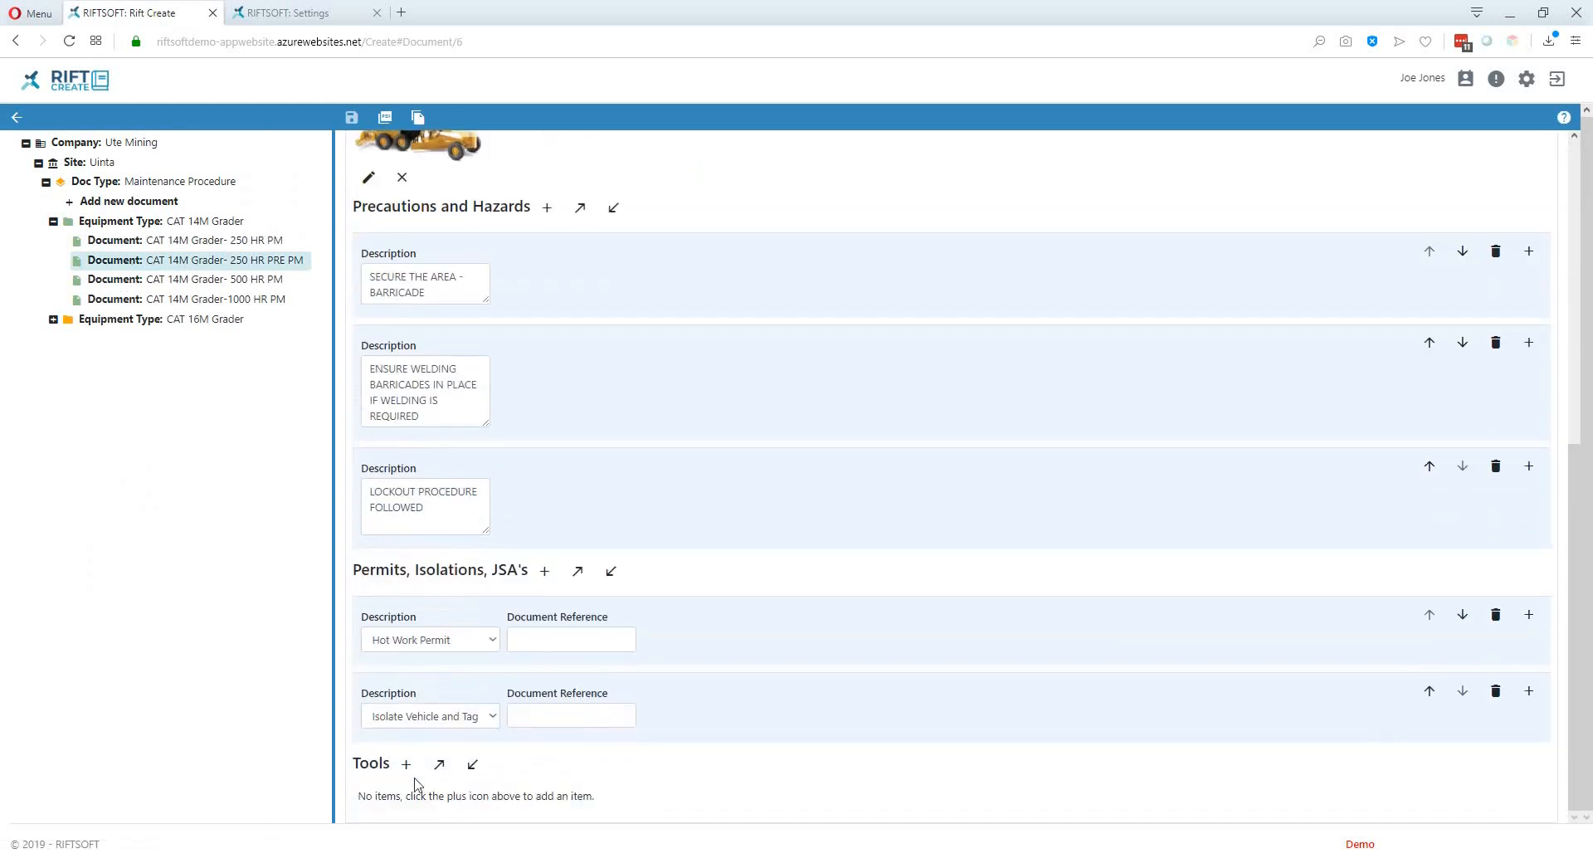
left_click(406, 763)
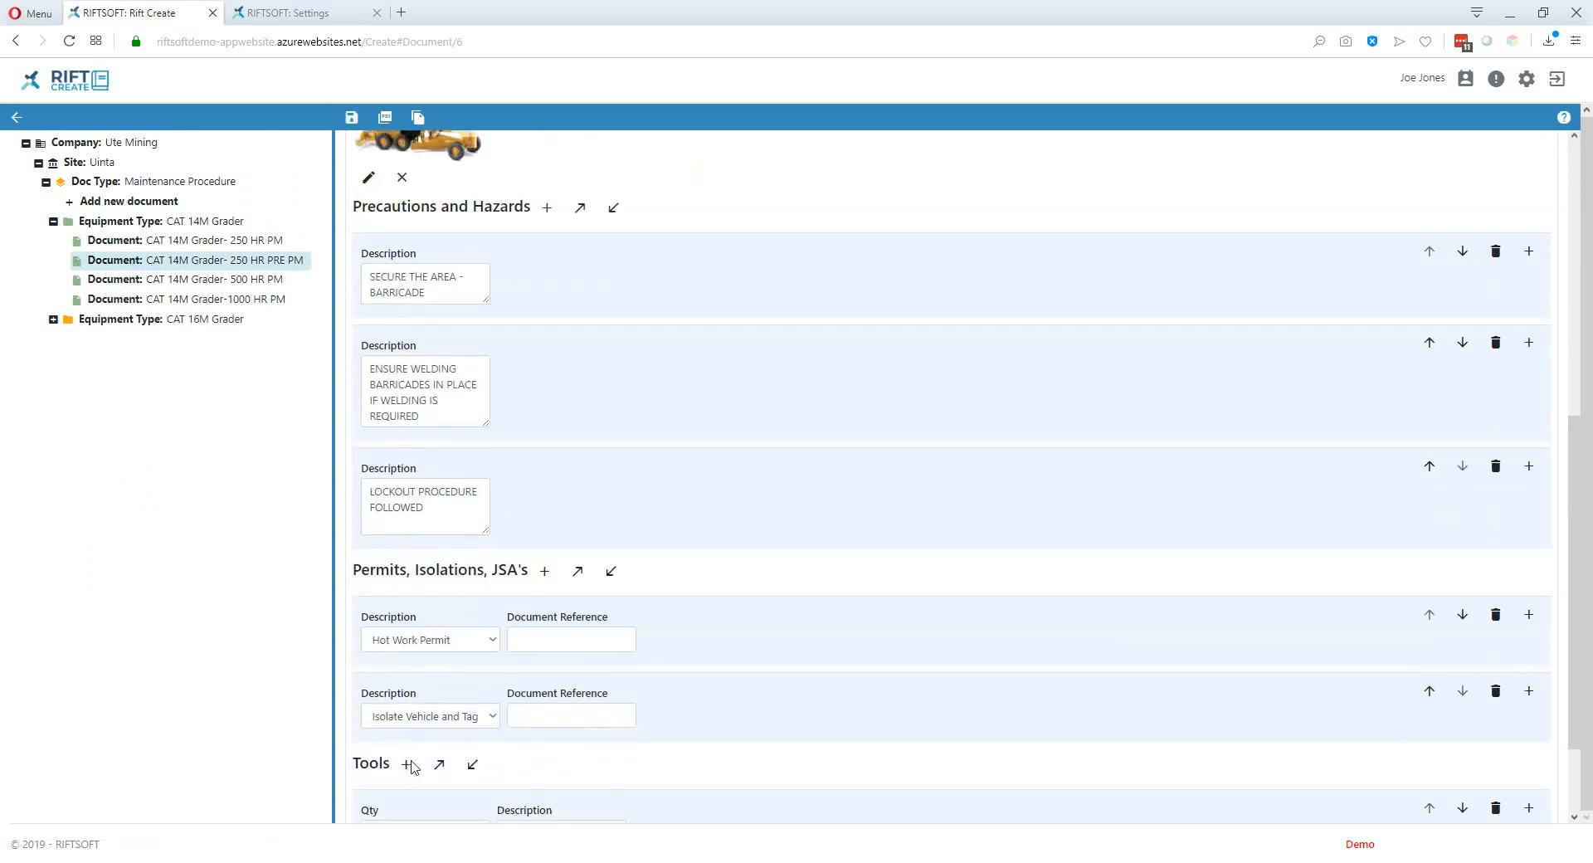
scroll(747, 558, "down", 2)
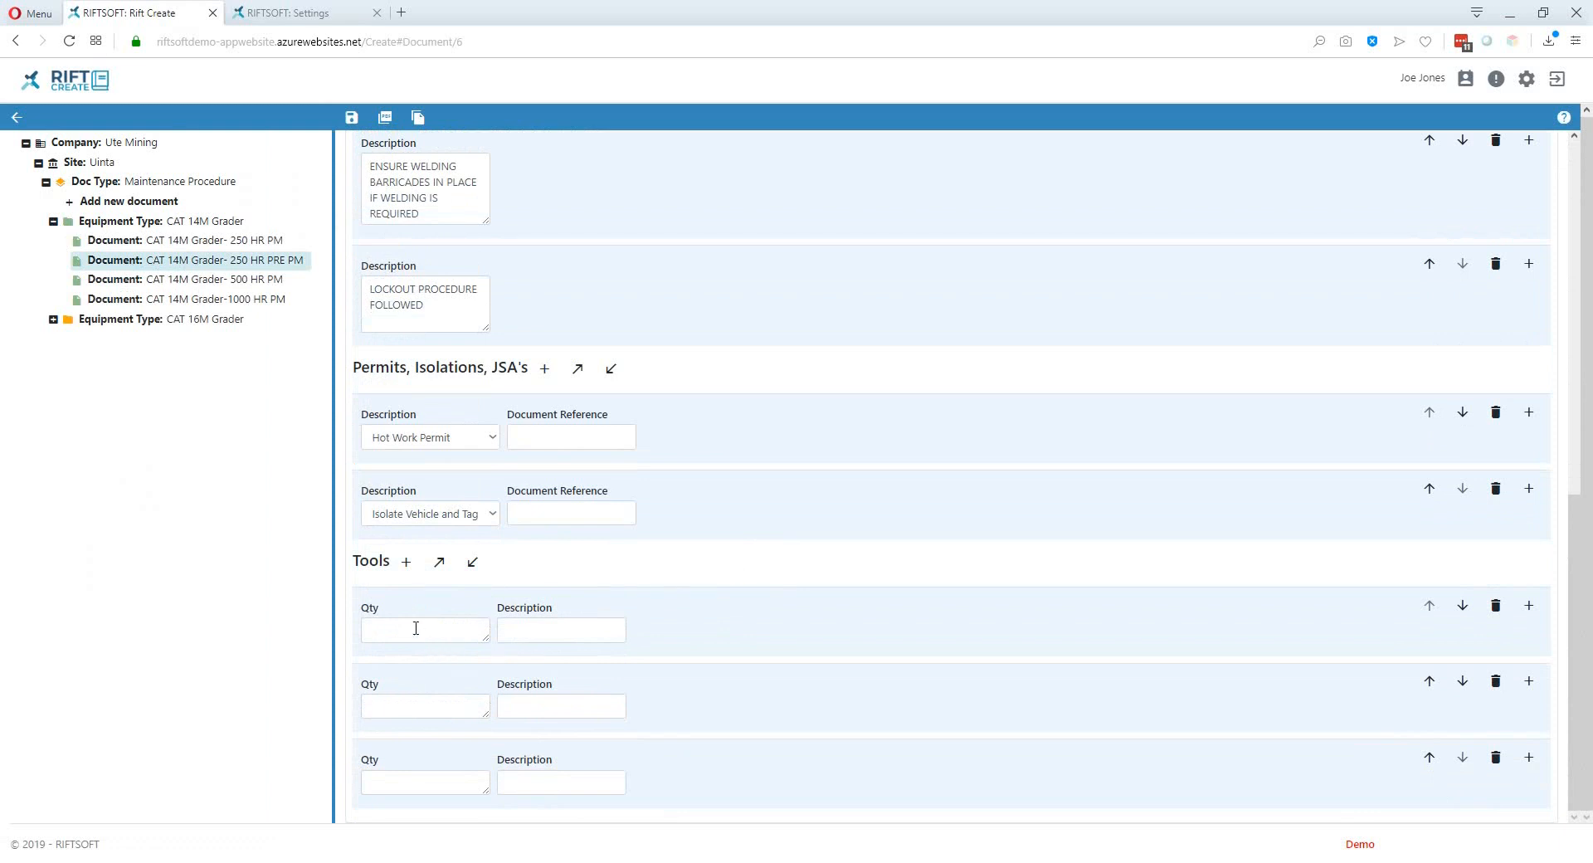
Step: Fill the three Tools items with 1 mechanics Tool Kit, 2 Slings and 1 Torque Wrench, and save the document
left_click(416, 628)
key("Tab")
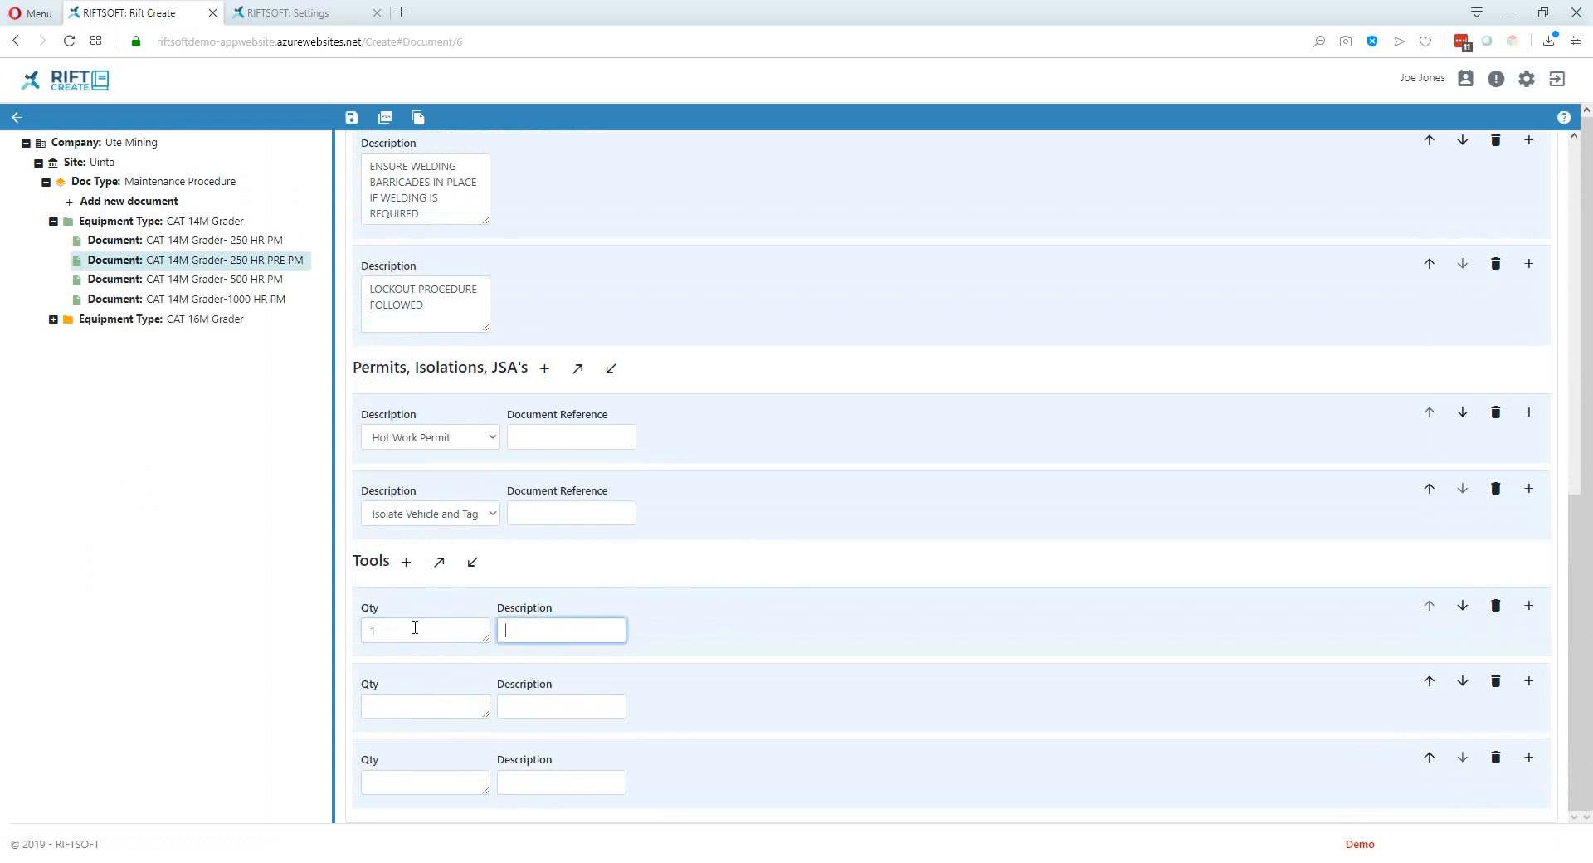
type("mechanics Tool Kit")
key("Tab")
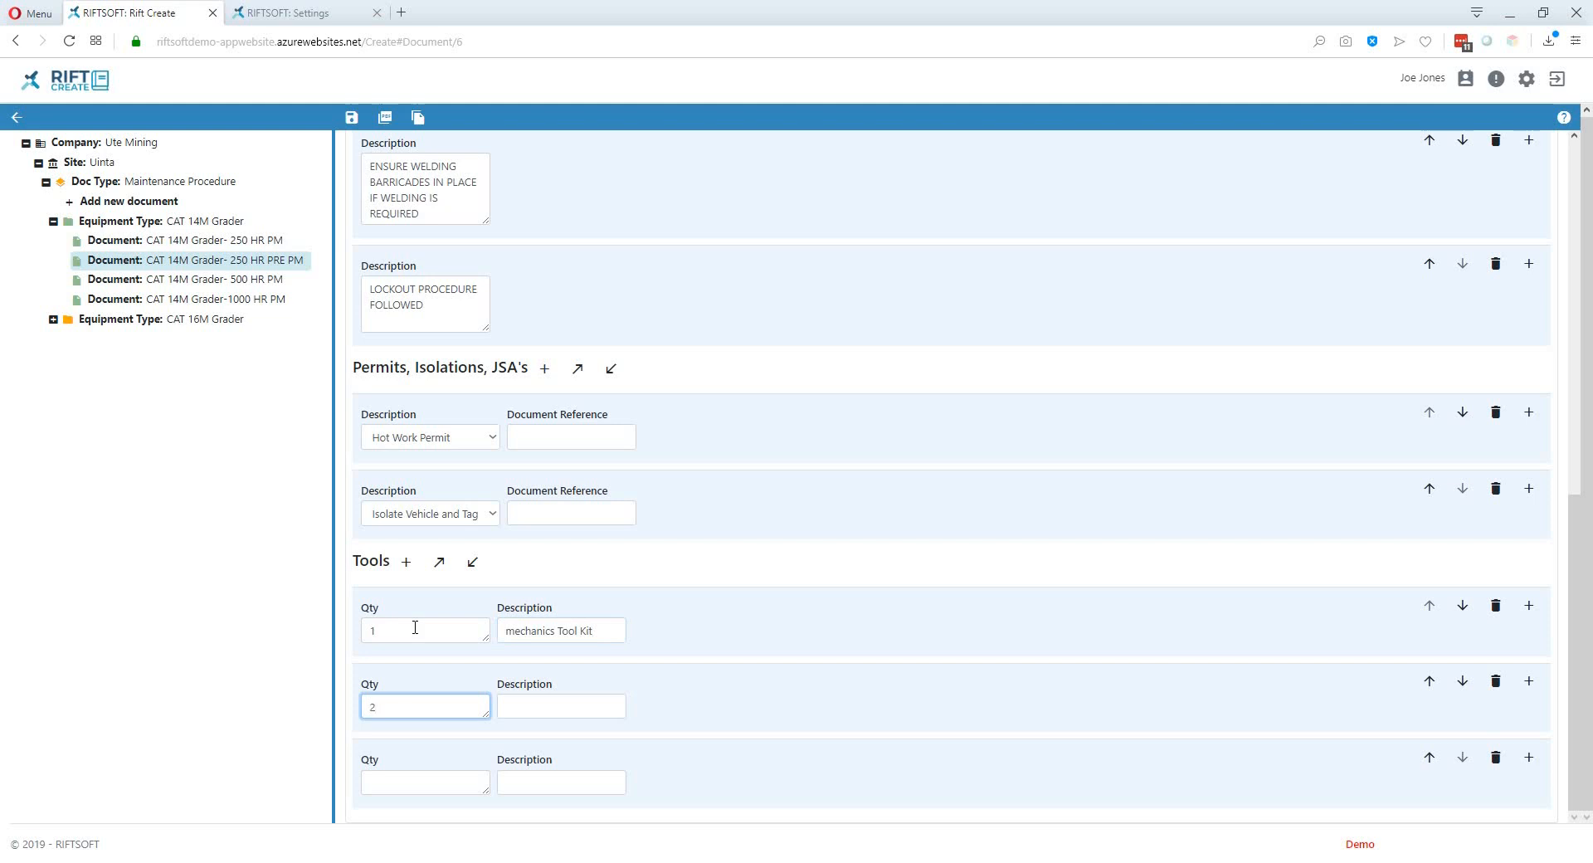
type("Slings")
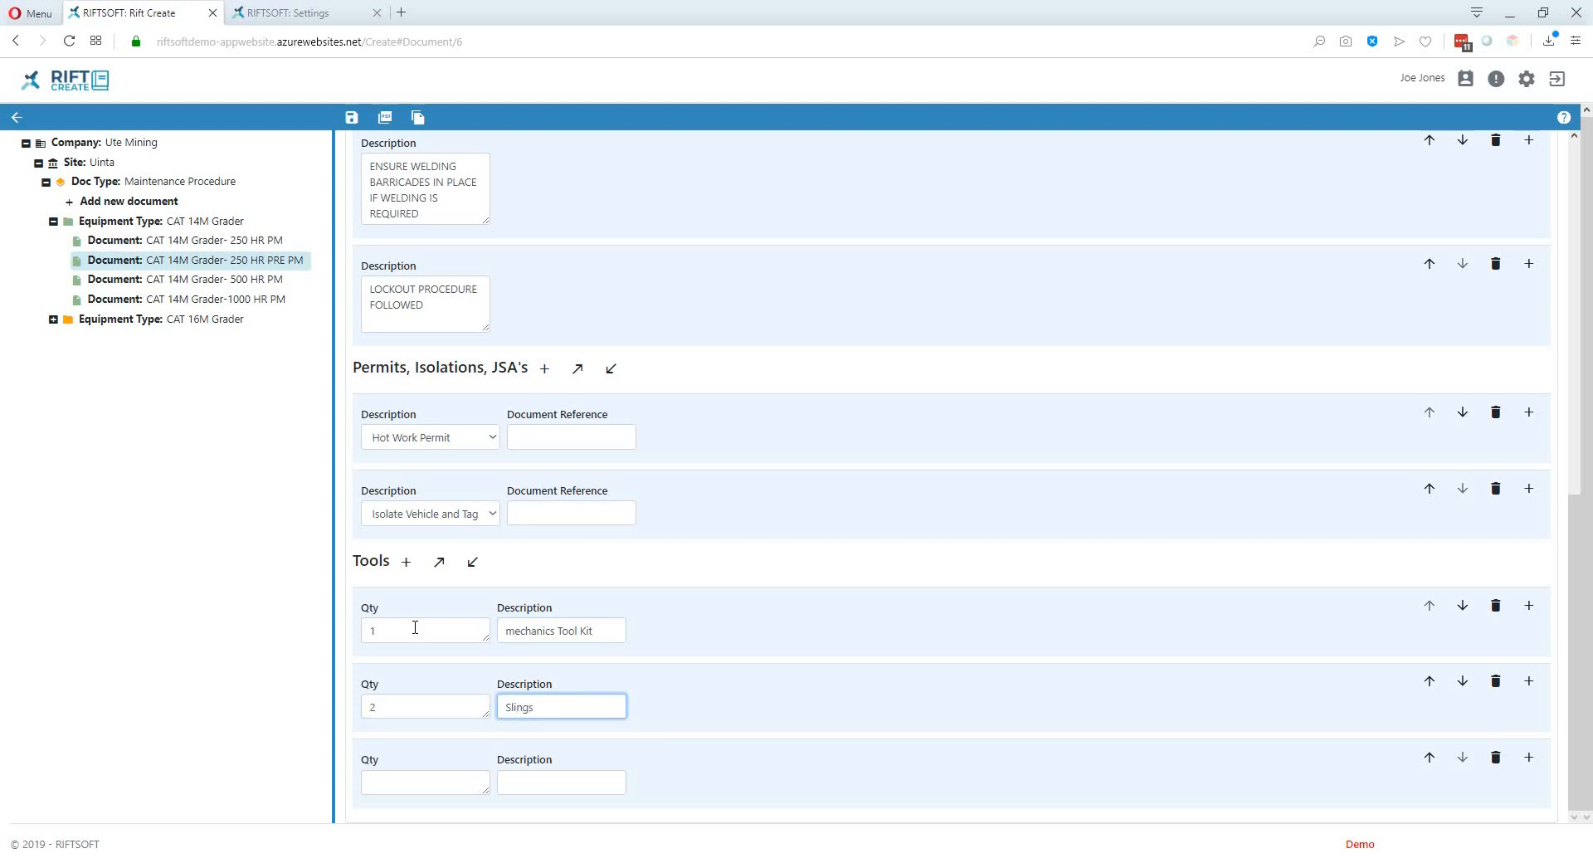
key("Tab")
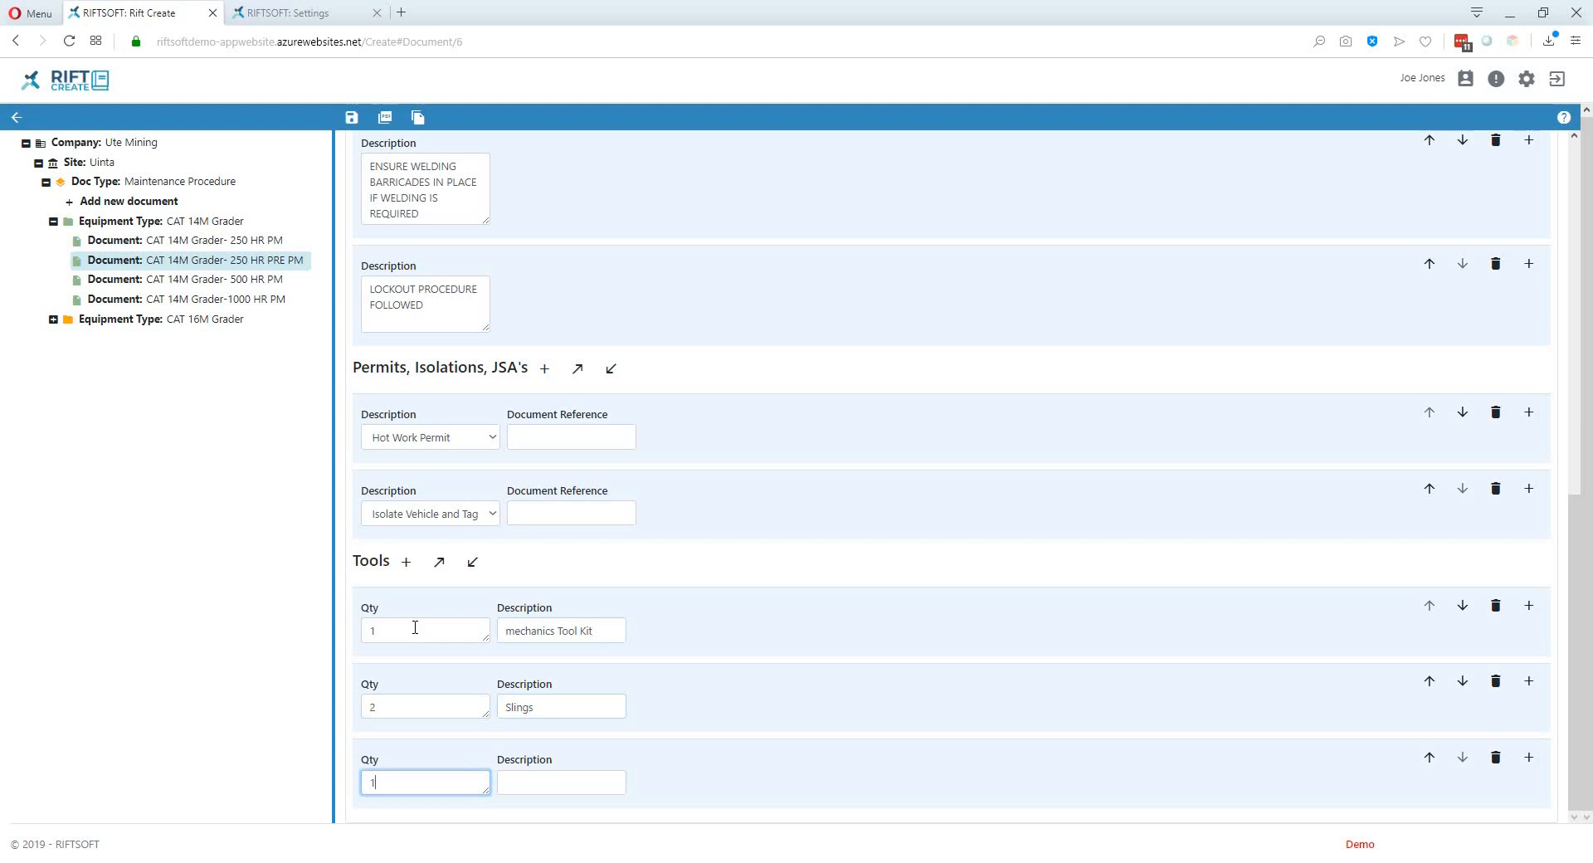
key("Tab")
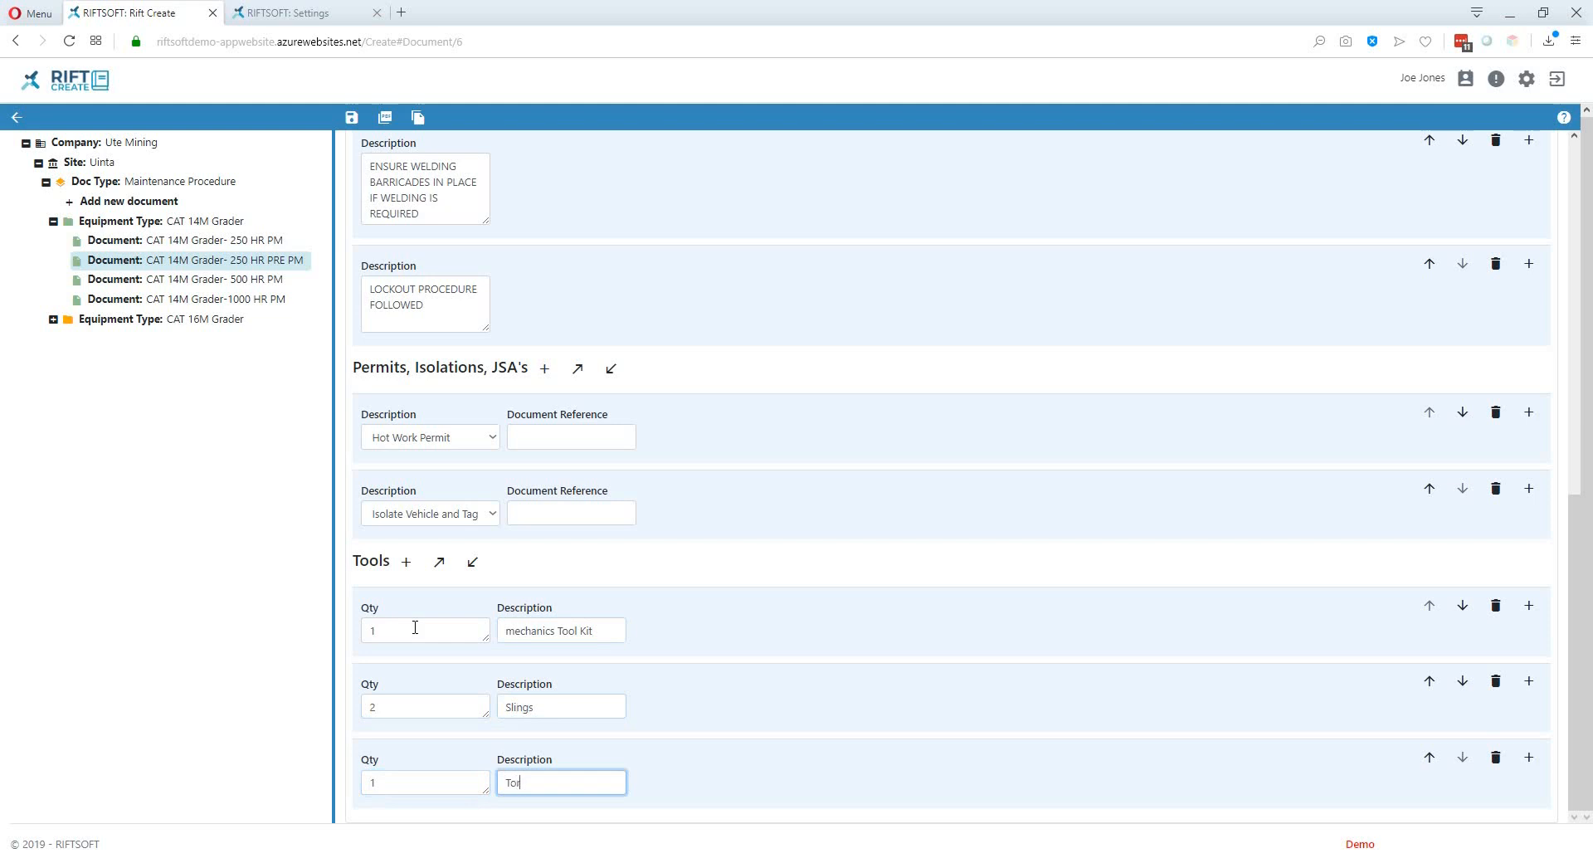
type("Torque Wrench")
scroll(506, 599, "up", 2)
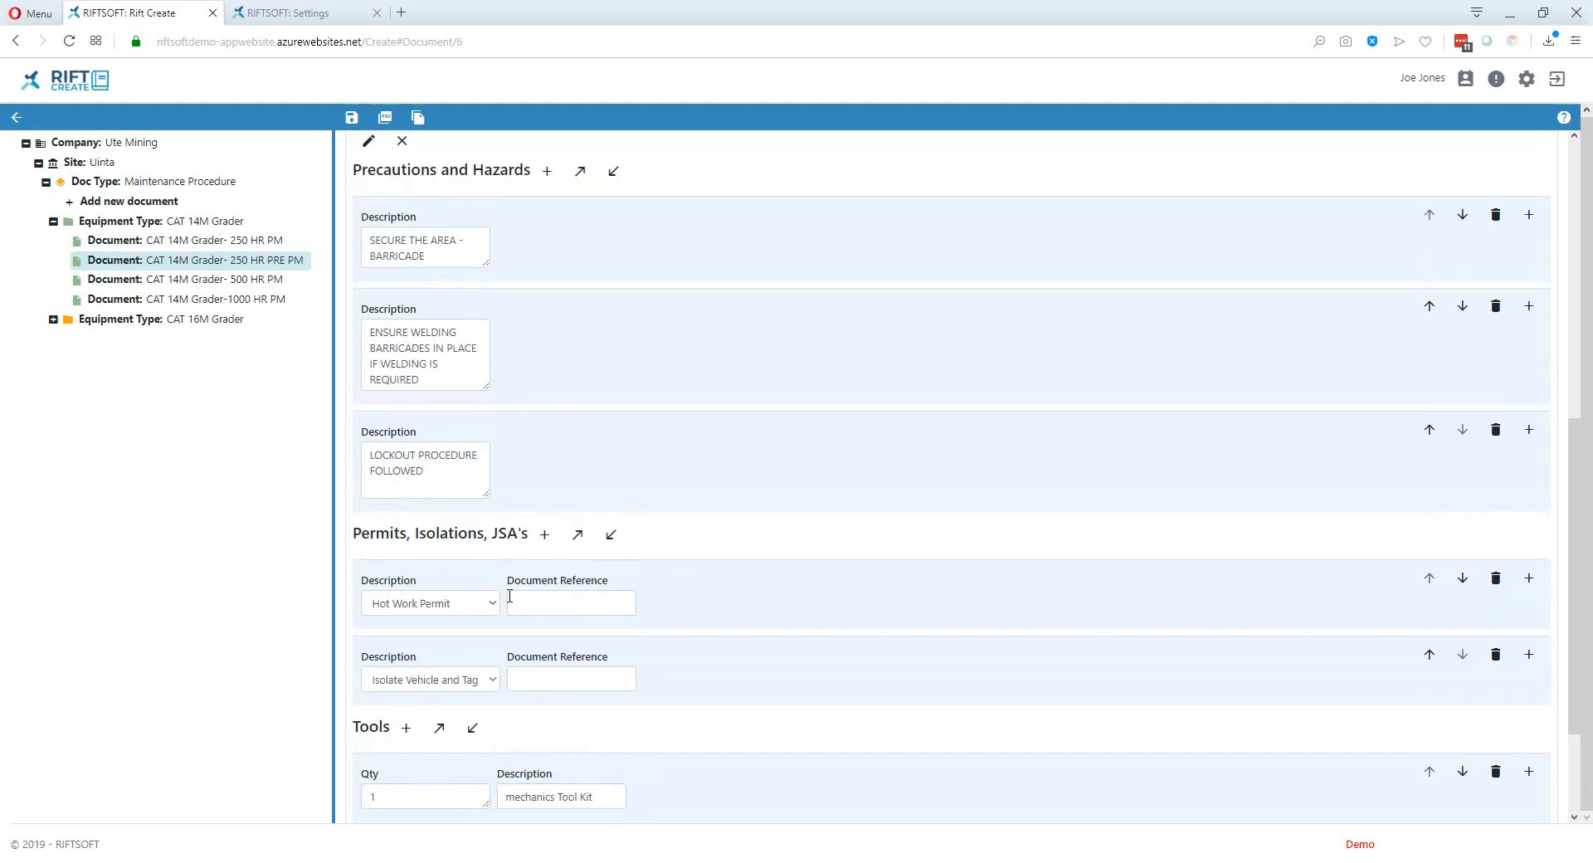
left_click(352, 118)
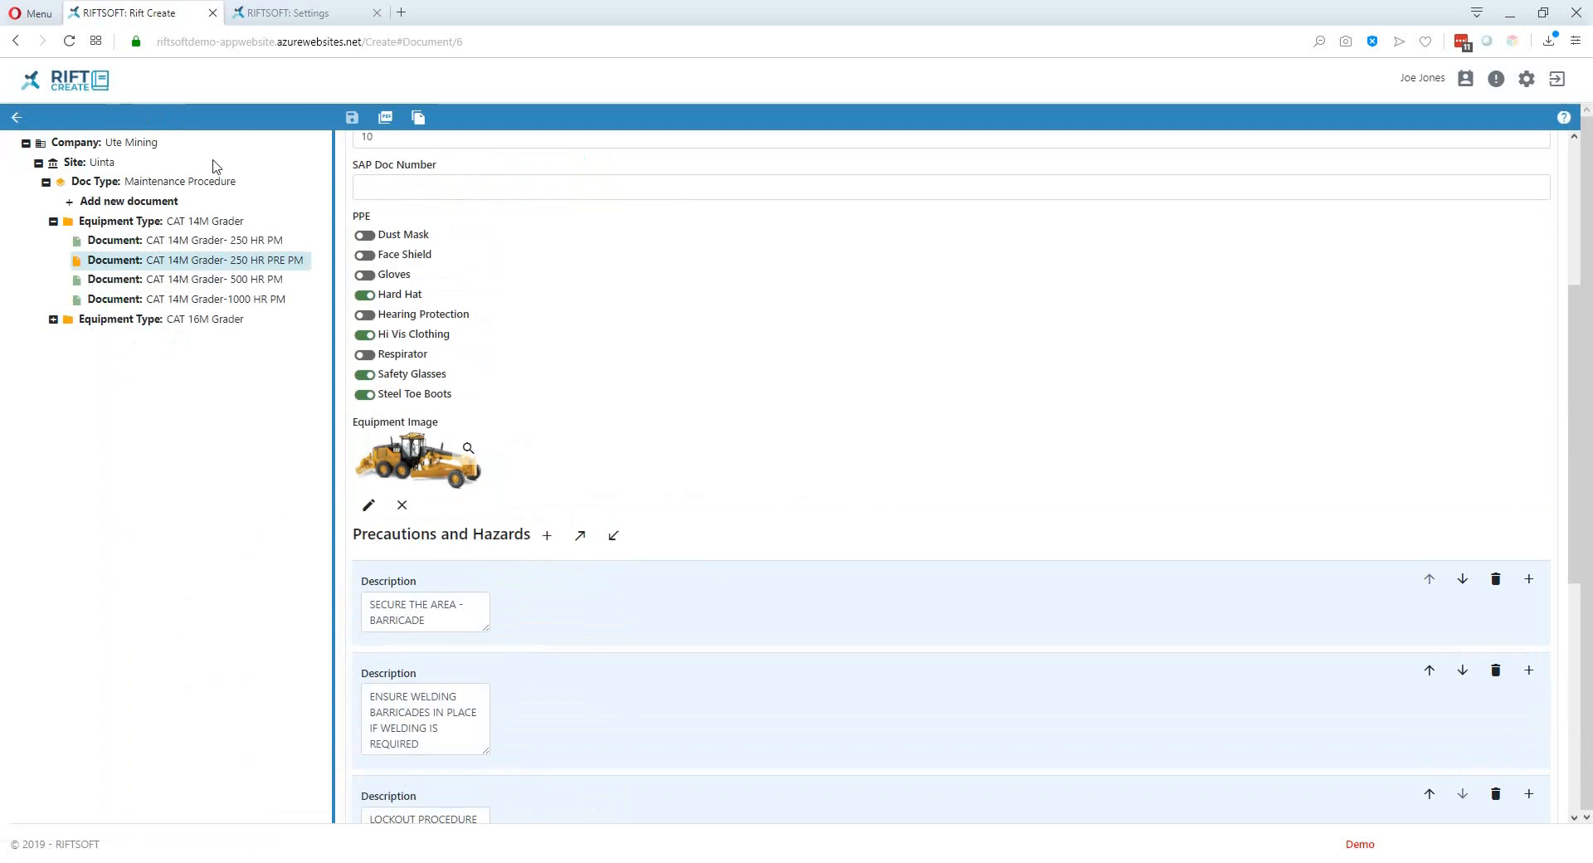
Step: Generate the document's PDF preview with the Maintenance Procedure template at template page size and examine the Tools table layout
left_click(385, 117)
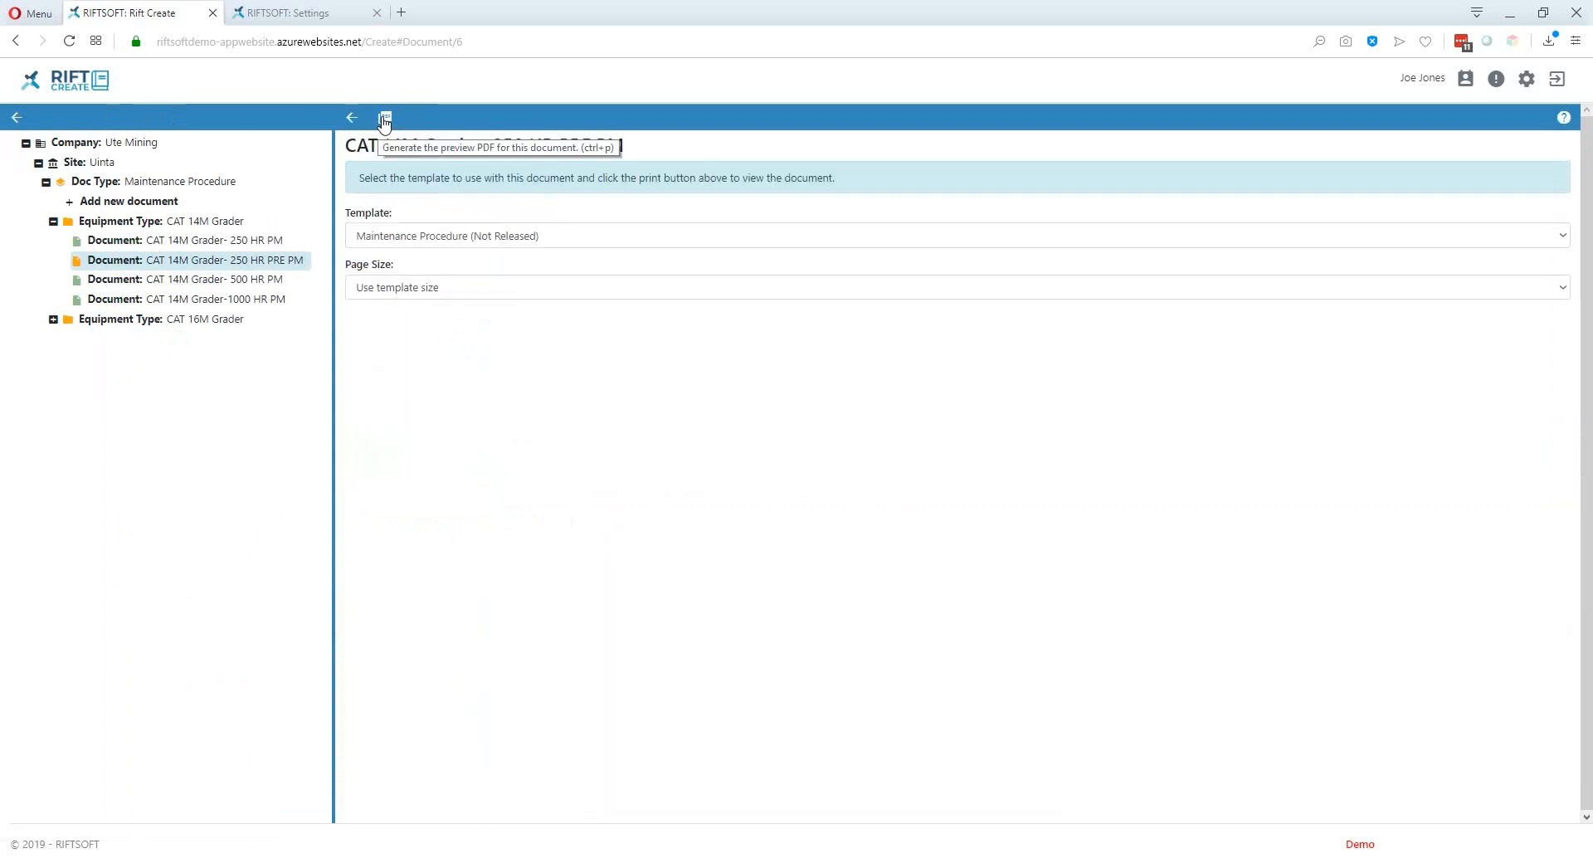
left_click(384, 119)
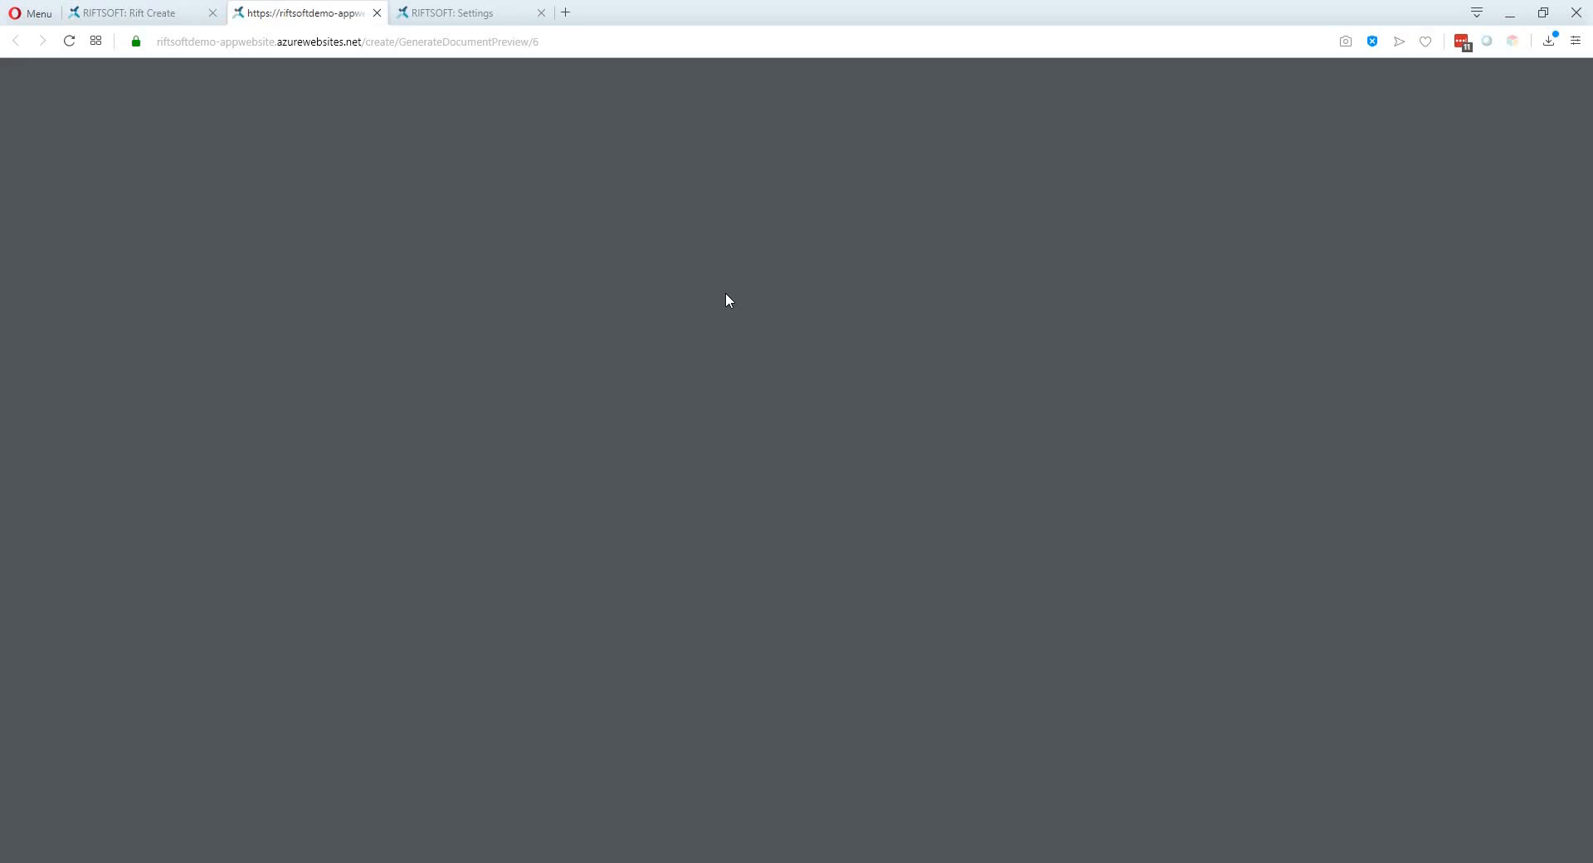
scroll(697, 444, "down", 1)
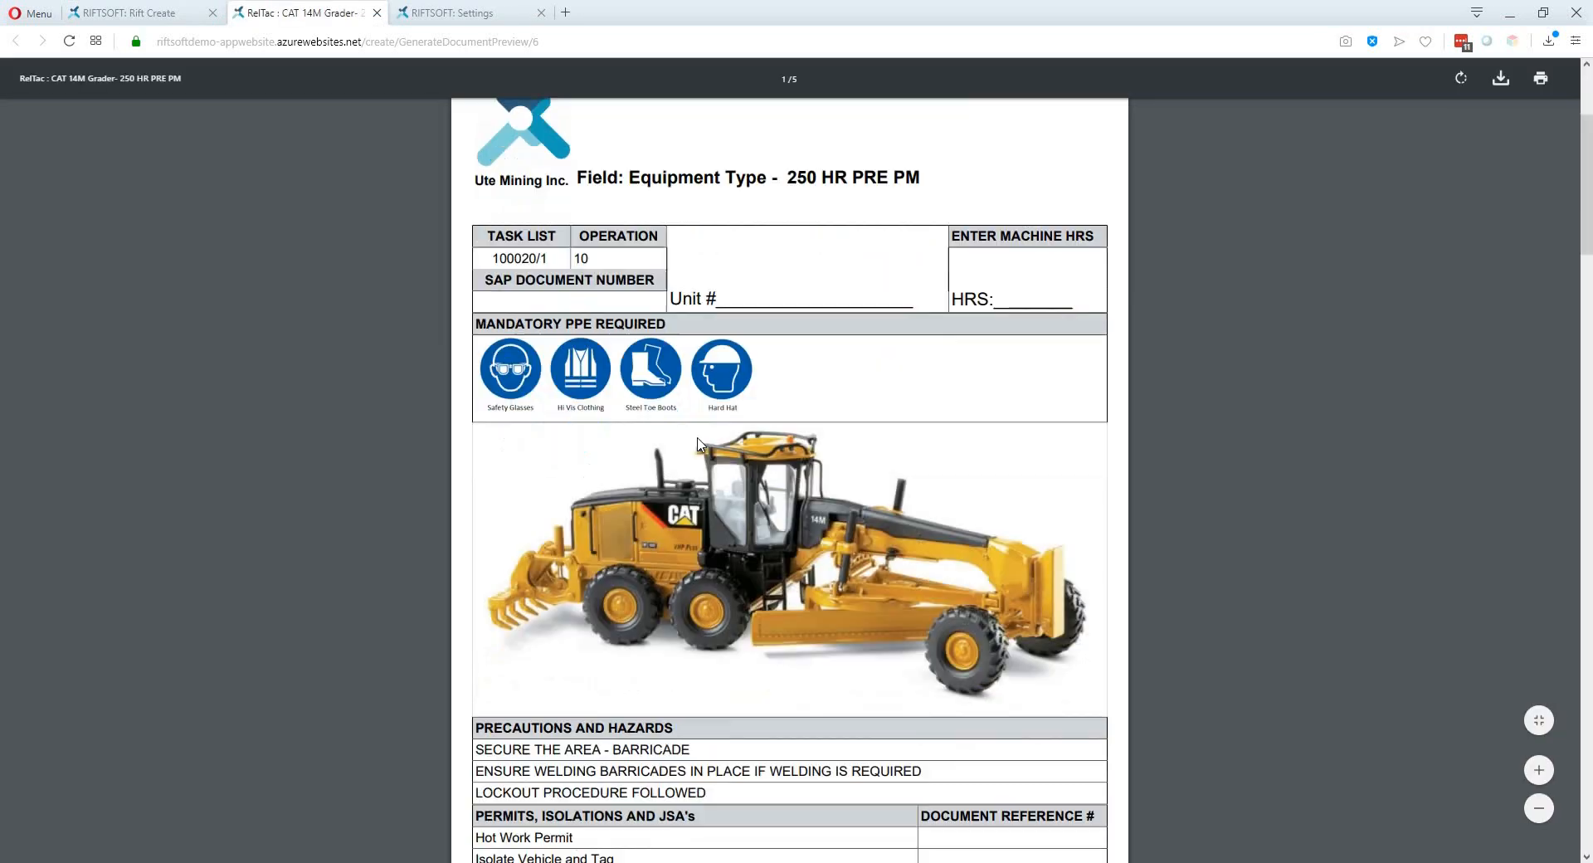
scroll(697, 444, "down", 5)
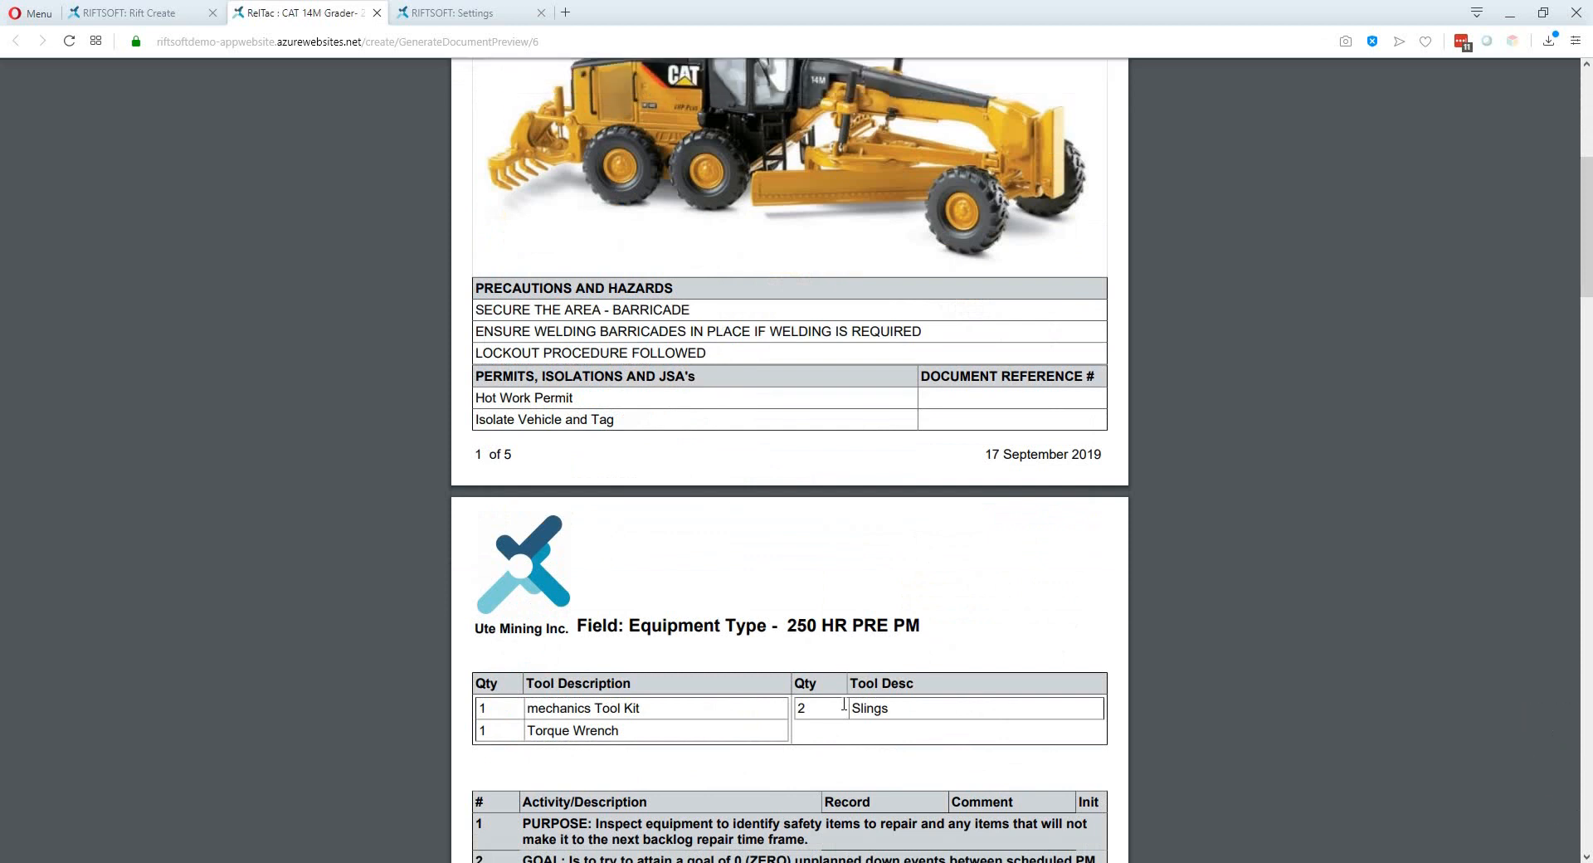
Step: Switch to Settings, add an active Image step field labelled Picture to the Maintenance Procedure doc type, and save
left_click(139, 15)
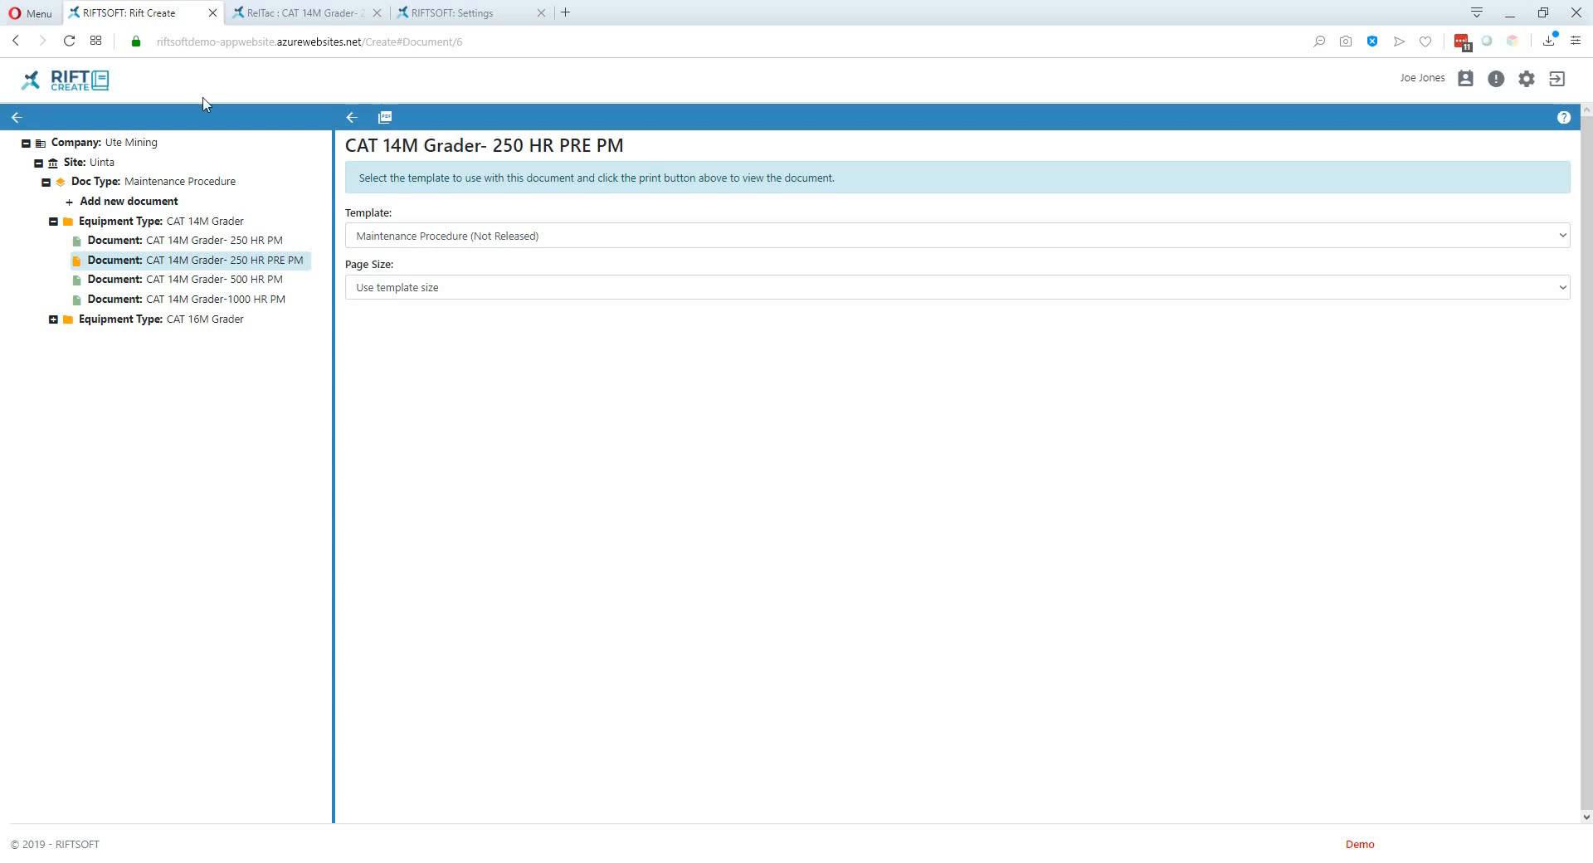
left_click(436, 12)
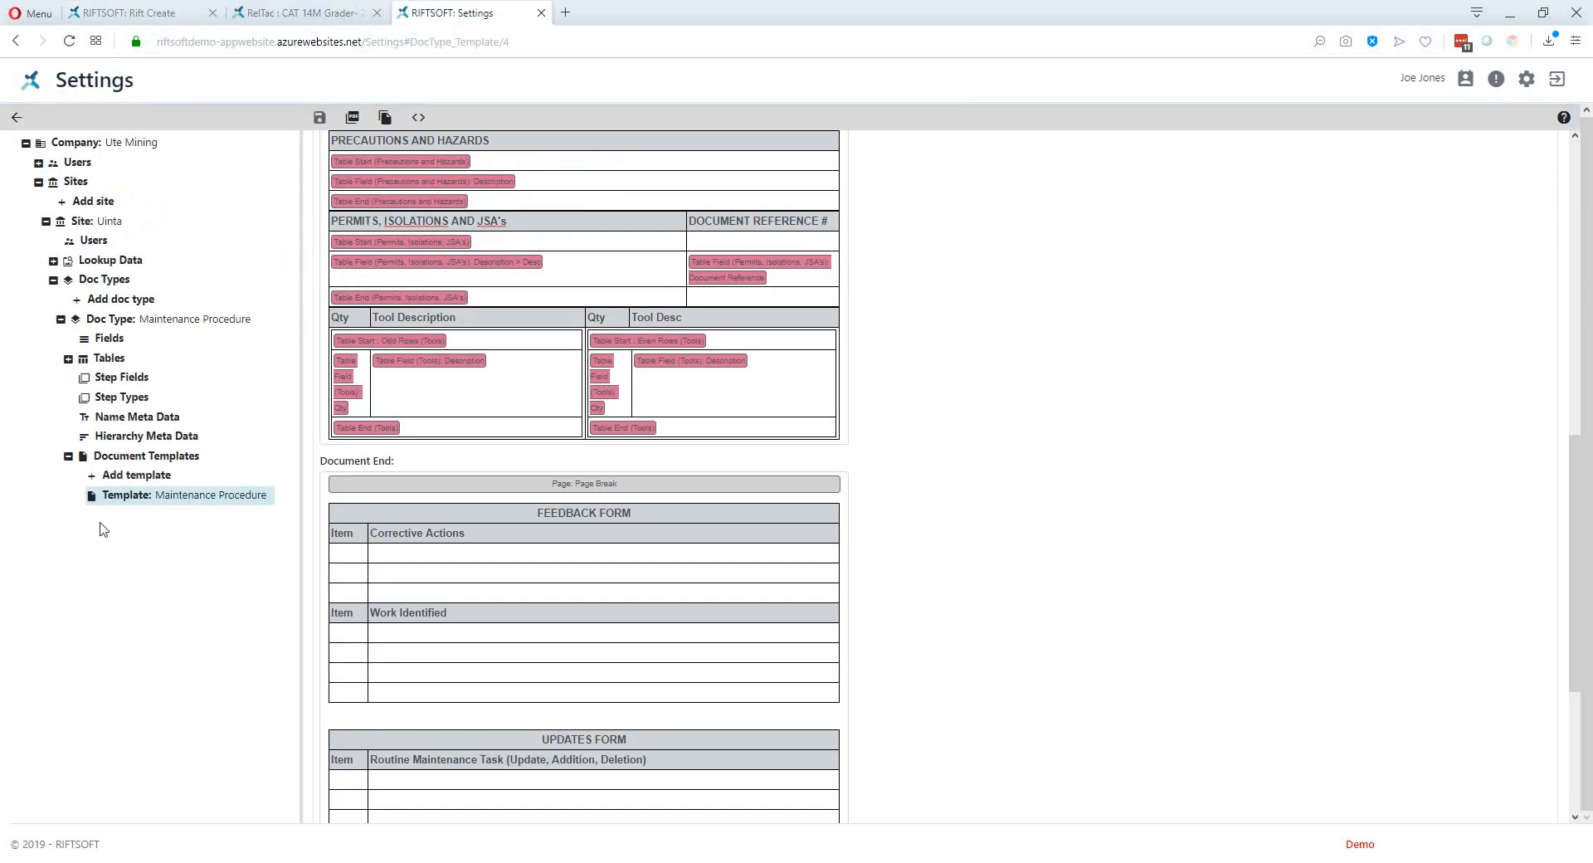
left_click(109, 382)
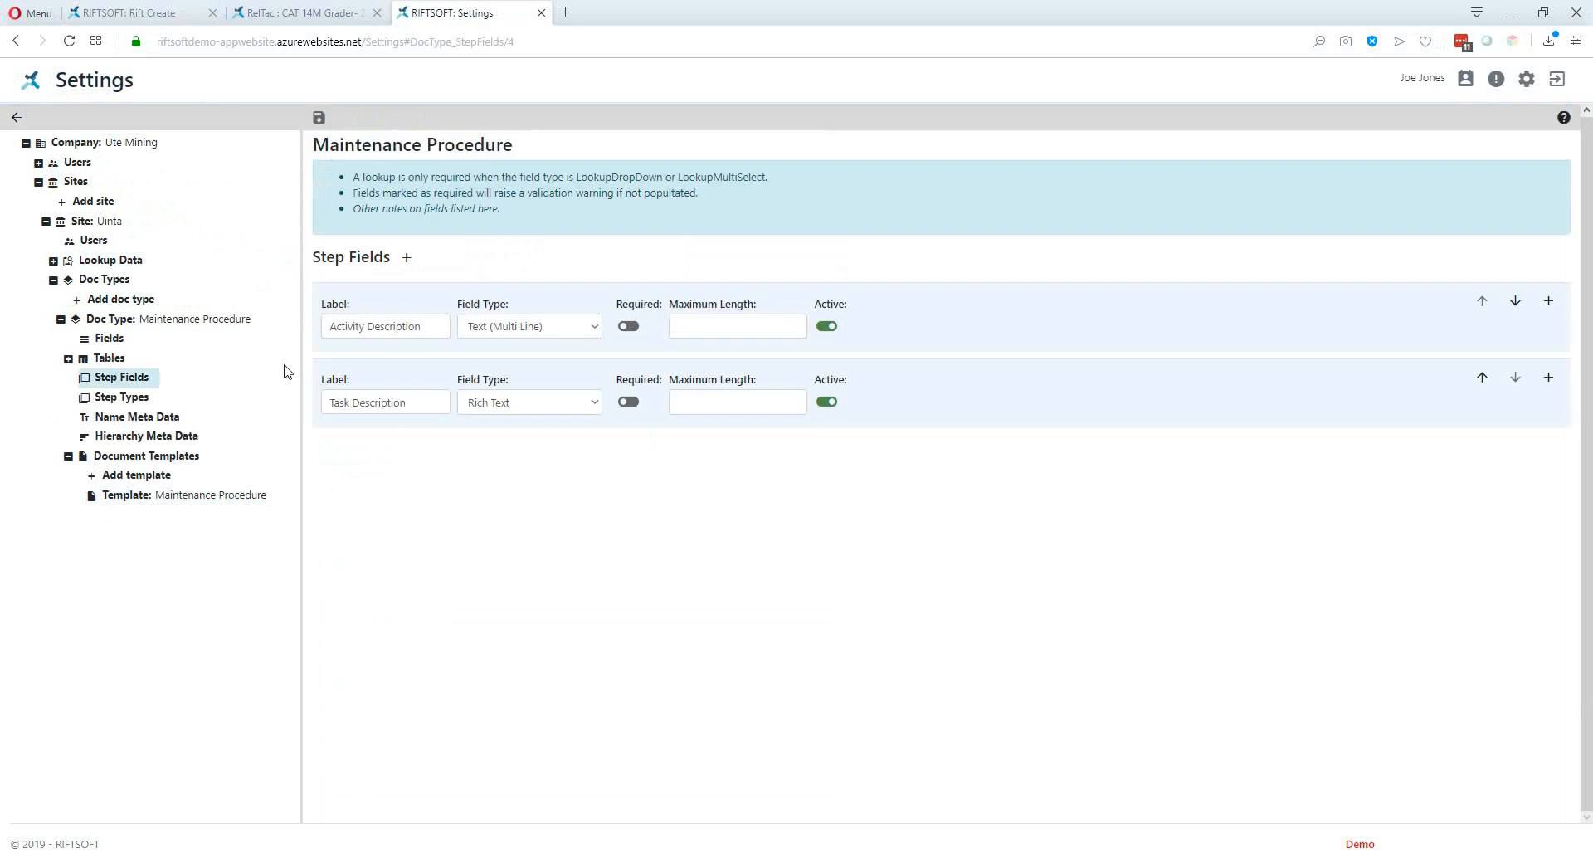
left_click(407, 258)
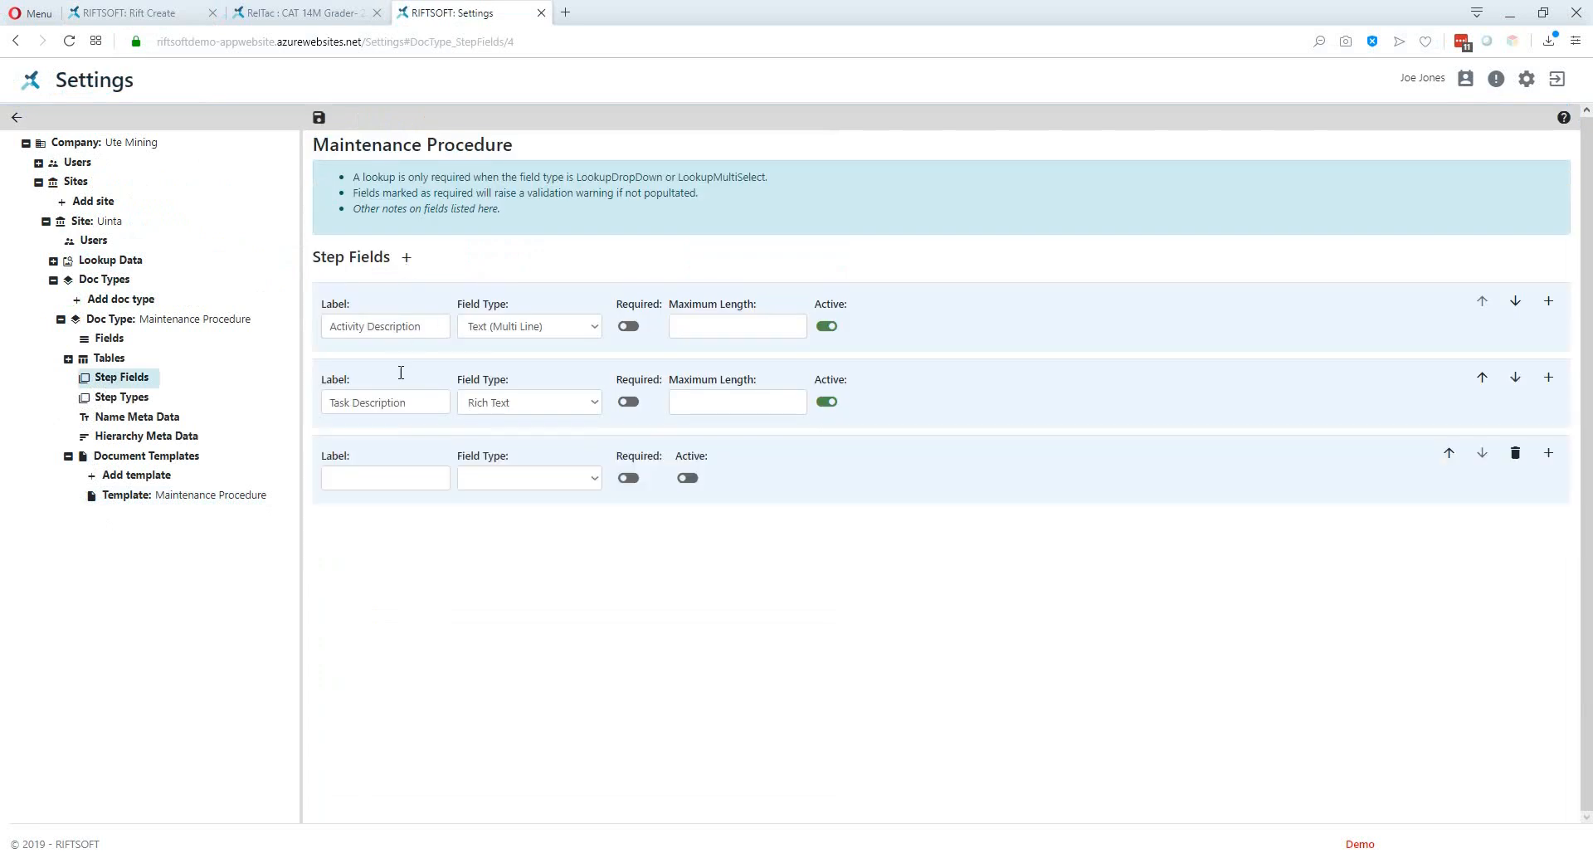
left_click(429, 473)
key("Tab")
left_click(595, 478)
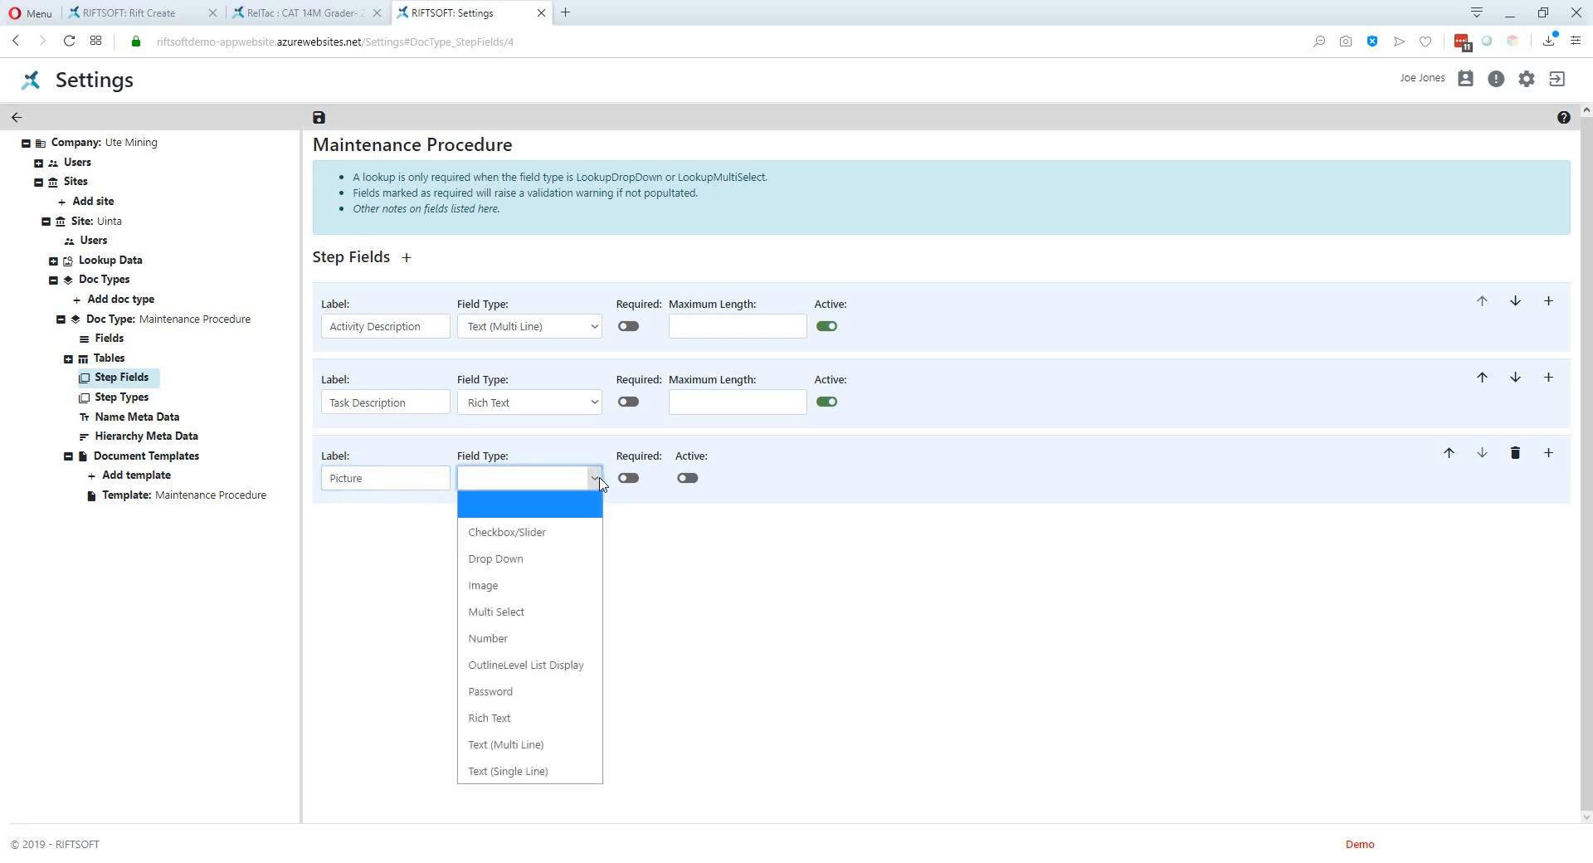
left_click(518, 586)
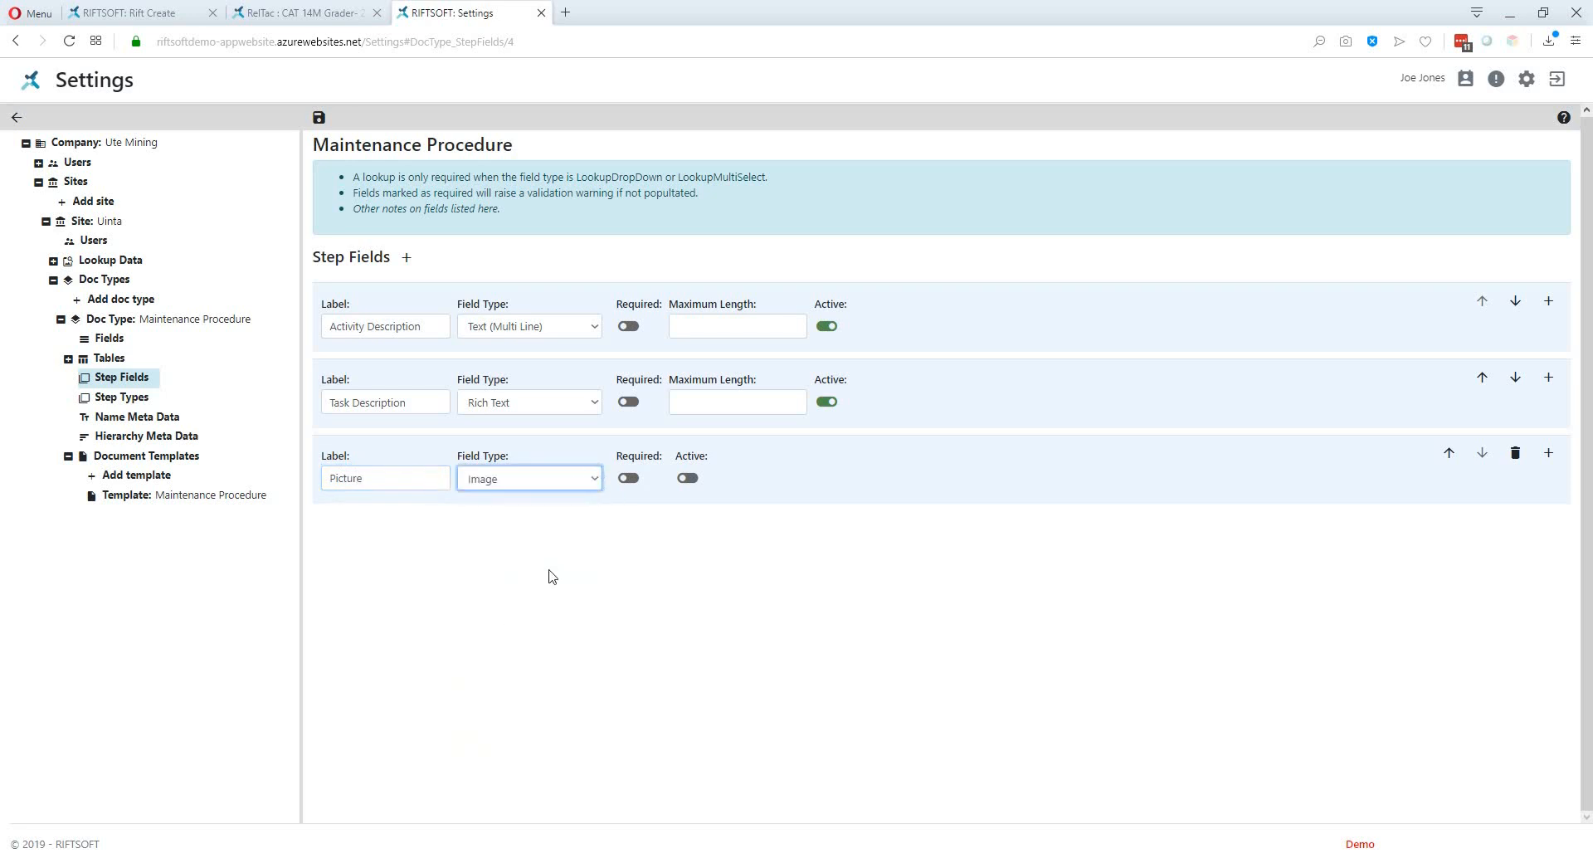
left_click(688, 478)
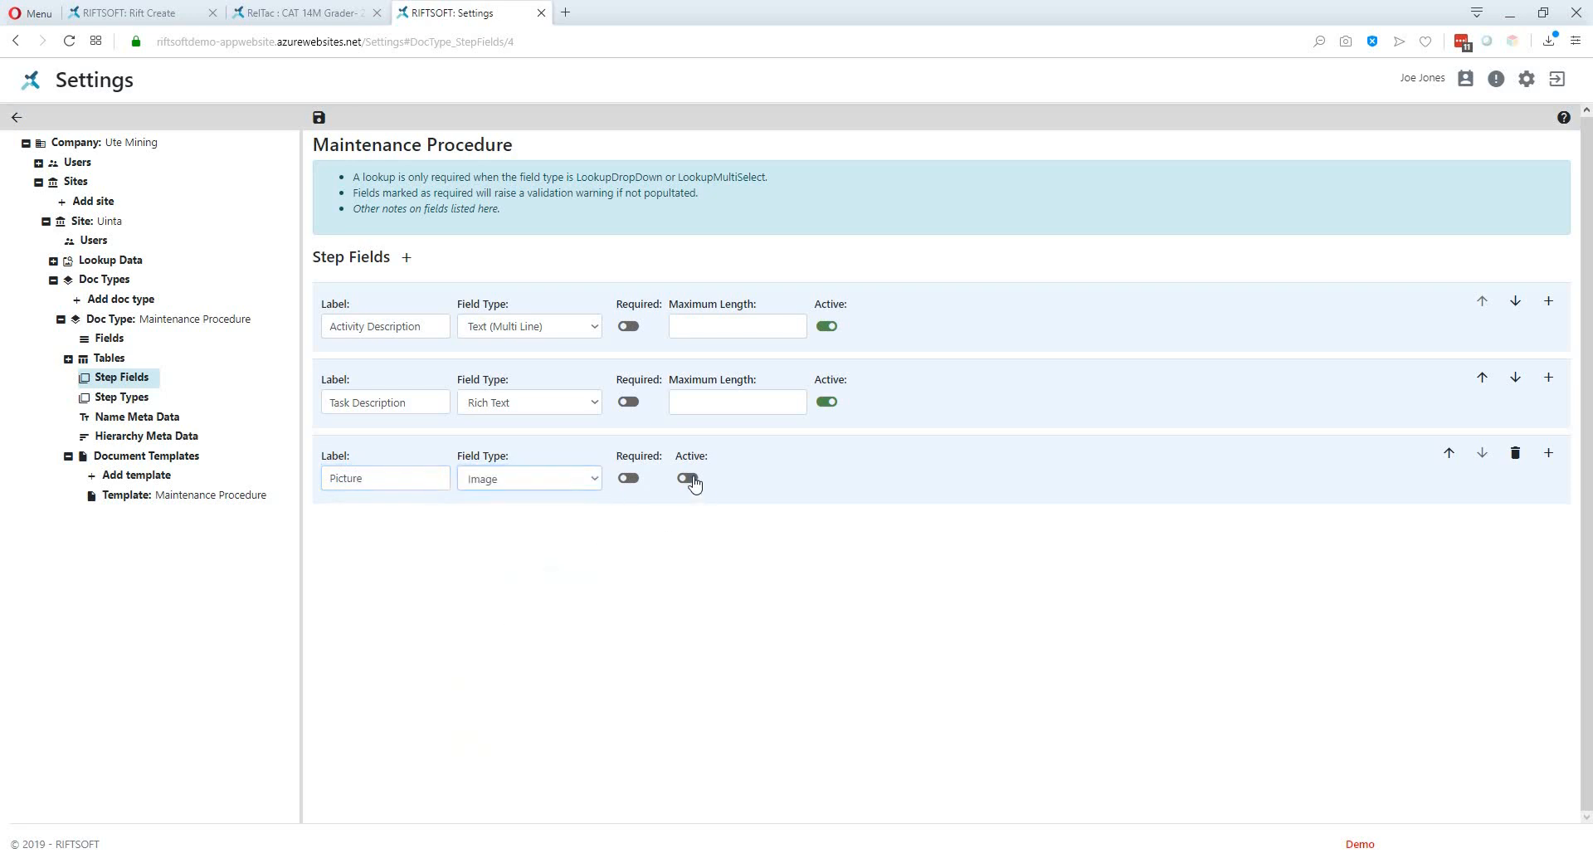
left_click(319, 118)
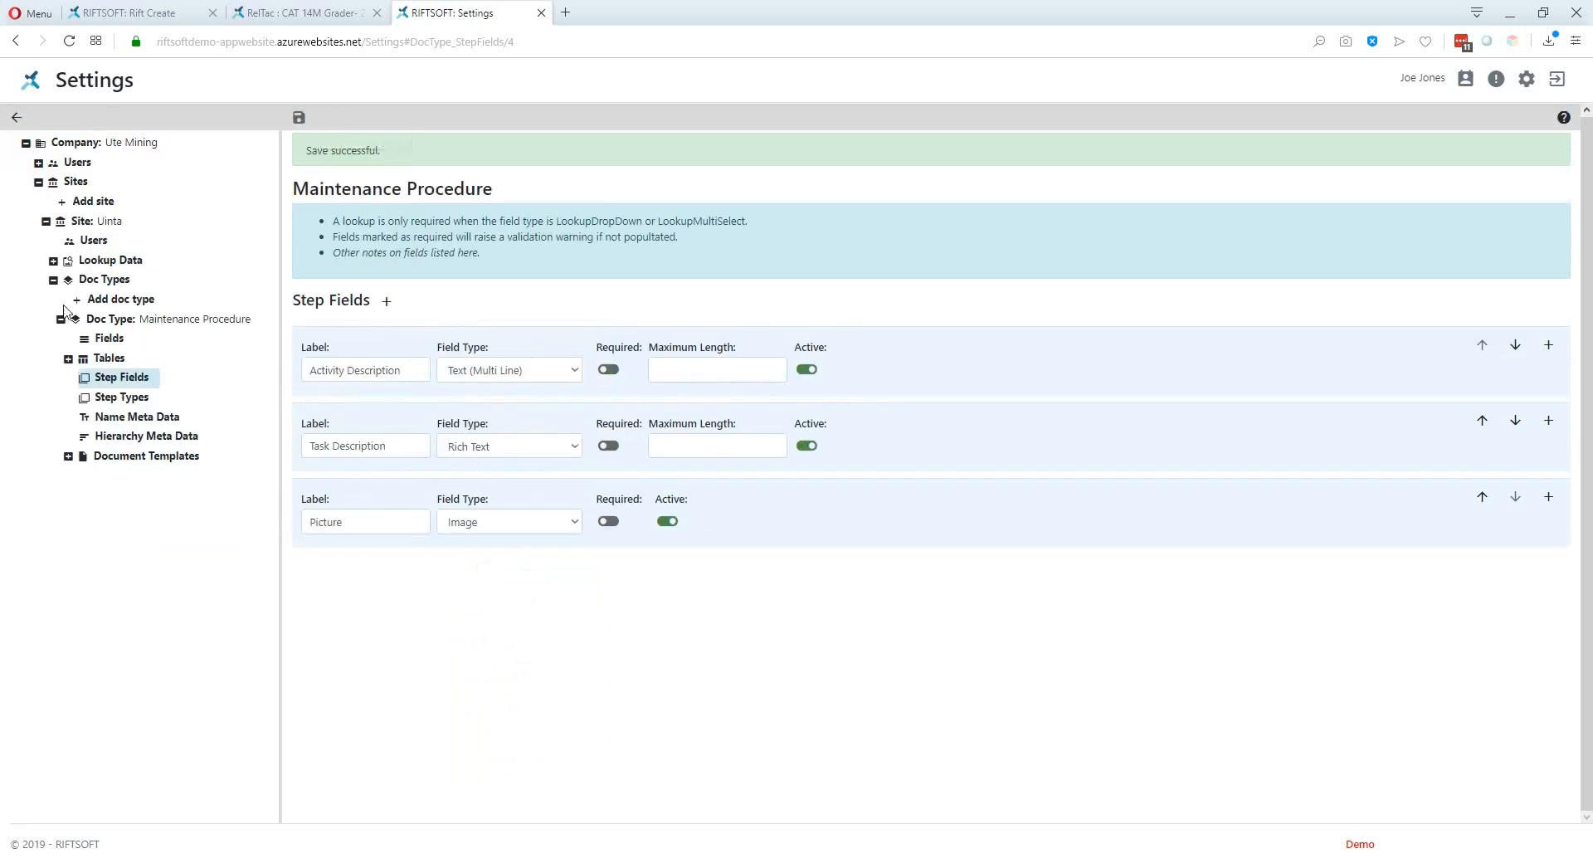
Step: Add a step type labelled Picture Step to the Maintenance Procedure doc type
left_click(117, 401)
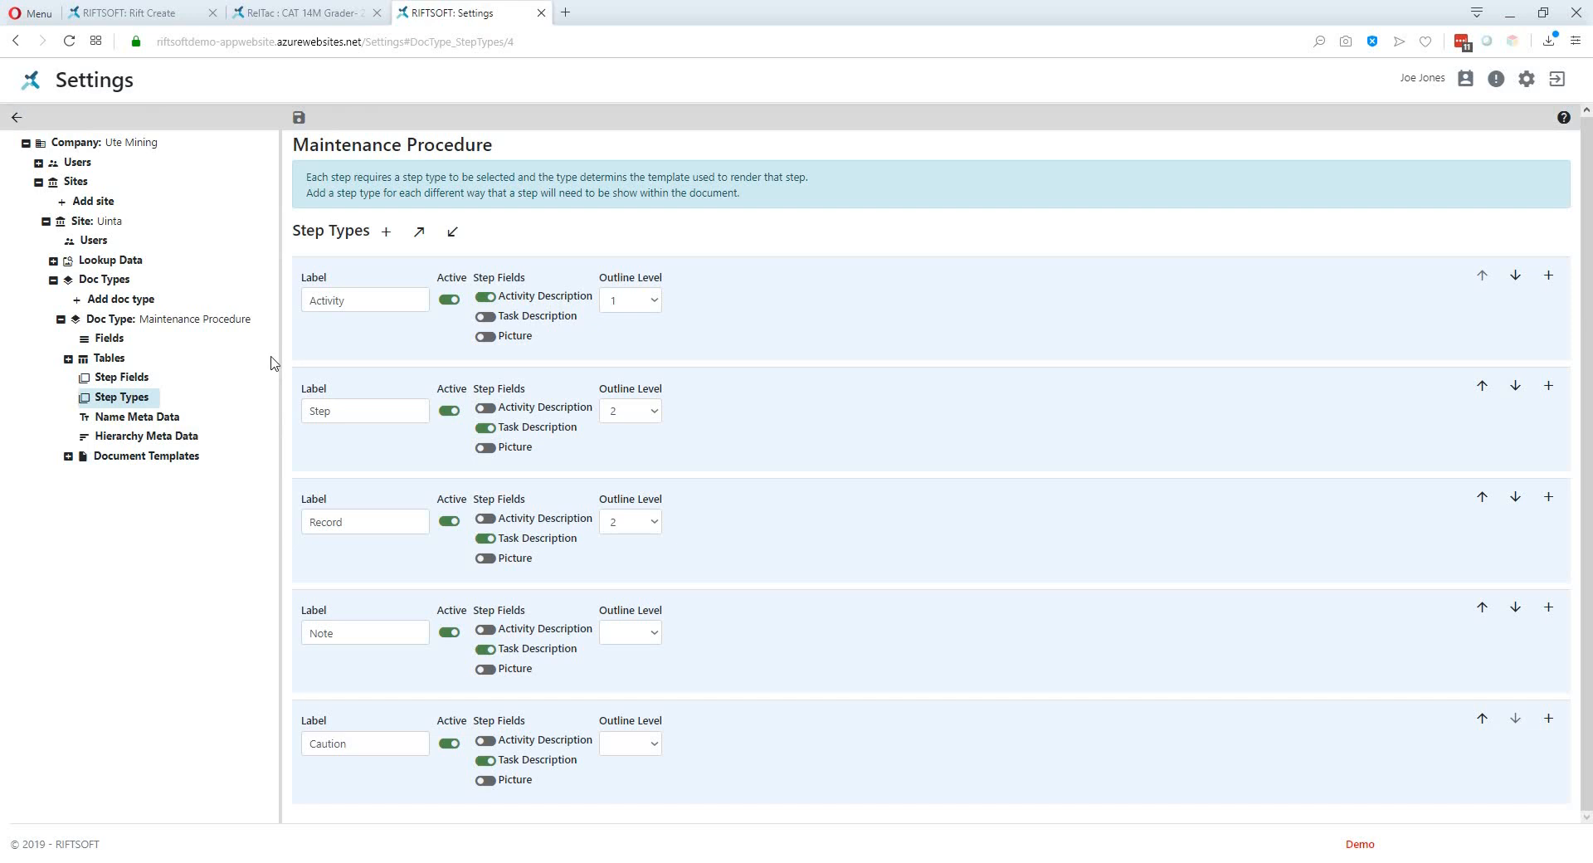
left_click(386, 232)
scroll(463, 777, "down", 1)
scroll(463, 776, "down", 1)
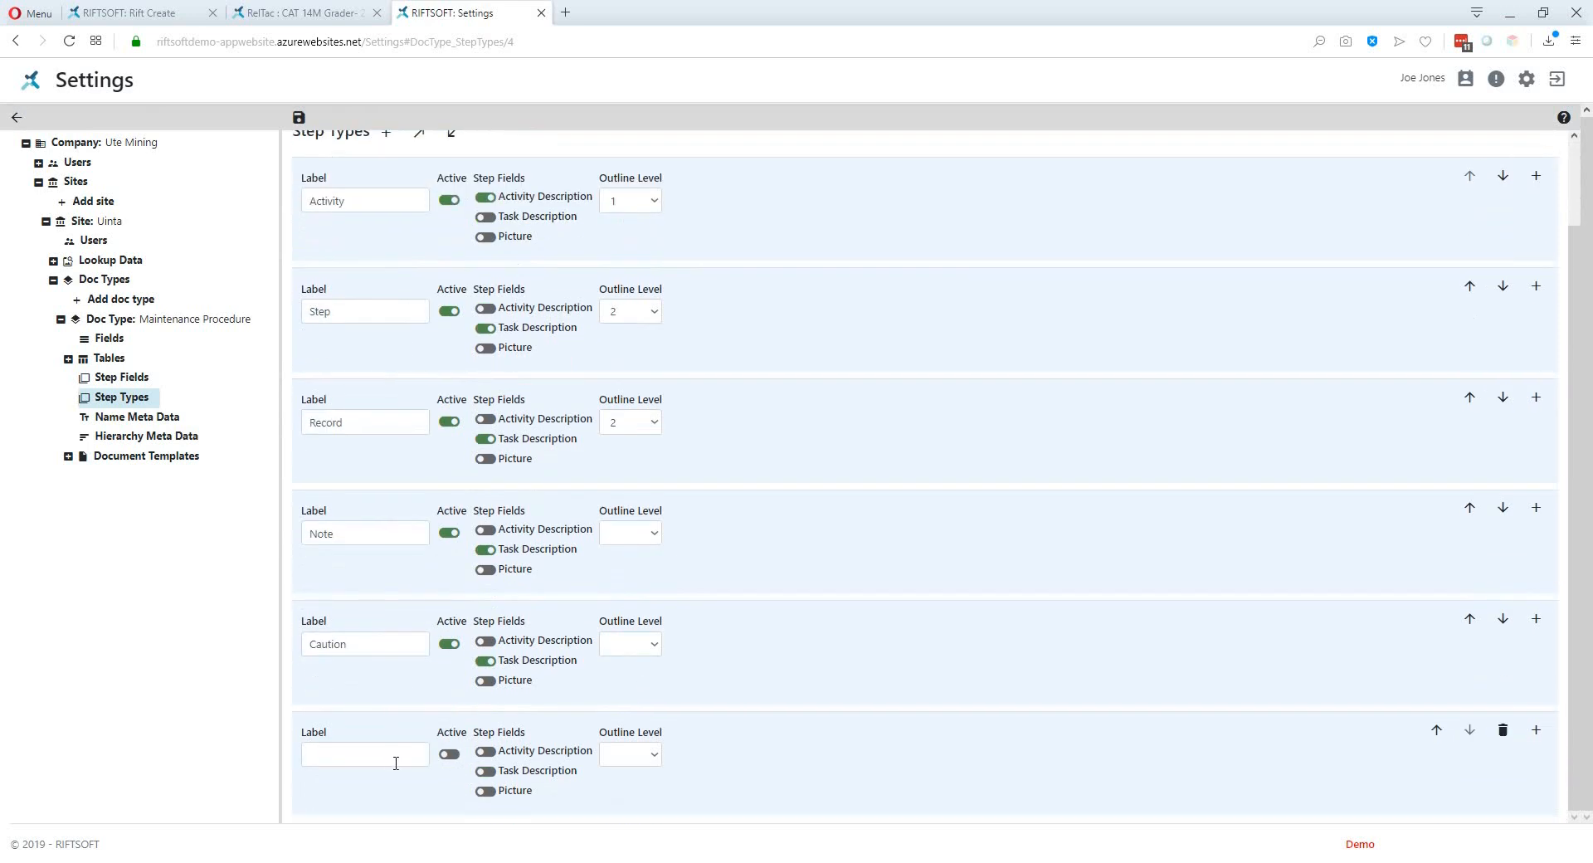
left_click(393, 762)
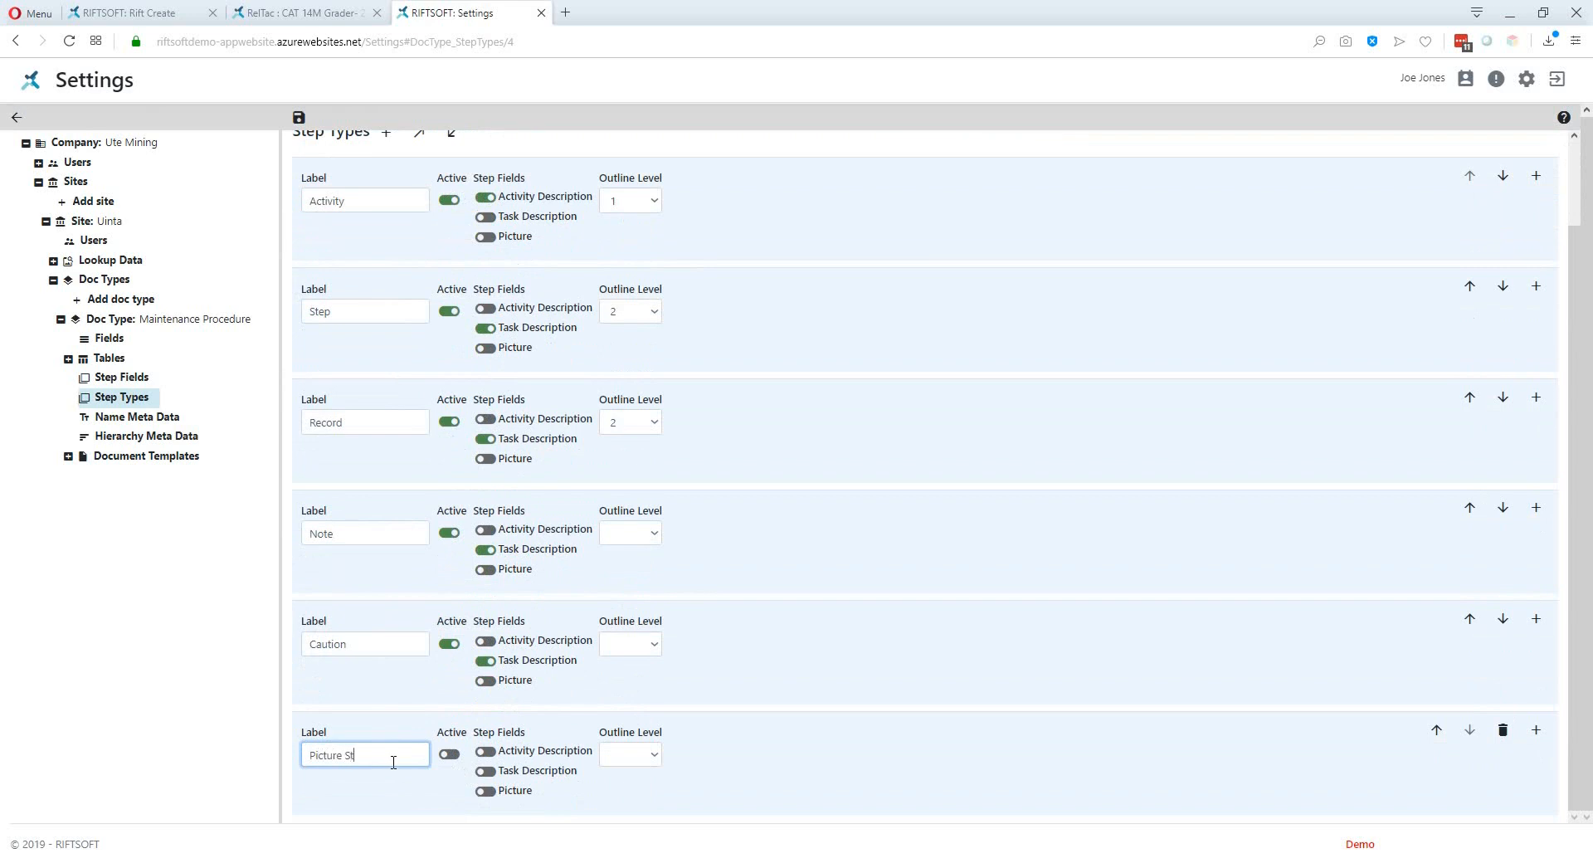
key("Tab")
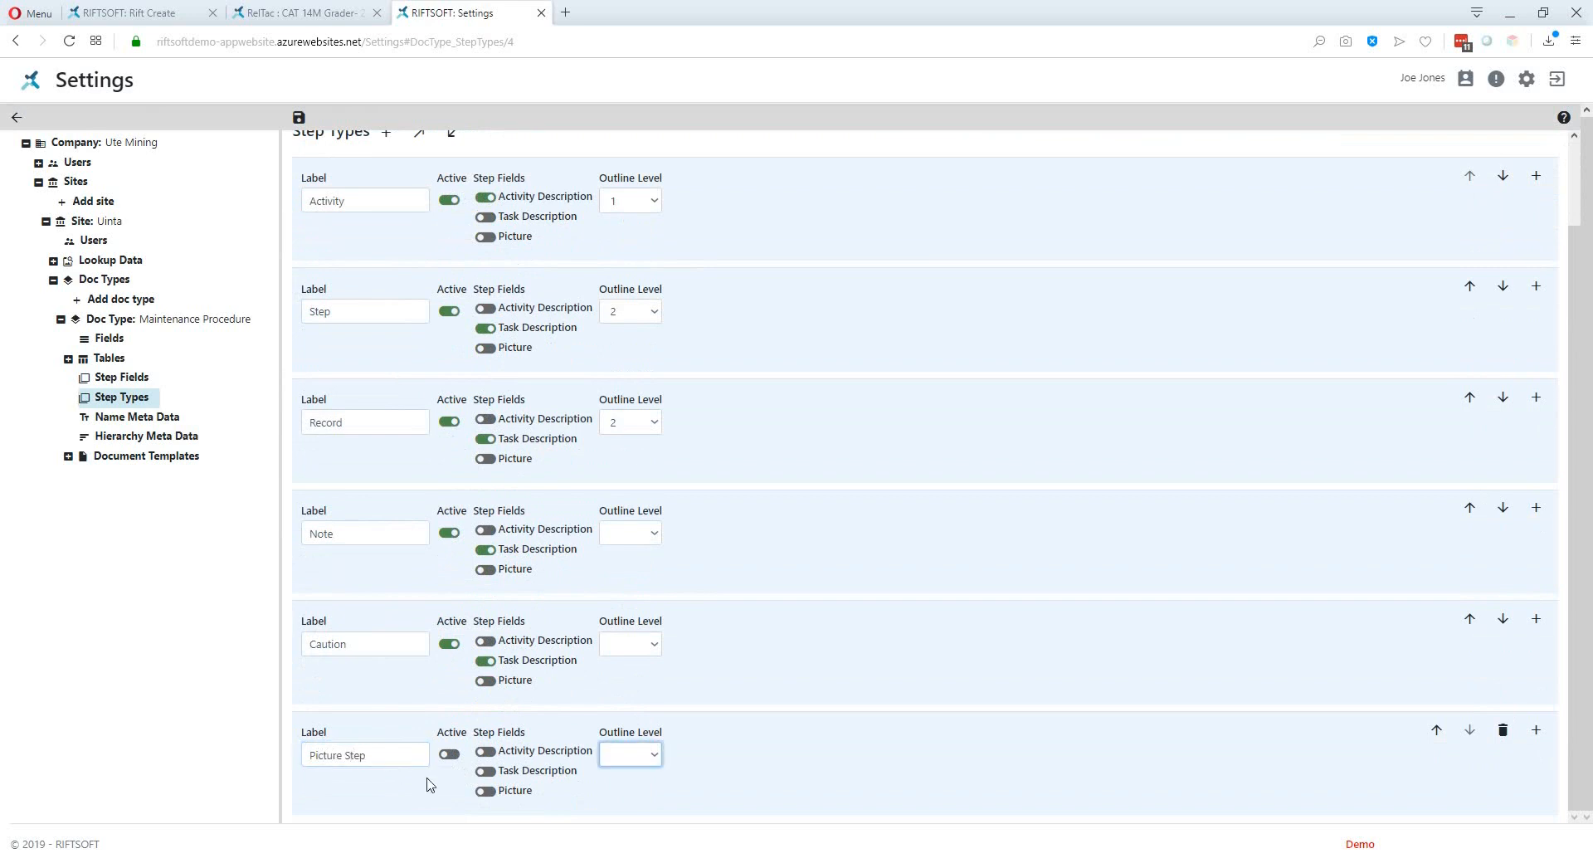
Step: Activate the Picture Step type with the Task Description and Picture fields at outline level 2, and save
left_click(449, 755)
left_click(488, 774)
left_click(655, 756)
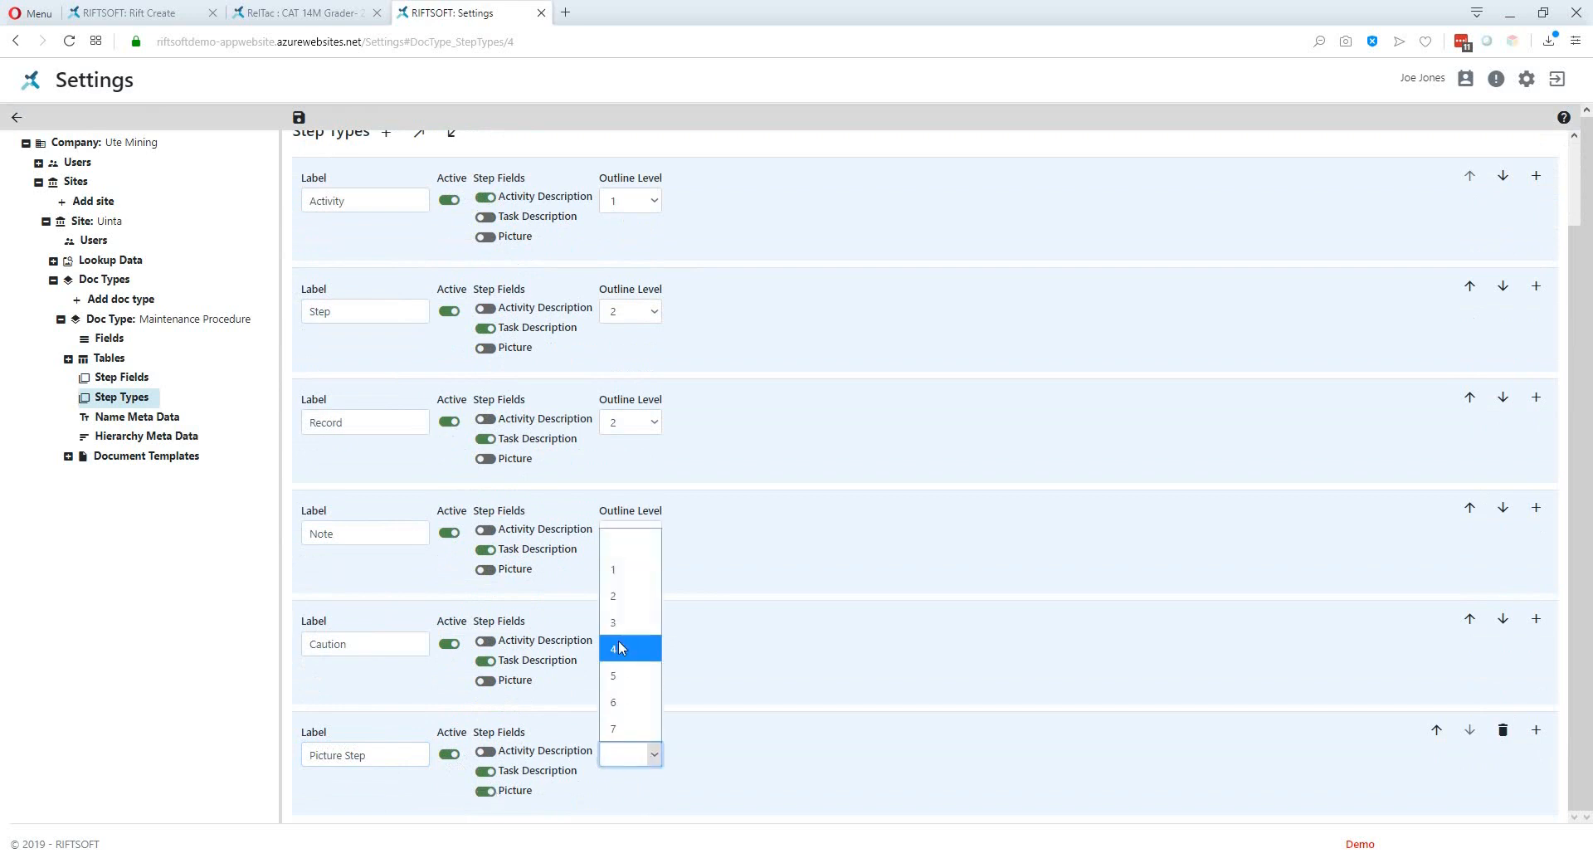
left_click(622, 602)
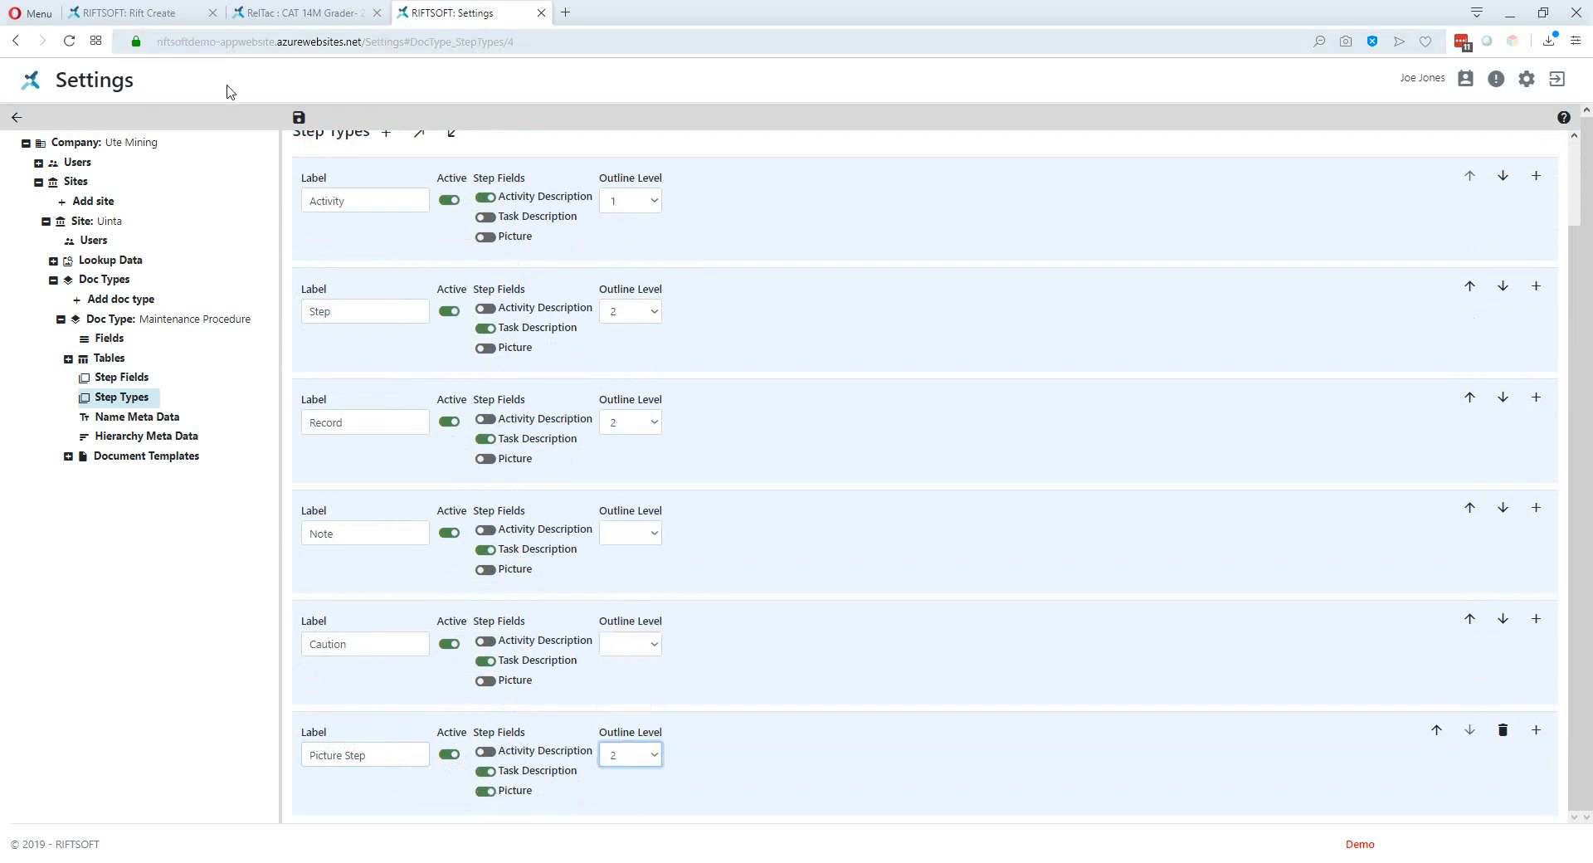
left_click(299, 119)
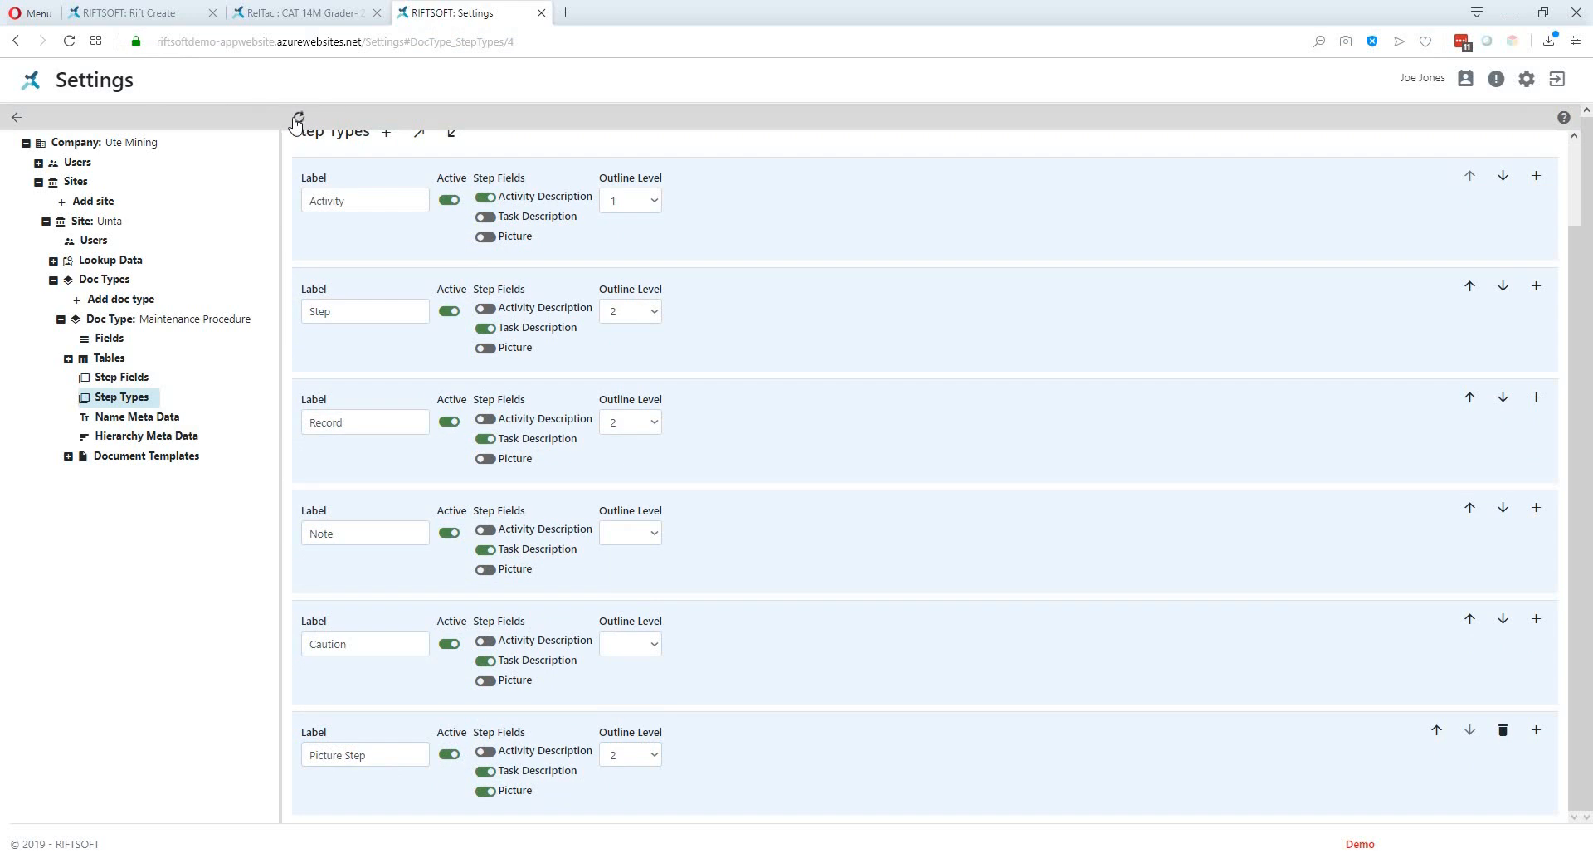
Step: Open the Maintenance Procedure document template at its step type layouts
left_click(68, 456)
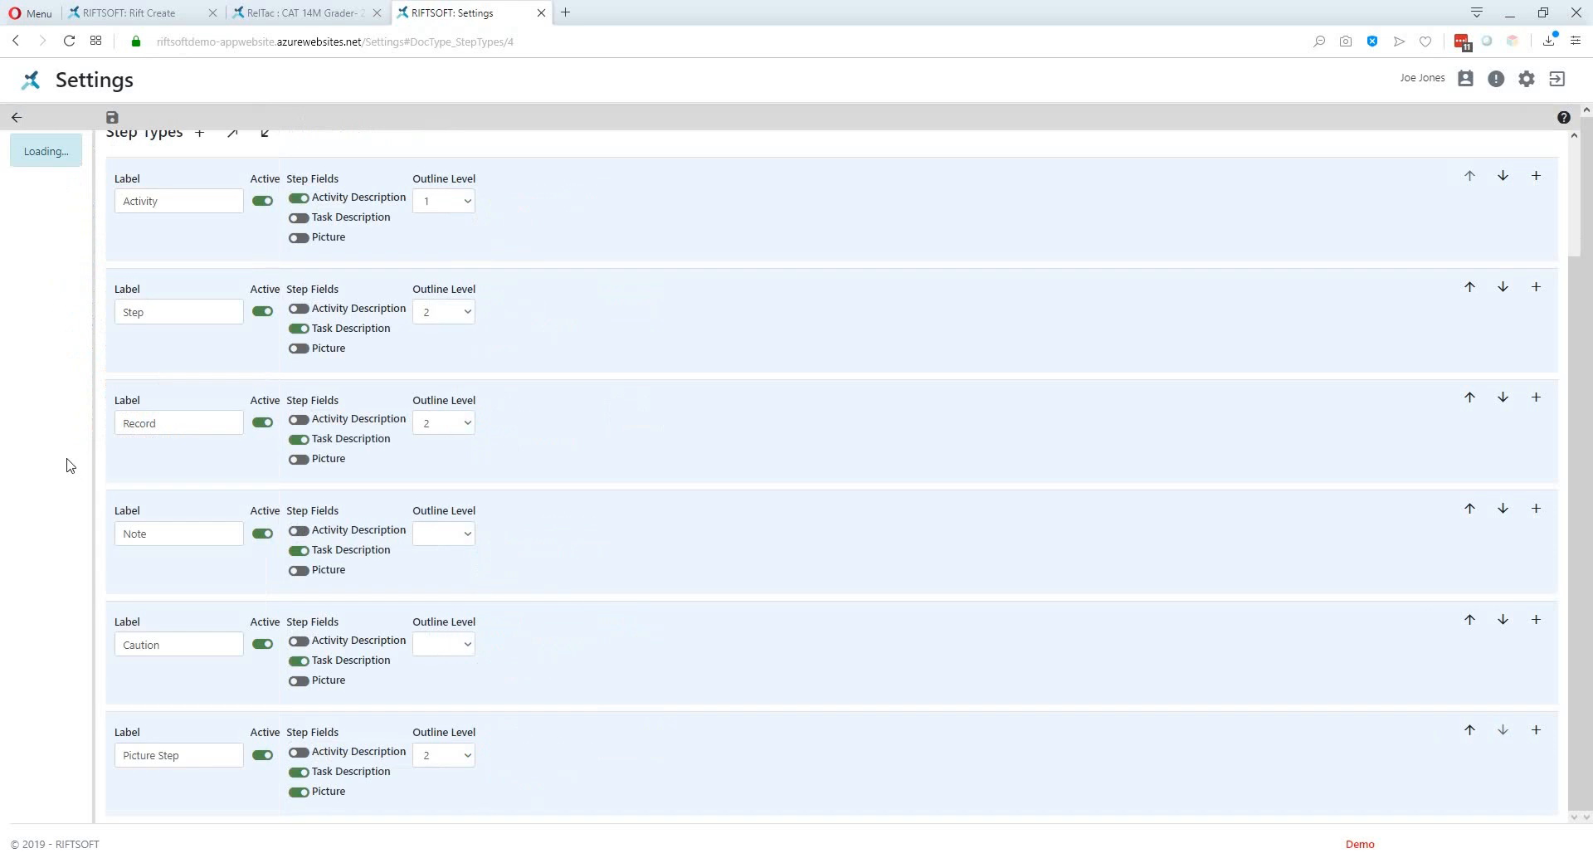
left_click(68, 458)
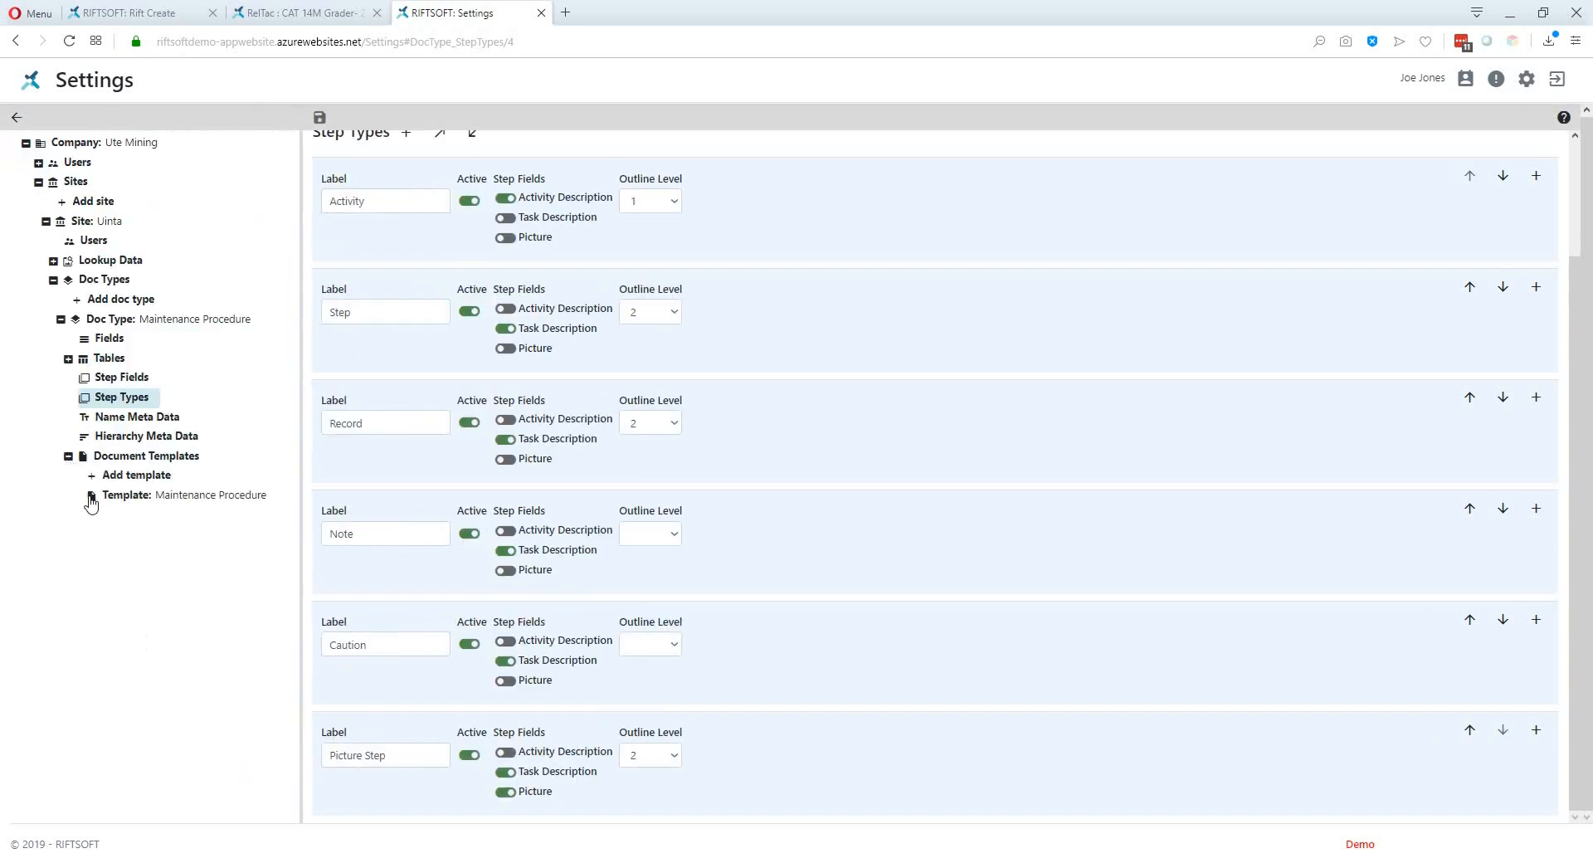
left_click(90, 497)
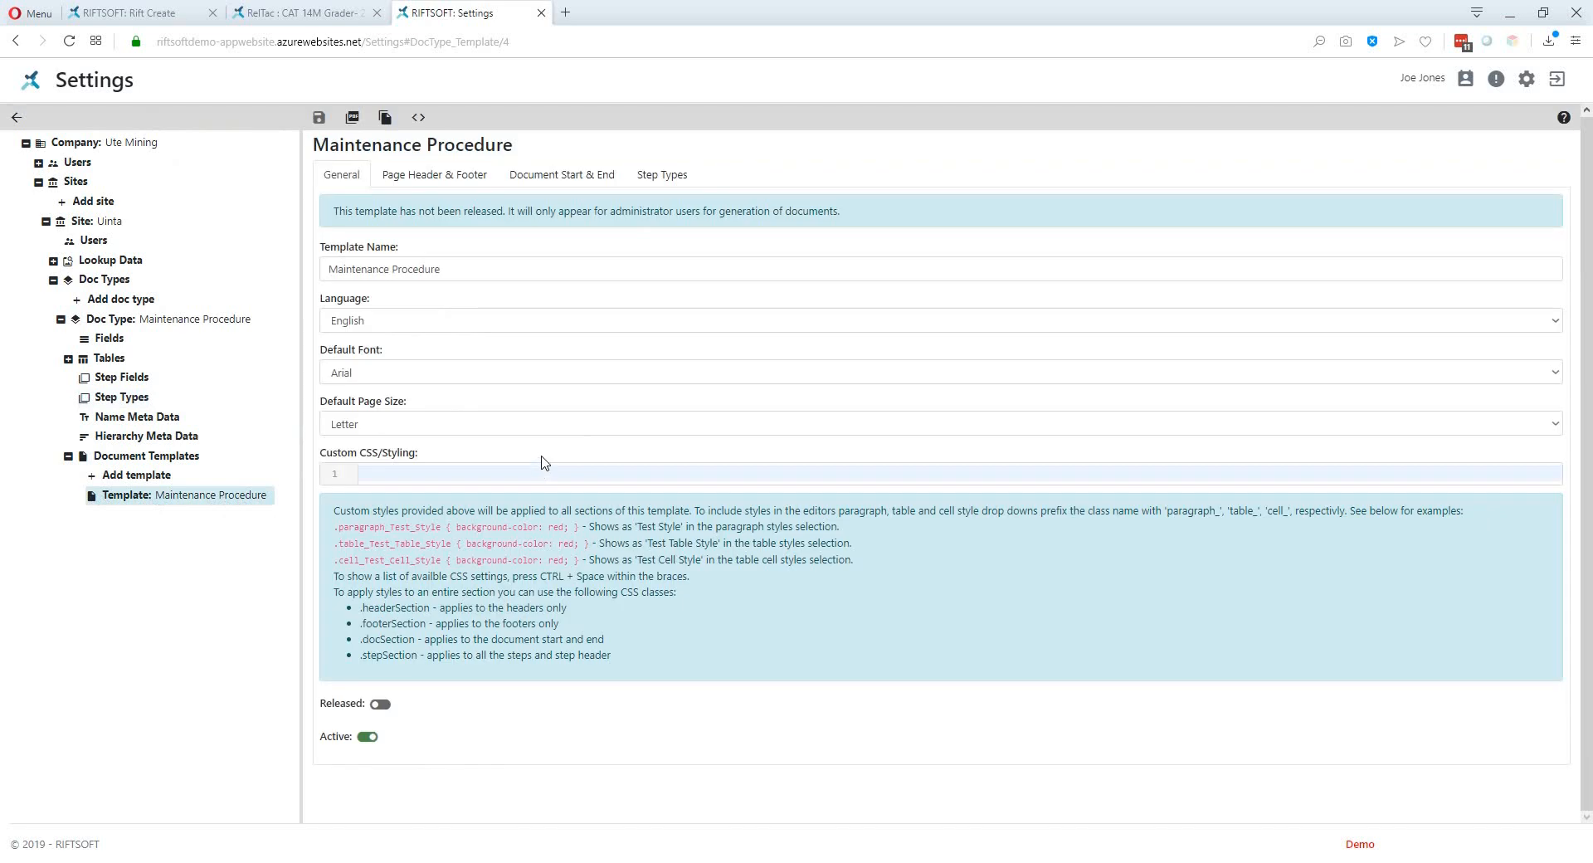
left_click(655, 182)
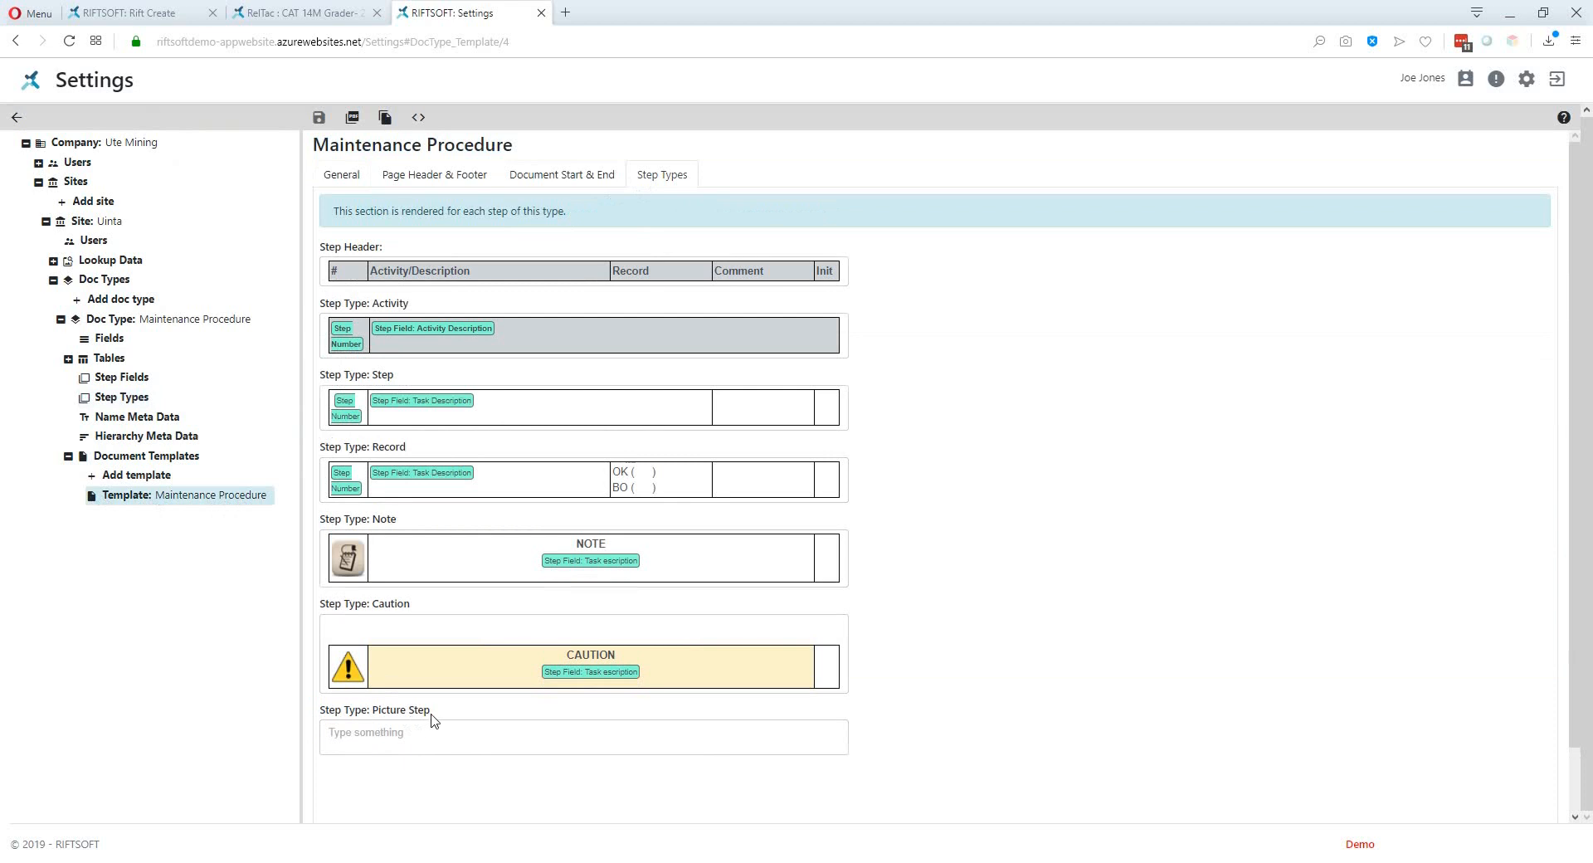
Step: Insert a one-row, four-column table in the Picture Step layout and narrow its first and last columns
left_click(382, 731)
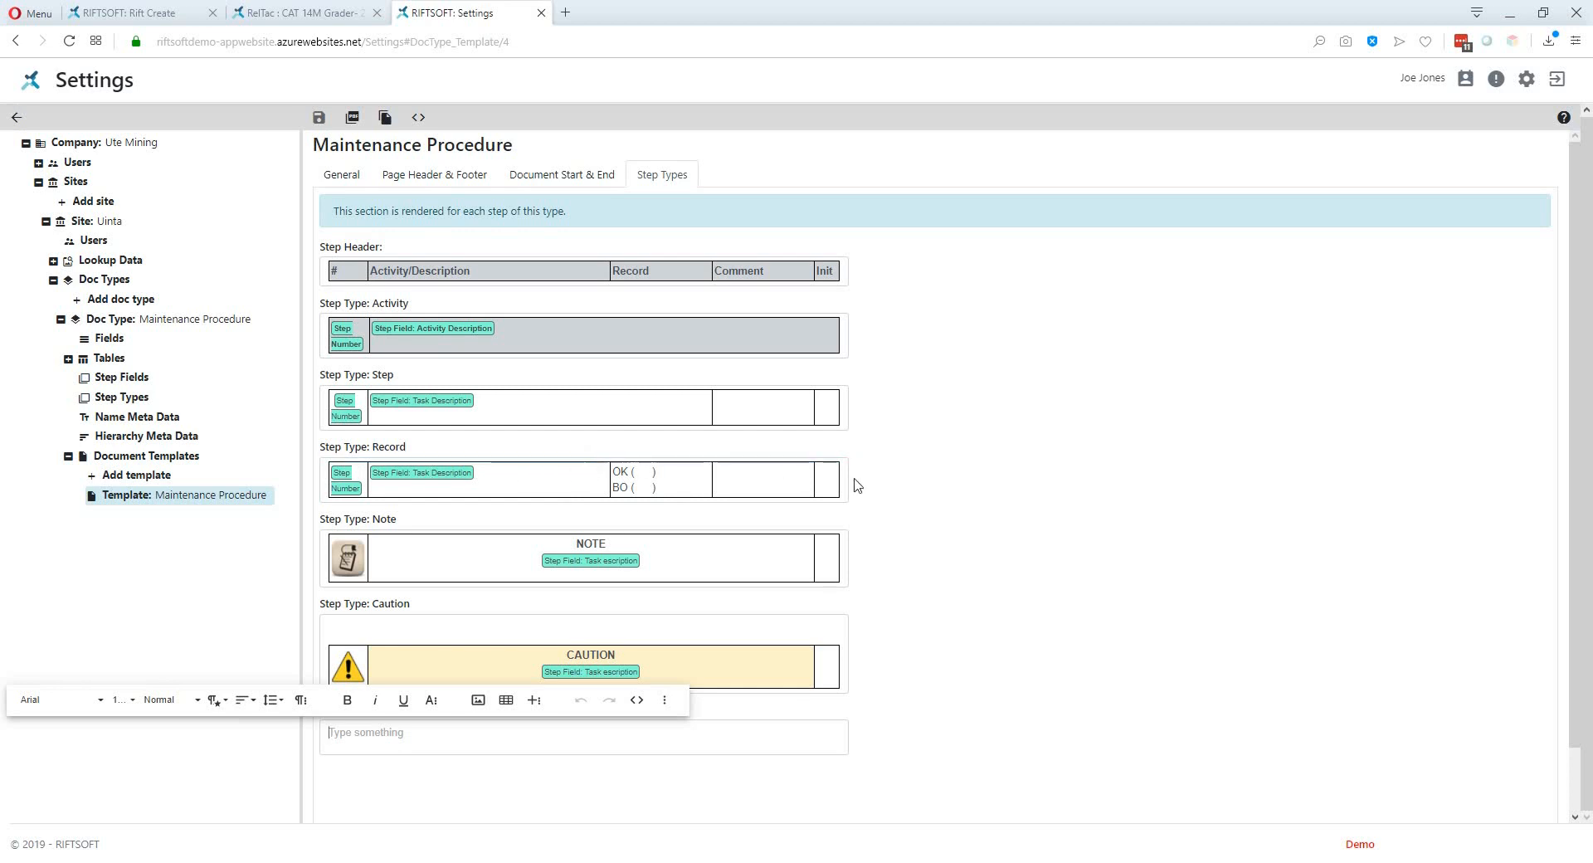
left_click(507, 702)
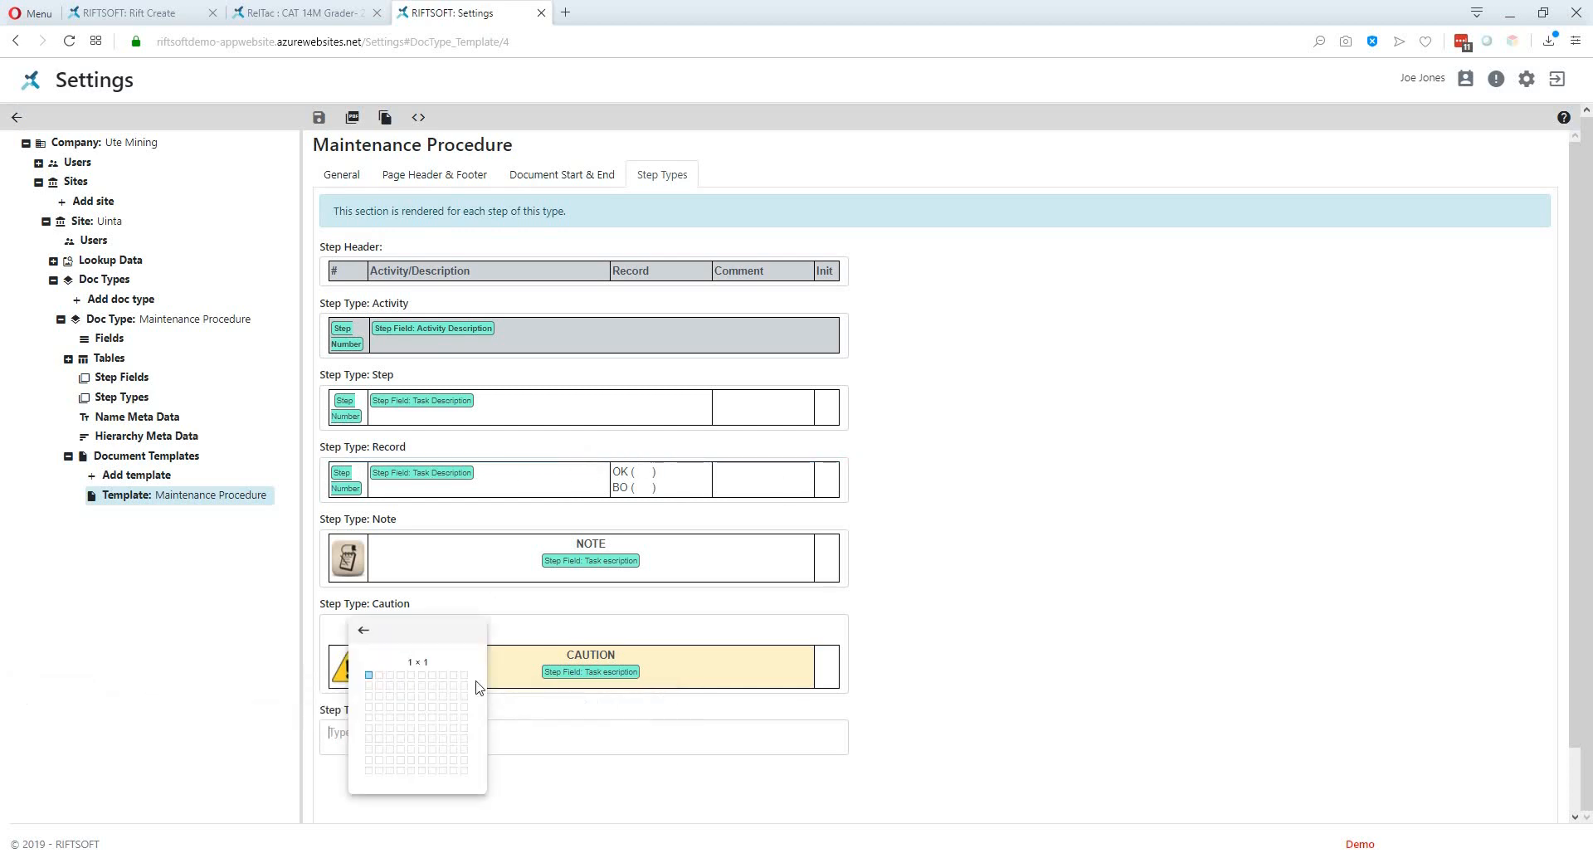
left_click(403, 677)
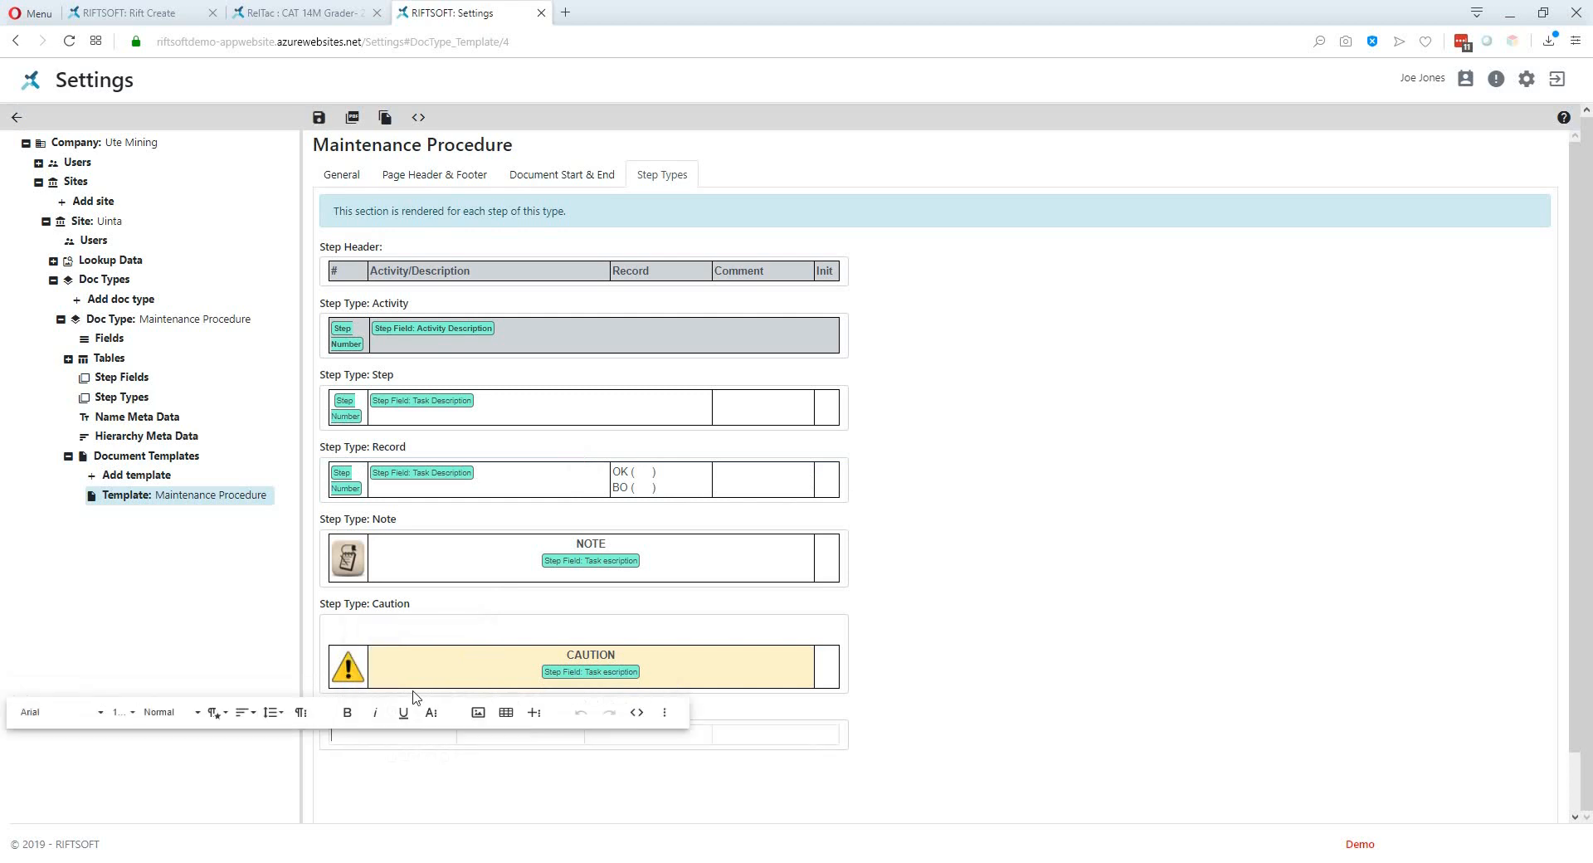
left_click(1144, 698)
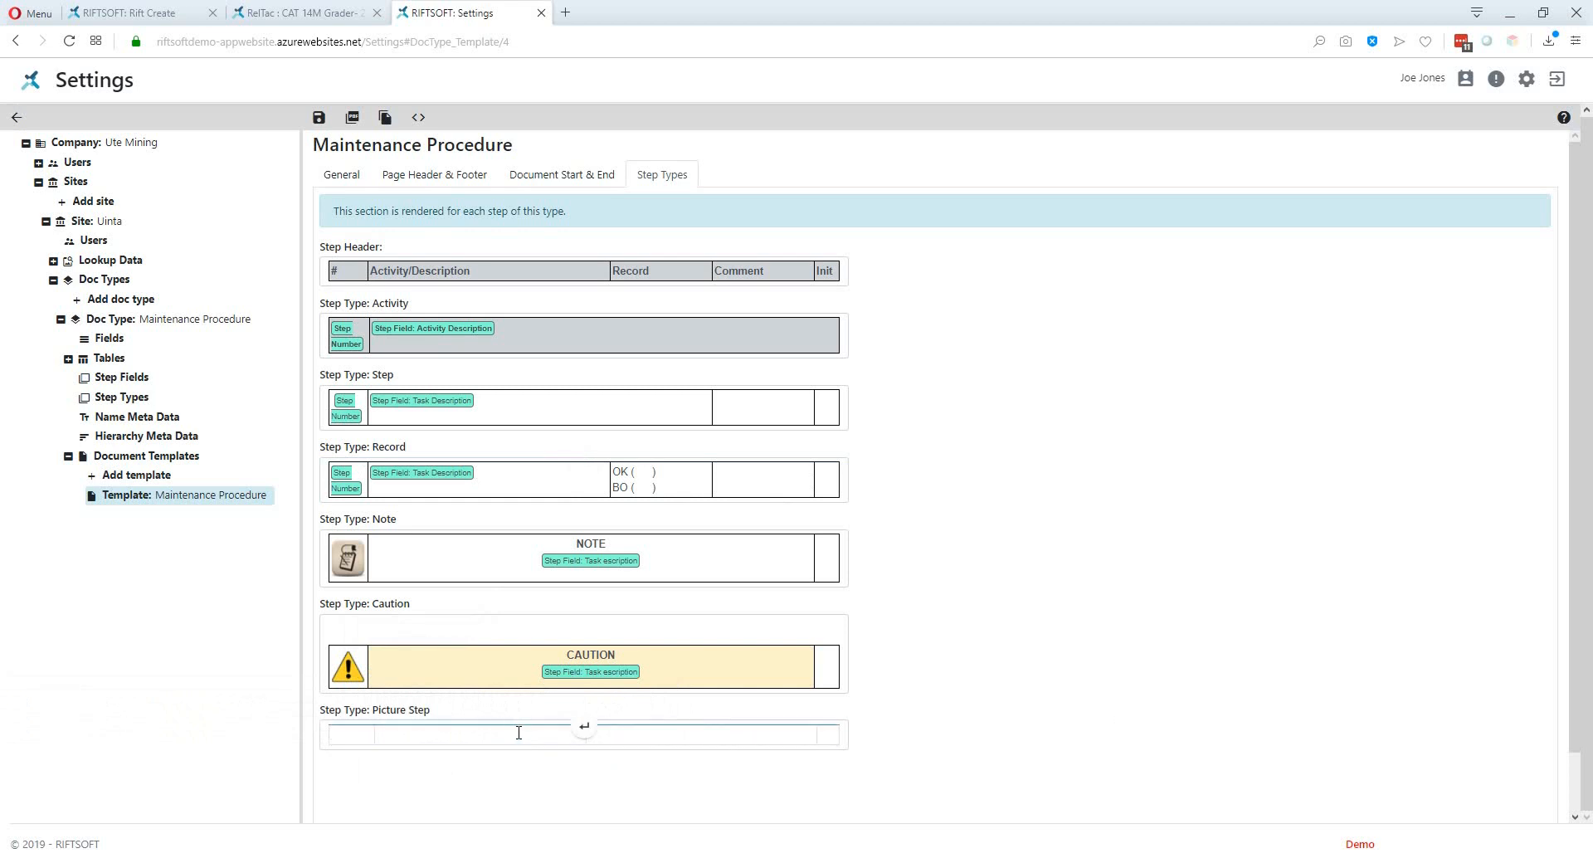
Step: In the Picture Step layout's HTML source, set the first column's width to 7.5% and the last column's width to 5%
left_click(344, 735)
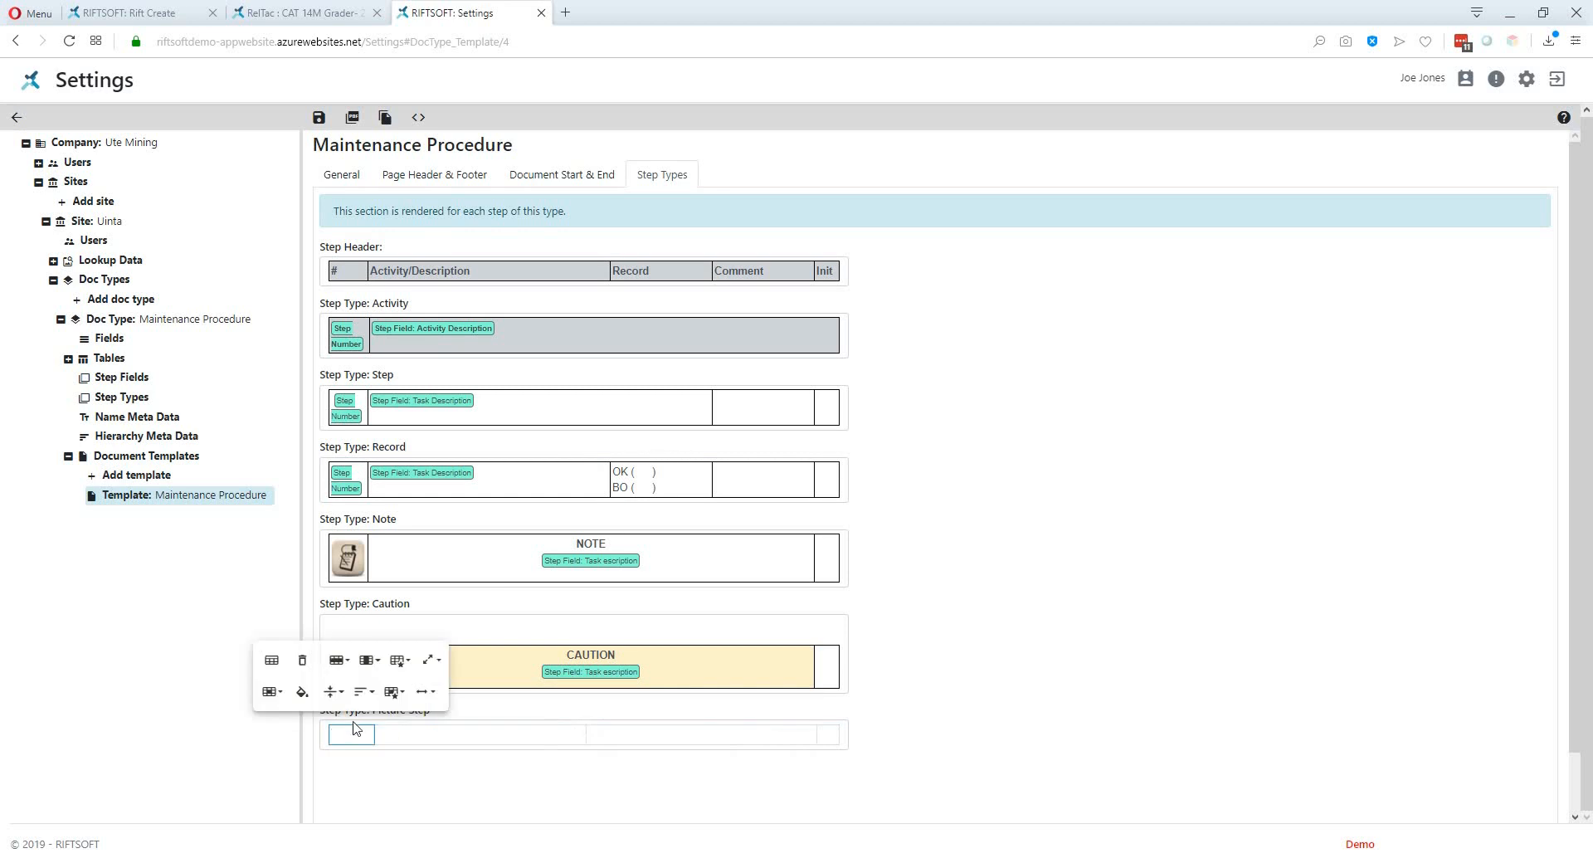
left_click(428, 732)
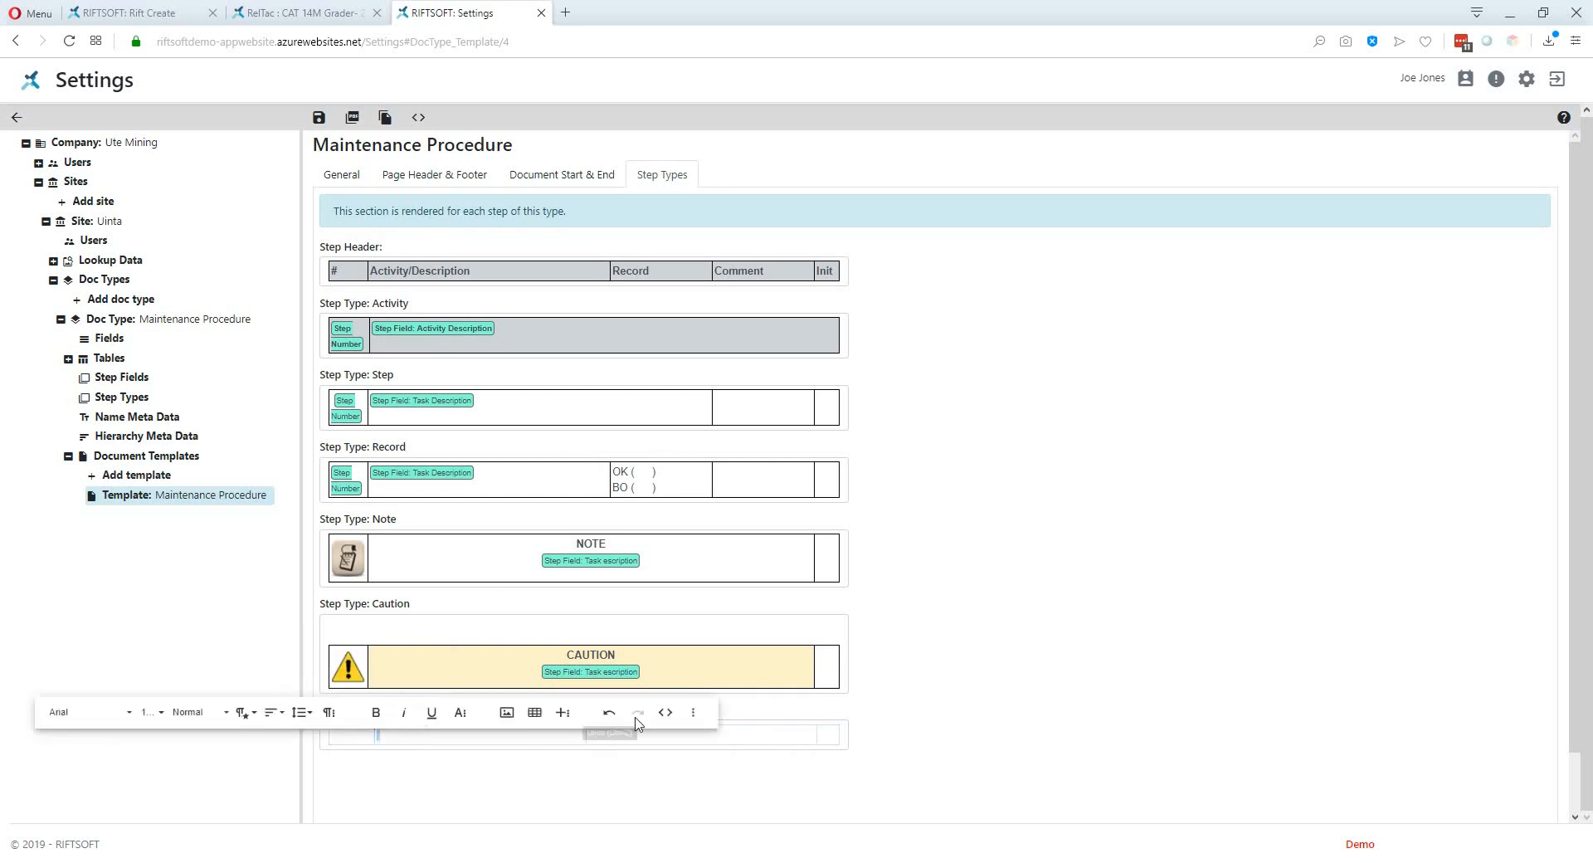
left_click(668, 715)
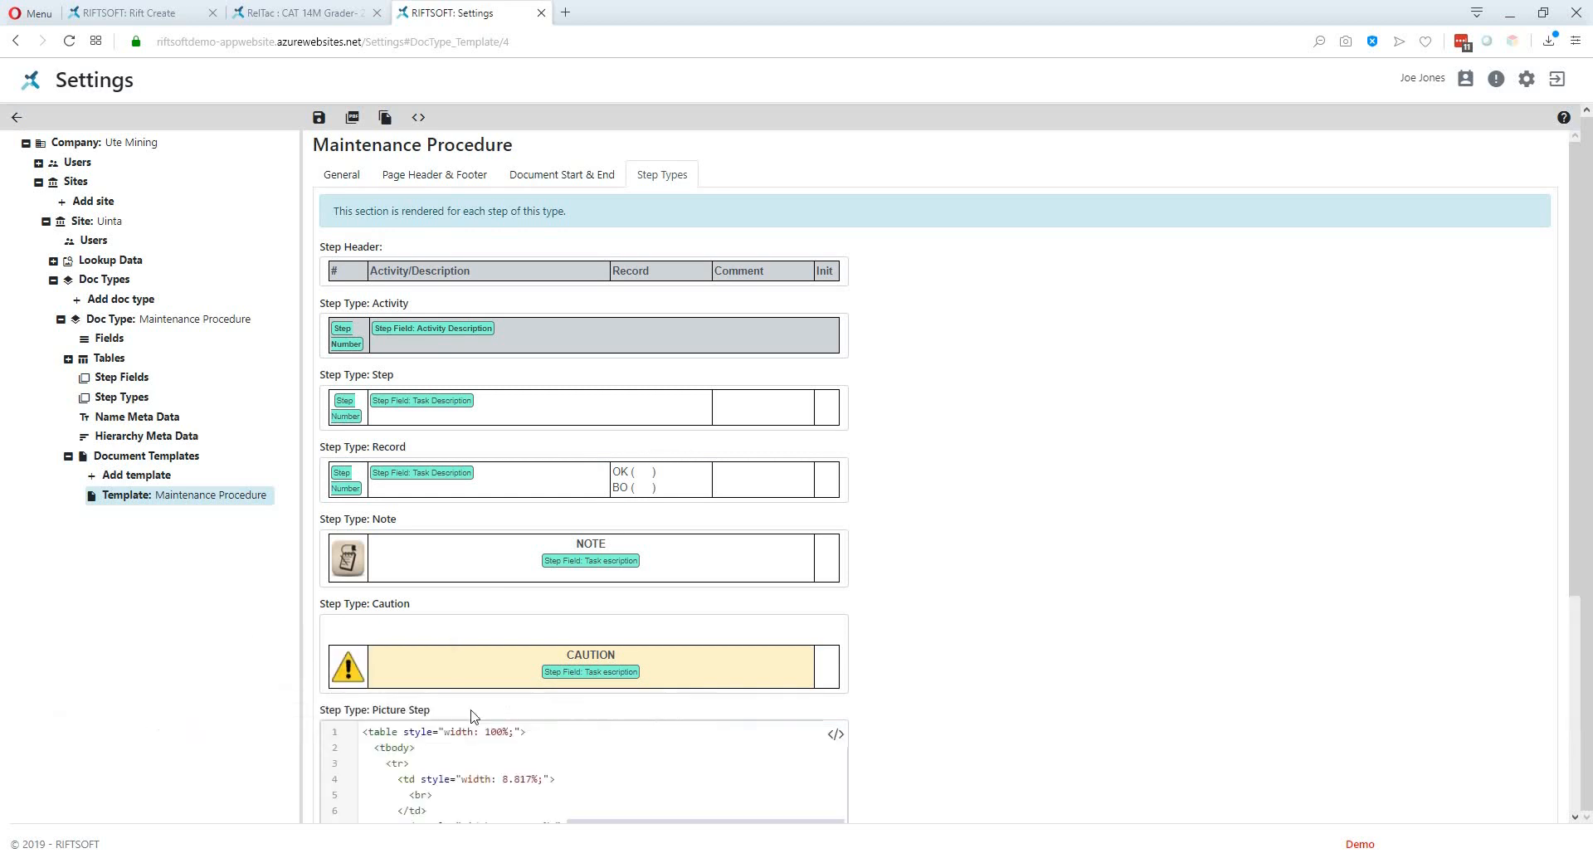
scroll(615, 726, "down", 3)
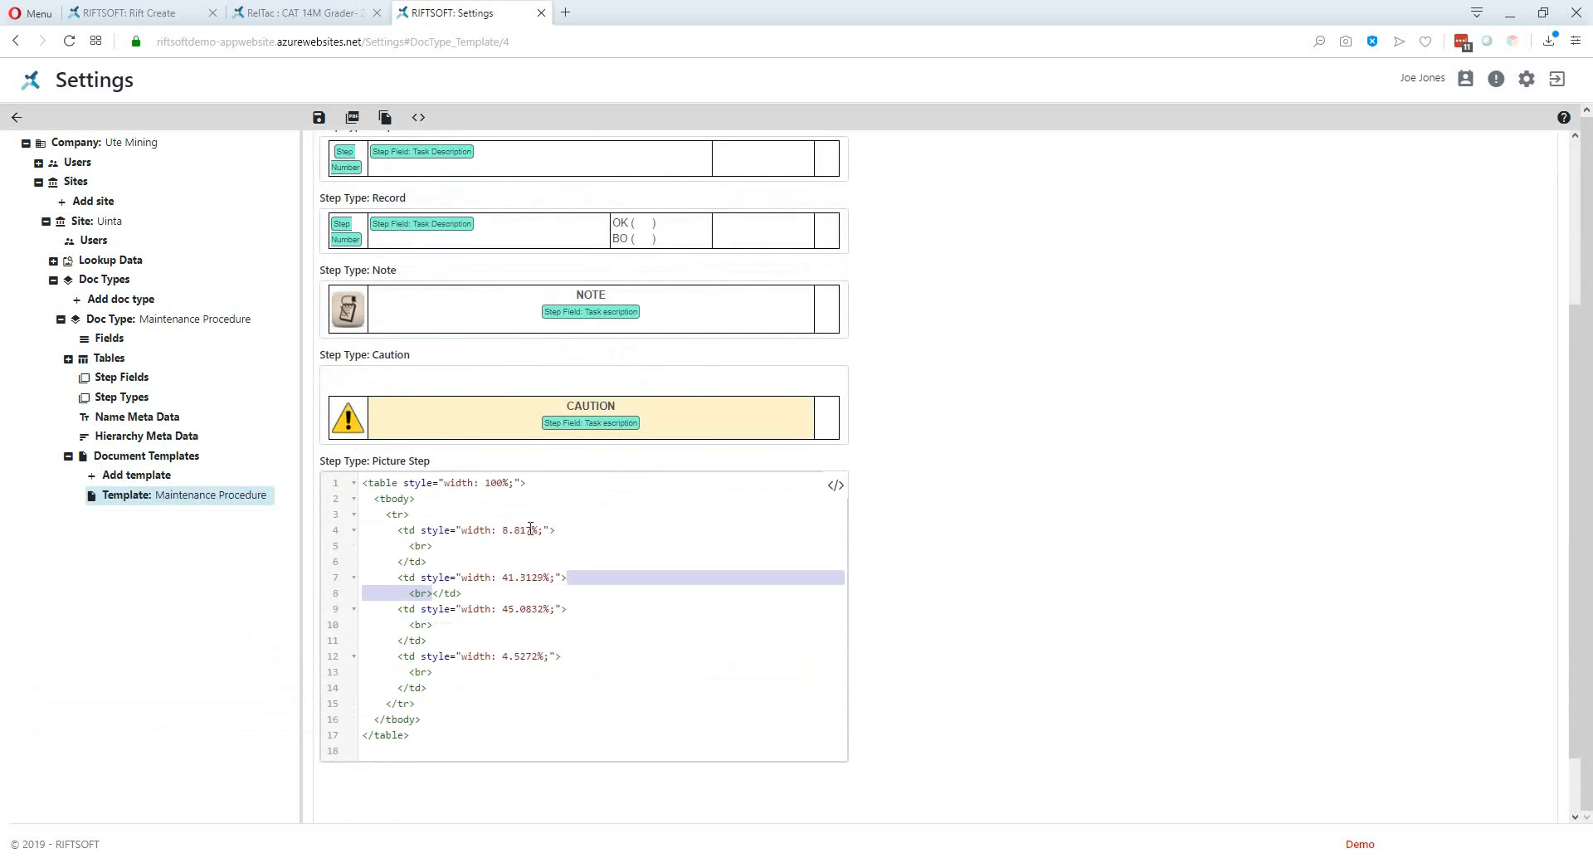
left_click_drag(503, 530, 539, 531)
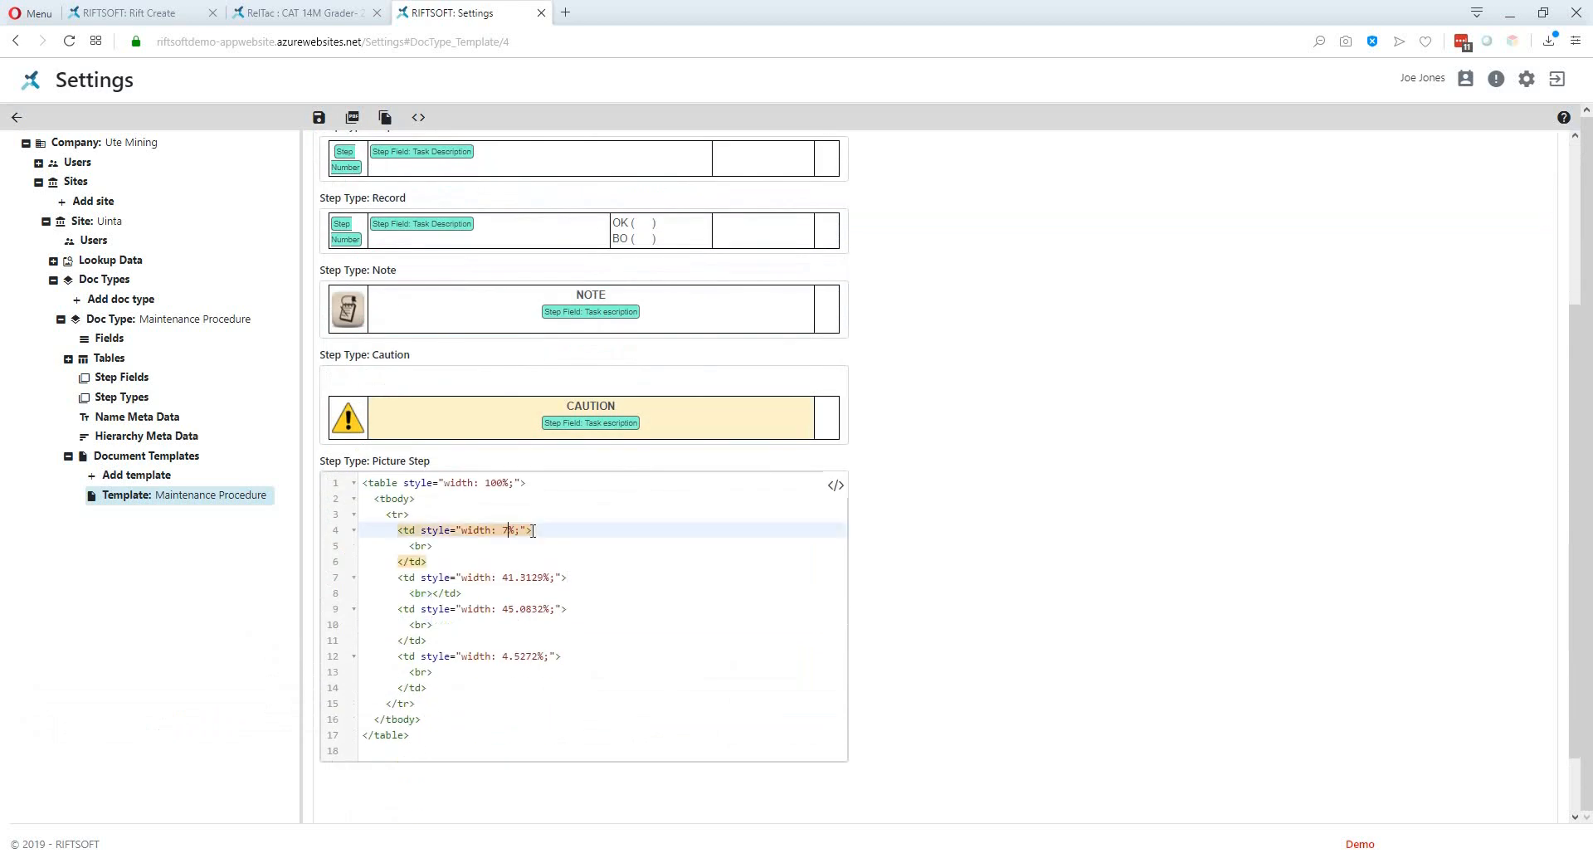
type("7.5")
left_click_drag(503, 657, 527, 655)
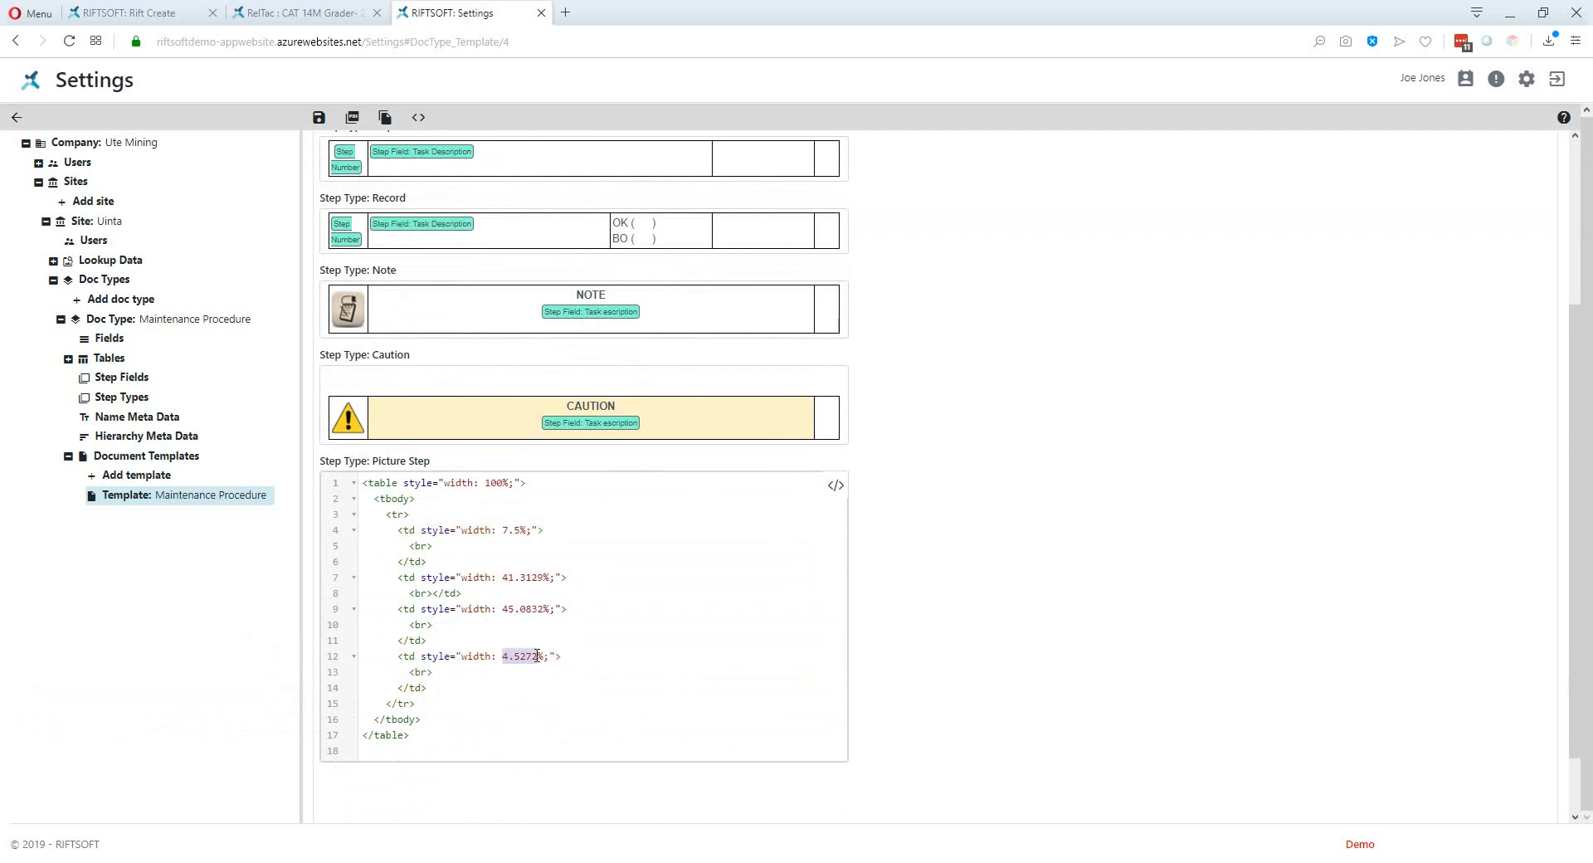
type("5")
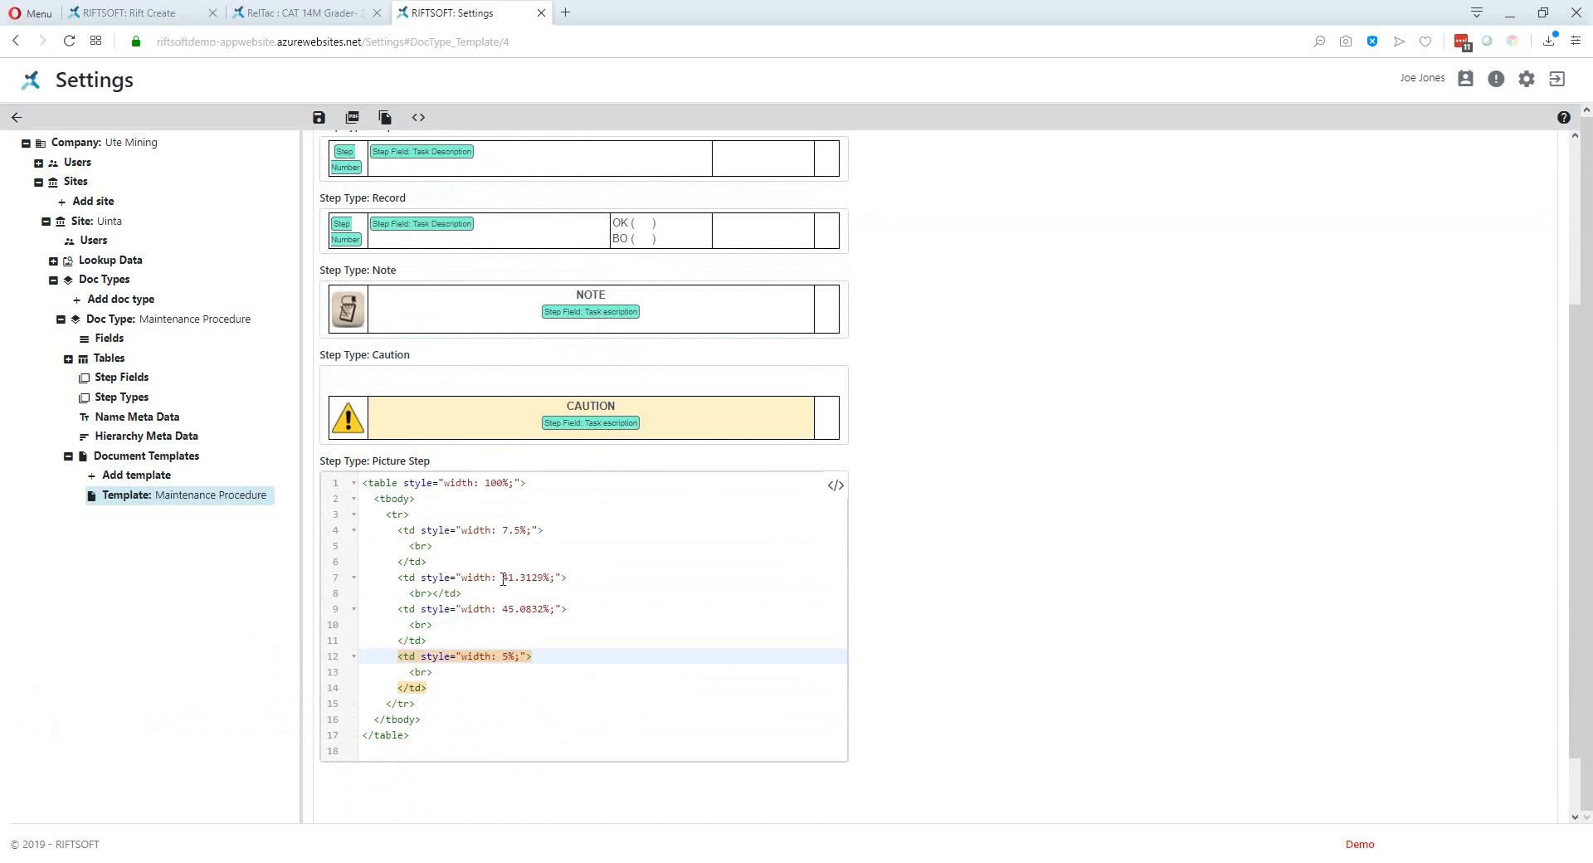
Step: Set the second column's width to 47.5% and the third column's to 40%, and return to the visual layout
left_click_drag(503, 579, 538, 580)
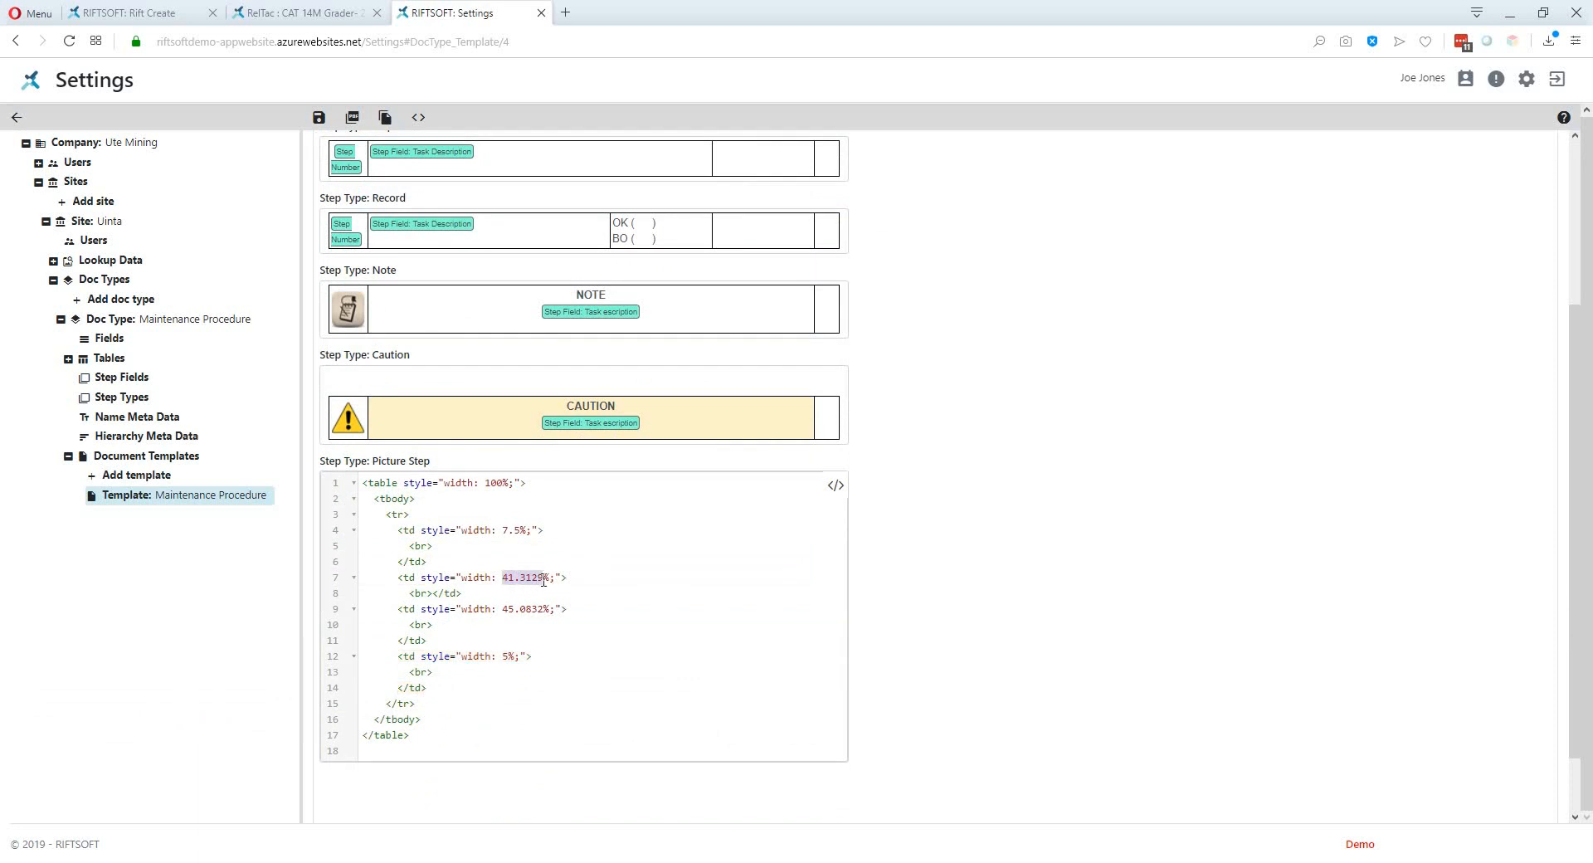
type("47.5")
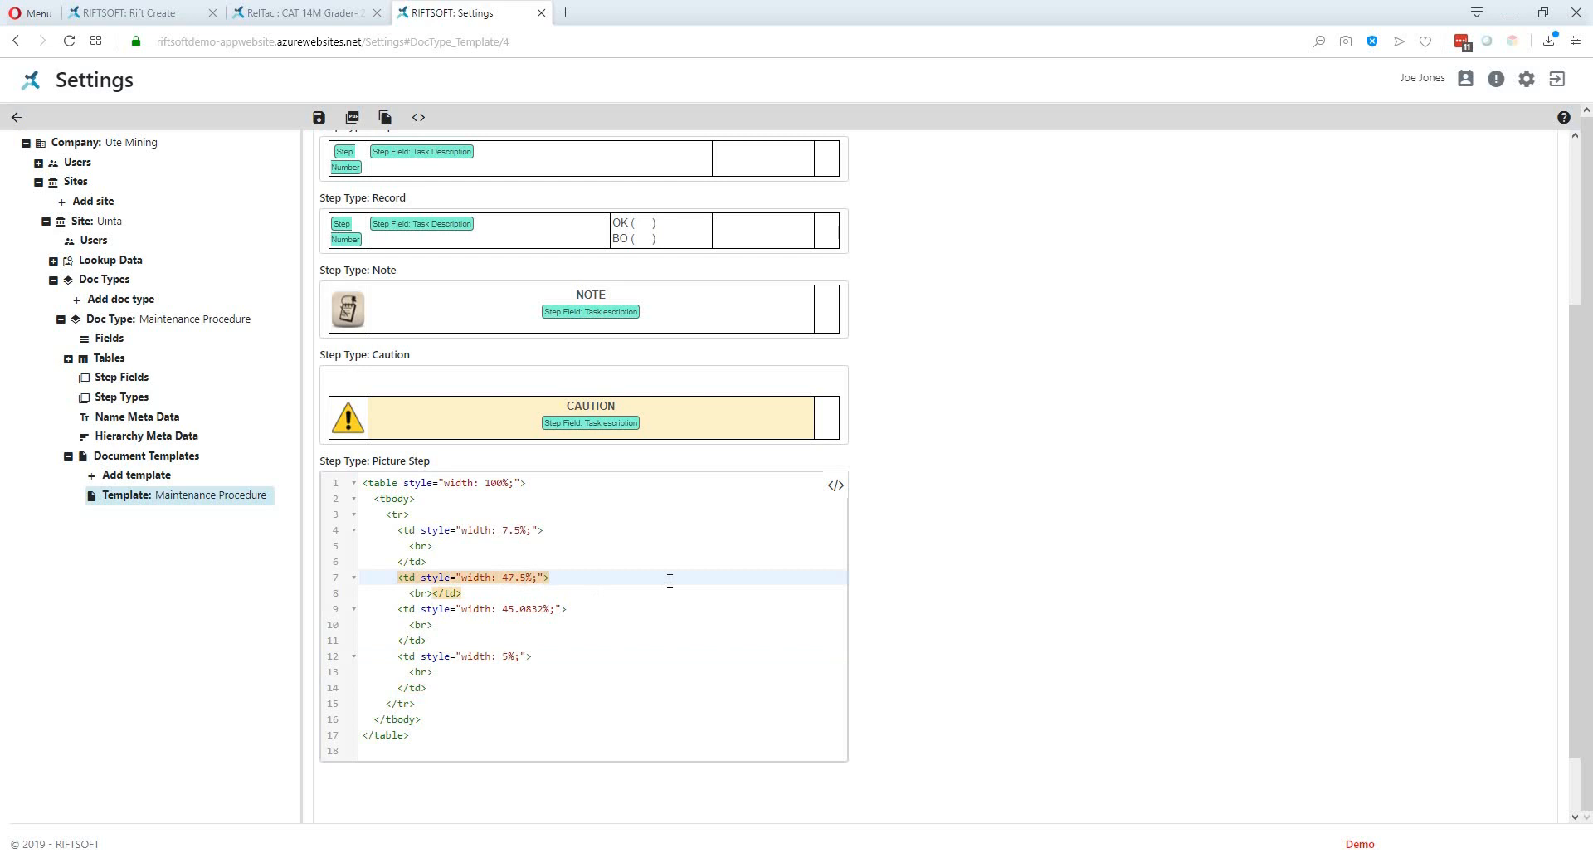
left_click_drag(503, 609, 553, 609)
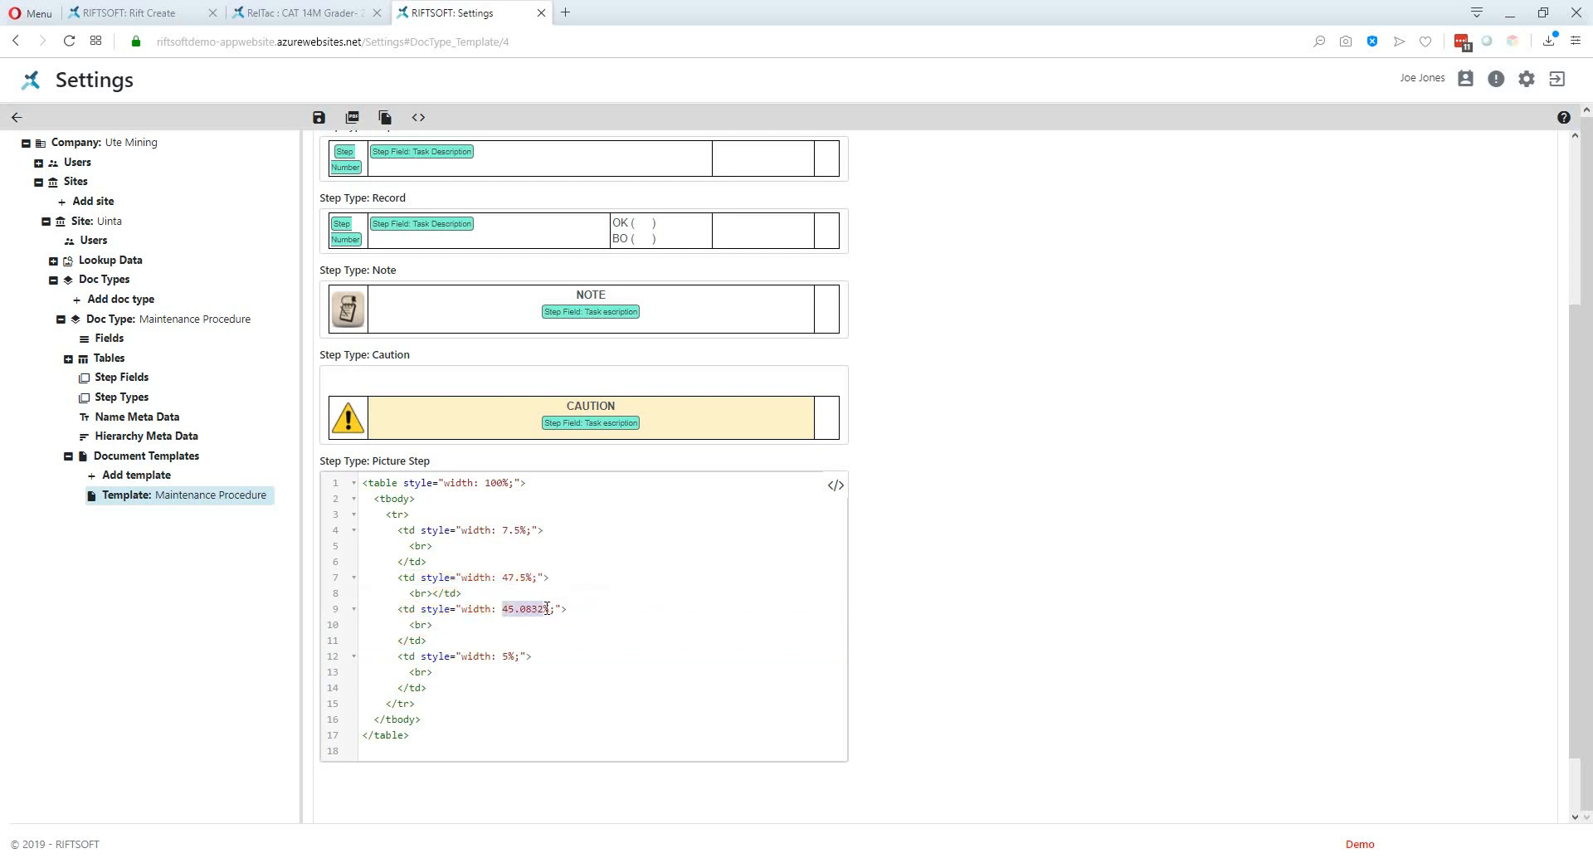
type("40")
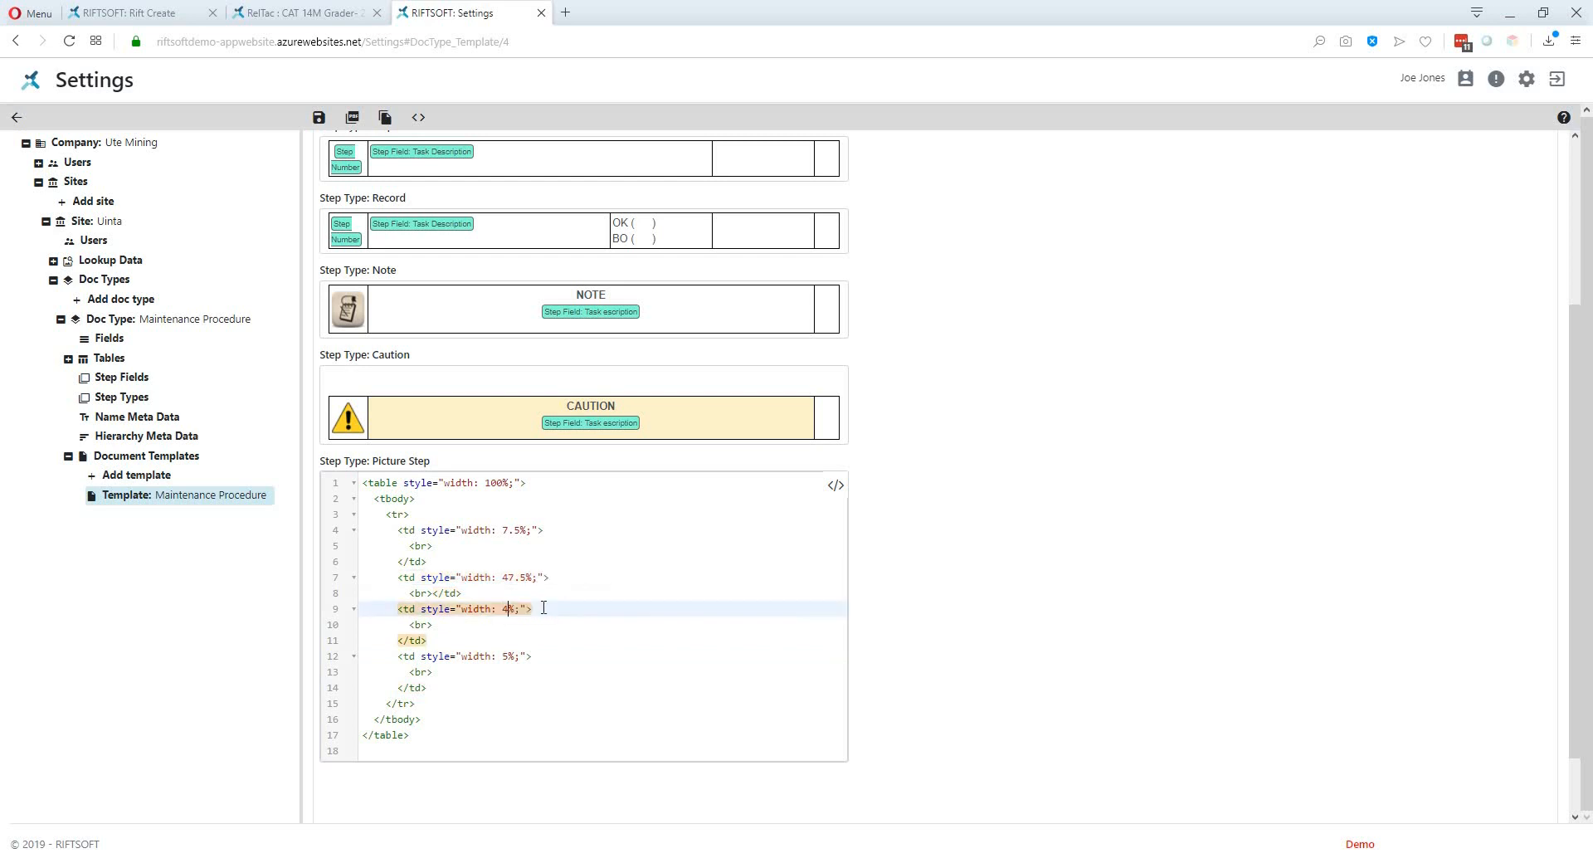
left_click(835, 486)
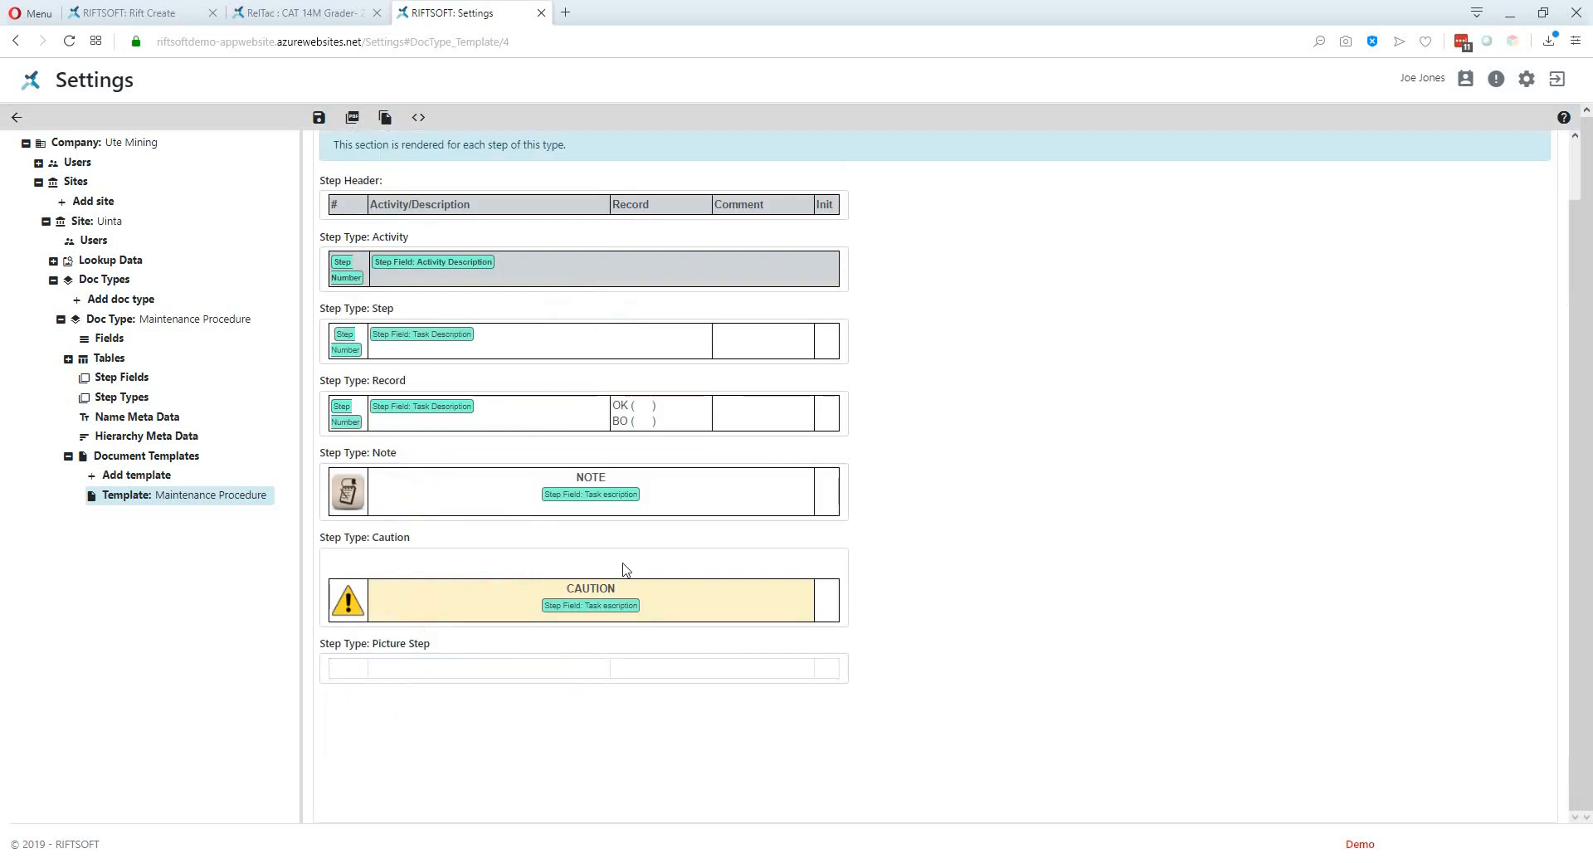
Step: Insert the Step Number, Task Description and Picture fields into the first three cells of the Picture Step table
left_click(347, 668)
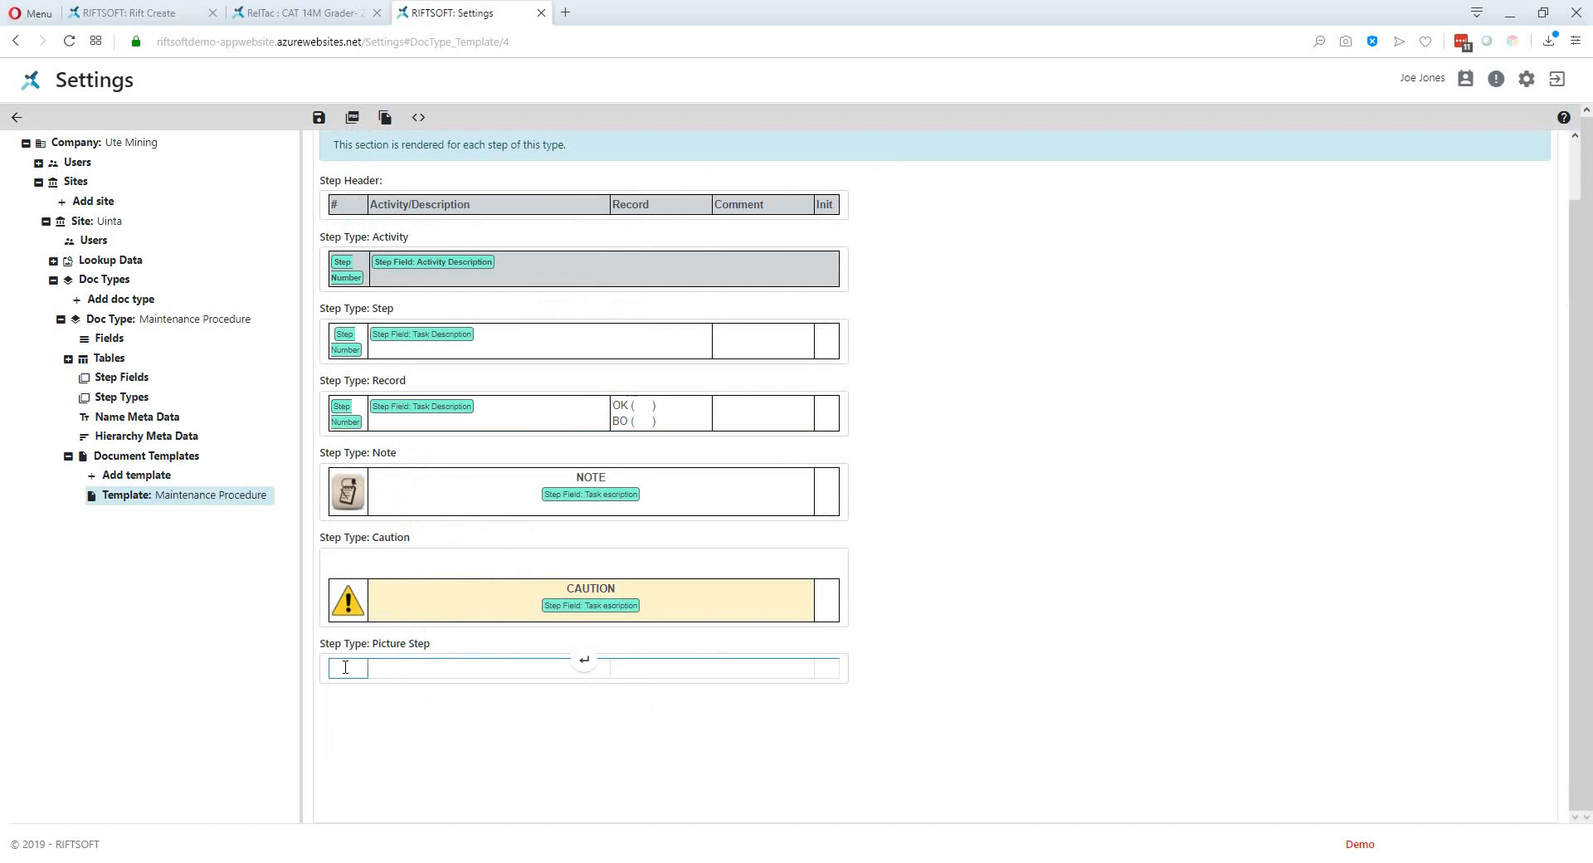
type("@")
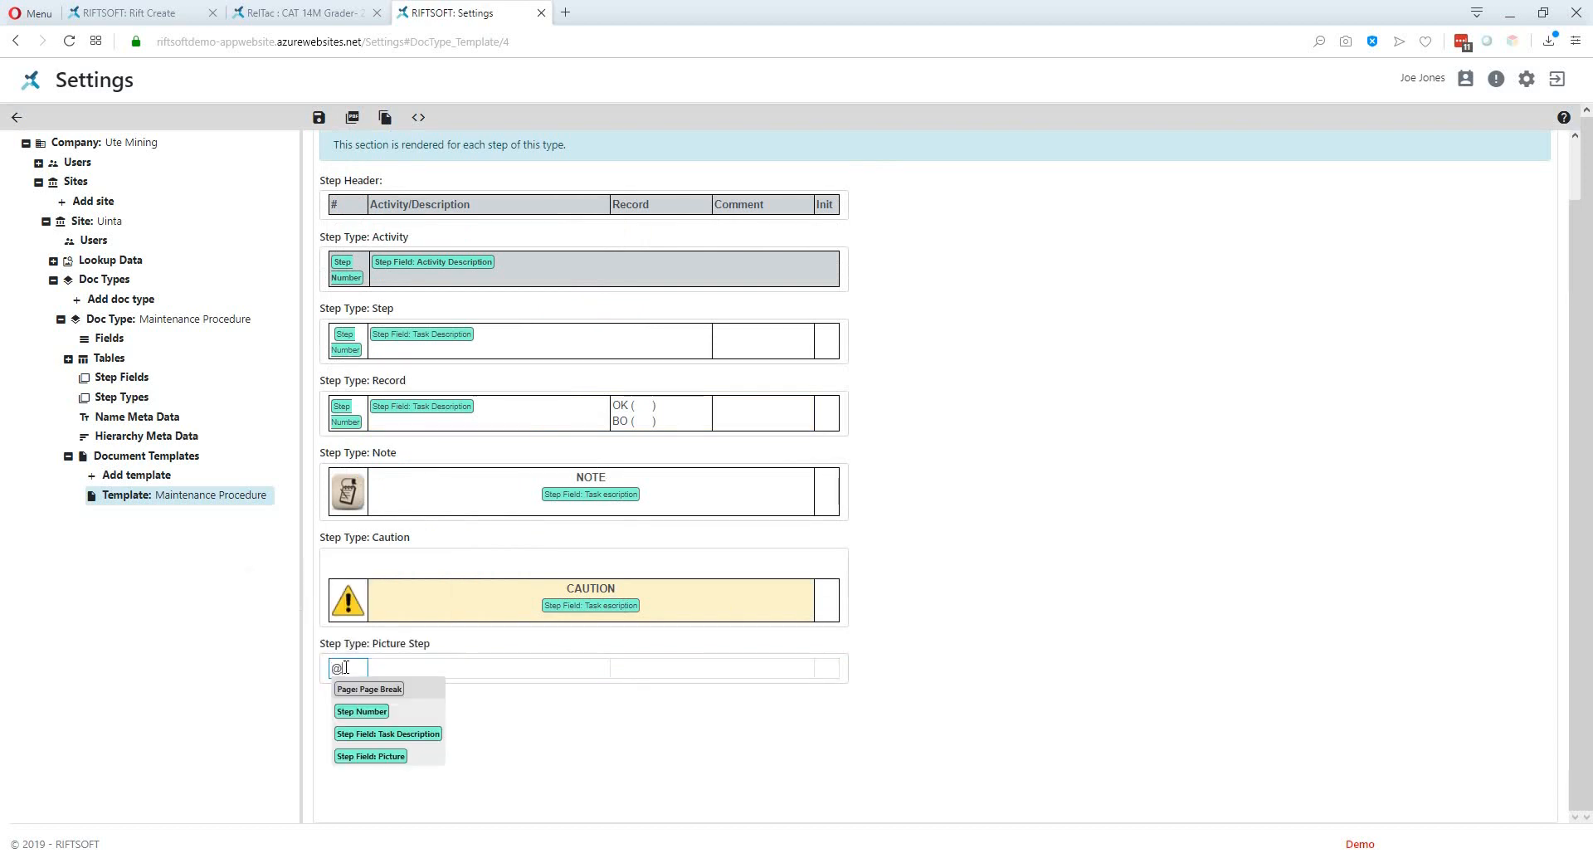
left_click(344, 712)
left_click(407, 657)
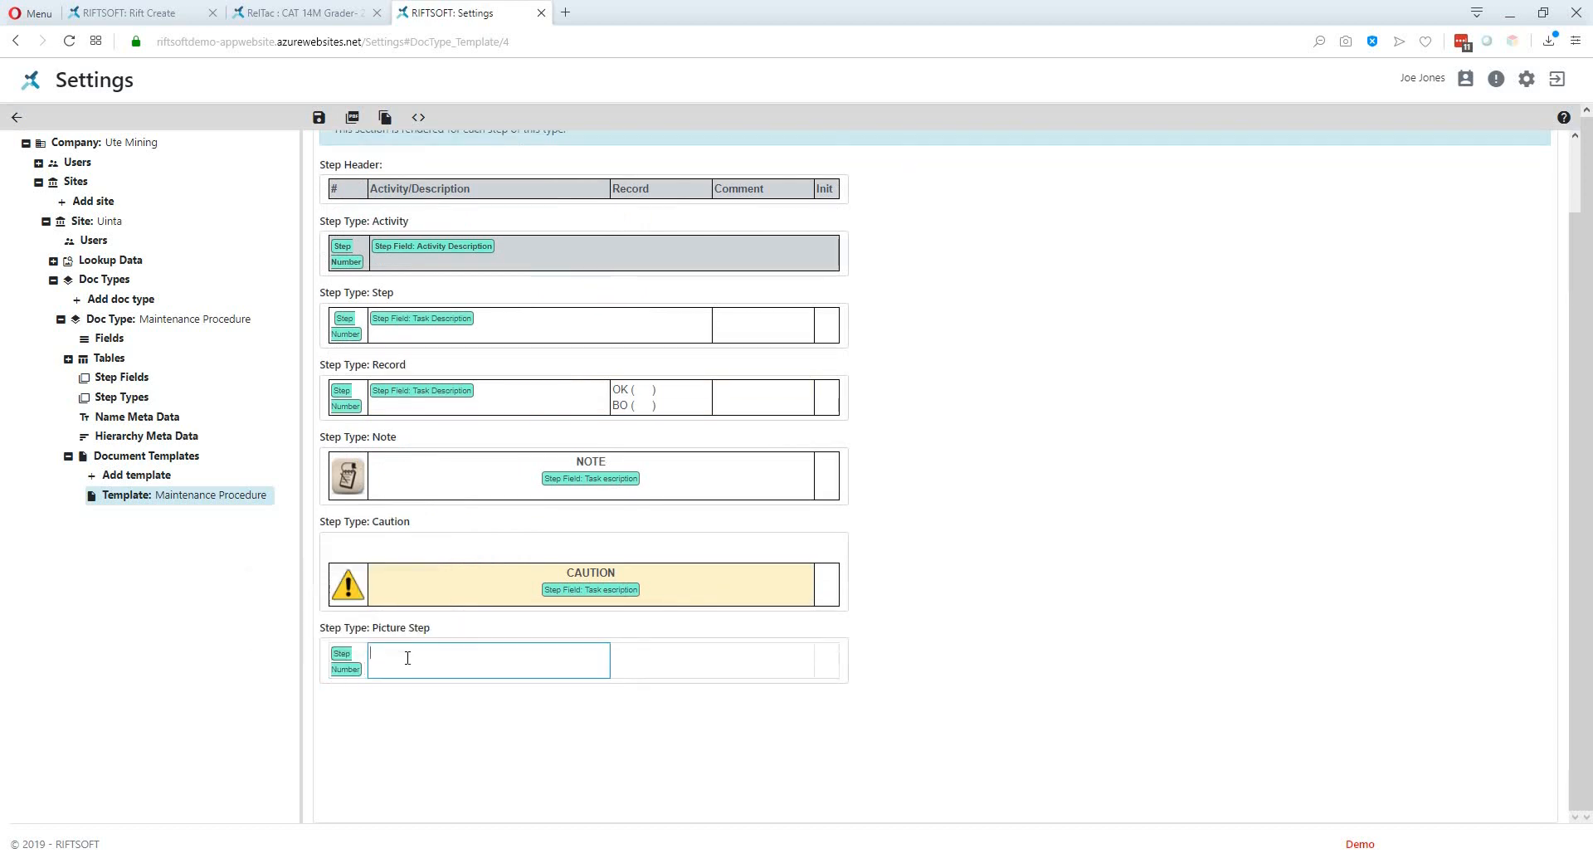
type("@")
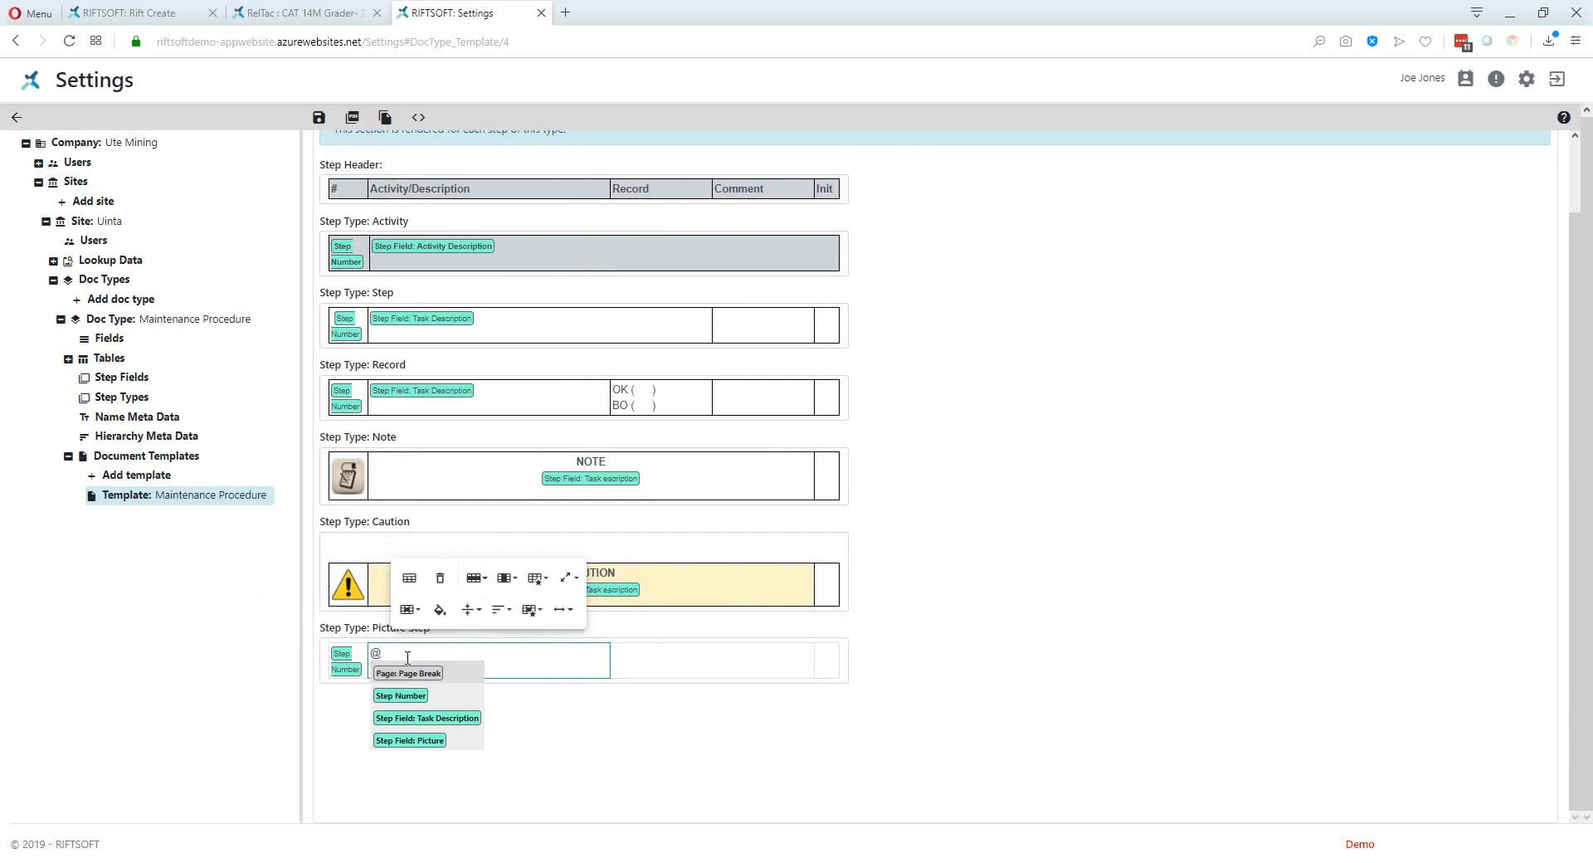
left_click(408, 723)
left_click(637, 649)
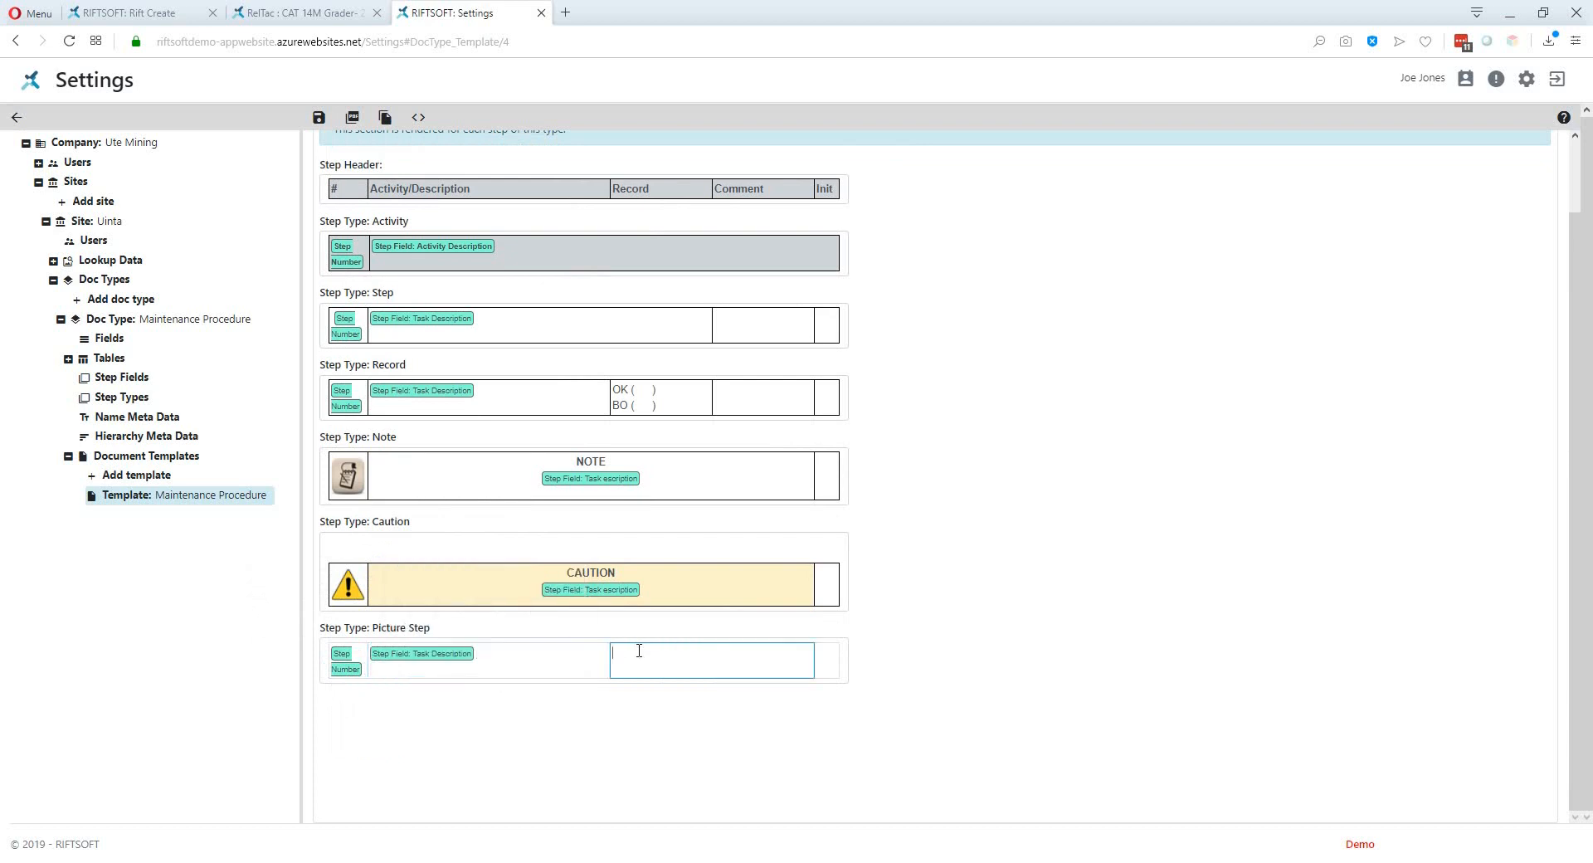
type("@")
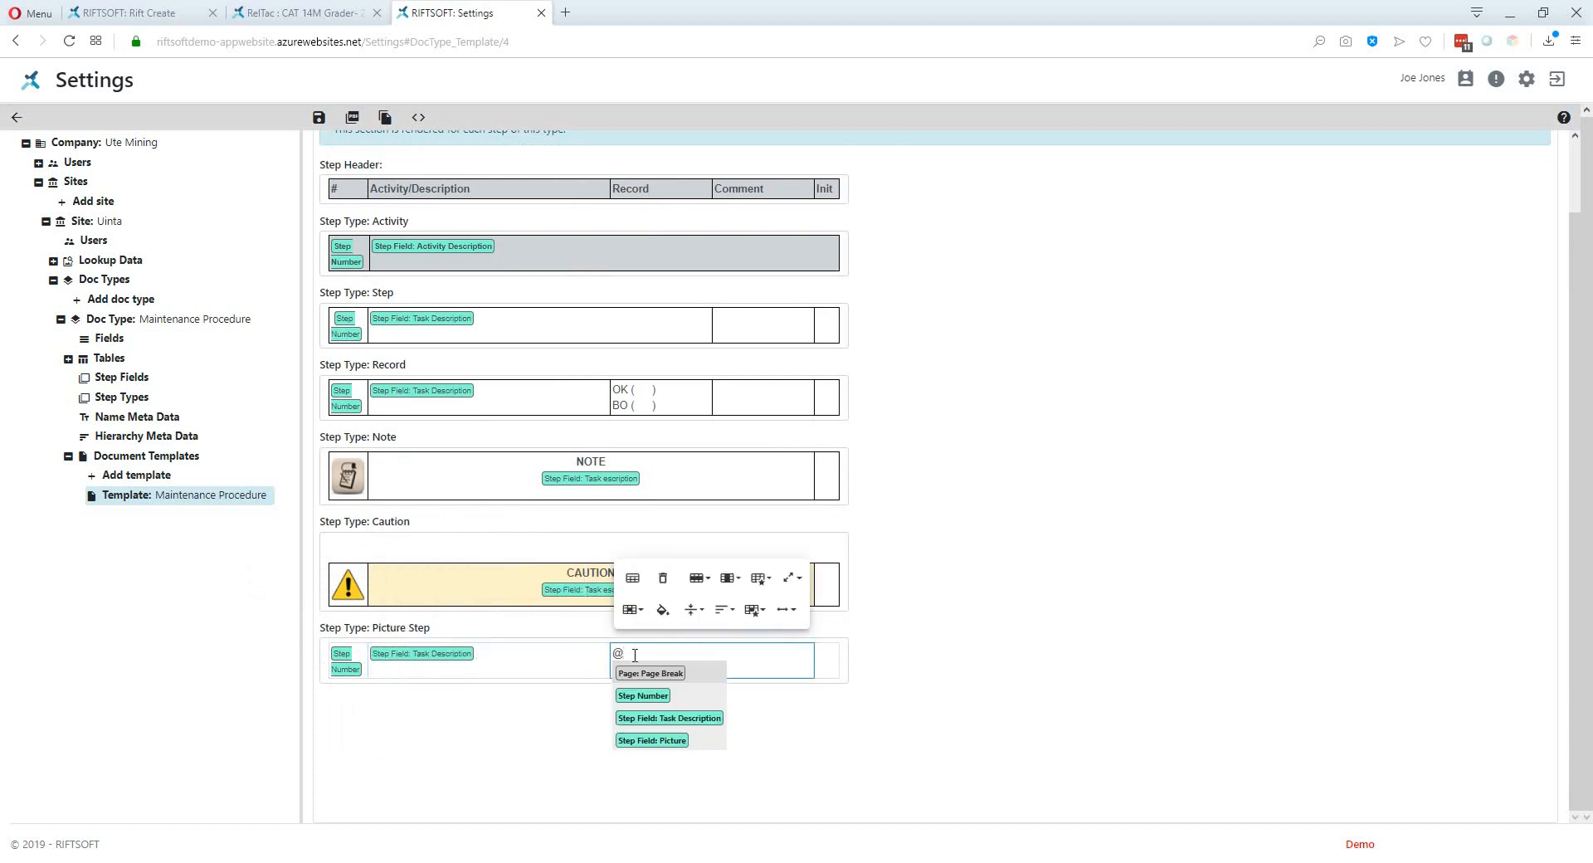
left_click(643, 740)
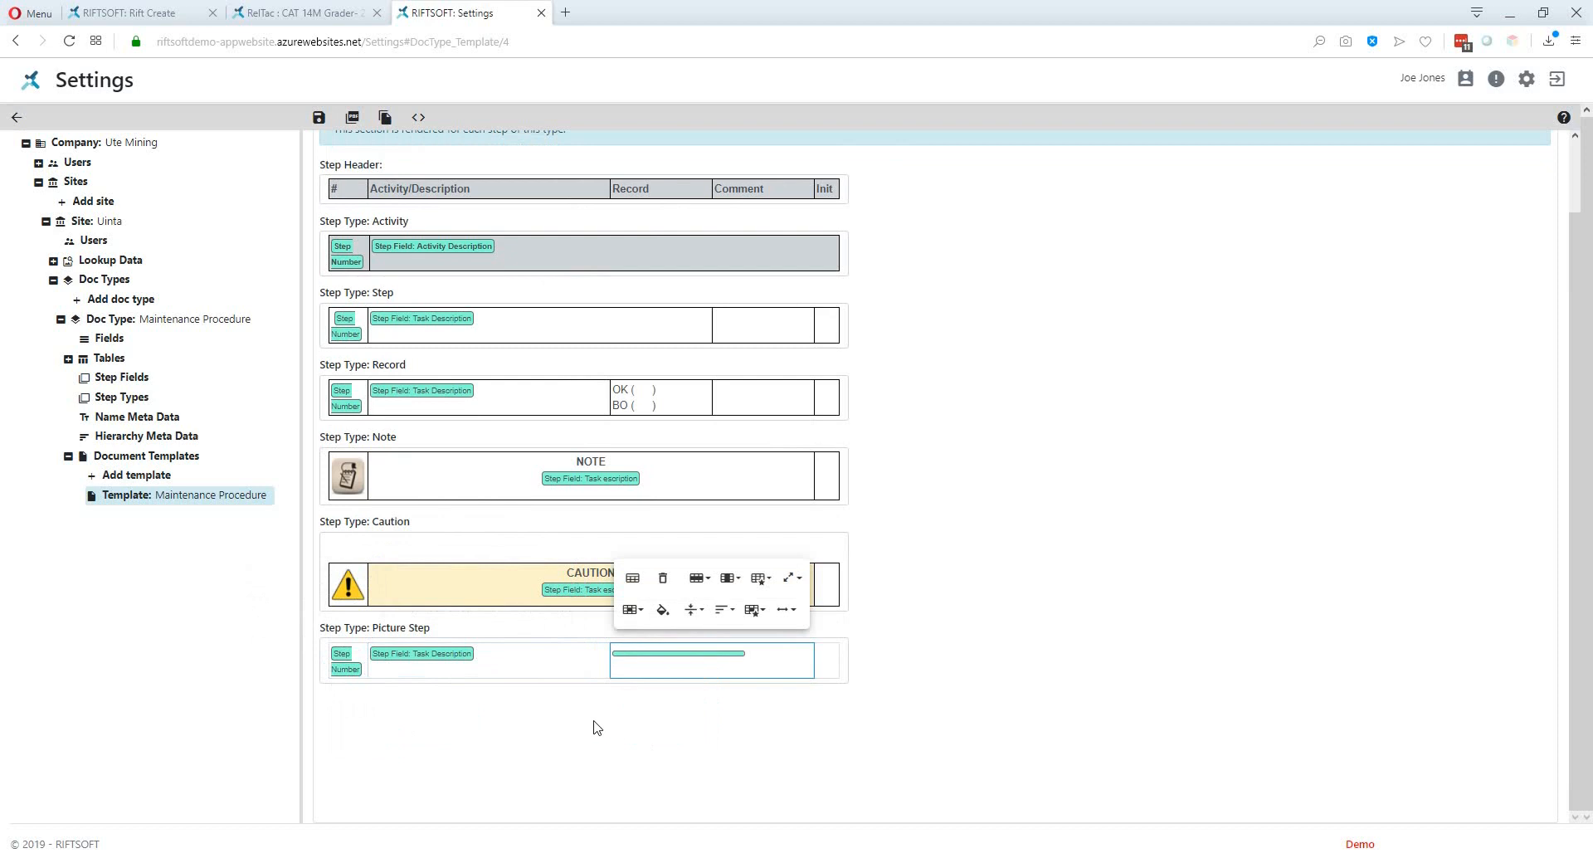
Step: Apply the Black Borders style to the Picture Step table
left_click(512, 657)
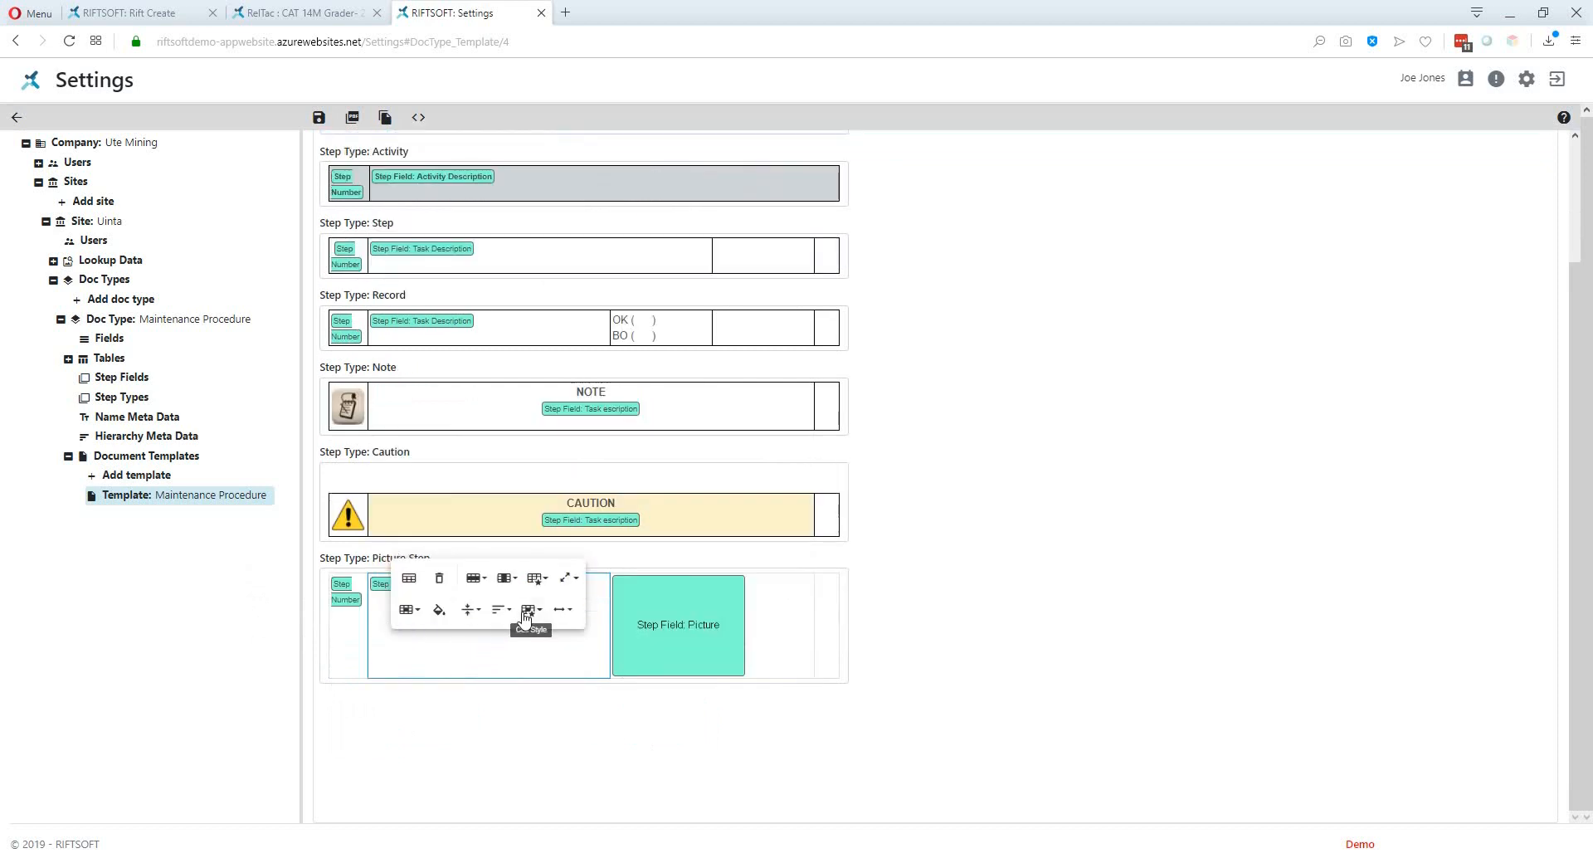
left_click(535, 578)
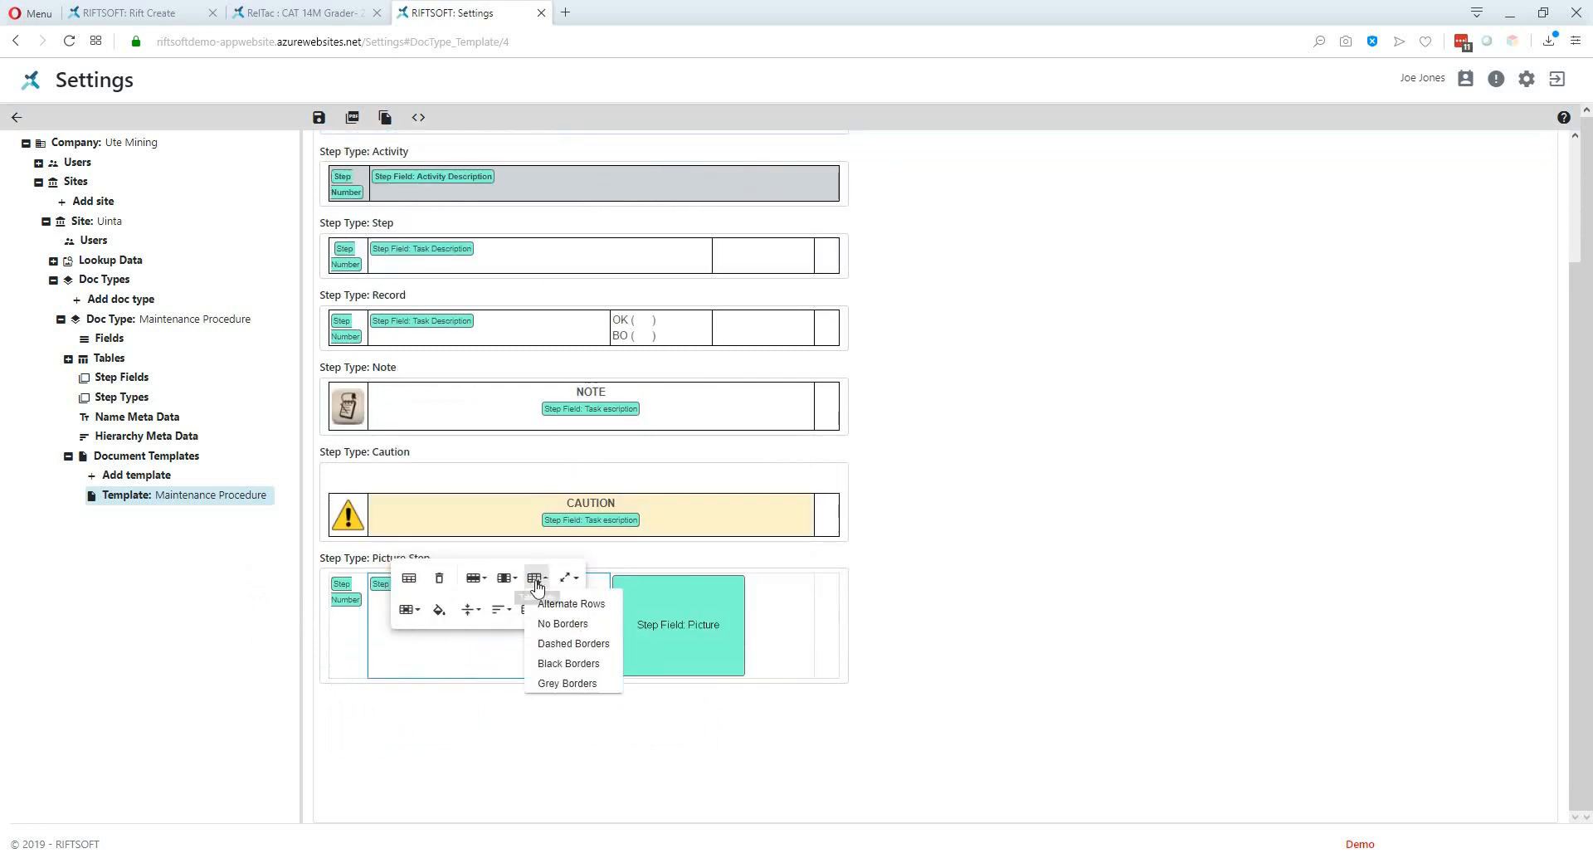
left_click(569, 664)
left_click(1286, 631)
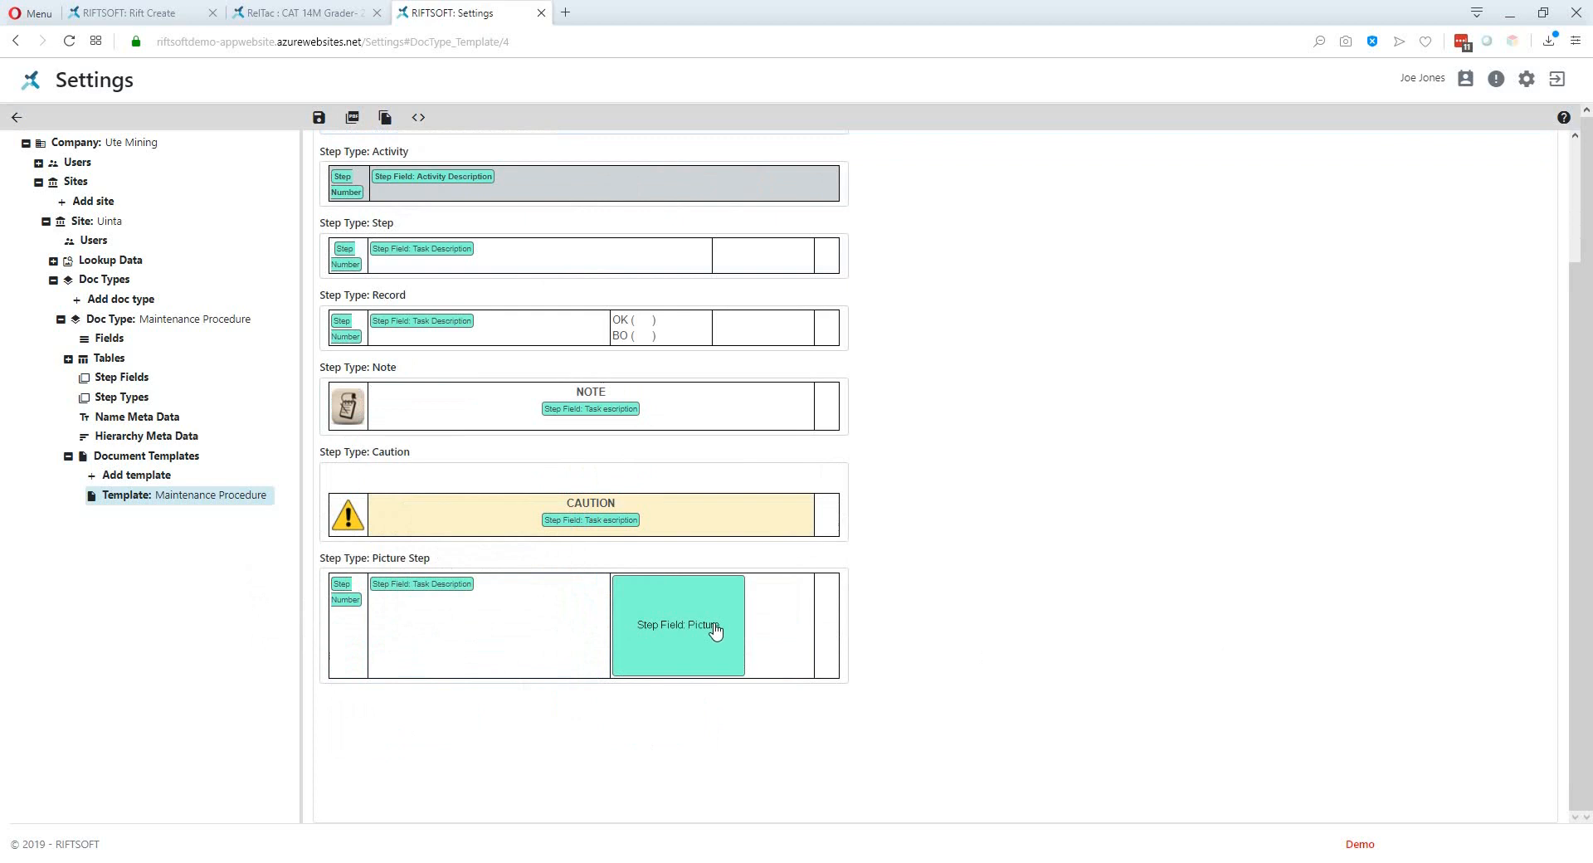
Step: Set the Picture field image's width to 100% in the Picture Step source and return to the visual layout
left_click(518, 604)
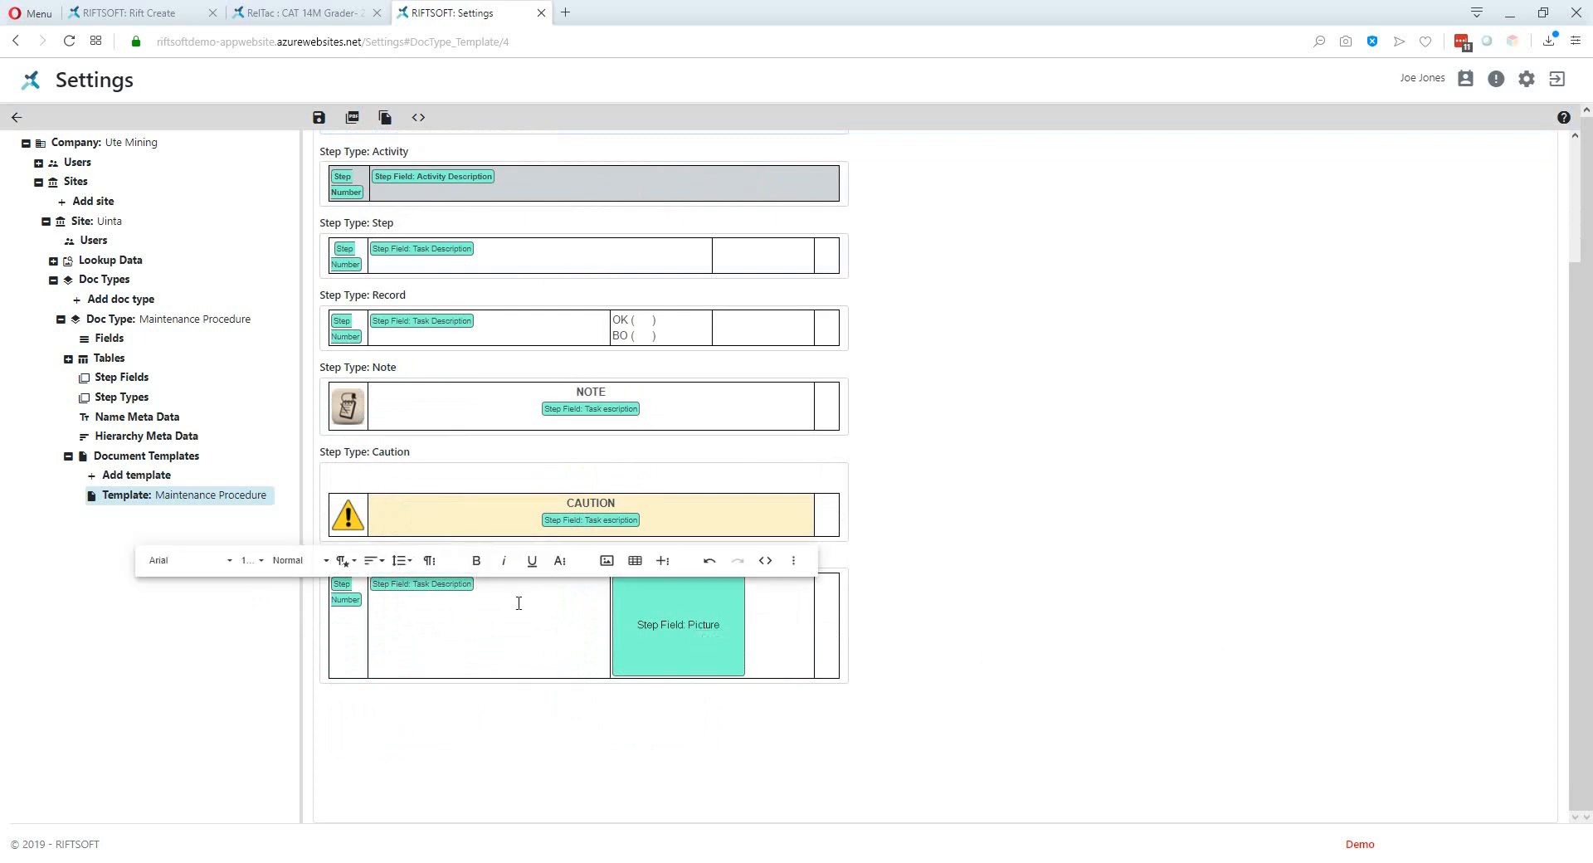
left_click(765, 560)
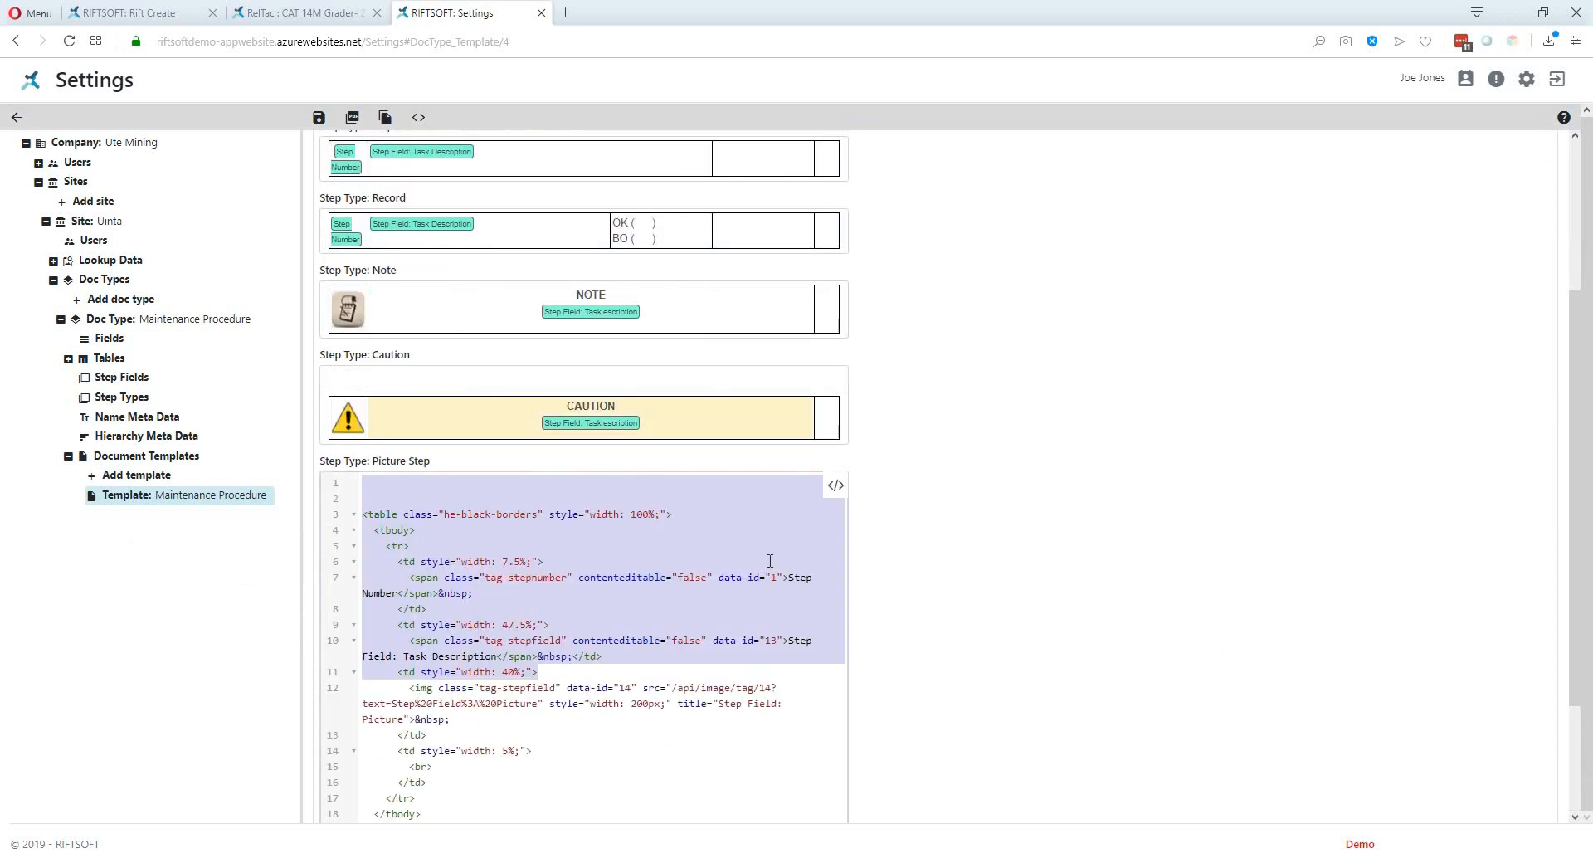
scroll(770, 561, "down", 3)
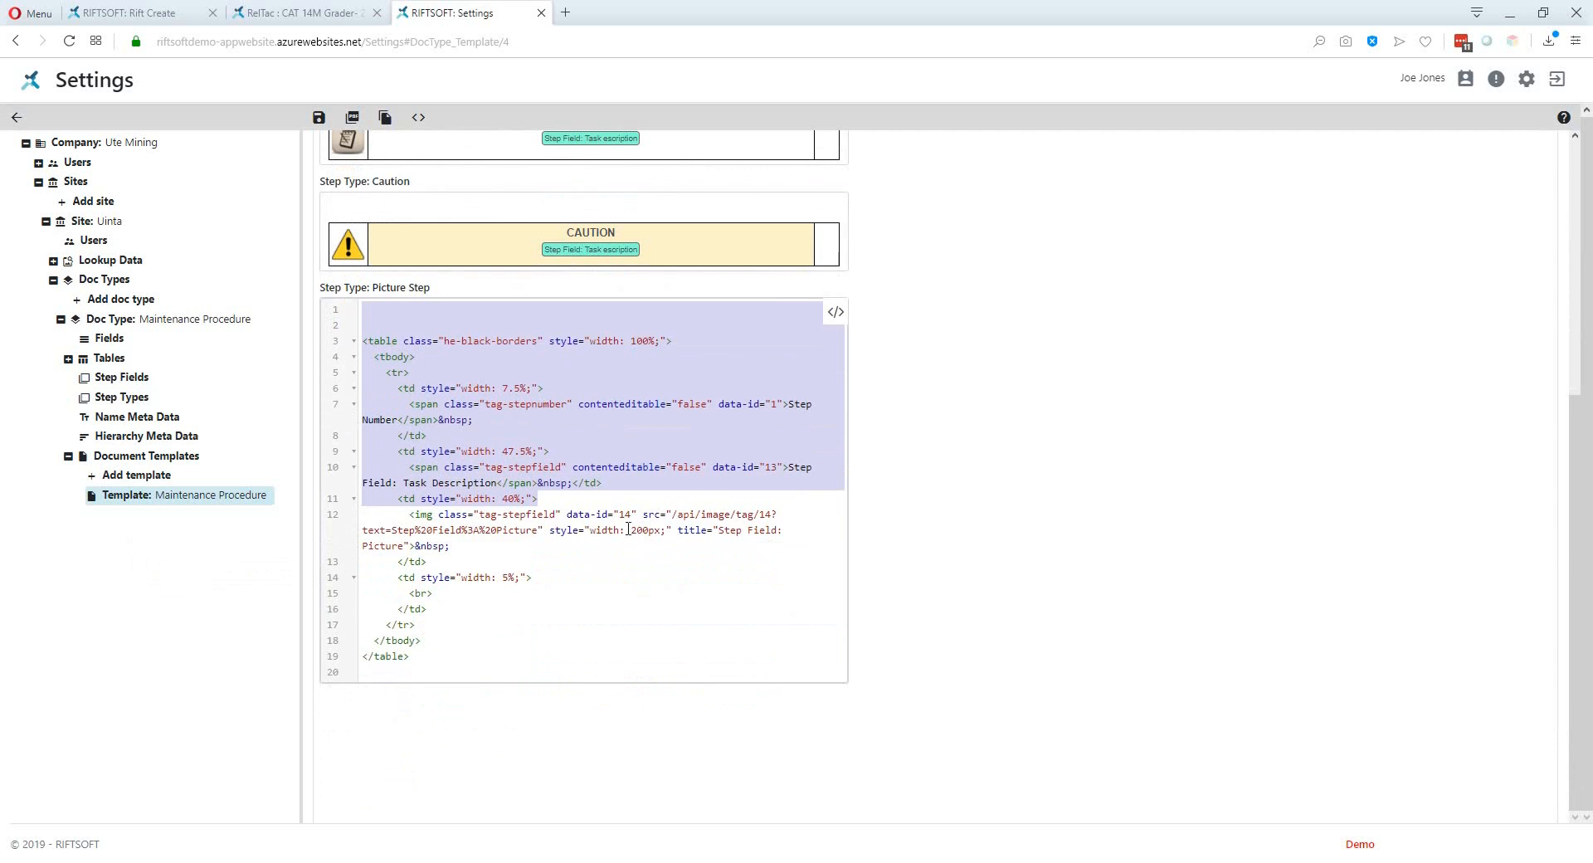
left_click_drag(635, 530, 657, 531)
type("100")
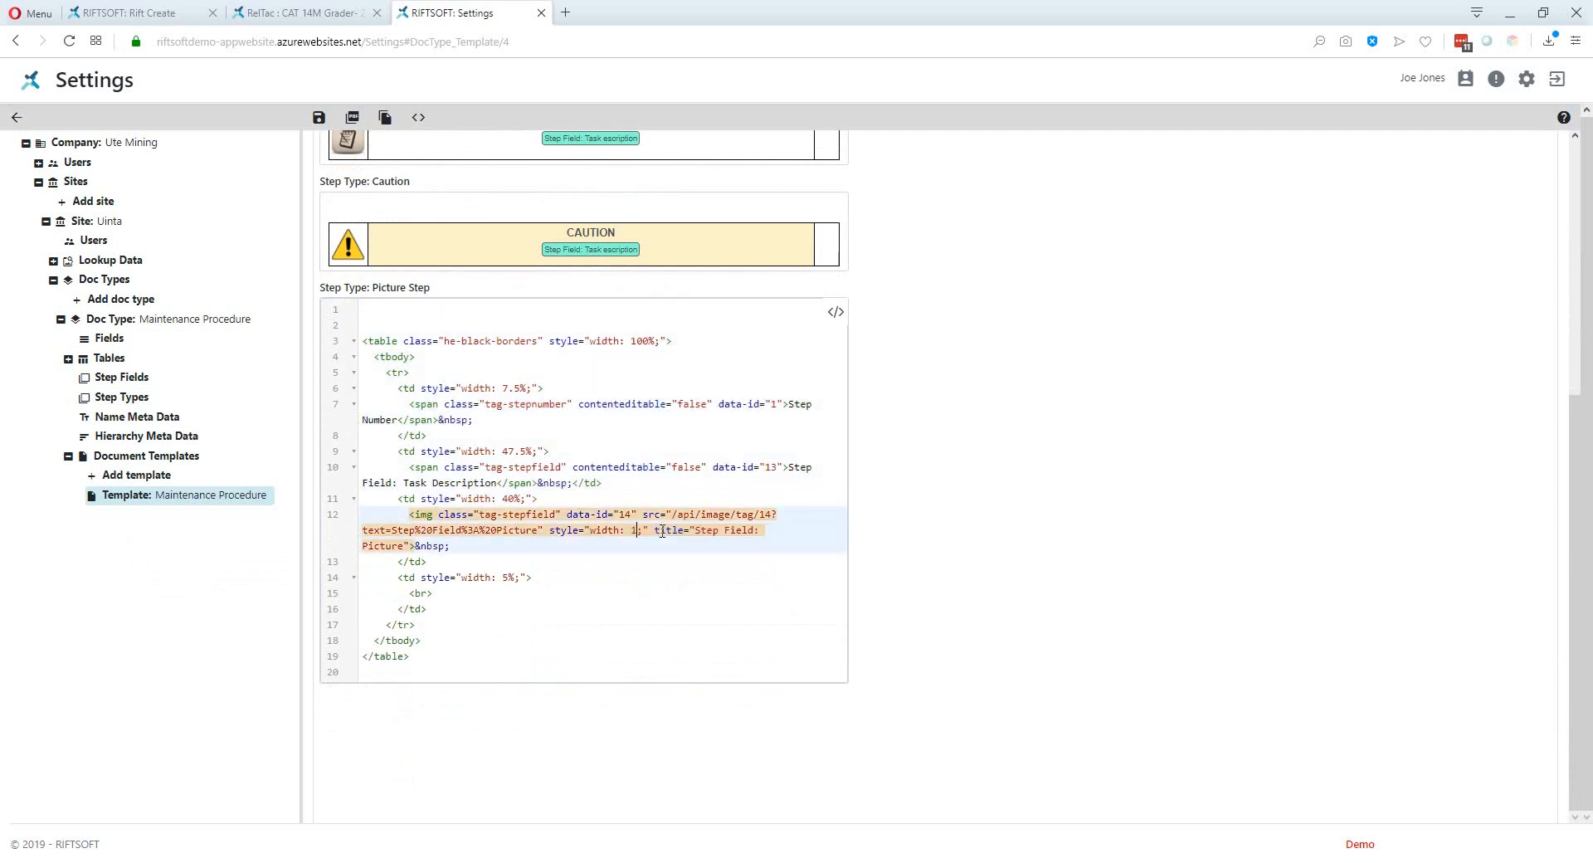
type("%")
left_click(836, 312)
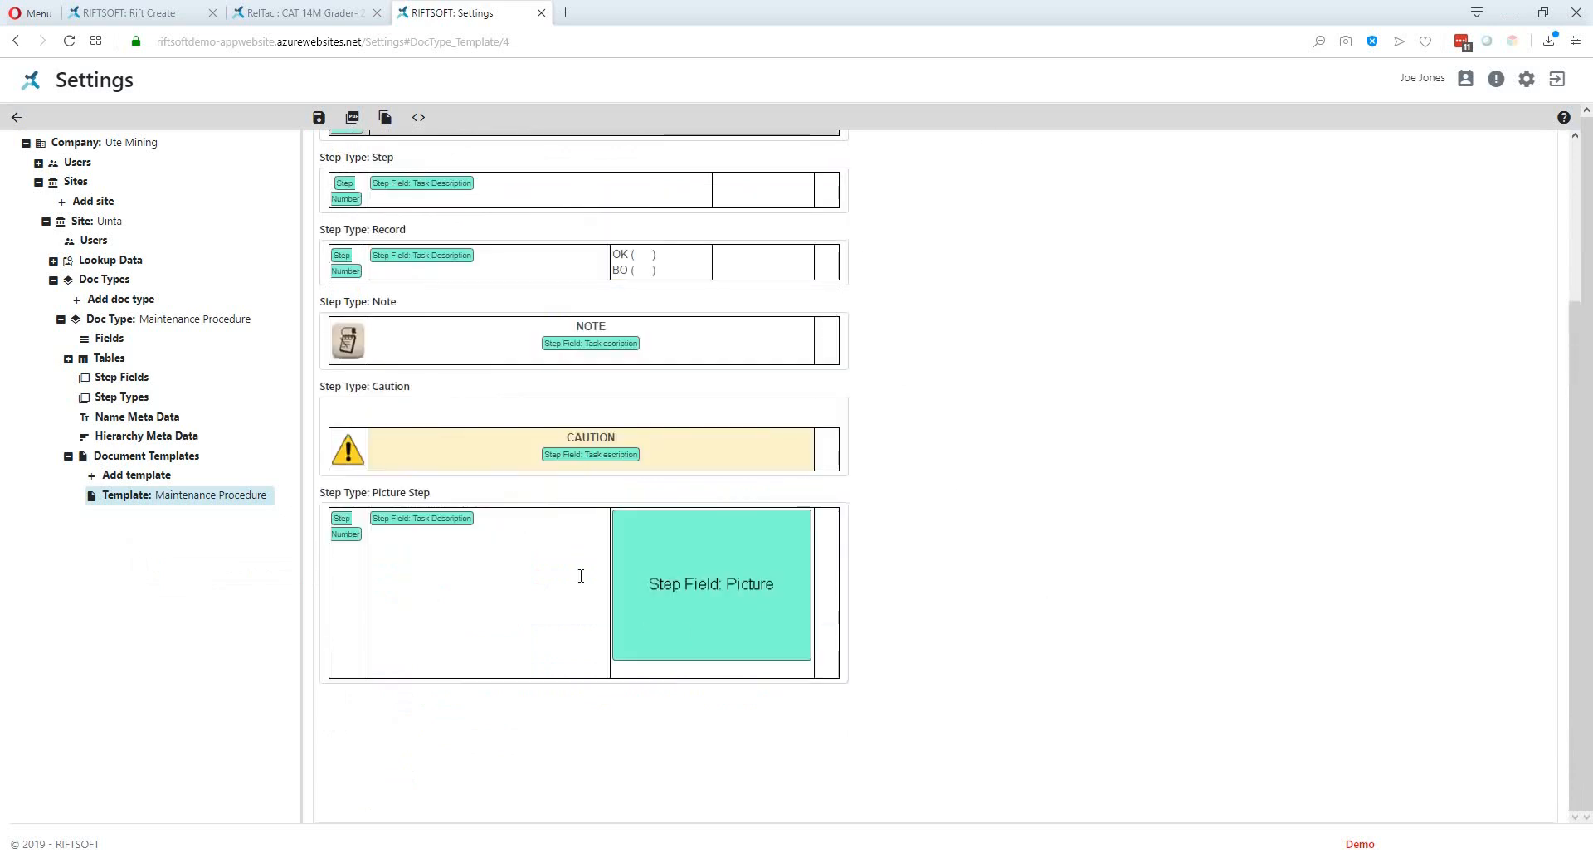
Step: Set the sizing option of the Picture cell in the Picture Step table to 2, and save the template
scroll(565, 576, "up", 2)
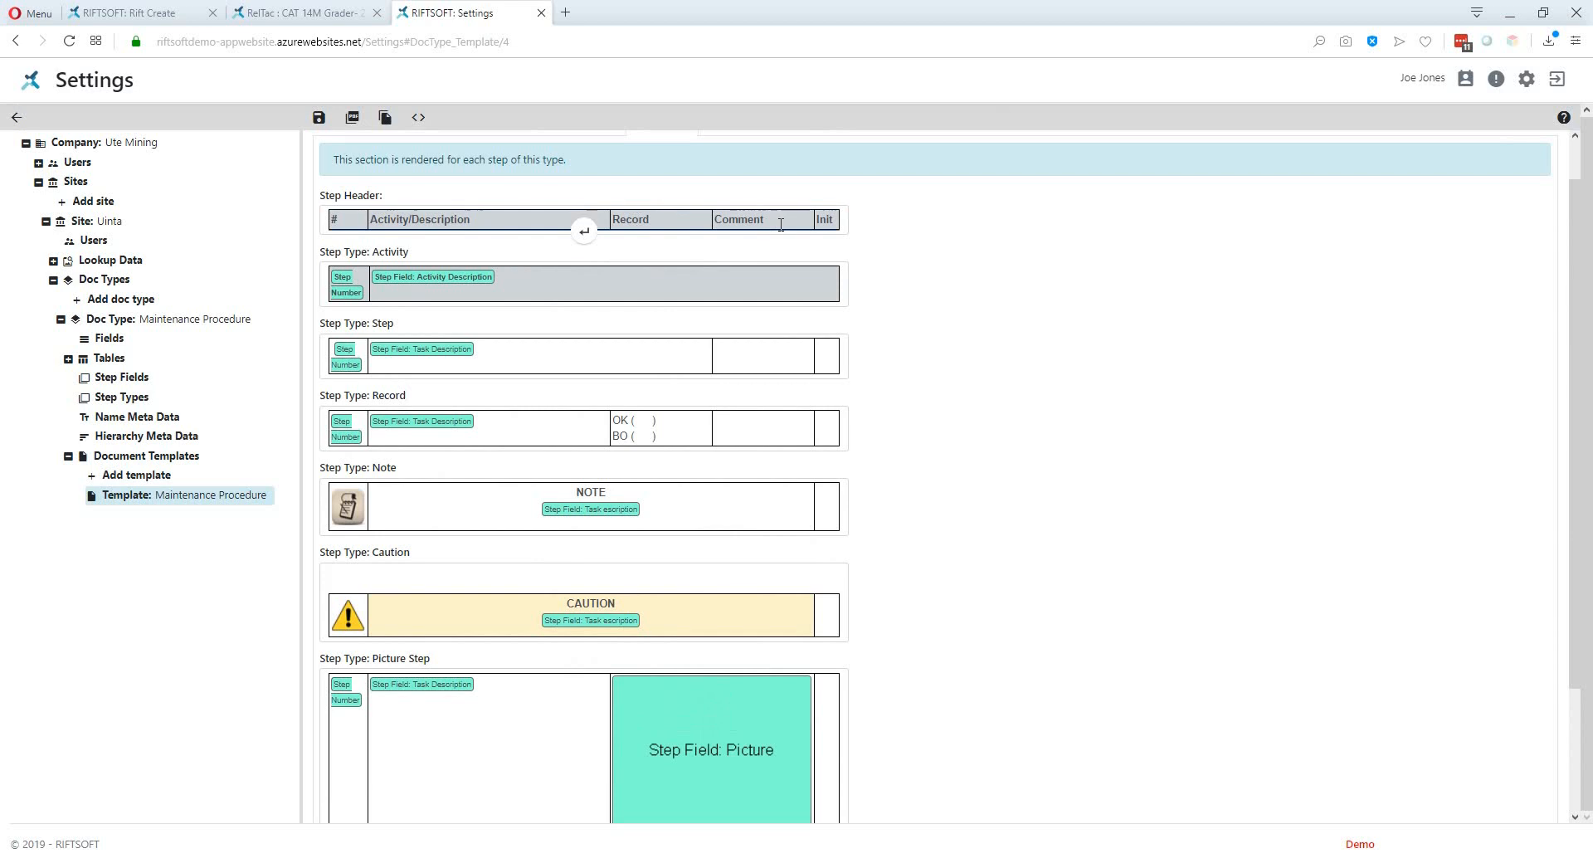
scroll(537, 701, "down", 2)
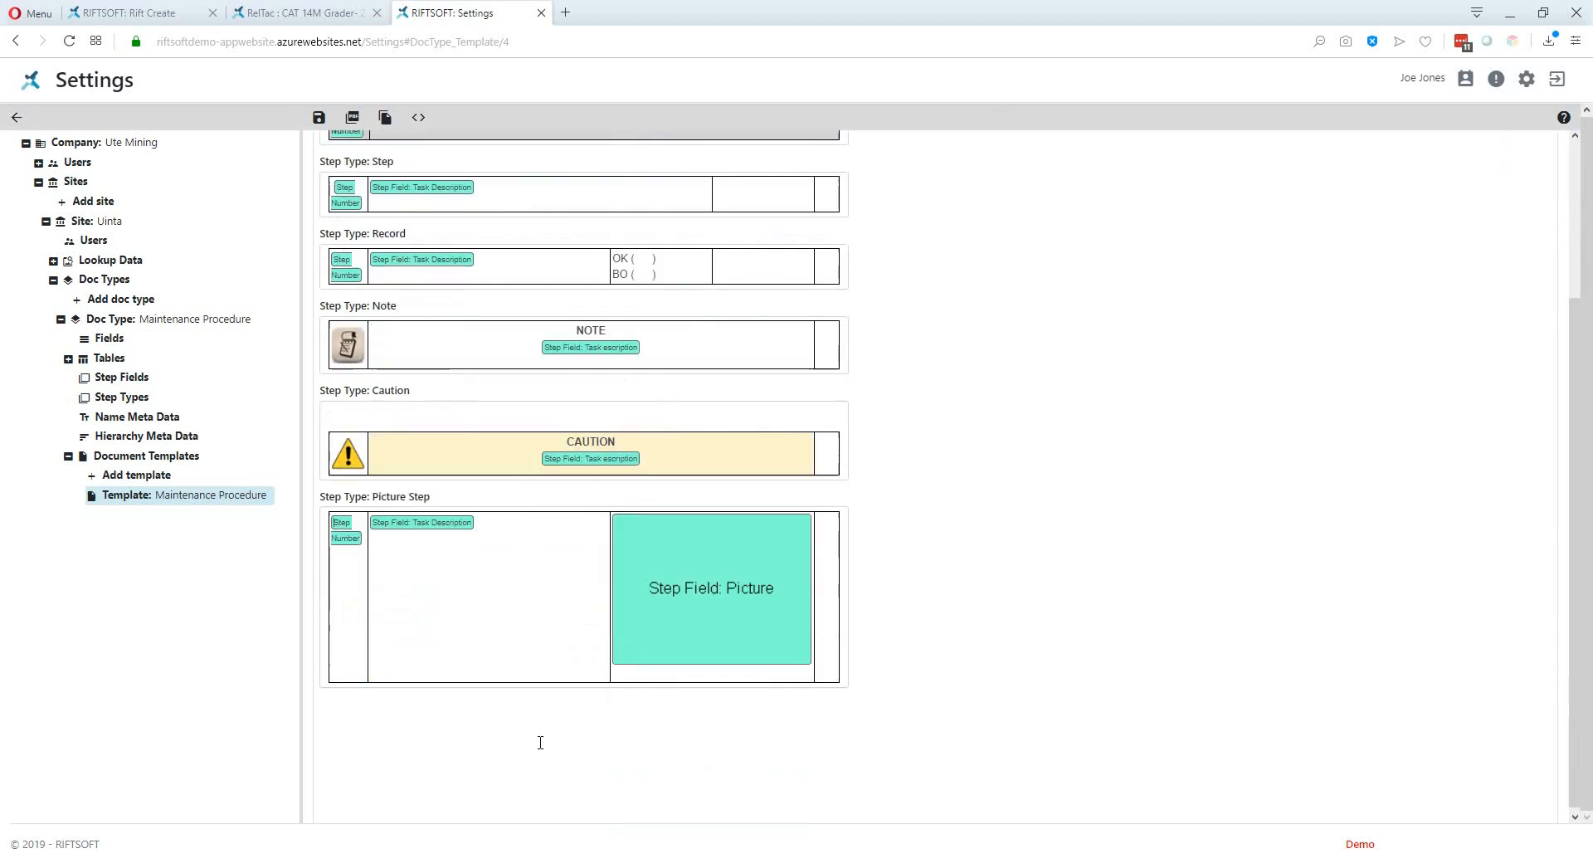
left_click(665, 668)
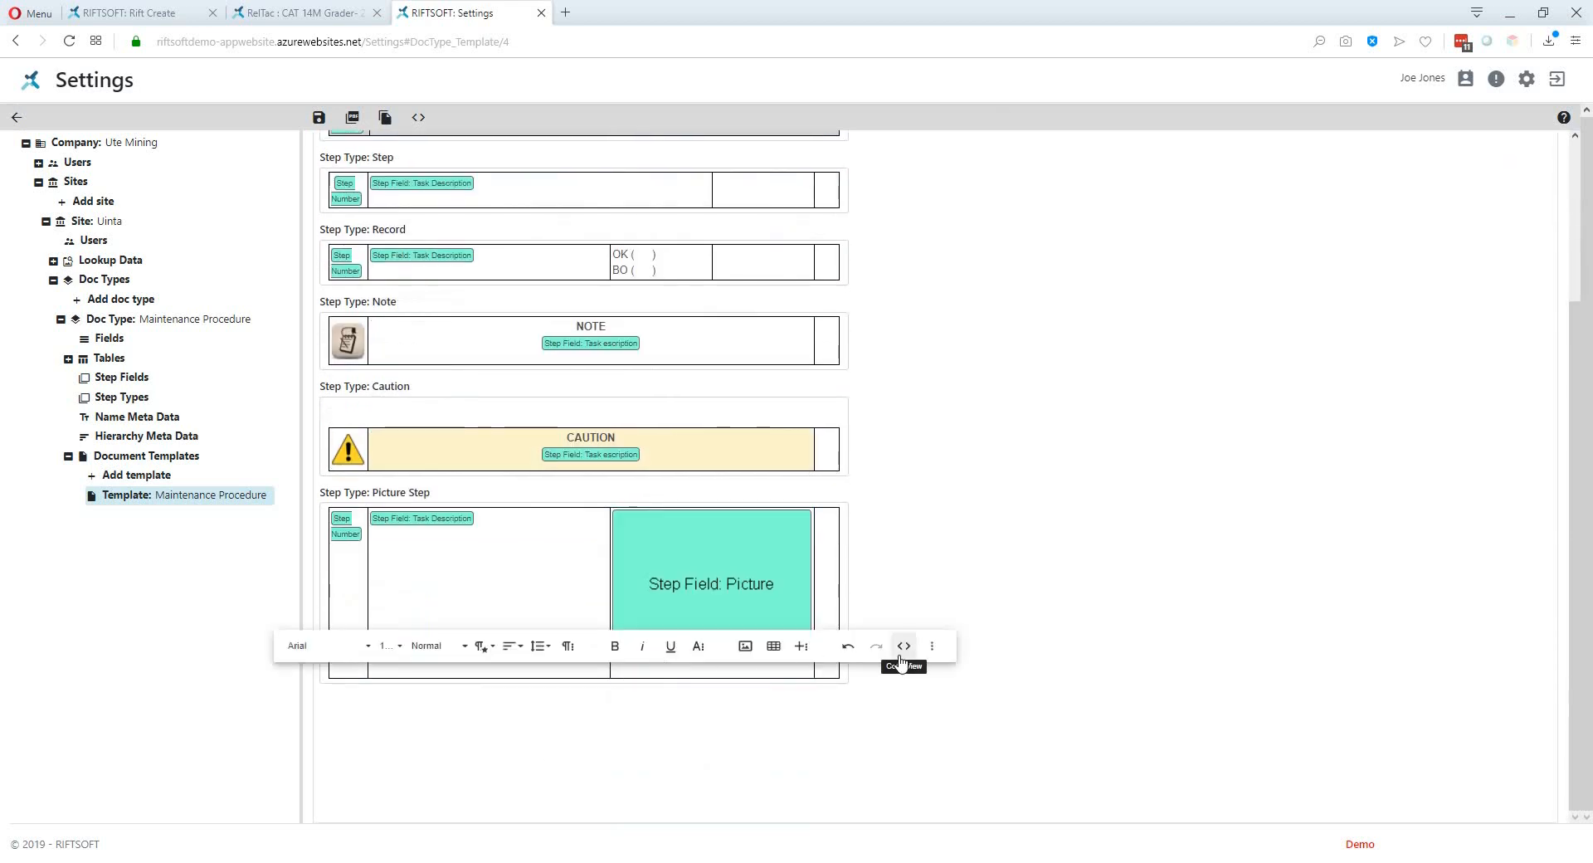
left_click(605, 675)
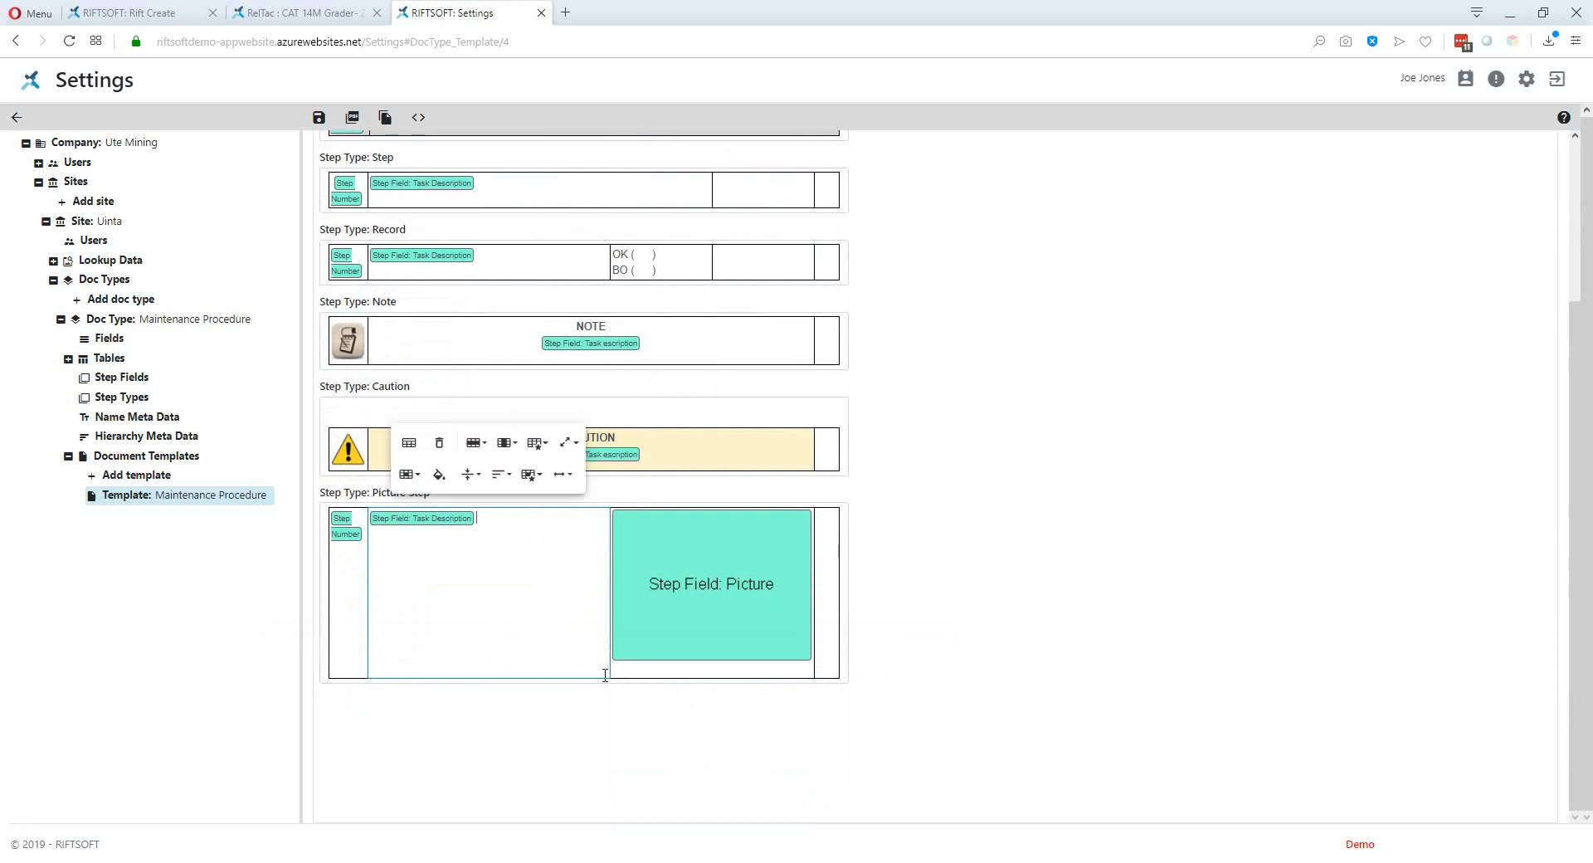
left_click(633, 671)
left_click(793, 444)
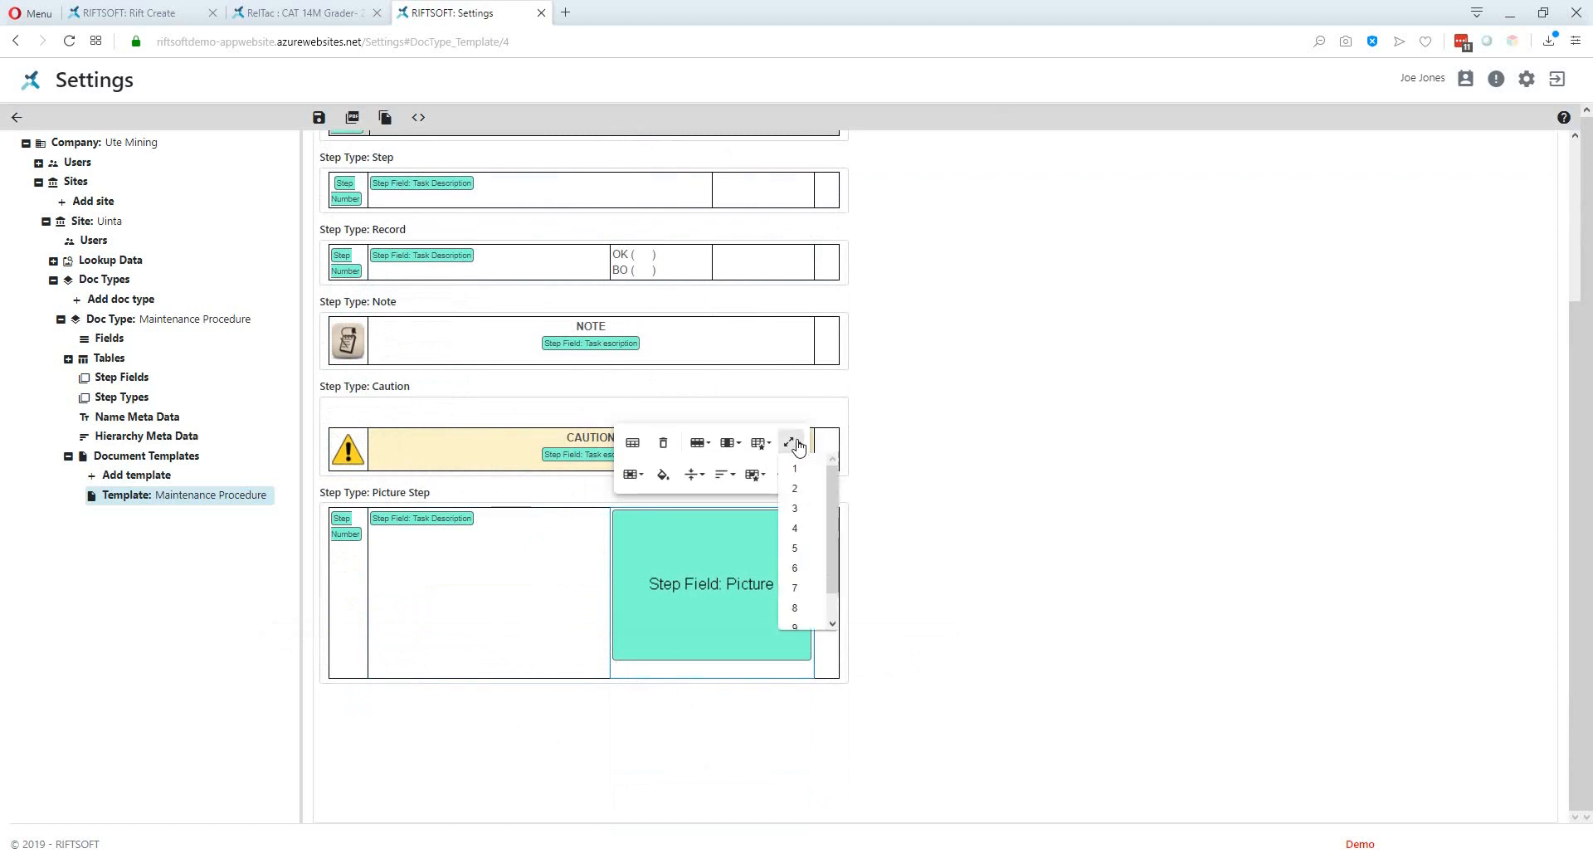
left_click(797, 491)
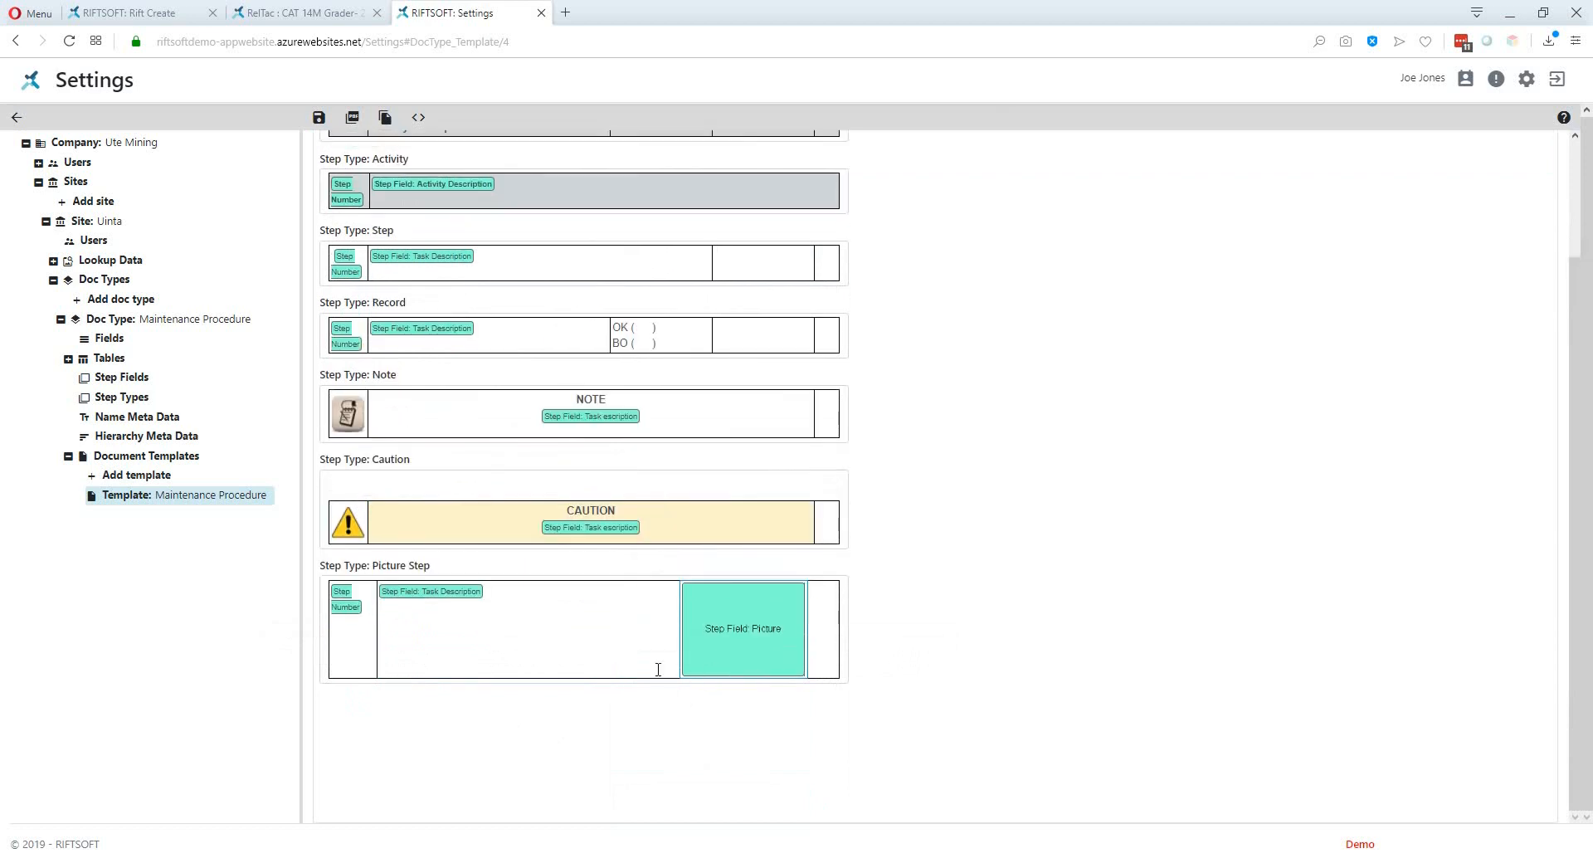
left_click(588, 640)
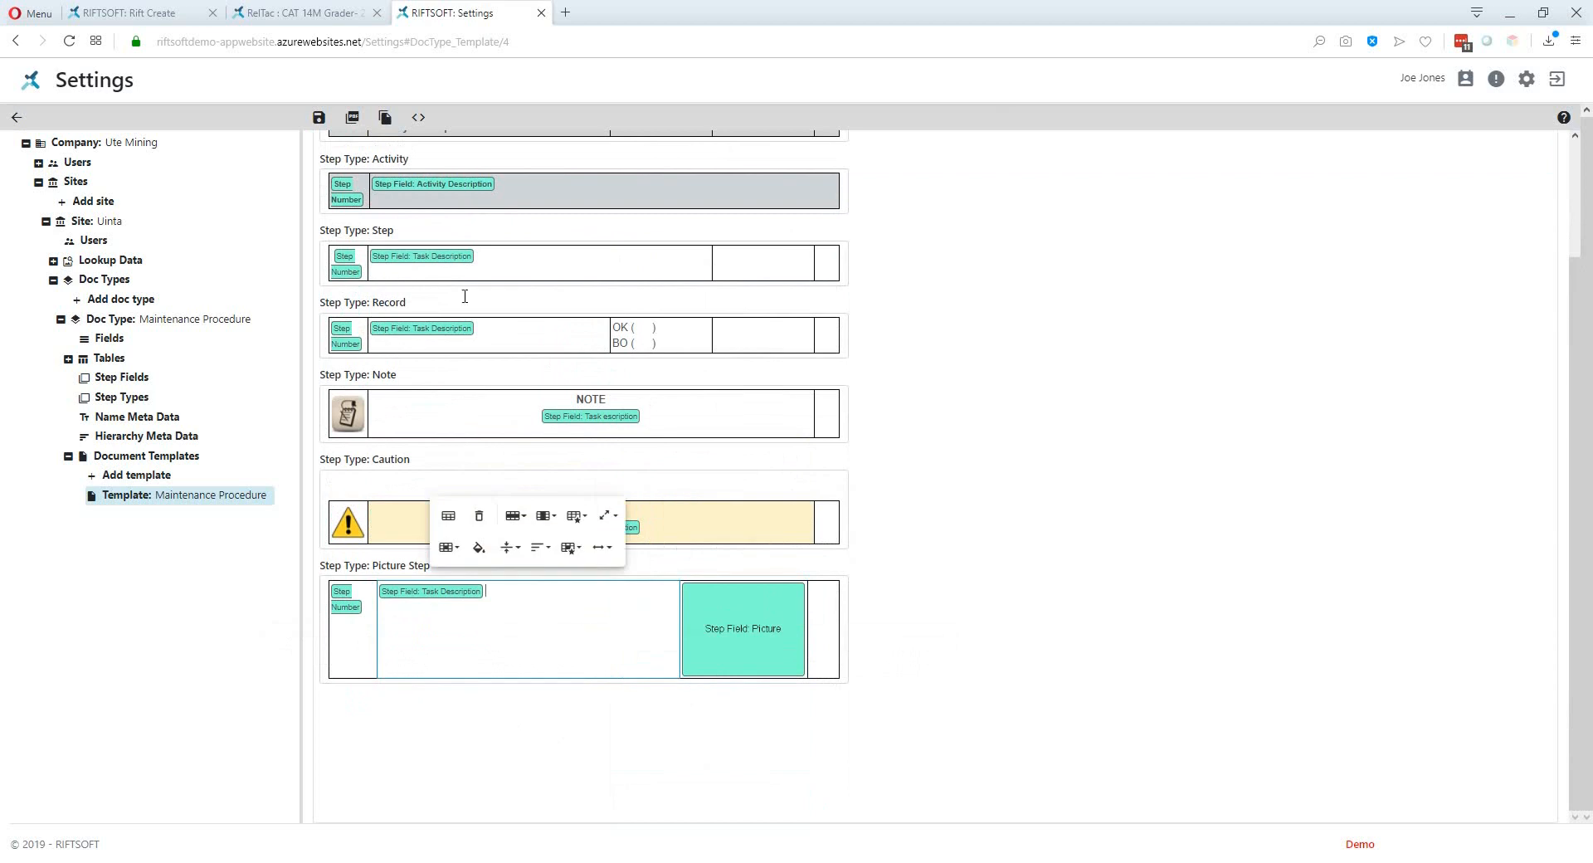
left_click(320, 119)
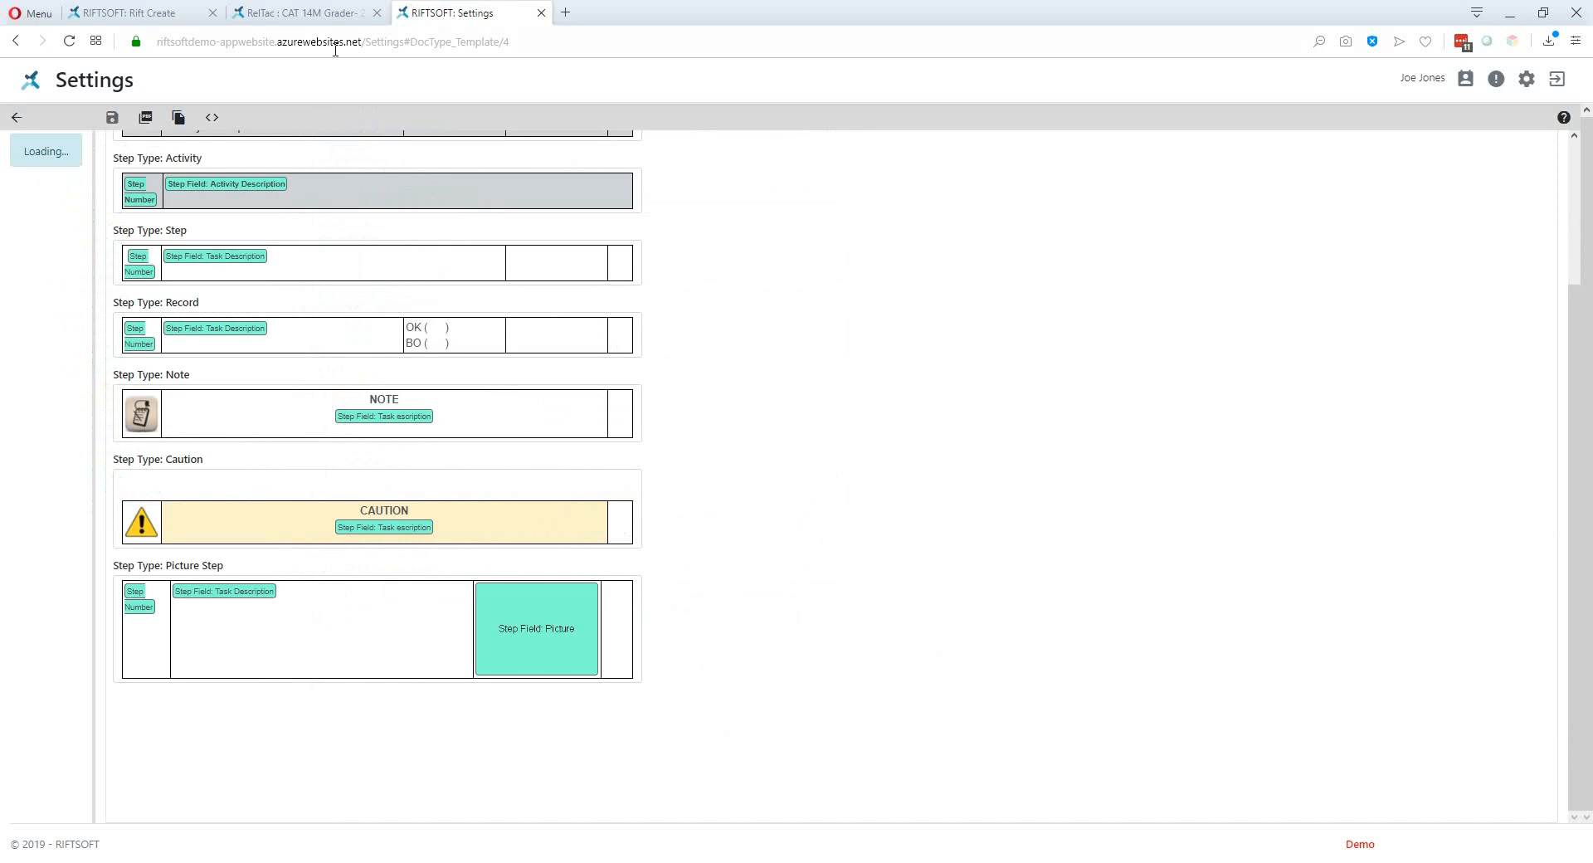
Step: In the procedures of the CAT 14M Grader- 250 HR PRE PM document, change the step type of step 3.1 to Picture Step
left_click(154, 15)
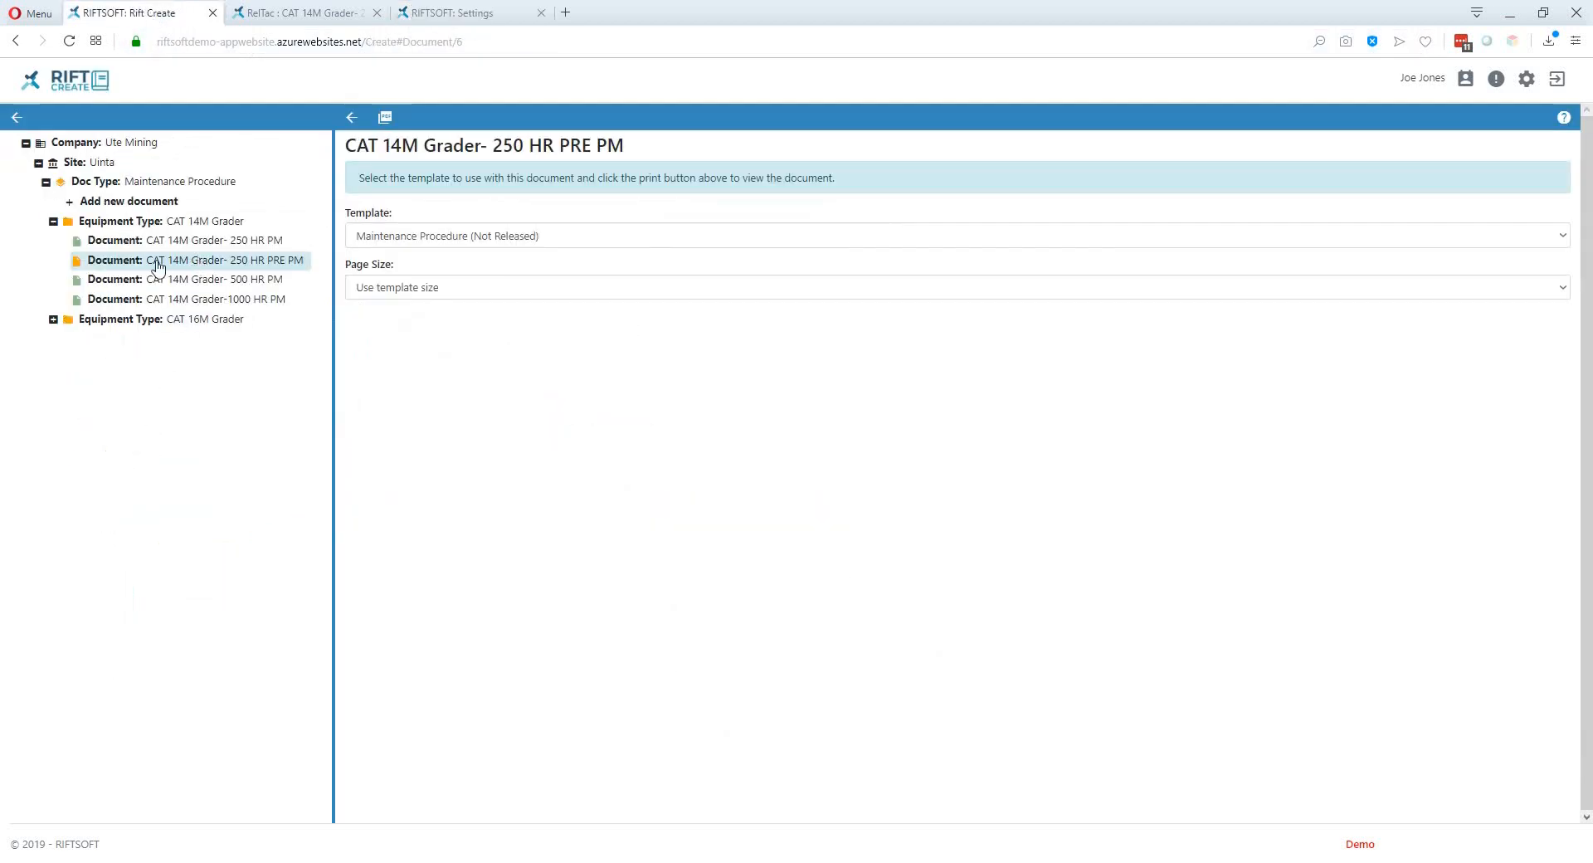
left_click(351, 117)
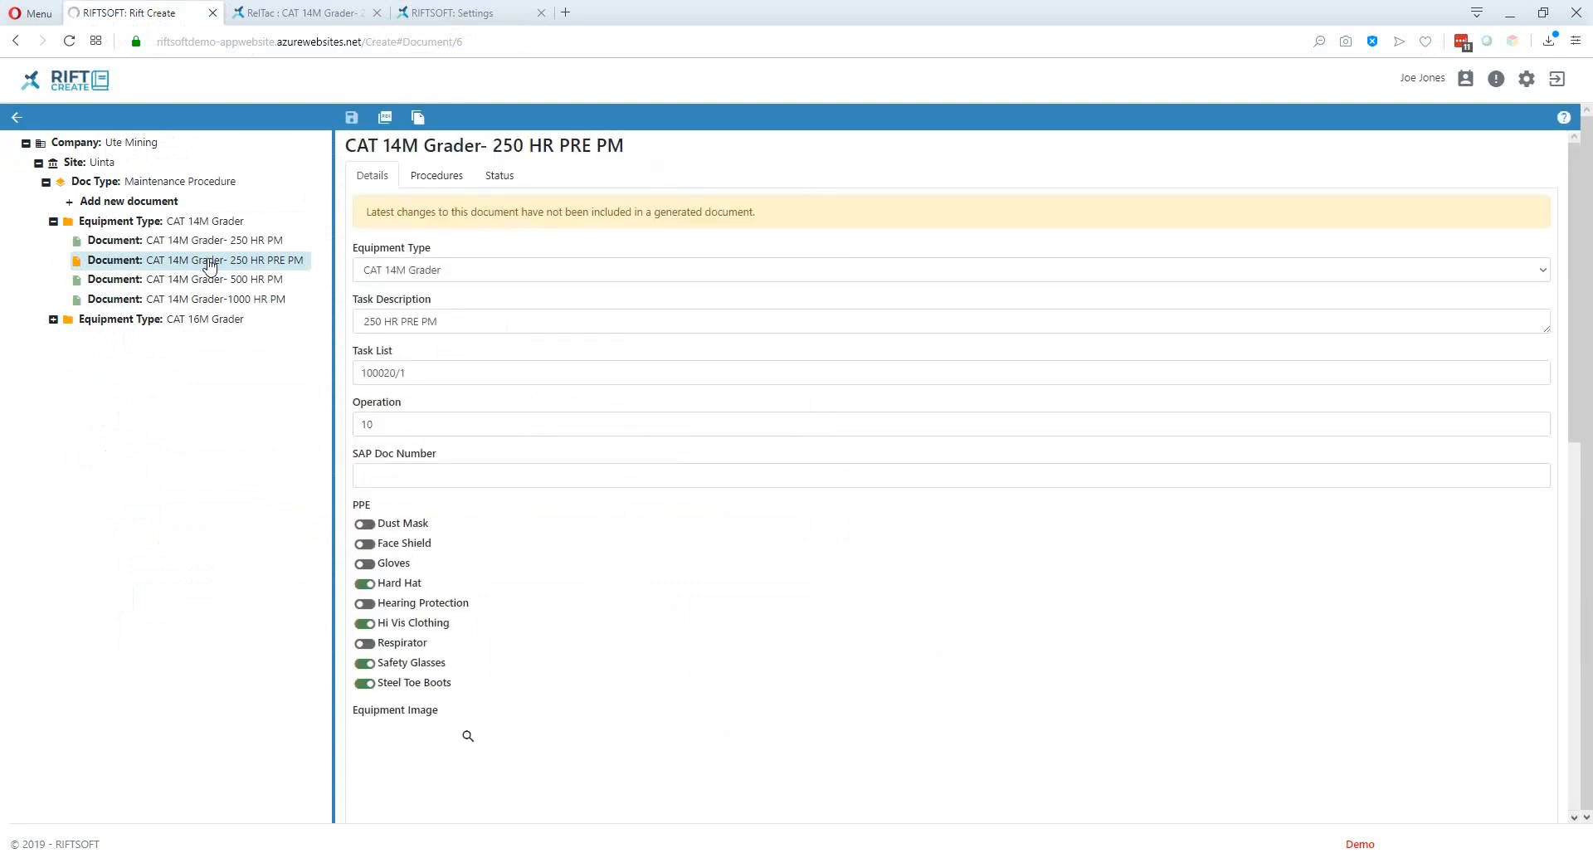
left_click(448, 183)
scroll(733, 444, "down", 5)
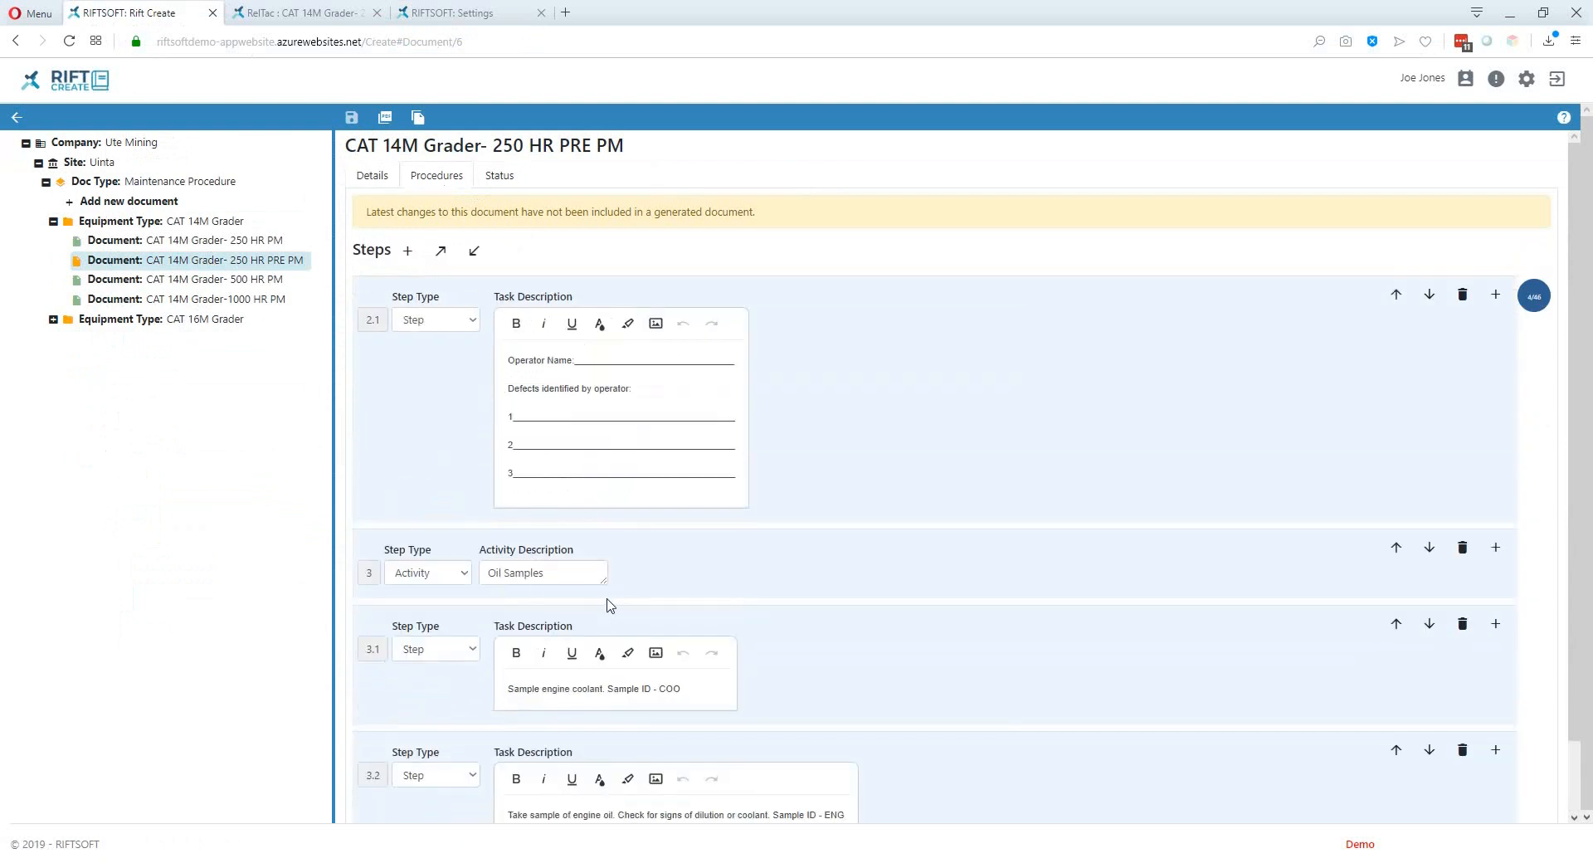
left_click(448, 652)
left_click(433, 836)
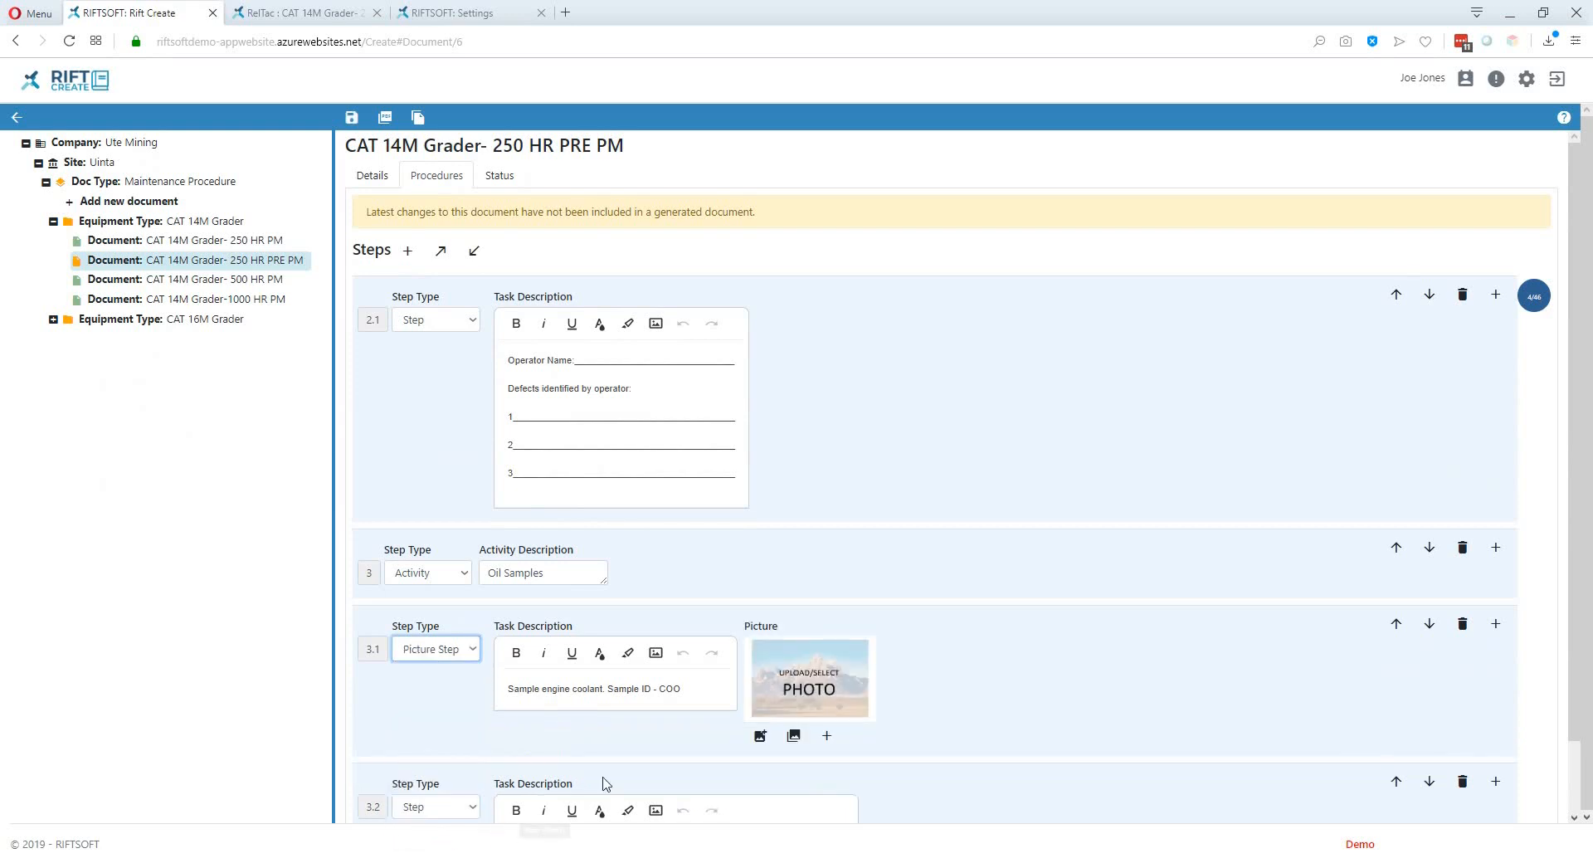
Step: Upload engine drain.jpg from the Desktop as the picture of step 3.1 and save the document
left_click(759, 736)
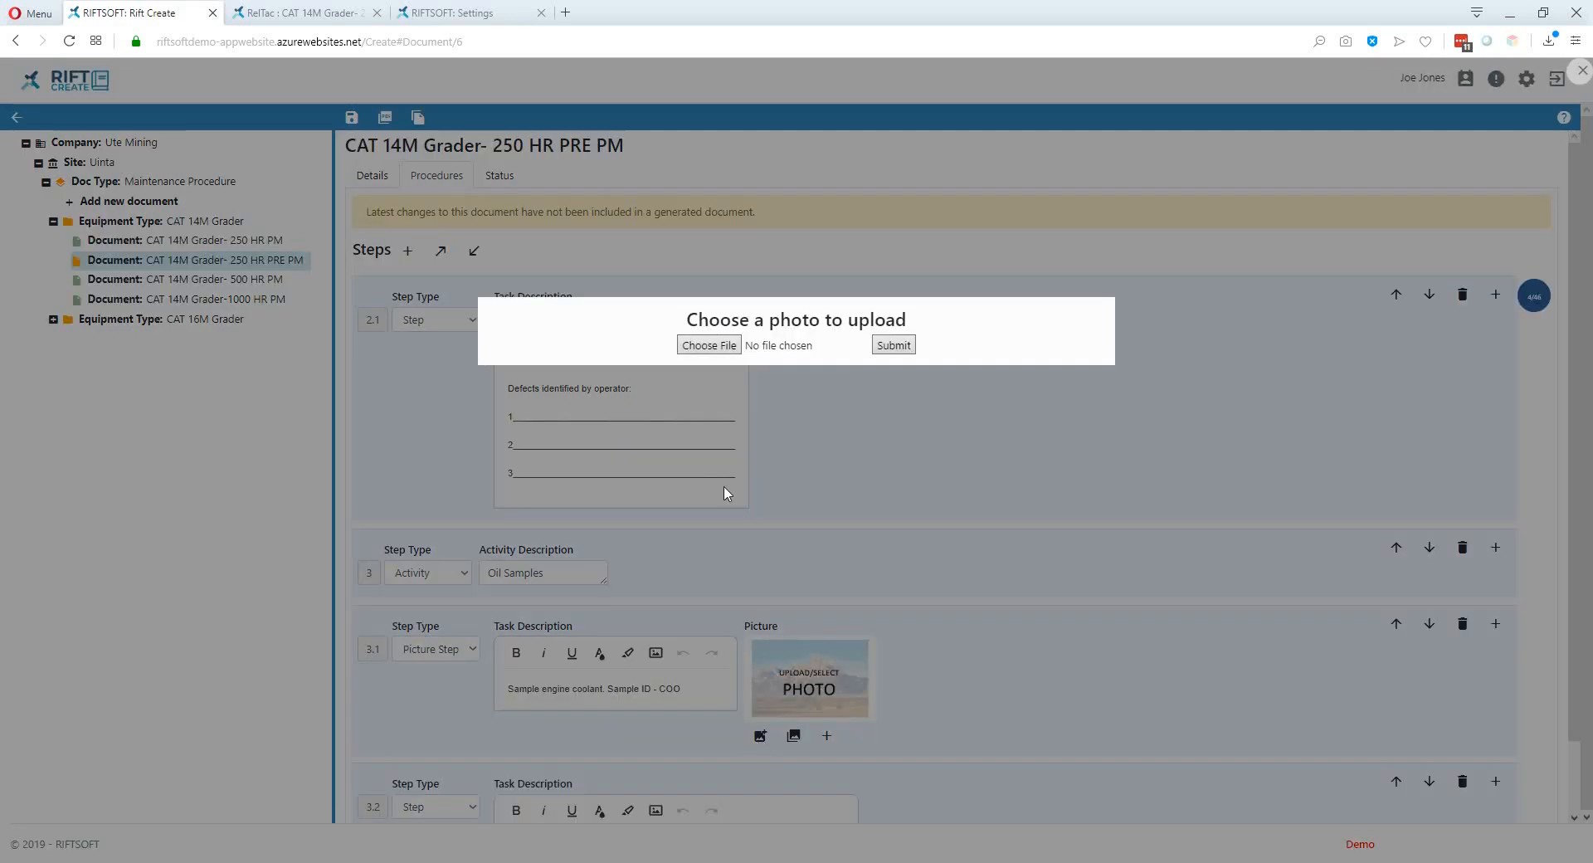
left_click(721, 353)
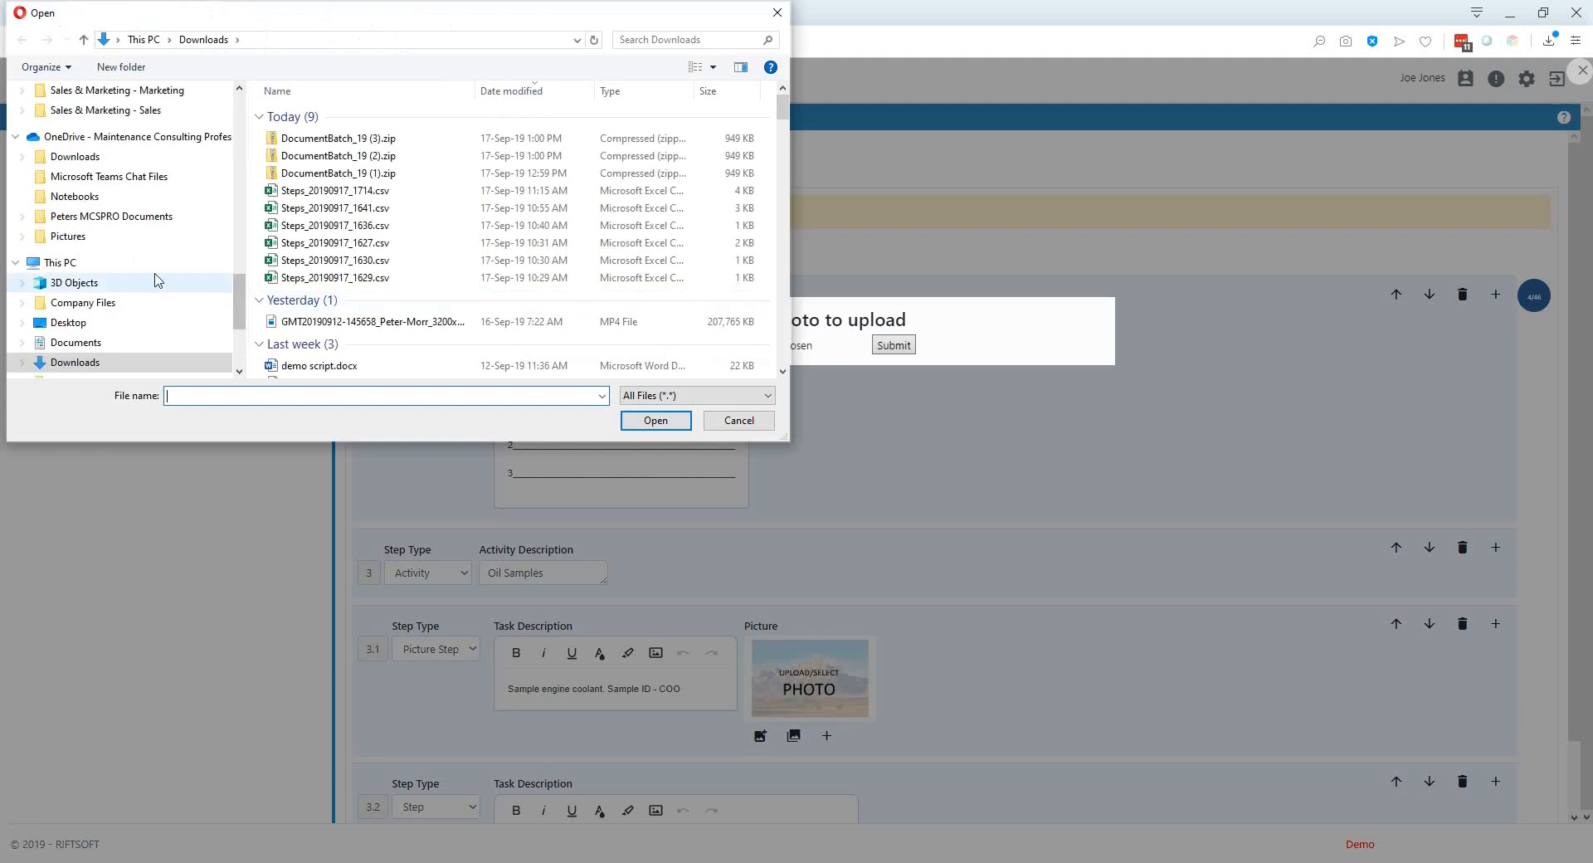
left_click(83, 324)
double_click(304, 131)
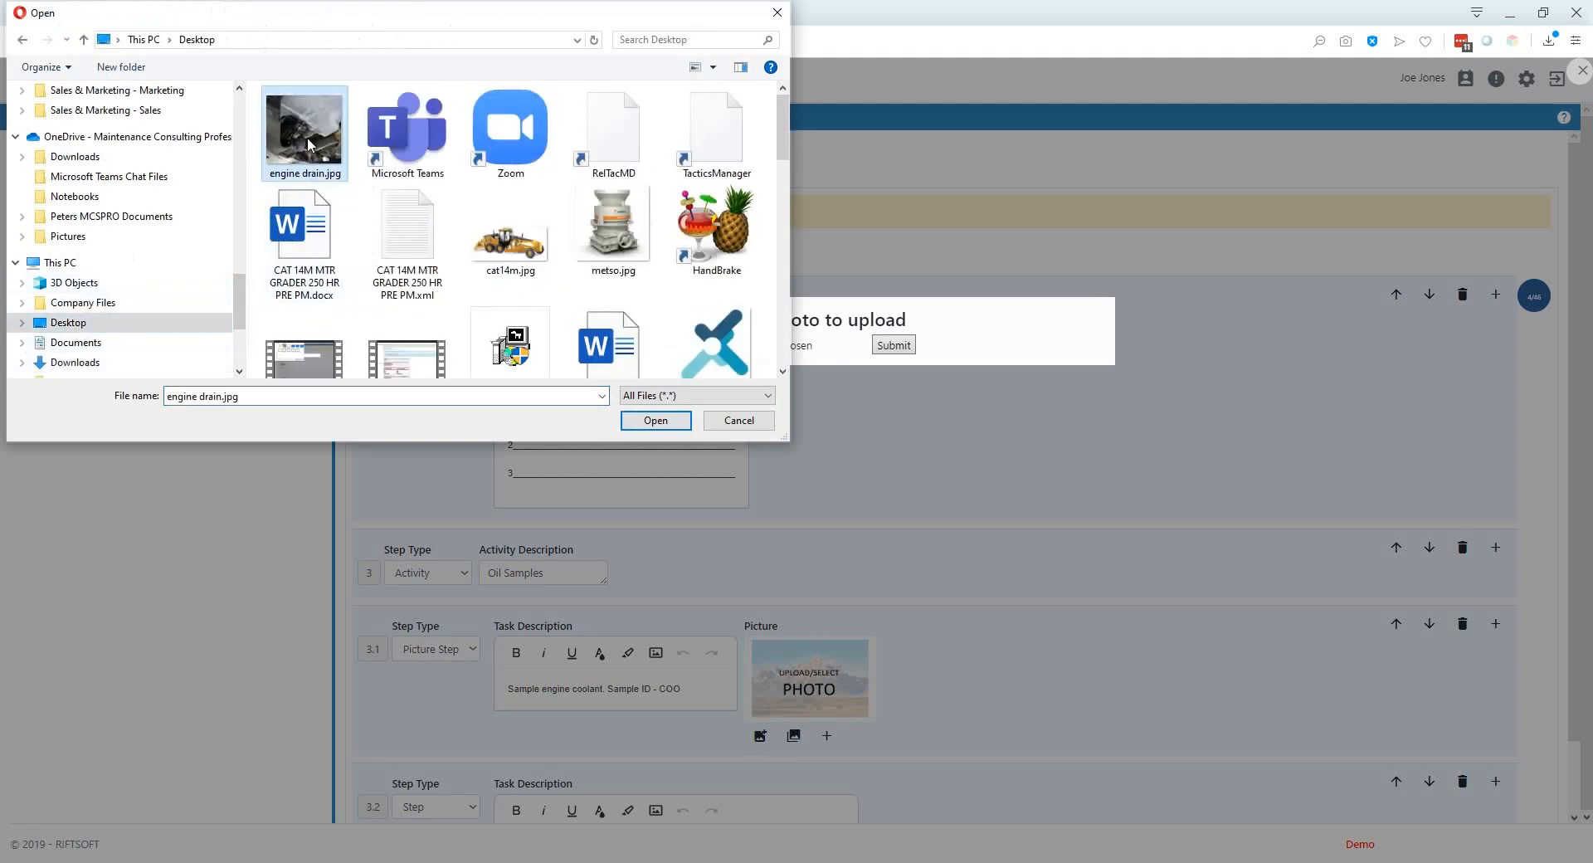
left_click(895, 345)
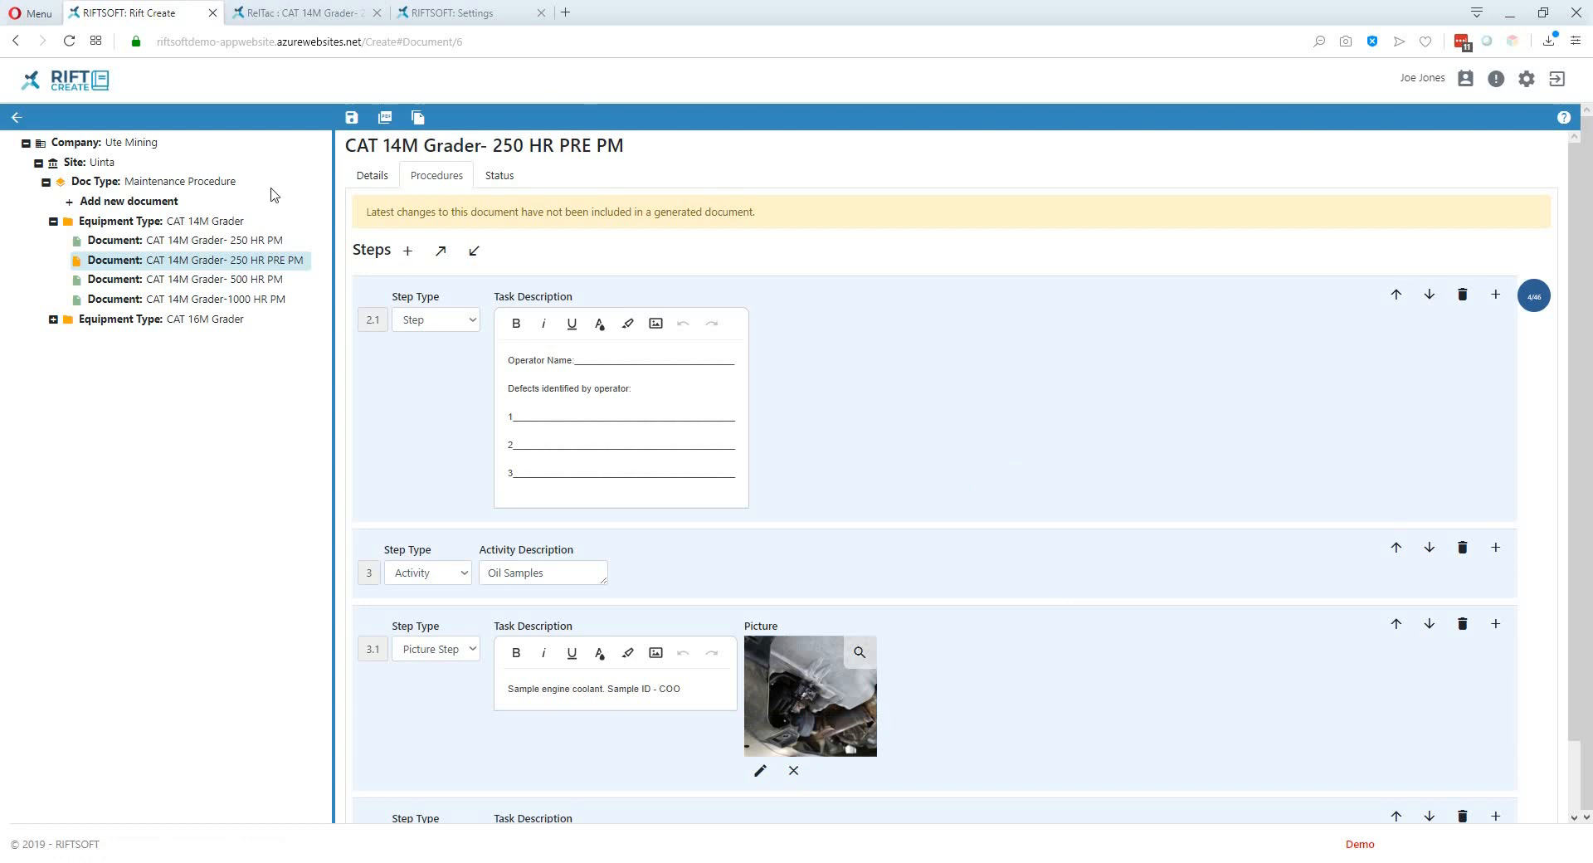
left_click(353, 119)
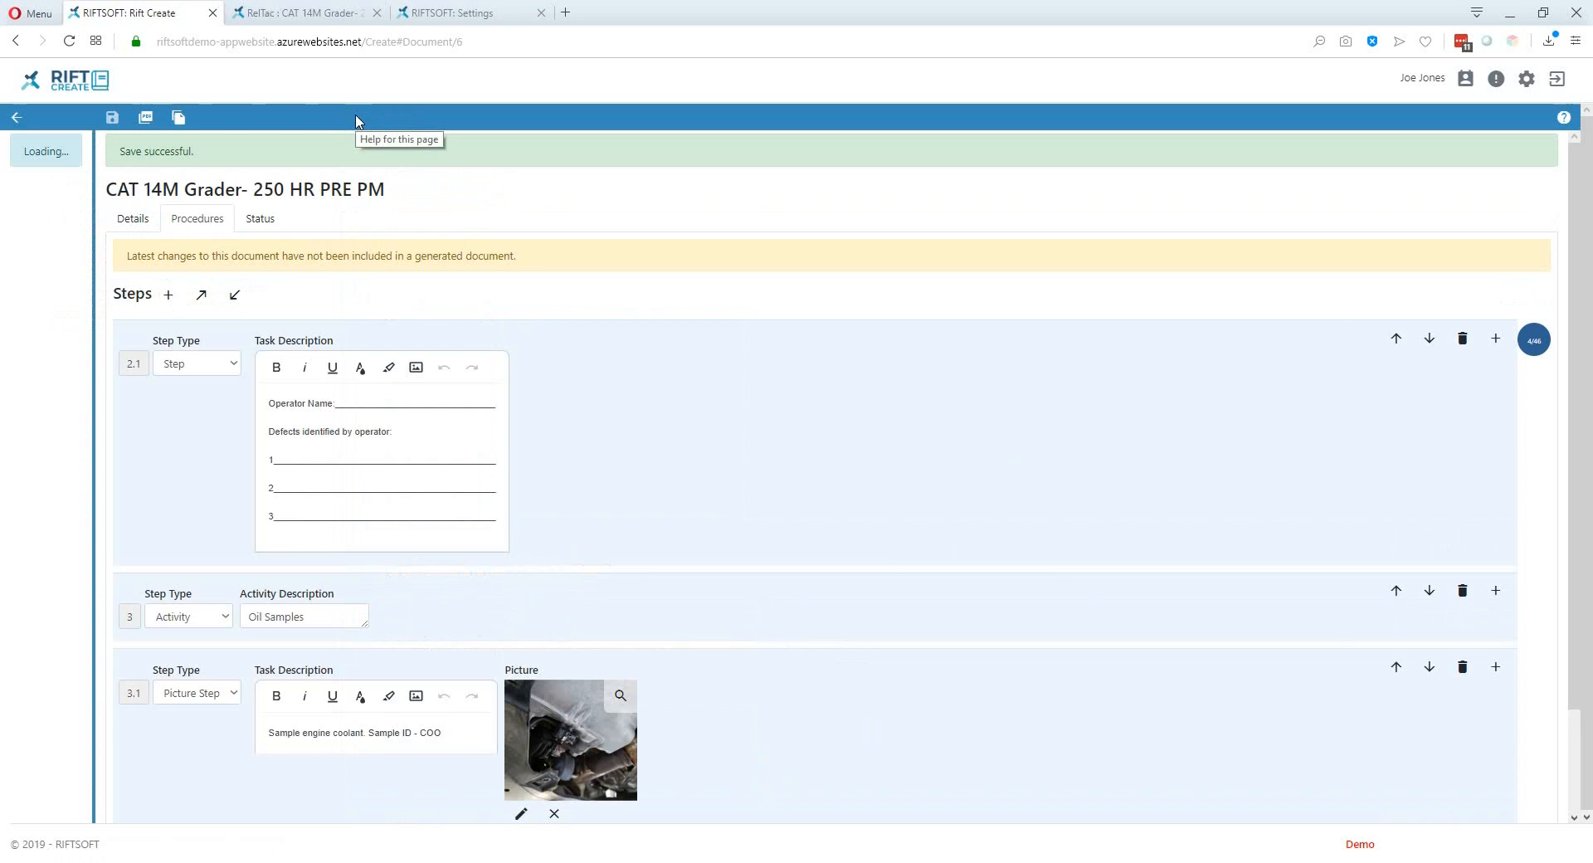
Step: Reload the generated preview of the CAT 14M Grader- 250 HR PRE PM document and examine step 3.1 with its picture
left_click(330, 21)
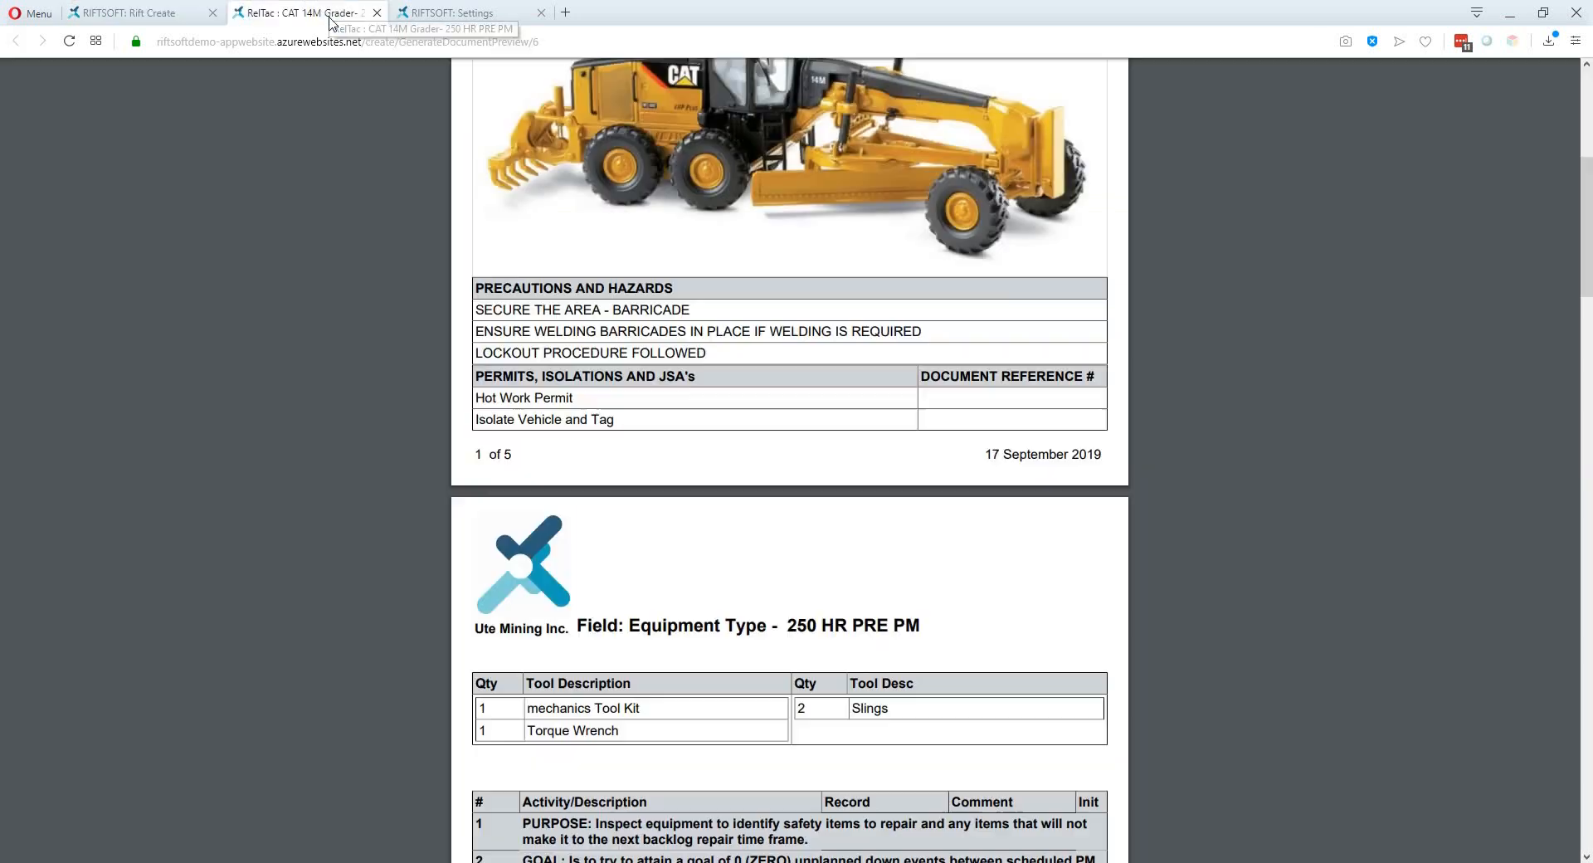
left_click(69, 42)
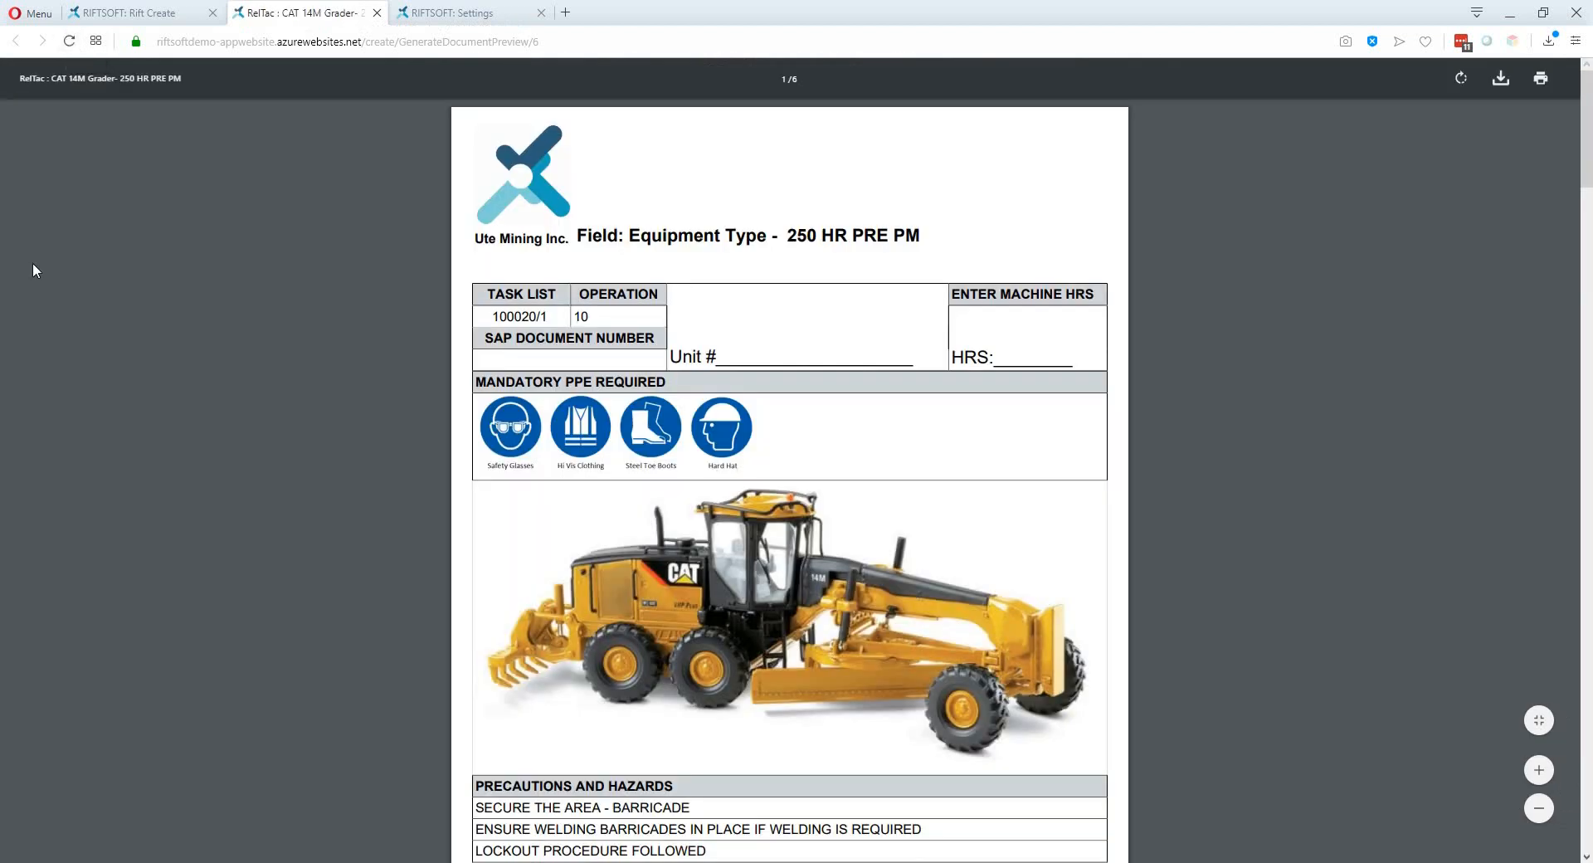
scroll(632, 402, "down", 7)
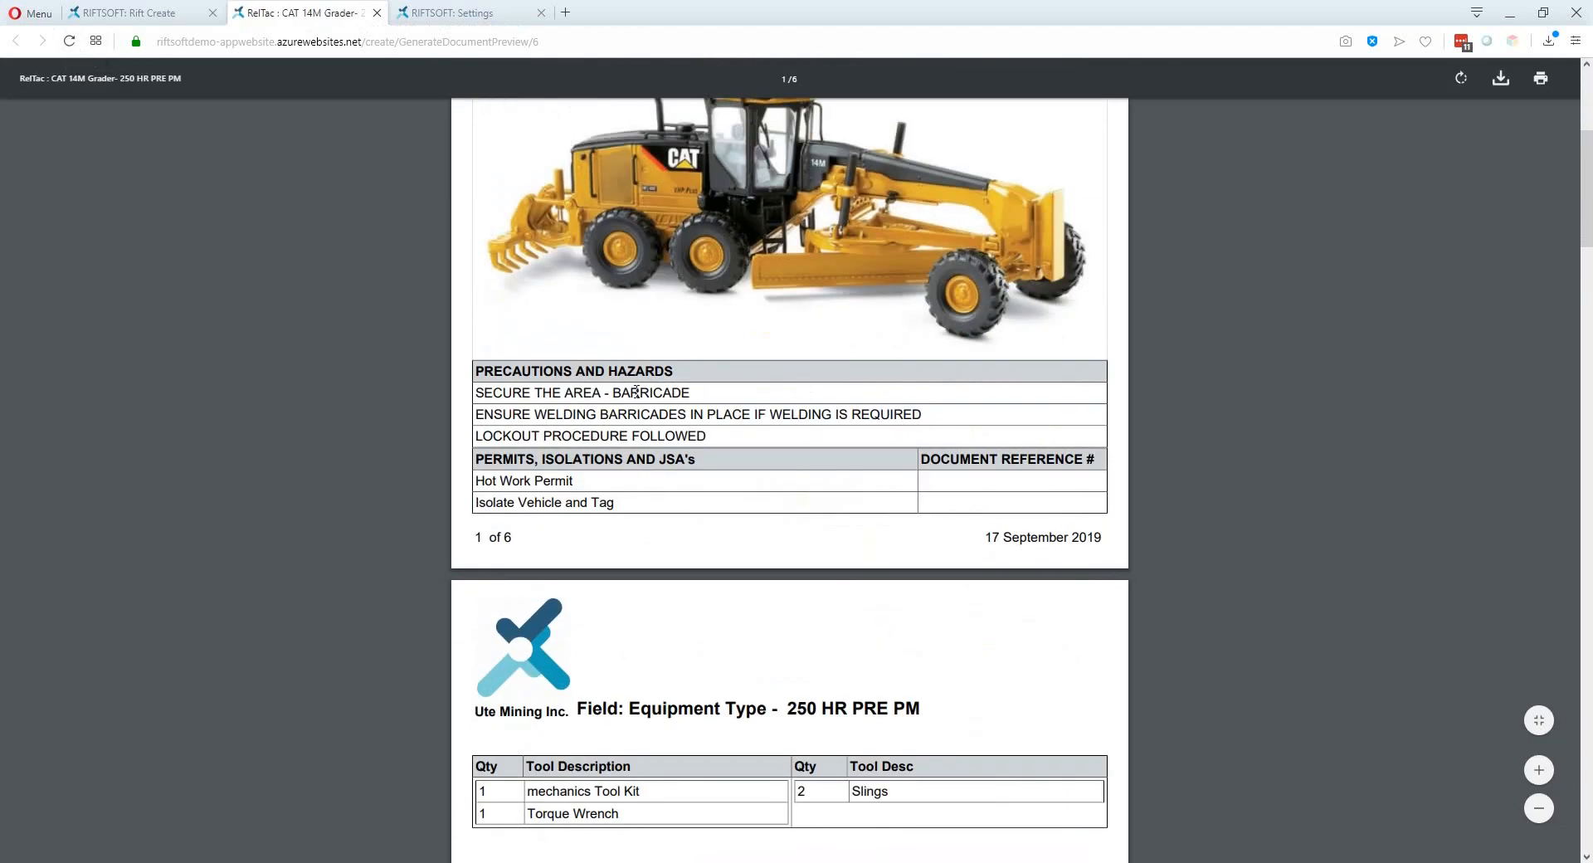
scroll(637, 397, "down", 10)
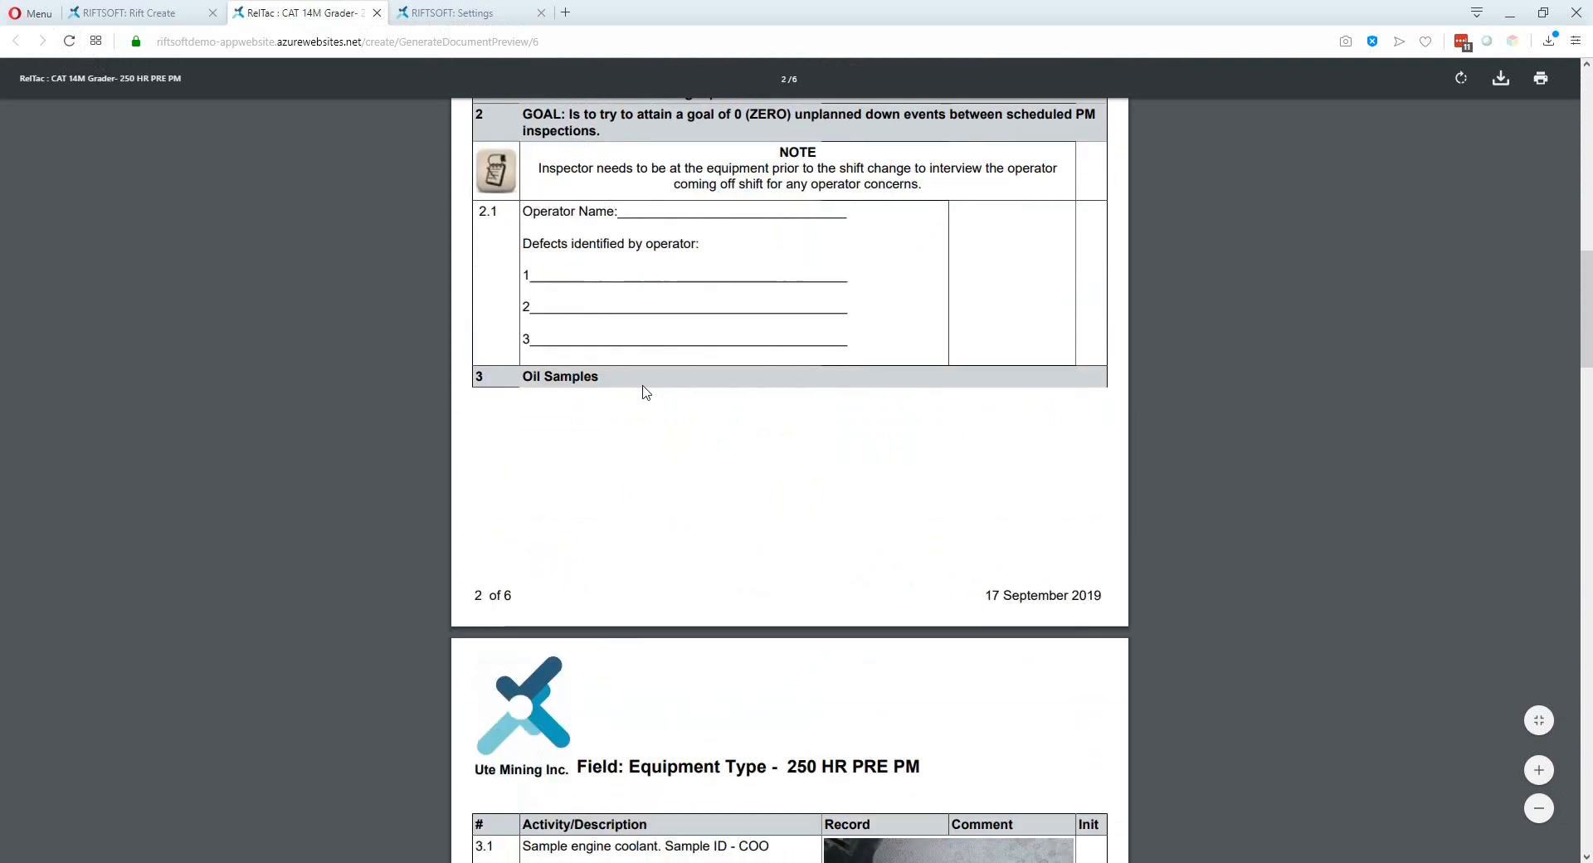
scroll(648, 392, "down", 1)
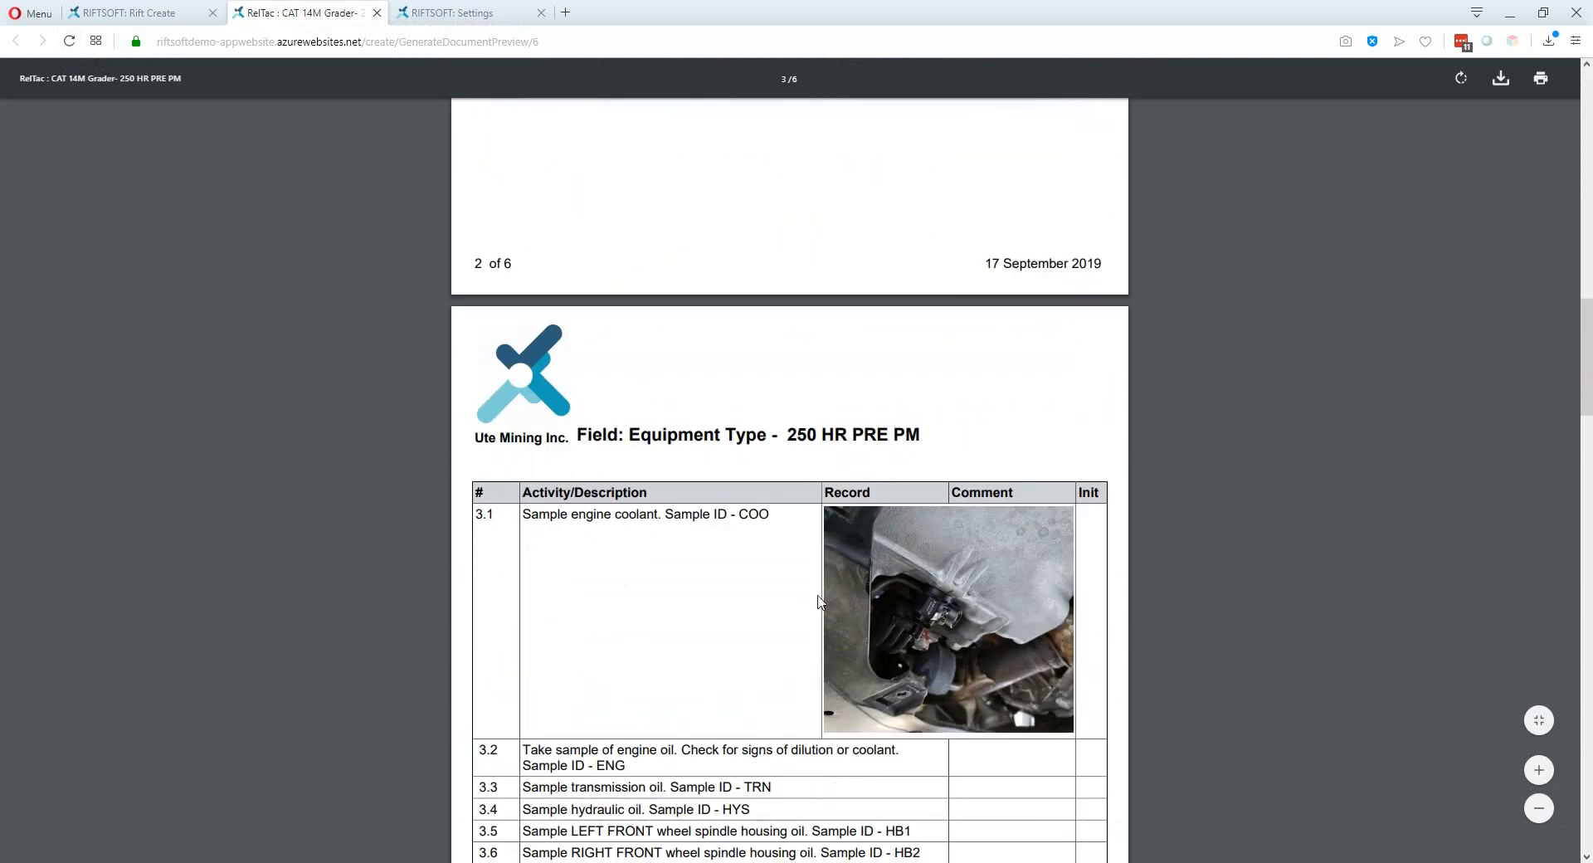